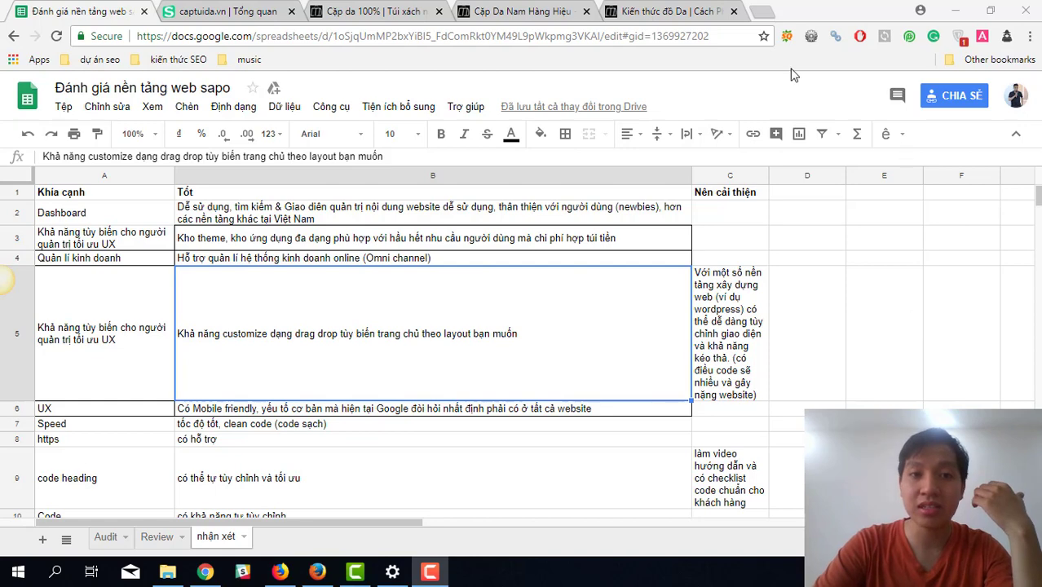
- Open the captuida.vn storefront homepage and look through its banner and product sections
{"action": "left_click", "coordinate": [427, 8]}
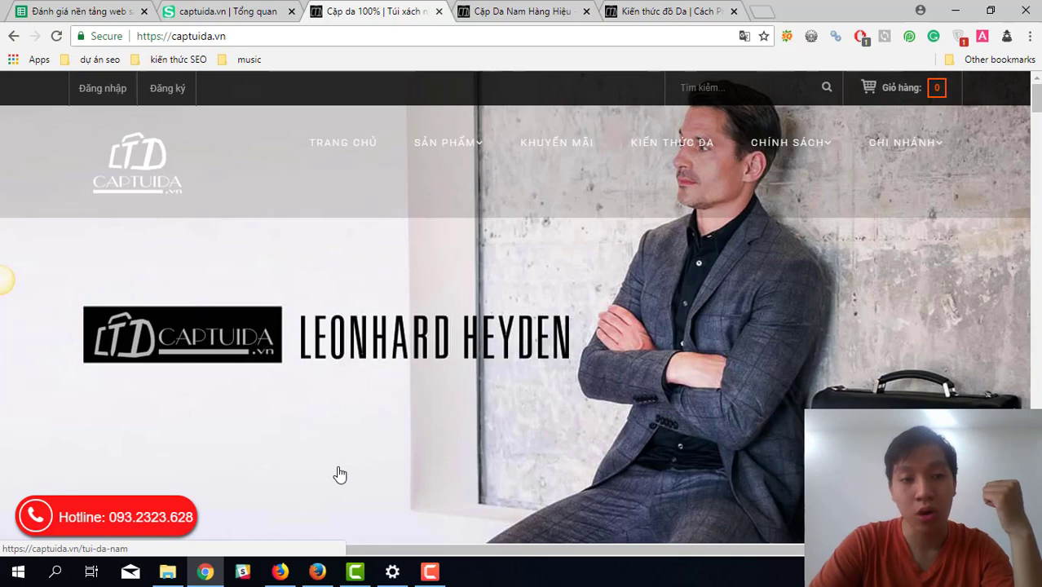
{"action": "scroll", "coordinate": [326, 479], "scroll_direction": "down", "scroll_amount": 15}
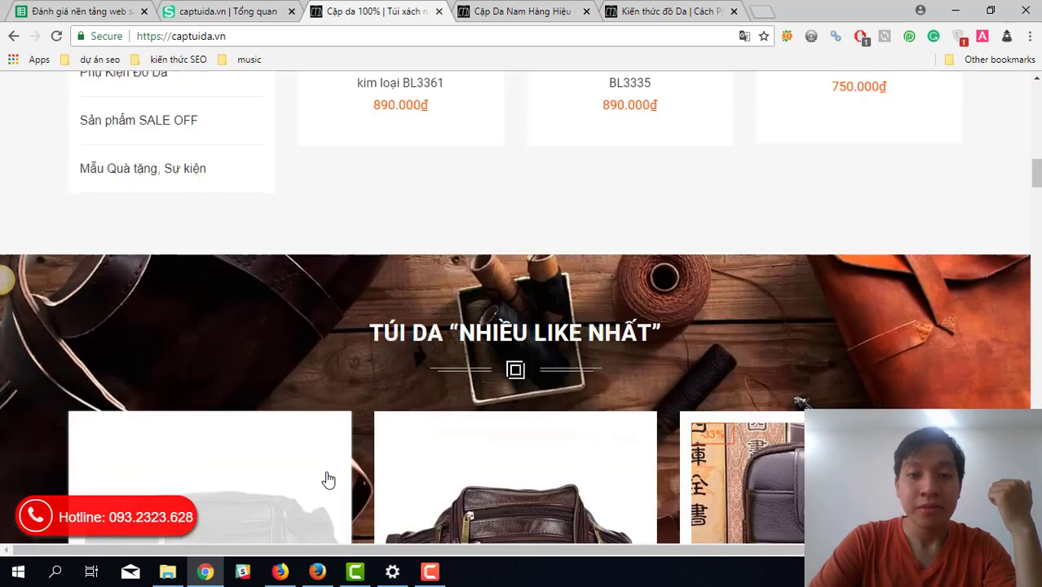
{"action": "scroll", "coordinate": [326, 479], "scroll_direction": "up", "scroll_amount": 15}
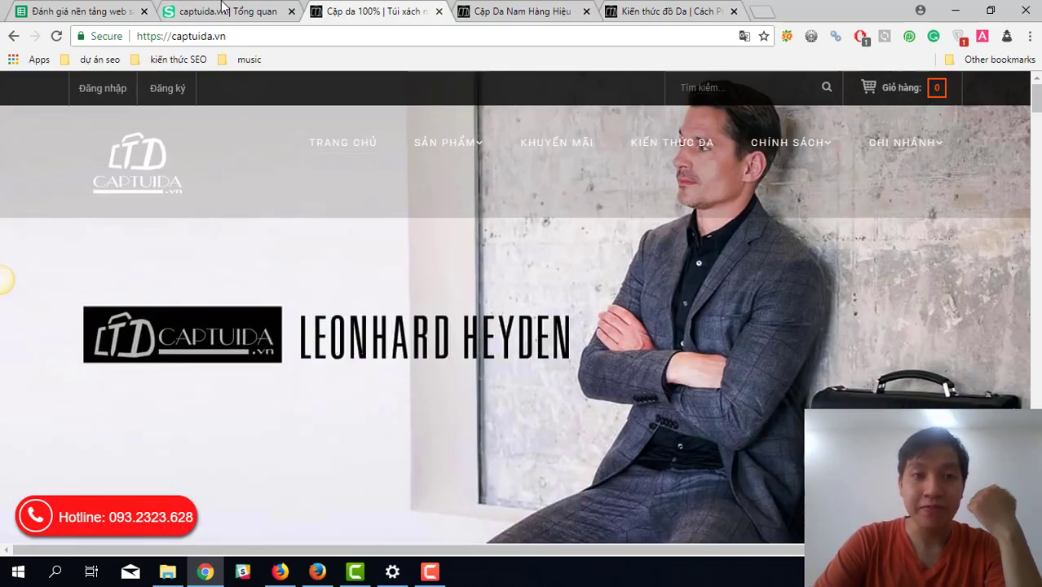
- Examine the Sapo admin overview page of captuida.vn, from the order and revenue summaries down to the activity log
{"action": "left_click", "coordinate": [222, 8]}
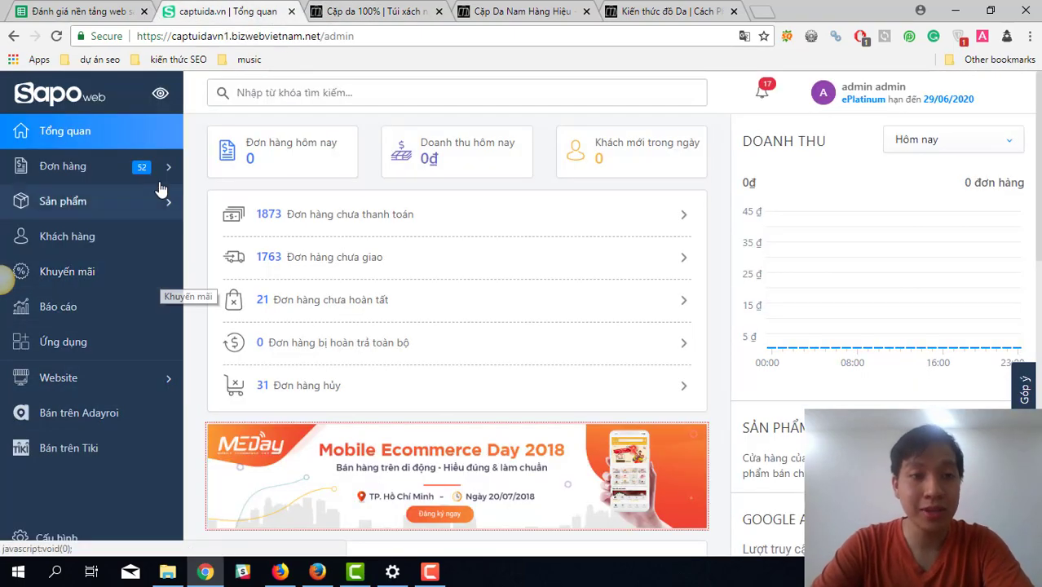
{"action": "scroll", "coordinate": [359, 299], "scroll_direction": "down", "scroll_amount": 9}
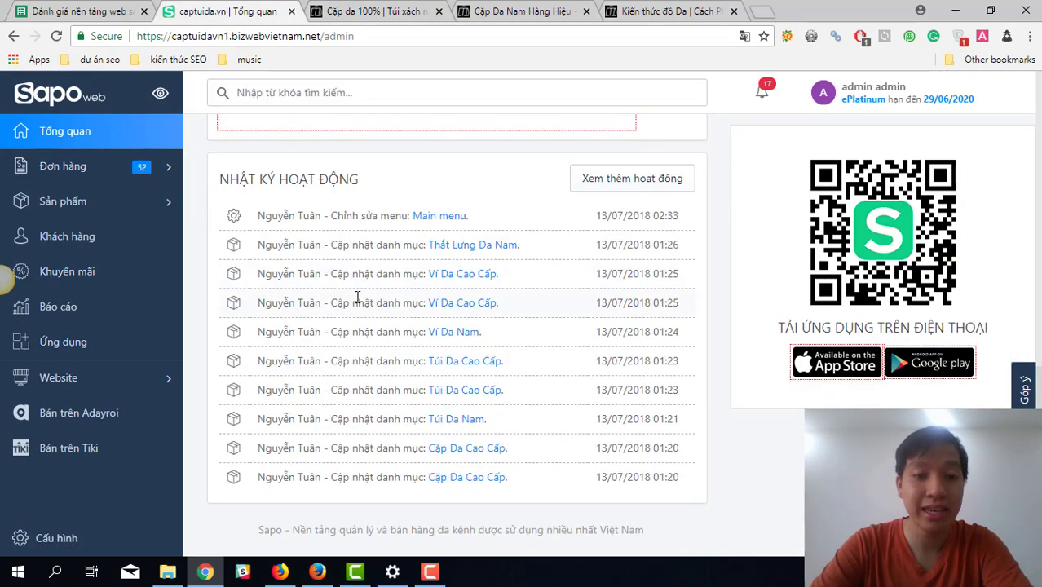
{"action": "scroll", "coordinate": [357, 303], "scroll_direction": "up", "scroll_amount": 10}
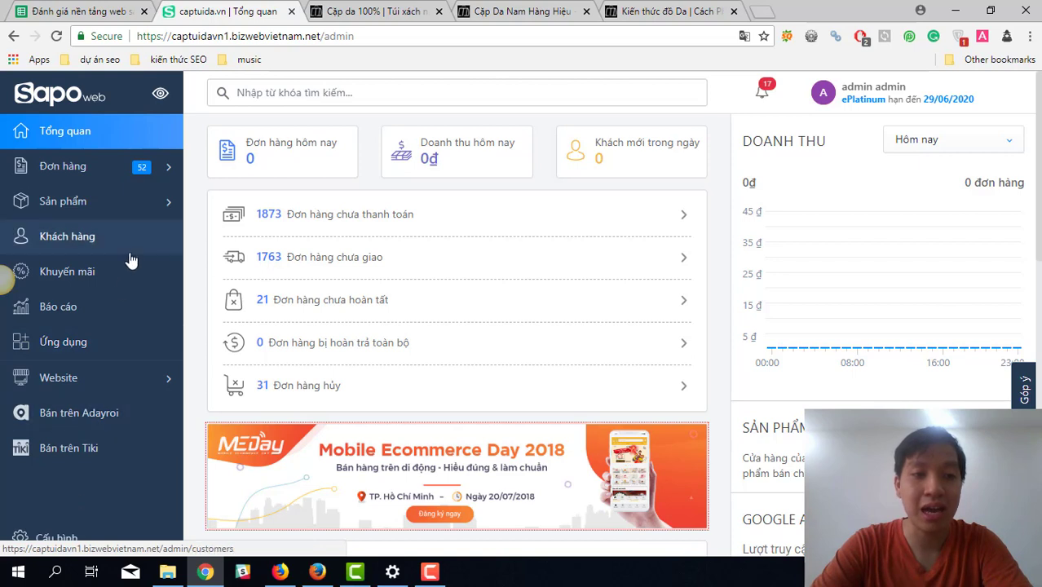
{"action": "left_click", "coordinate": [154, 211]}
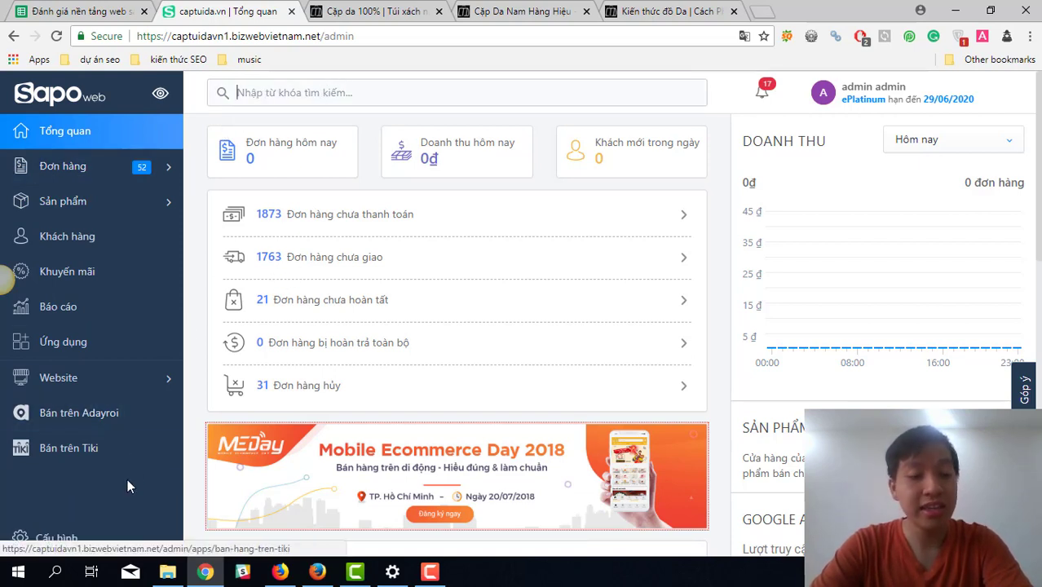
{"action": "scroll", "coordinate": [129, 459], "scroll_direction": "down", "scroll_amount": 4}
{"action": "scroll", "coordinate": [408, 326], "scroll_direction": "up", "scroll_amount": 5}
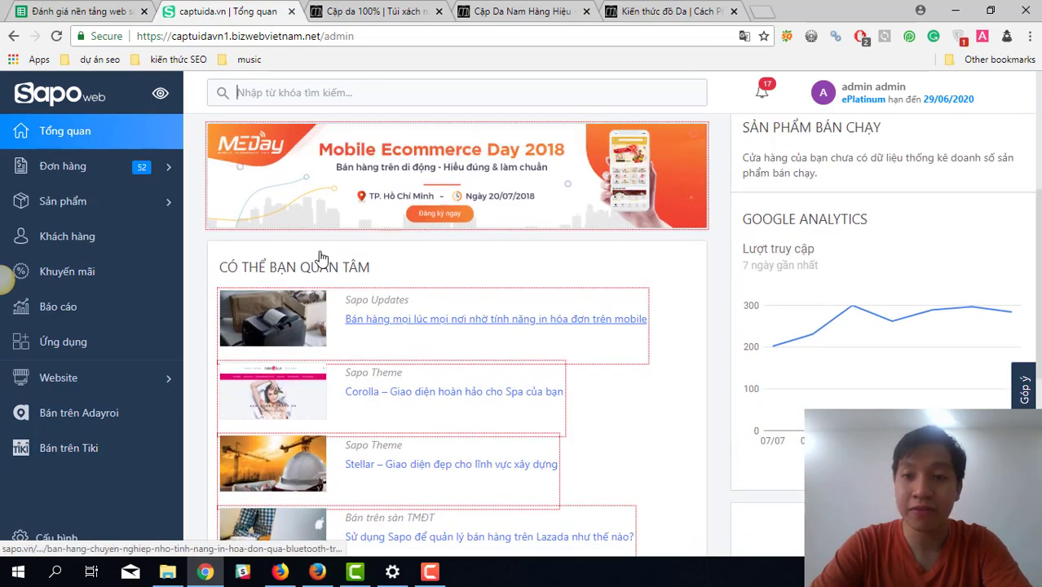
{"action": "scroll", "coordinate": [618, 357], "scroll_direction": "down", "scroll_amount": 1}
{"action": "scroll", "coordinate": [618, 356], "scroll_direction": "down", "scroll_amount": 5}
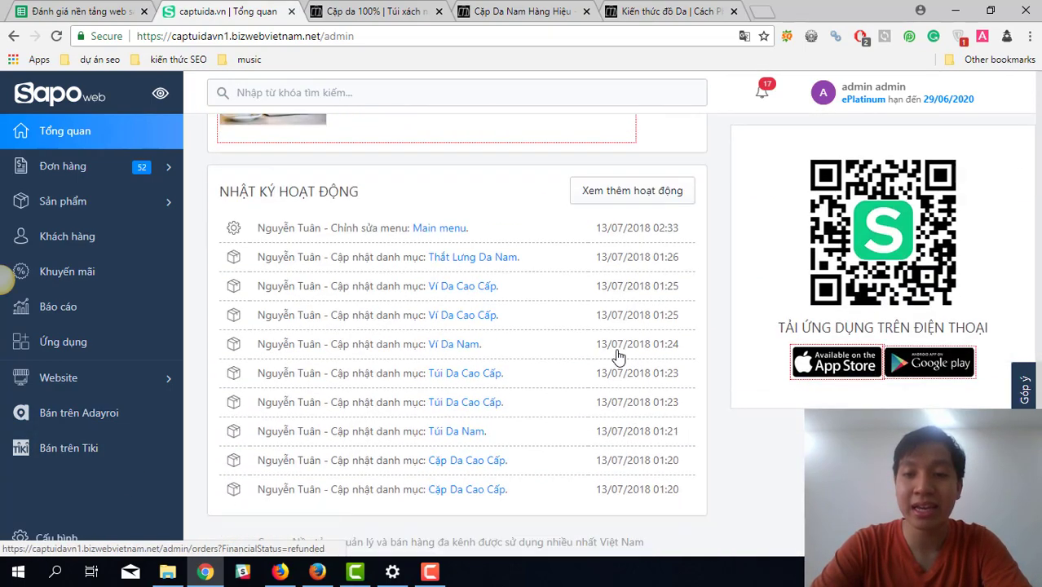
{"action": "scroll", "coordinate": [618, 356], "scroll_direction": "up", "scroll_amount": 6}
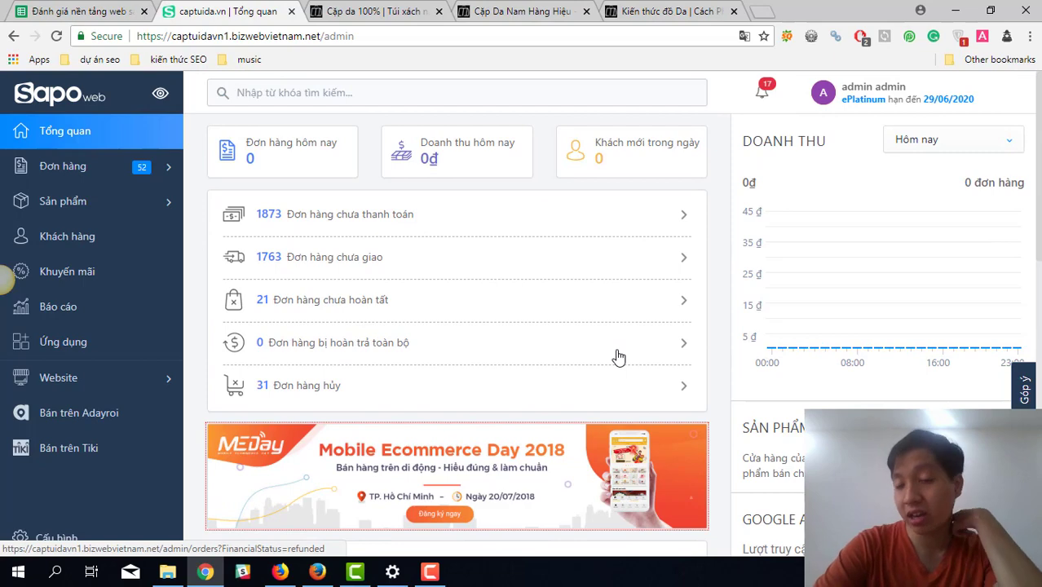
{"action": "scroll", "coordinate": [831, 253], "scroll_direction": "down", "scroll_amount": 3}
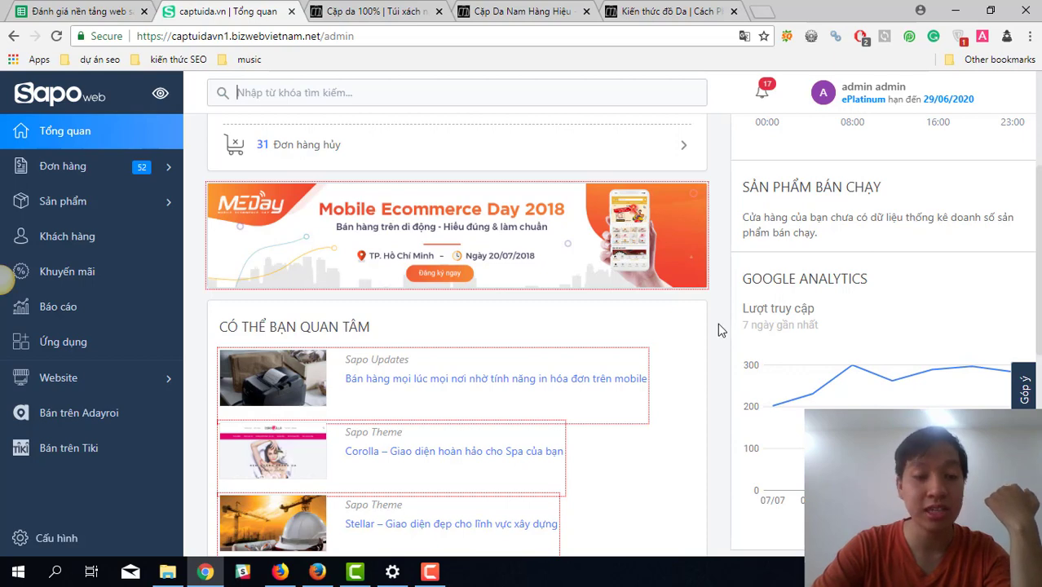
{"action": "scroll", "coordinate": [593, 408], "scroll_direction": "down", "scroll_amount": 4}
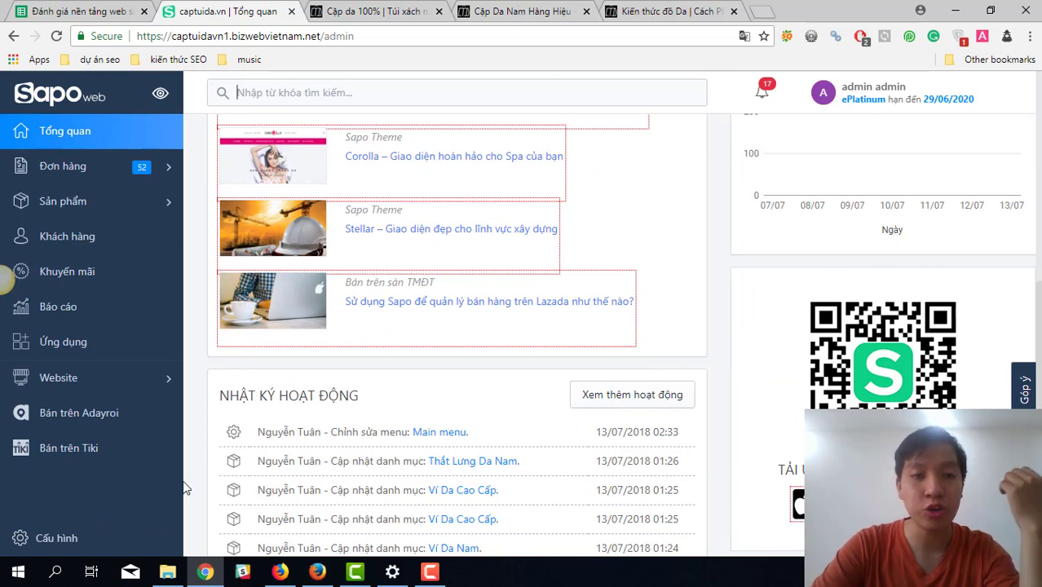
- Return to the platform evaluation spreadsheet and select the Dashboard aspect in cell A2
{"action": "key", "text": "F9"}
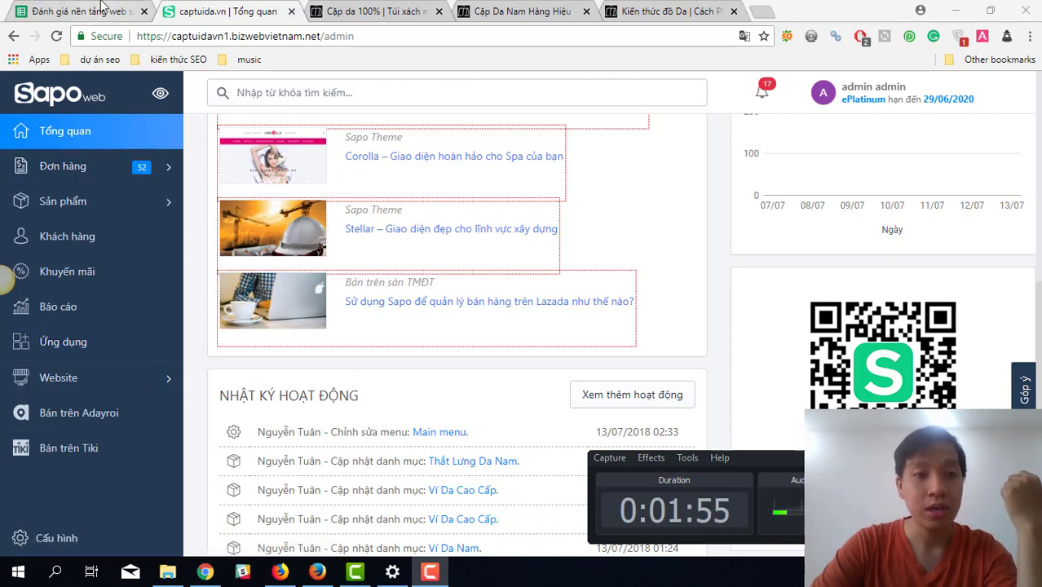
{"action": "left_click", "coordinate": [53, 9]}
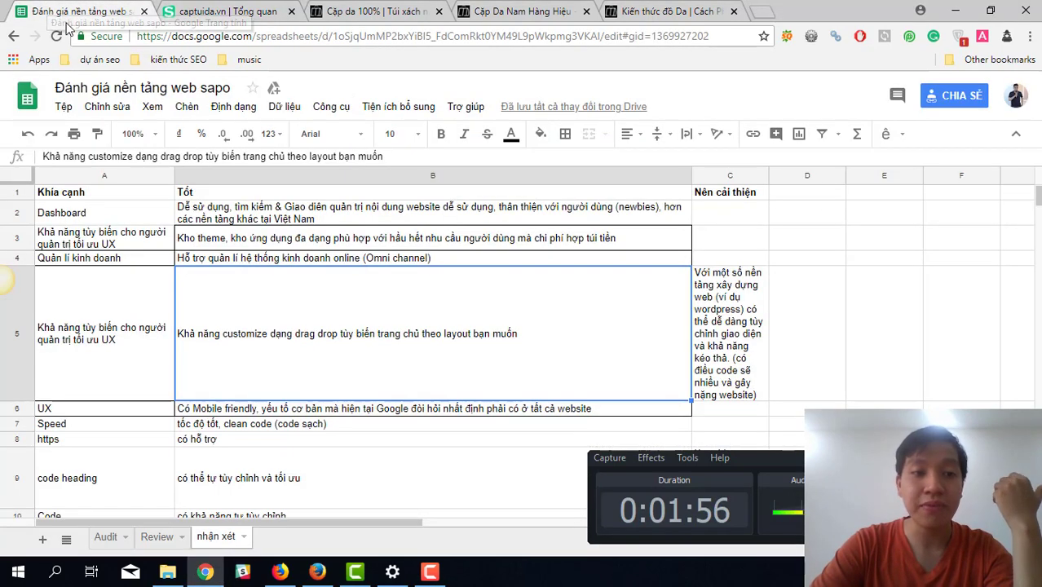
{"action": "left_click", "coordinate": [143, 220]}
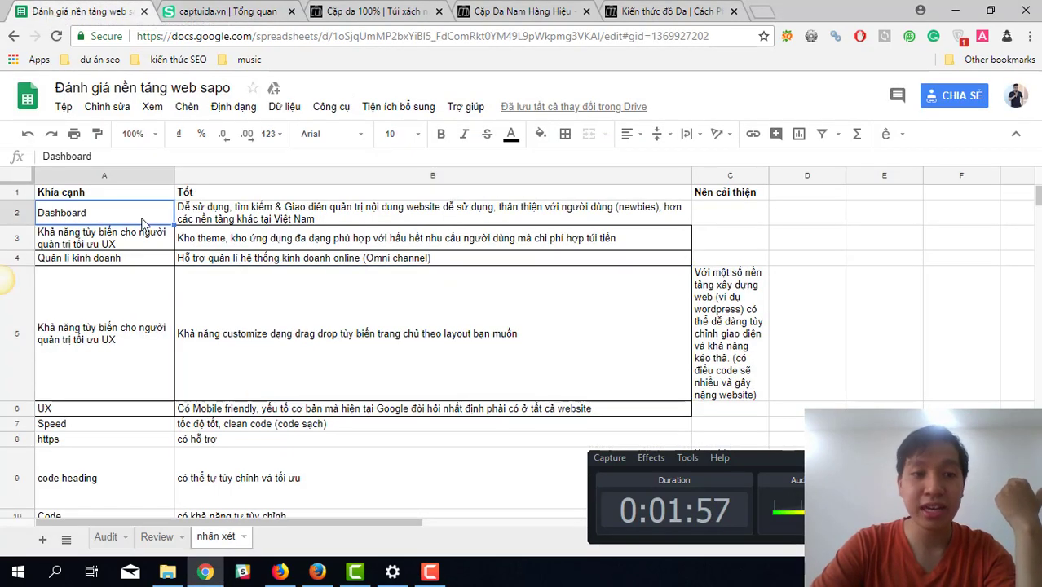
- Open the website's theme management page (Giao diện) in the Sapo admin
{"action": "left_click", "coordinate": [209, 14]}
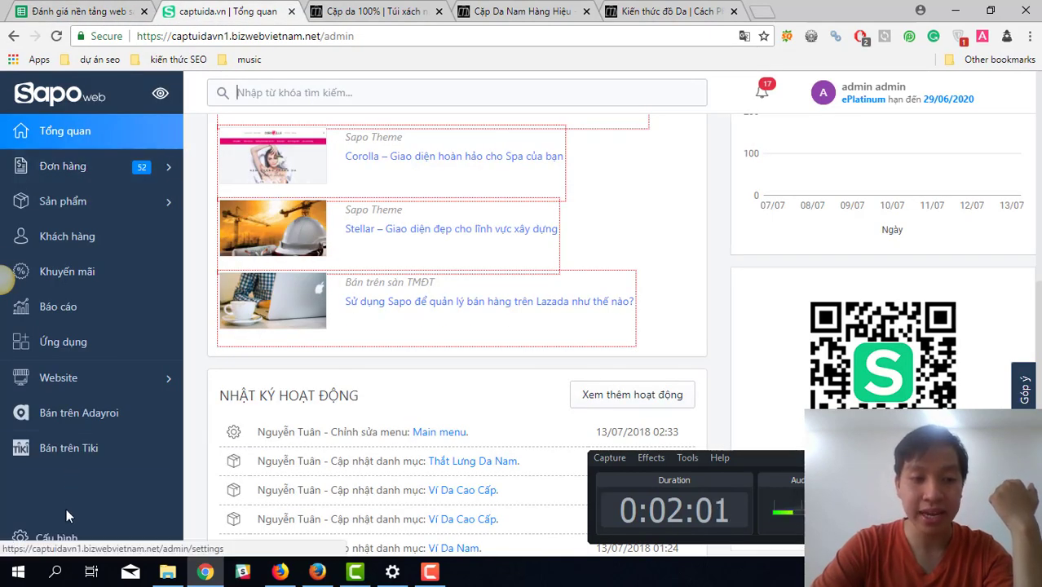
{"action": "left_click", "coordinate": [110, 383]}
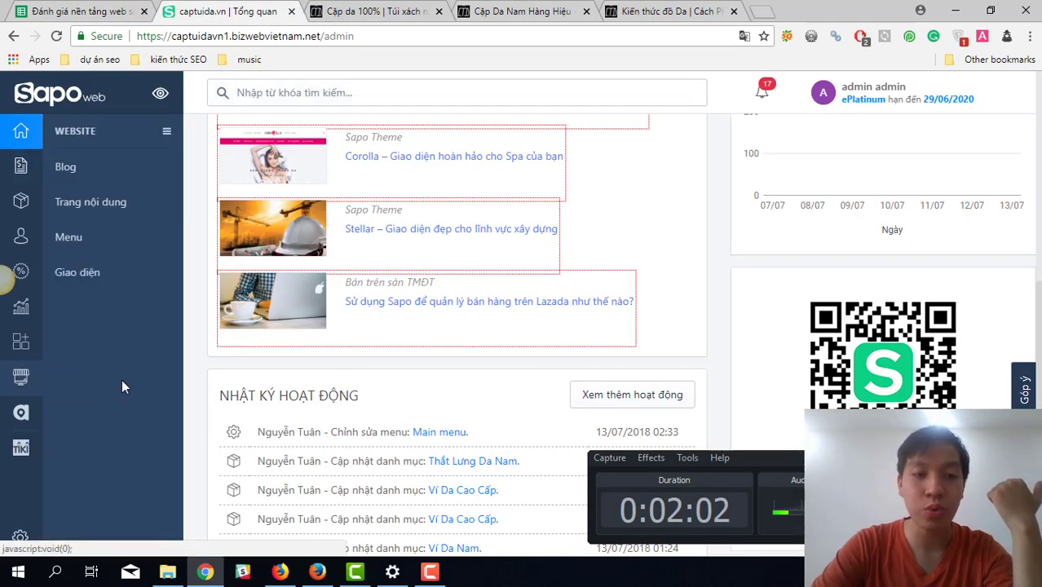
{"action": "left_click", "coordinate": [151, 277]}
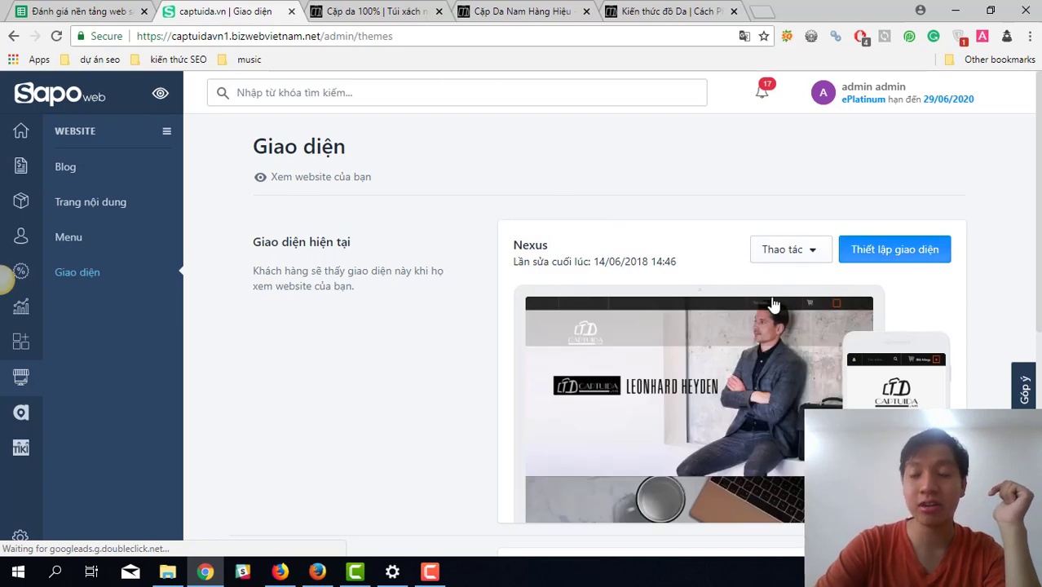
- Look over the shop's current and additional themes, and open the Kho giao diện theme store, reloading its page
{"action": "scroll", "coordinate": [848, 180], "scroll_direction": "down", "scroll_amount": 4}
{"action": "scroll", "coordinate": [334, 466], "scroll_direction": "up", "scroll_amount": 4}
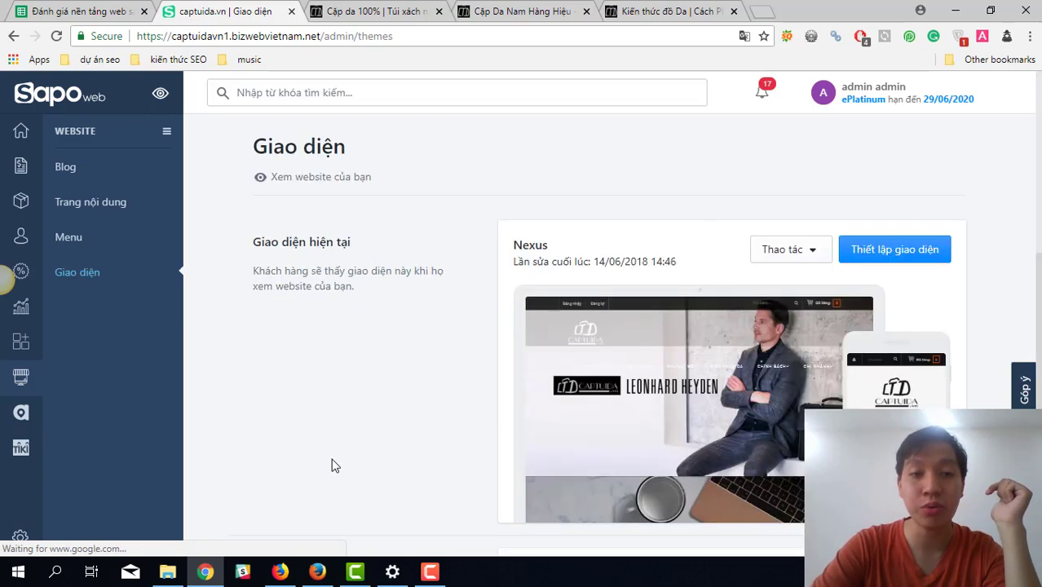
{"action": "scroll", "coordinate": [95, 244], "scroll_direction": "down", "scroll_amount": 4}
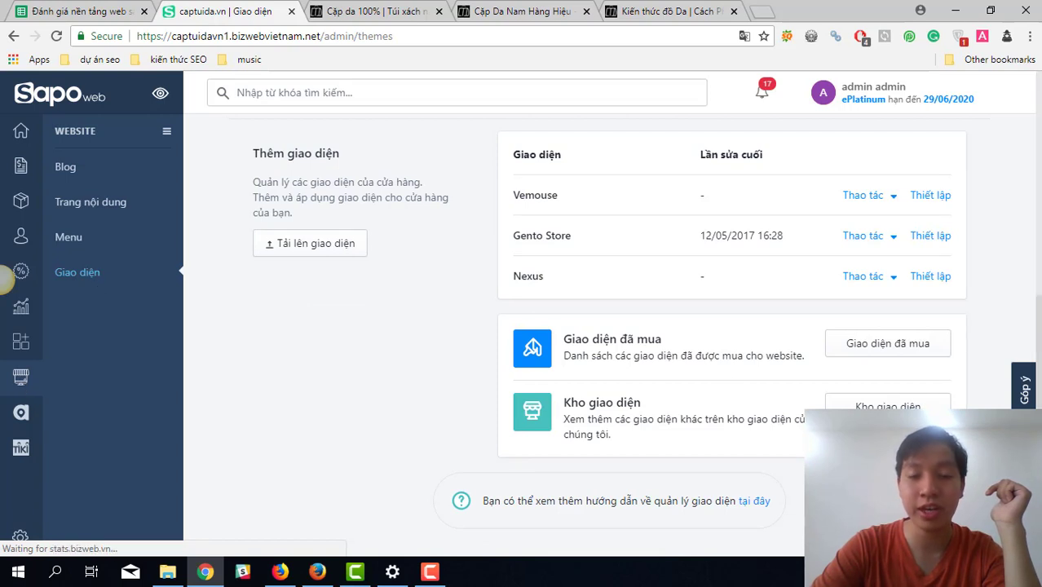
{"action": "left_click", "coordinate": [888, 406]}
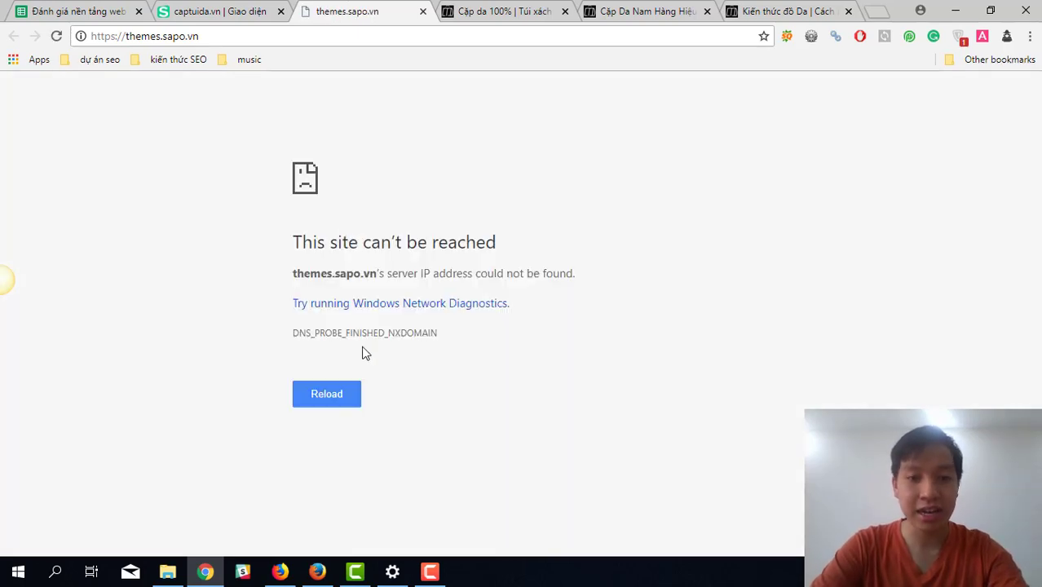
{"action": "left_click", "coordinate": [344, 397]}
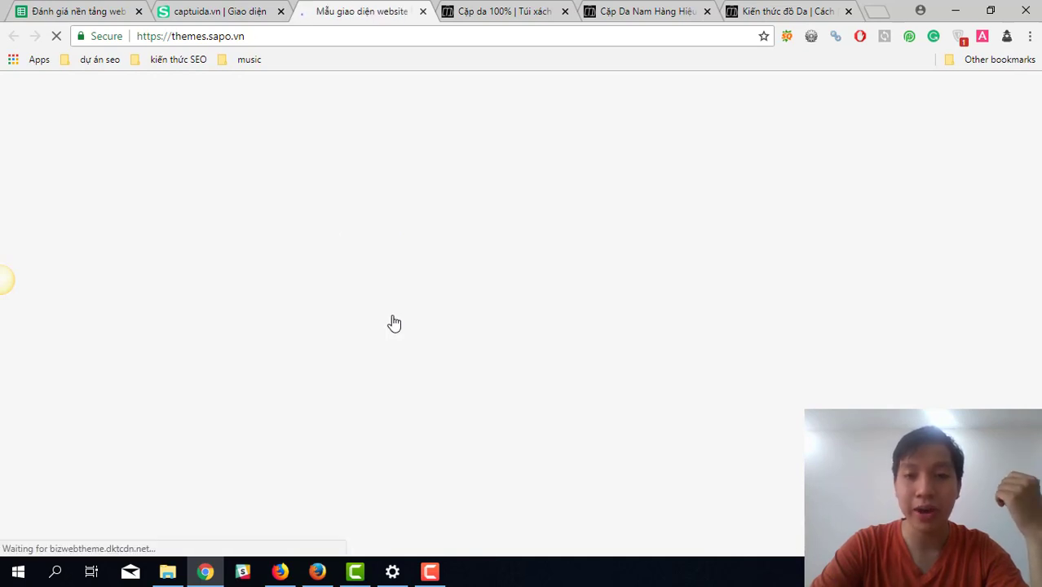
- Examine the most-liked and newest templates with their prices in the theme store, highlighting the Travel Go price
{"action": "scroll", "coordinate": [394, 321], "scroll_direction": "down", "scroll_amount": 4}
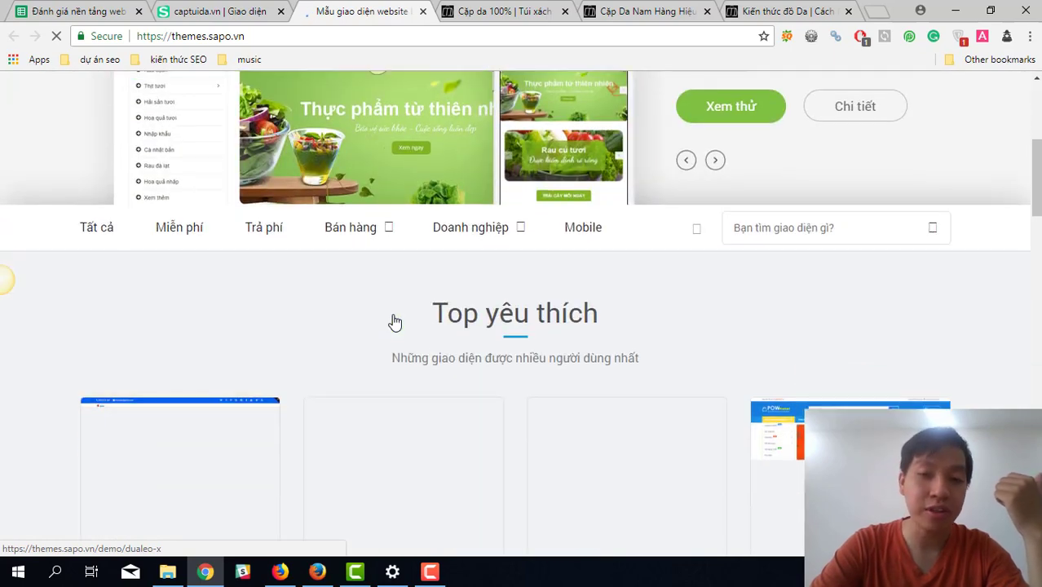
{"action": "scroll", "coordinate": [395, 320], "scroll_direction": "down", "scroll_amount": 6}
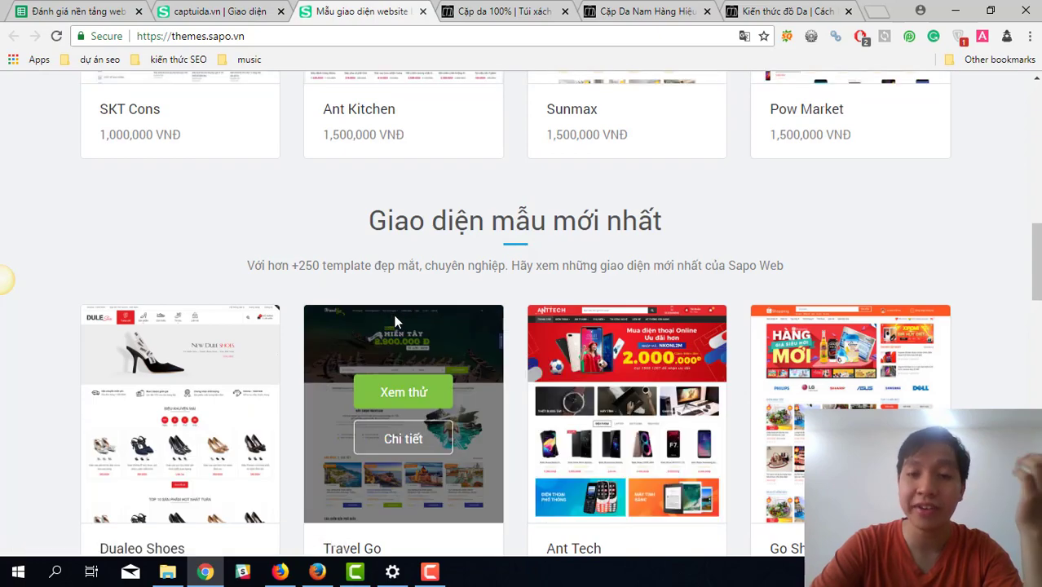
{"action": "scroll", "coordinate": [681, 221], "scroll_direction": "down", "scroll_amount": 2}
{"action": "scroll", "coordinate": [682, 222], "scroll_direction": "down", "scroll_amount": 10}
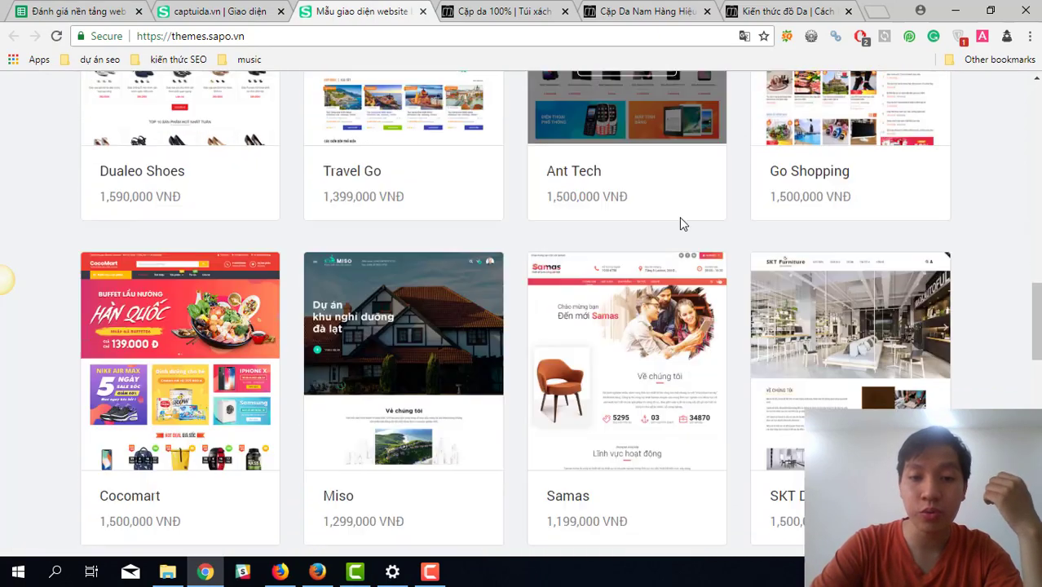
{"action": "scroll", "coordinate": [682, 224], "scroll_direction": "up", "scroll_amount": 2}
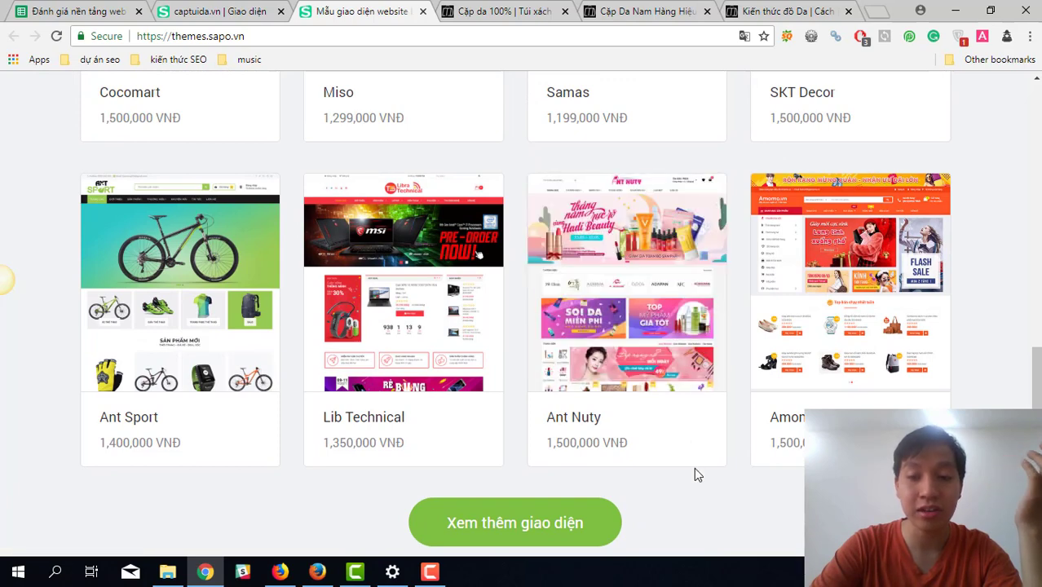
{"action": "mouse_move", "coordinate": [838, 306]}
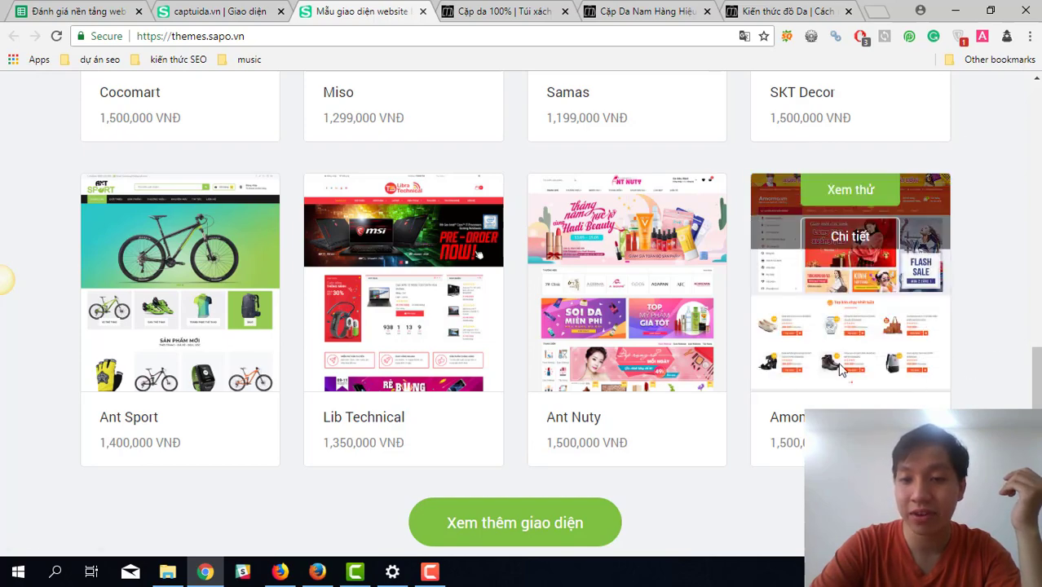
{"action": "scroll", "coordinate": [535, 281], "scroll_direction": "up", "scroll_amount": 8}
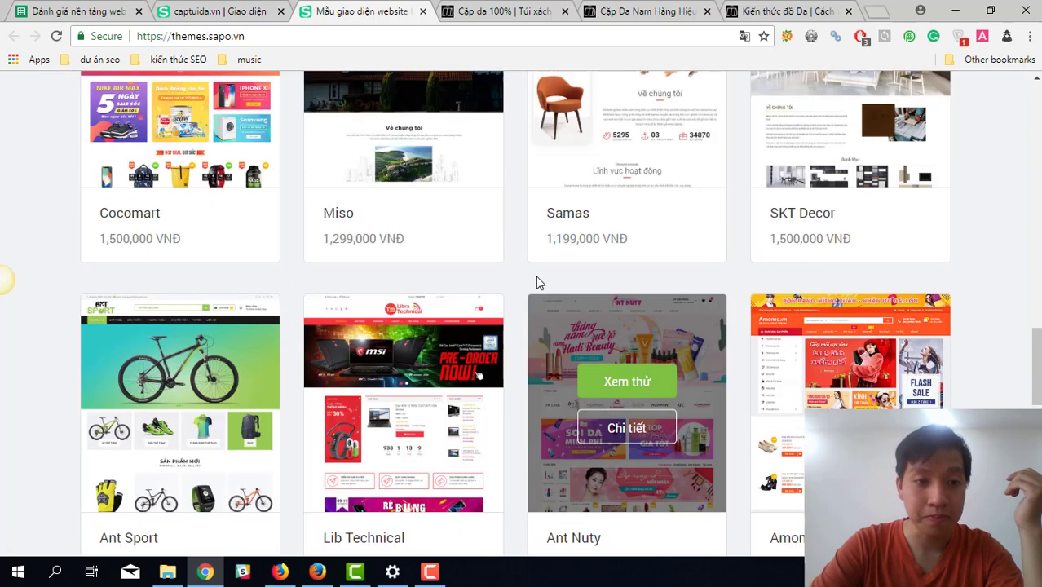
{"action": "scroll", "coordinate": [536, 284], "scroll_direction": "down", "scroll_amount": 3}
{"action": "scroll", "coordinate": [424, 391], "scroll_direction": "up", "scroll_amount": 3}
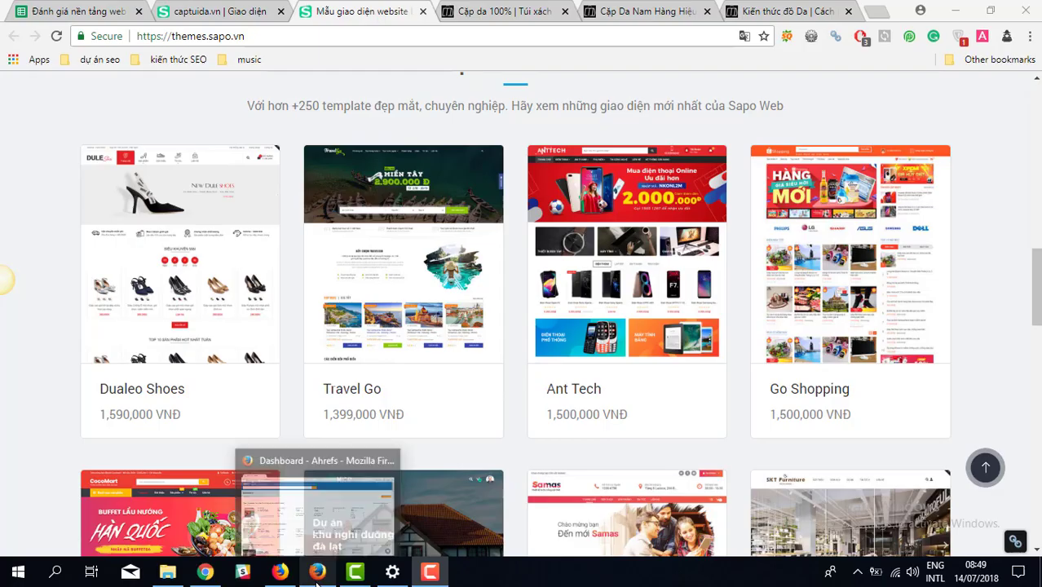
{"action": "scroll", "coordinate": [479, 382], "scroll_direction": "down", "scroll_amount": 6}
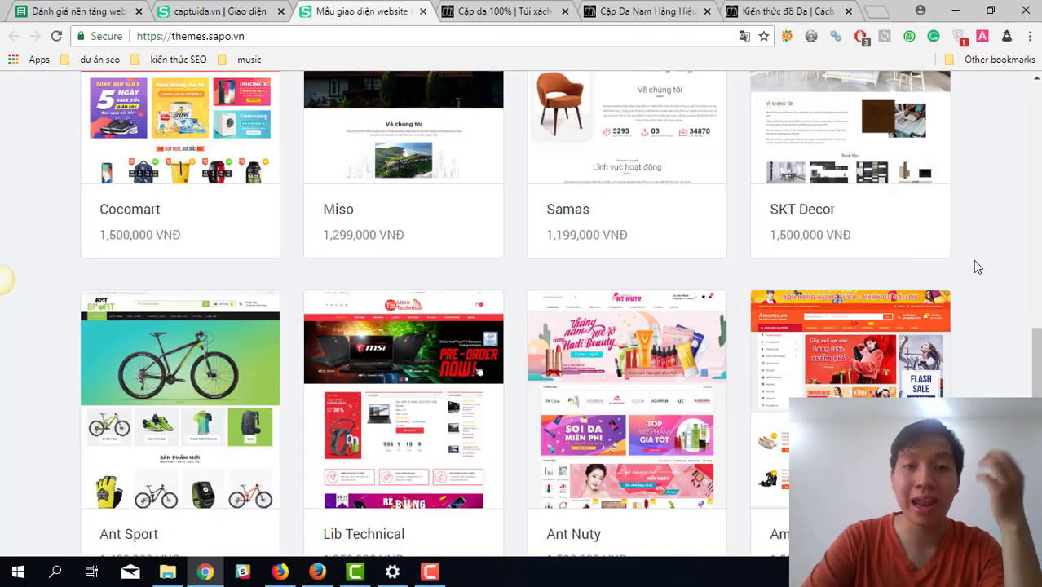
{"action": "scroll", "coordinate": [975, 266], "scroll_direction": "down", "scroll_amount": 10}
{"action": "scroll", "coordinate": [973, 260], "scroll_direction": "up", "scroll_amount": 20}
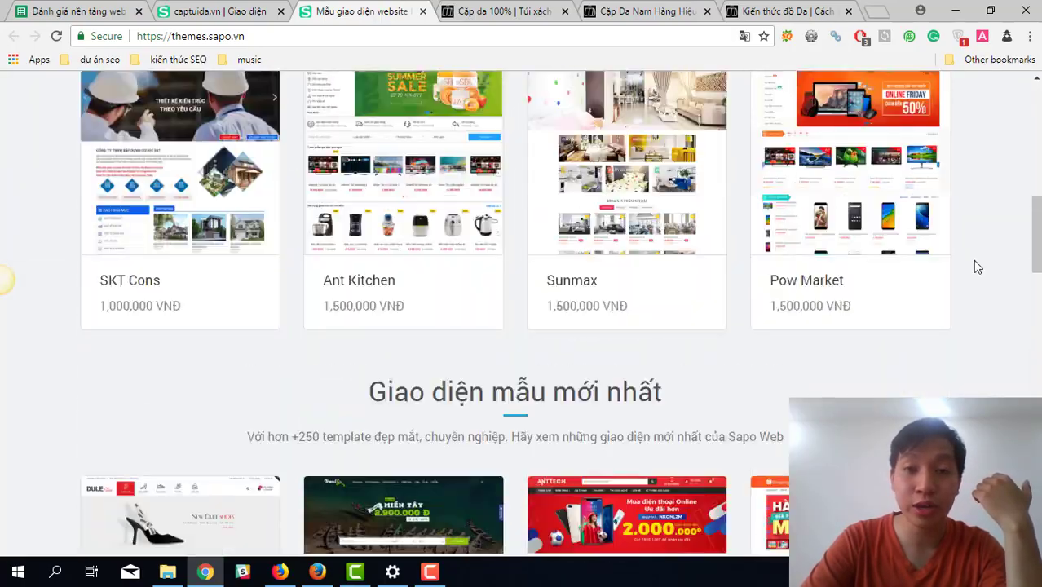
{"action": "scroll", "coordinate": [894, 228], "scroll_direction": "down", "scroll_amount": 10}
{"action": "scroll", "coordinate": [158, 365], "scroll_direction": "down", "scroll_amount": 7}
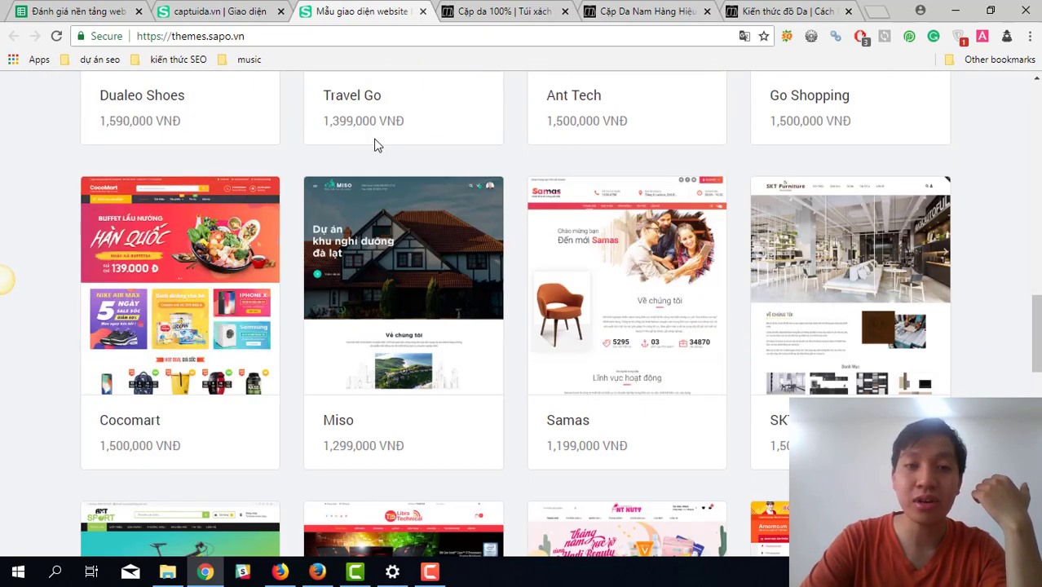
{"action": "left_click_drag", "start_coordinate": [344, 125], "coordinate": [410, 139]}
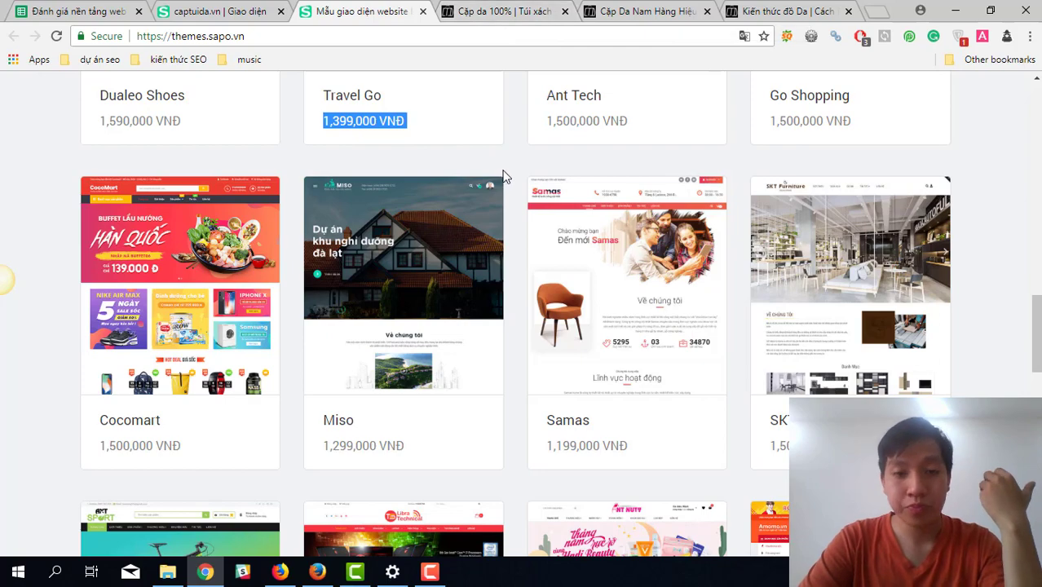
- Switch back to the captuida.vn storefront and look down its homepage to the “Nhiều like nhất” section
{"action": "left_click", "coordinate": [483, 15]}
{"action": "scroll", "coordinate": [440, 344], "scroll_direction": "down", "scroll_amount": 5}
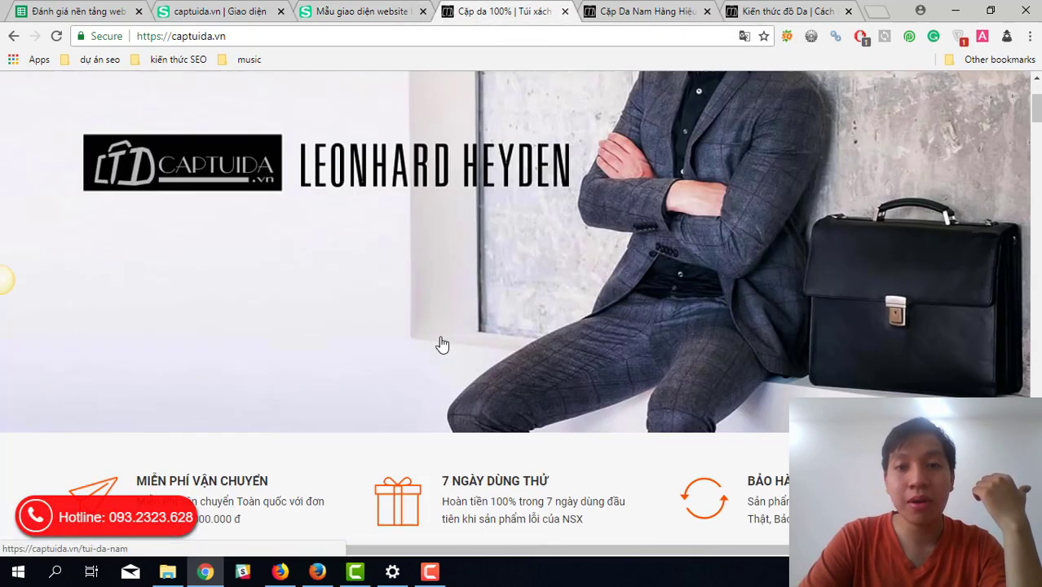
{"action": "scroll", "coordinate": [440, 344], "scroll_direction": "down", "scroll_amount": 8}
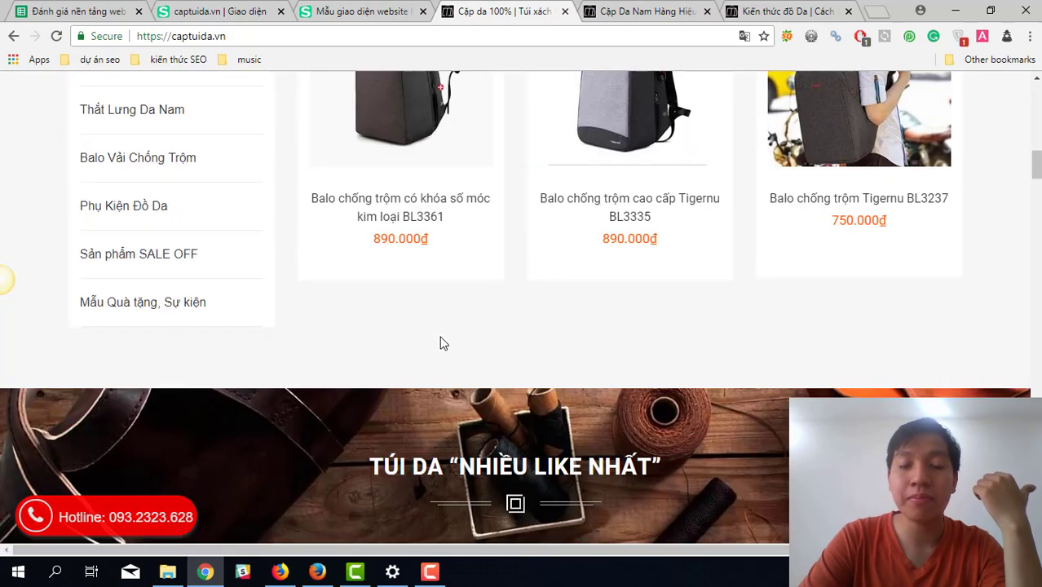
- Look down the storefront homepage to the “Cặp da nhiều like nhất” section, checking the theme store briefly before returning
{"action": "scroll", "coordinate": [441, 344], "scroll_direction": "up", "scroll_amount": 6}
{"action": "scroll", "coordinate": [440, 346], "scroll_direction": "up", "scroll_amount": 6}
{"action": "scroll", "coordinate": [441, 344], "scroll_direction": "down", "scroll_amount": 15}
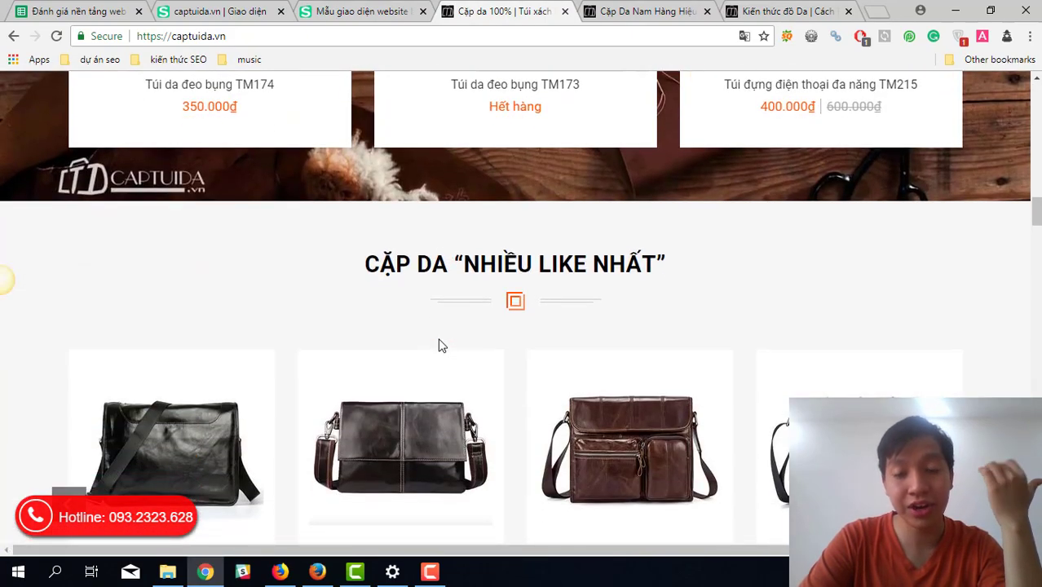
{"action": "left_click", "coordinate": [346, 10]}
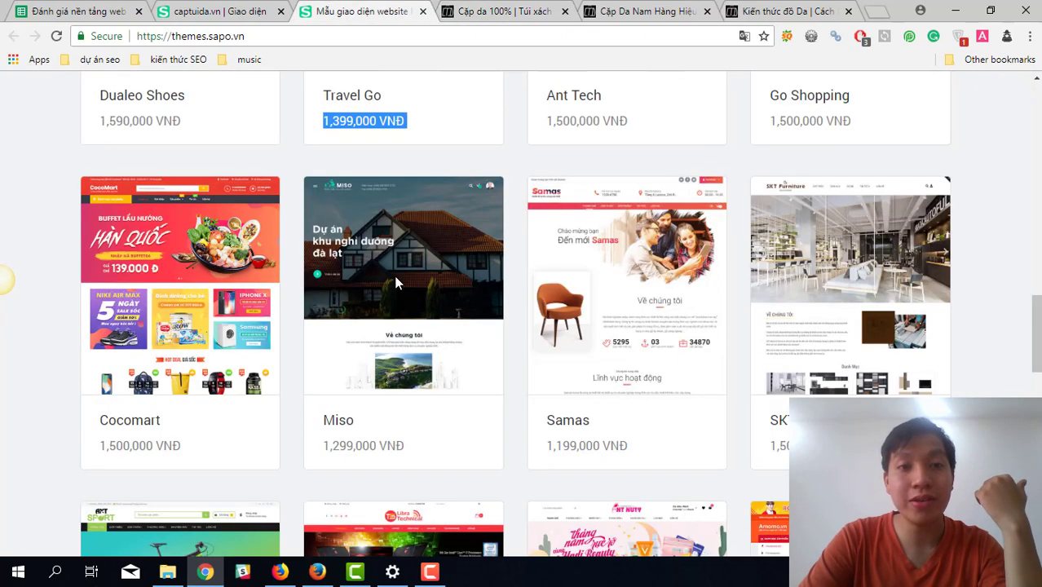
{"action": "left_click", "coordinate": [520, 30]}
{"action": "left_click", "coordinate": [522, 22]}
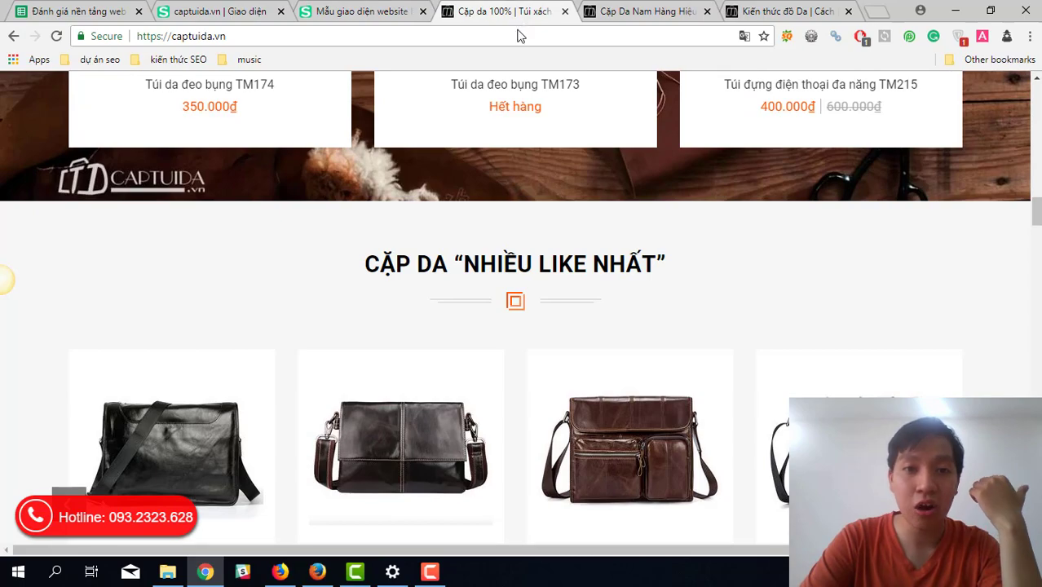
- Examine the homepage's layout blocks: leather accessories banner, hero image, service promises, the two promo banners and the product category area
{"action": "scroll", "coordinate": [376, 332], "scroll_direction": "down", "scroll_amount": 5}
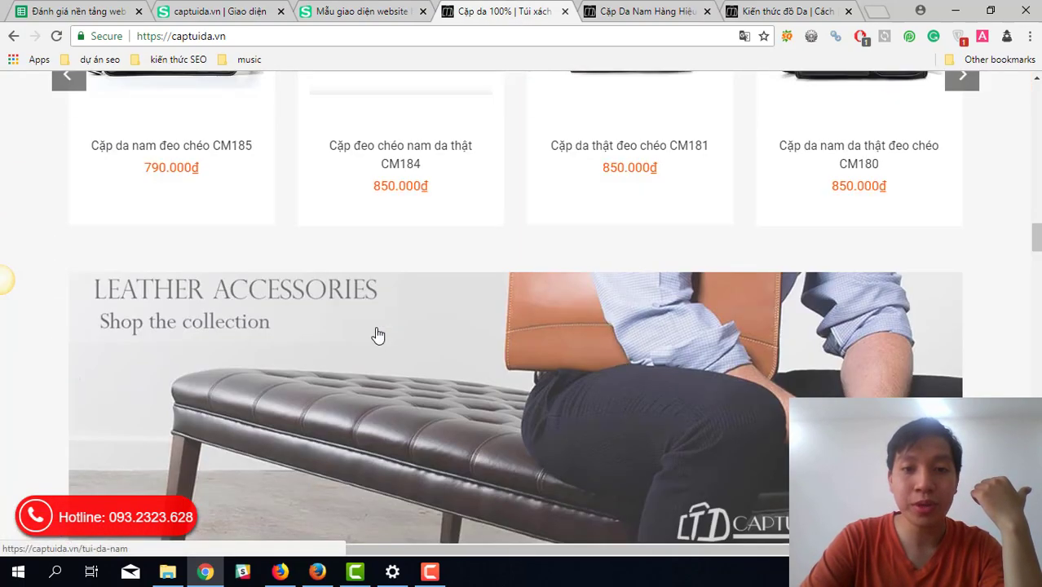
{"action": "scroll", "coordinate": [376, 336], "scroll_direction": "up", "scroll_amount": 20}
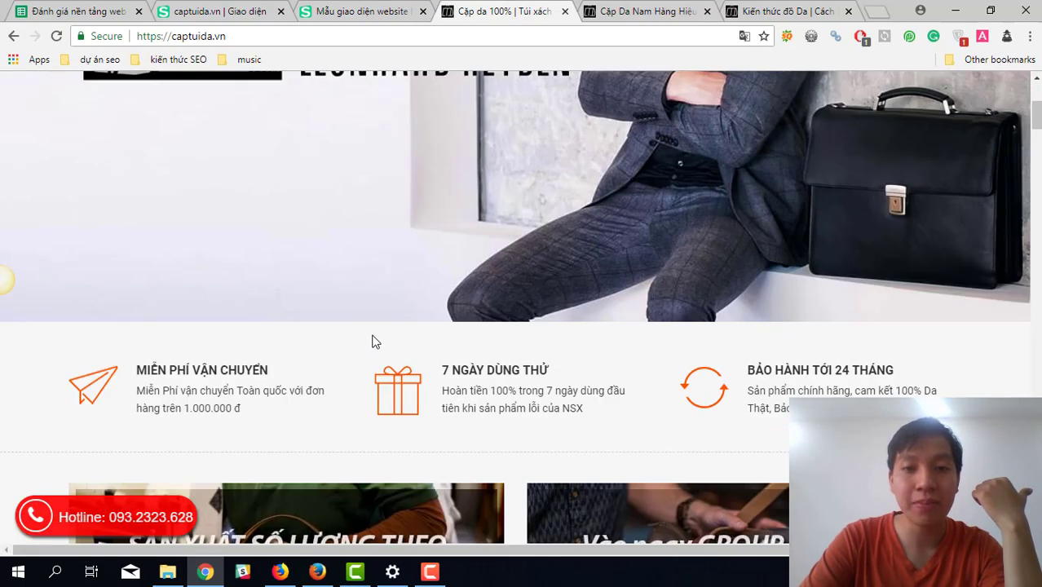
{"action": "scroll", "coordinate": [221, 203], "scroll_direction": "up", "scroll_amount": 3}
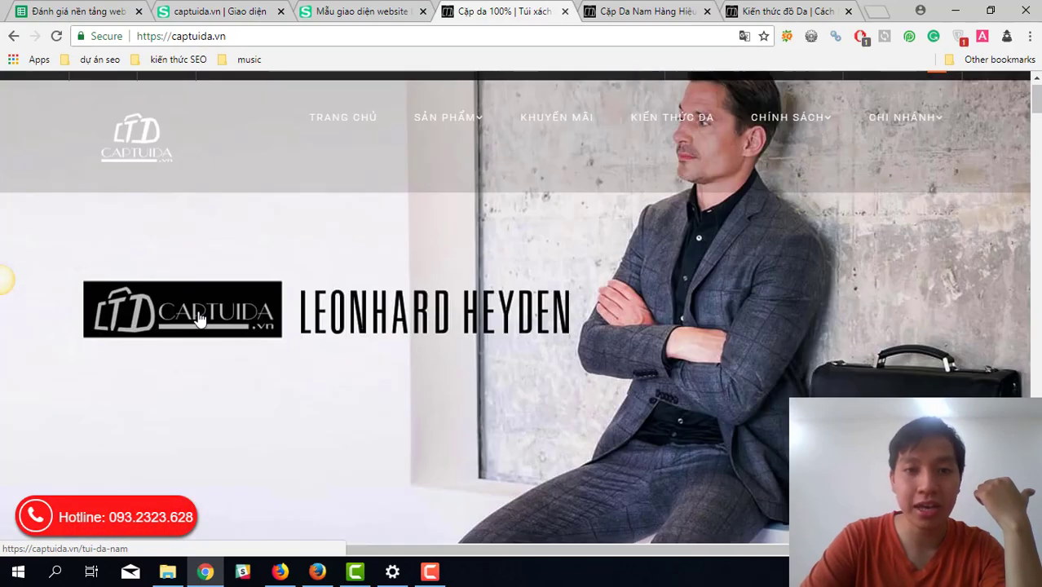
{"action": "scroll", "coordinate": [187, 371], "scroll_direction": "down", "scroll_amount": 7}
{"action": "scroll", "coordinate": [263, 168], "scroll_direction": "up", "scroll_amount": 4}
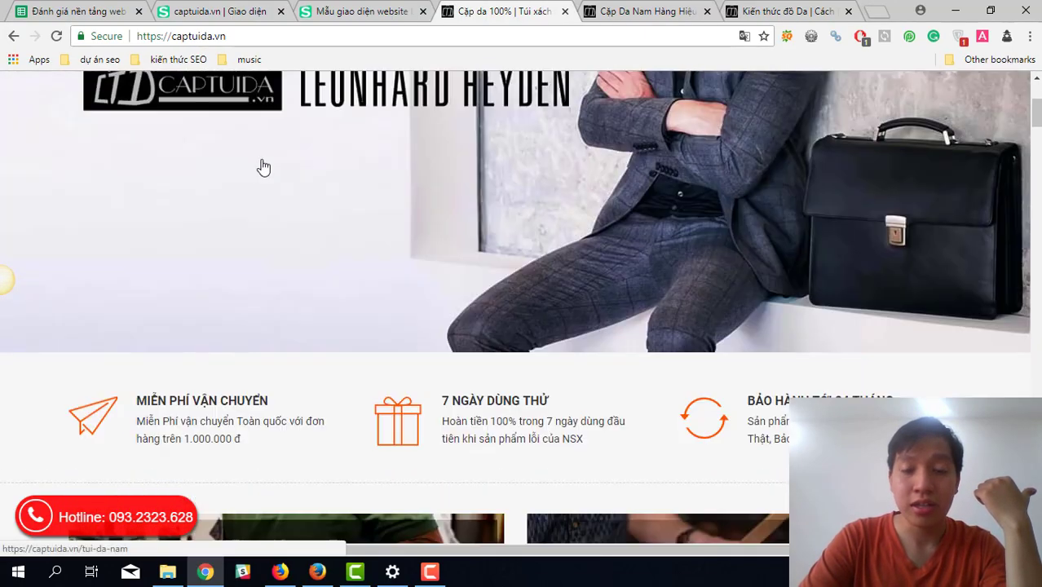
{"action": "scroll", "coordinate": [263, 168], "scroll_direction": "down", "scroll_amount": 6}
{"action": "scroll", "coordinate": [228, 387], "scroll_direction": "up", "scroll_amount": 2}
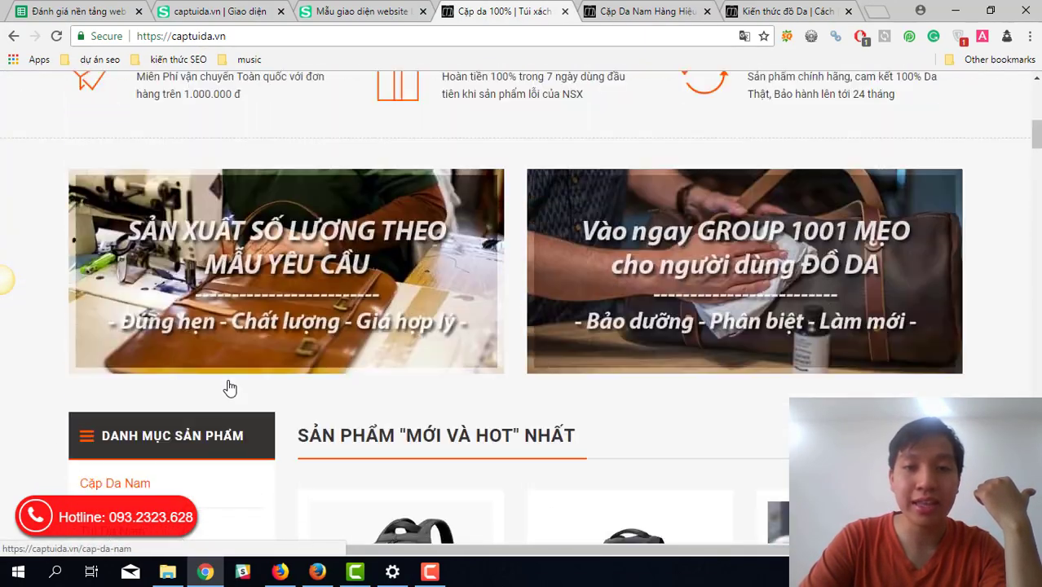
{"action": "scroll", "coordinate": [230, 388], "scroll_direction": "up", "scroll_amount": 1}
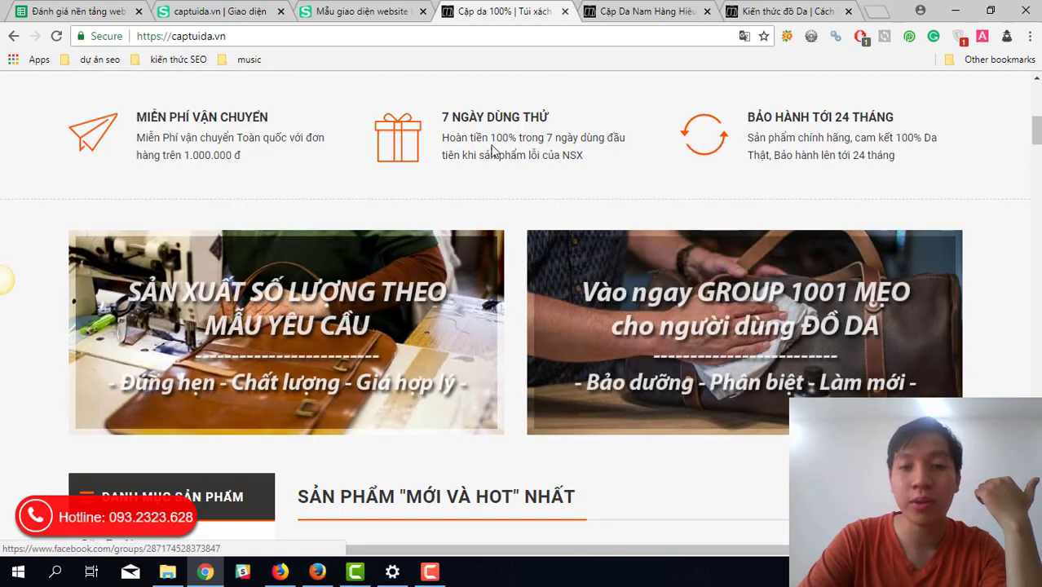
{"action": "scroll", "coordinate": [552, 273], "scroll_direction": "down", "scroll_amount": 2}
{"action": "scroll", "coordinate": [552, 273], "scroll_direction": "down", "scroll_amount": 9}
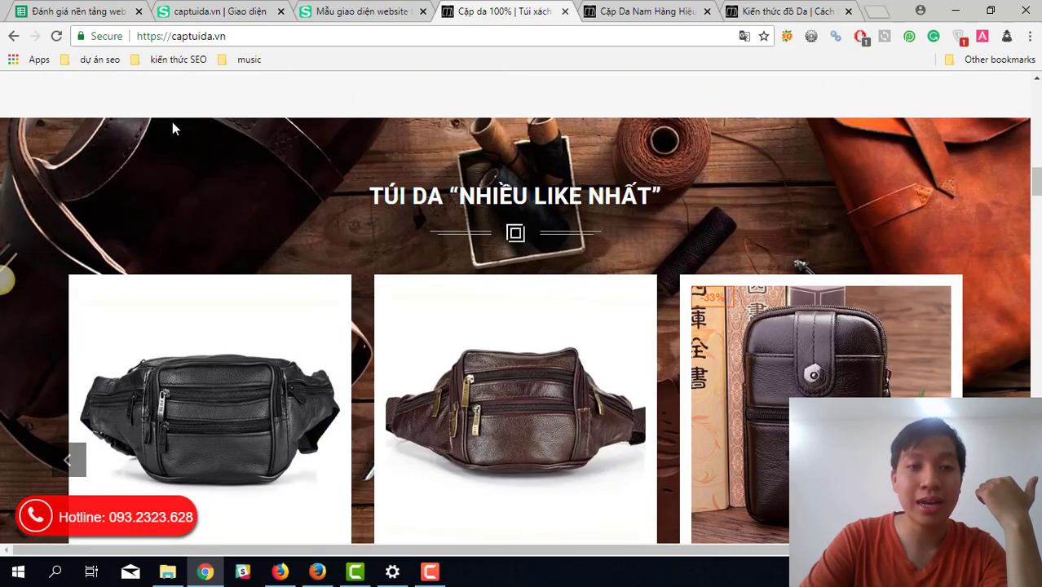
- Highlight the “Túi da nhiều like nhất” section and look over its product cards
{"action": "left_click_drag", "start_coordinate": [367, 195], "coordinate": [968, 274]}
{"action": "scroll", "coordinate": [968, 274], "scroll_direction": "down", "scroll_amount": 6}
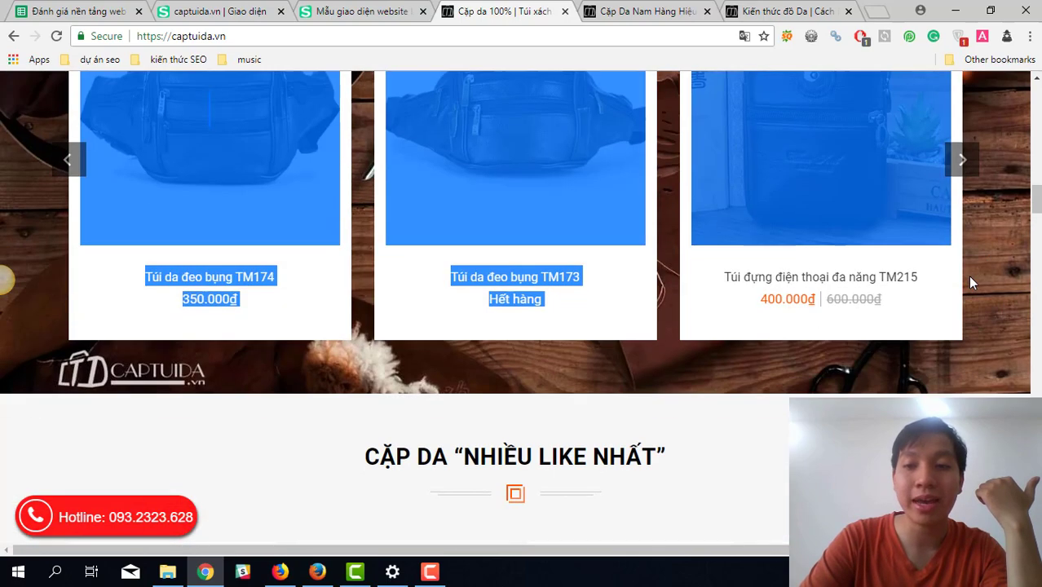
{"action": "scroll", "coordinate": [779, 313], "scroll_direction": "up", "scroll_amount": 3}
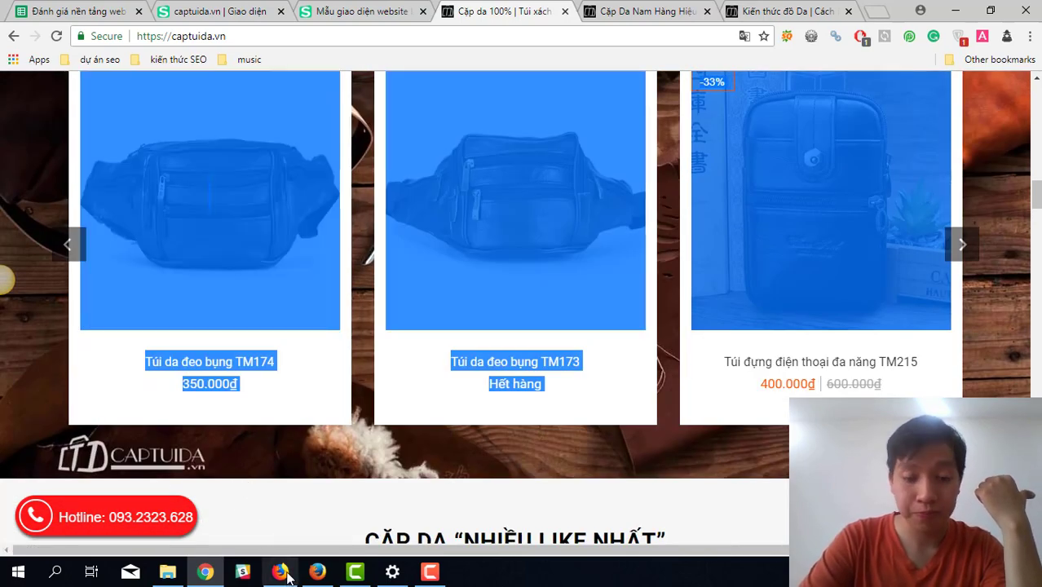
- Switch to Firefox, open the edit page of the GTV SEO homepage in WordPress and log back in to the expired session
{"action": "mouse_move", "coordinate": [287, 578]}
{"action": "left_click", "coordinate": [320, 517]}
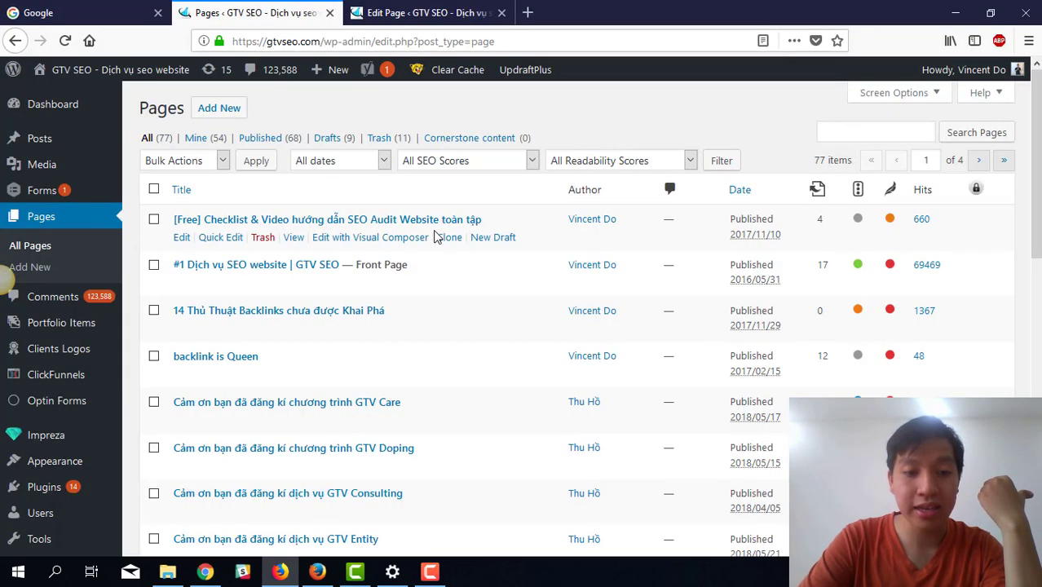
{"action": "left_click", "coordinate": [441, 13]}
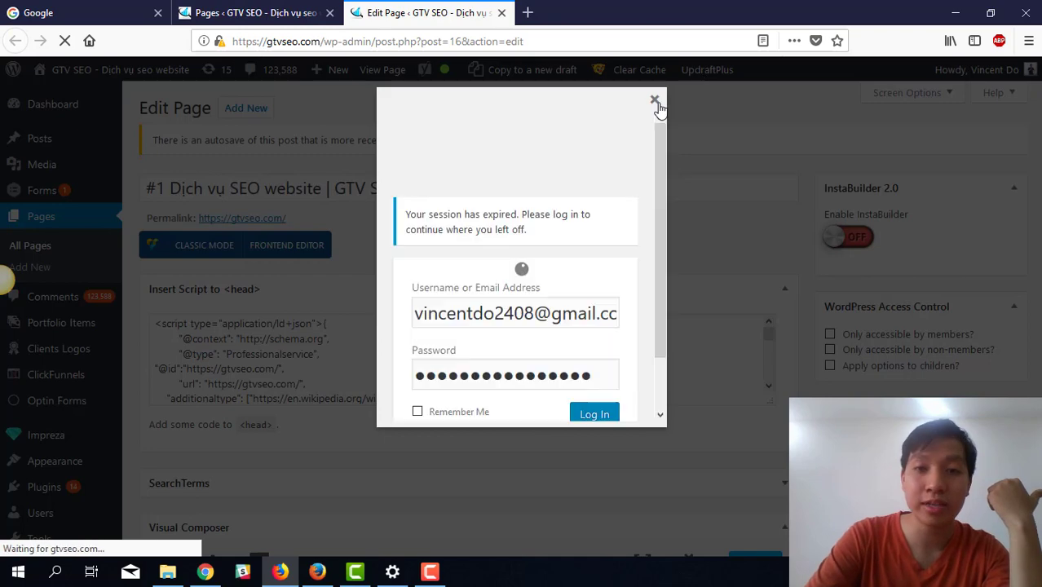
{"action": "left_click", "coordinate": [600, 414]}
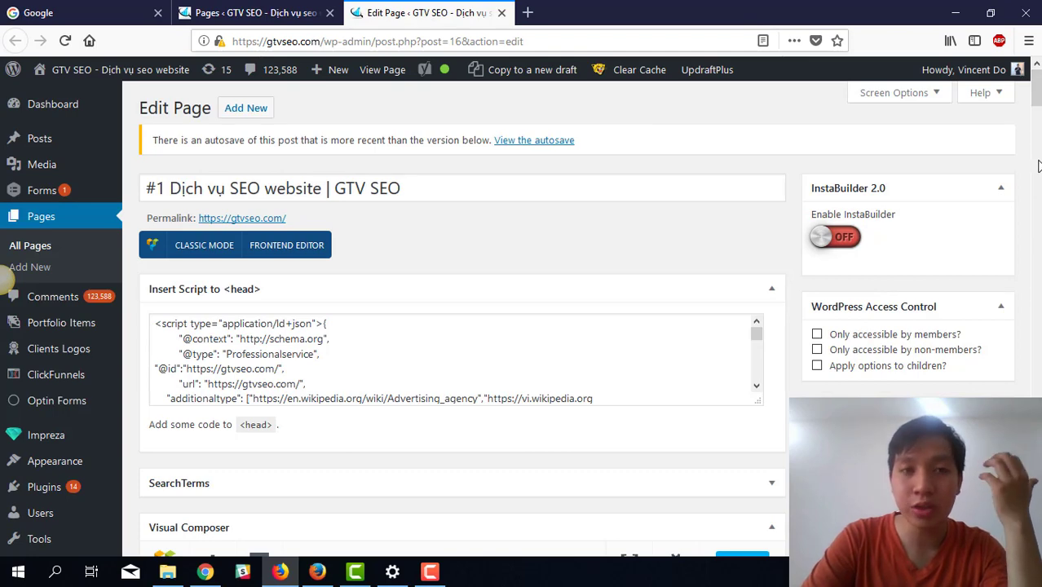
- Look through the page's Visual Composer layout, trying to move the text block that holds the channel and community images
{"action": "mouse_move", "coordinate": [1037, 96]}
{"action": "left_mouse_down"}
{"action": "mouse_move", "coordinate": [1034, 138]}
{"action": "mouse_move", "coordinate": [1031, 112]}
{"action": "left_mouse_up"}
{"action": "scroll", "coordinate": [479, 320], "scroll_direction": "down", "scroll_amount": 4}
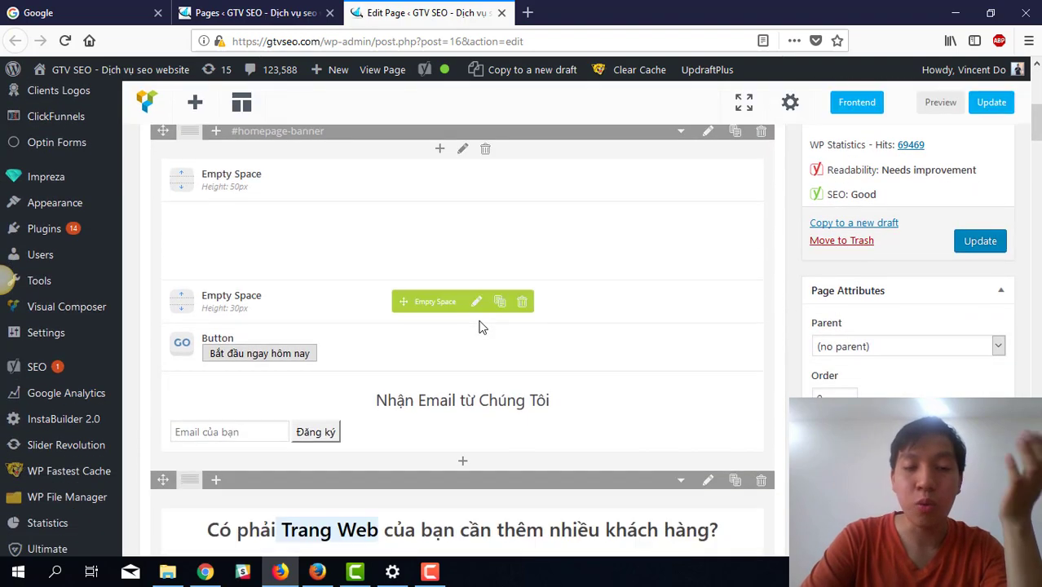
{"action": "scroll", "coordinate": [481, 326], "scroll_direction": "down", "scroll_amount": 12}
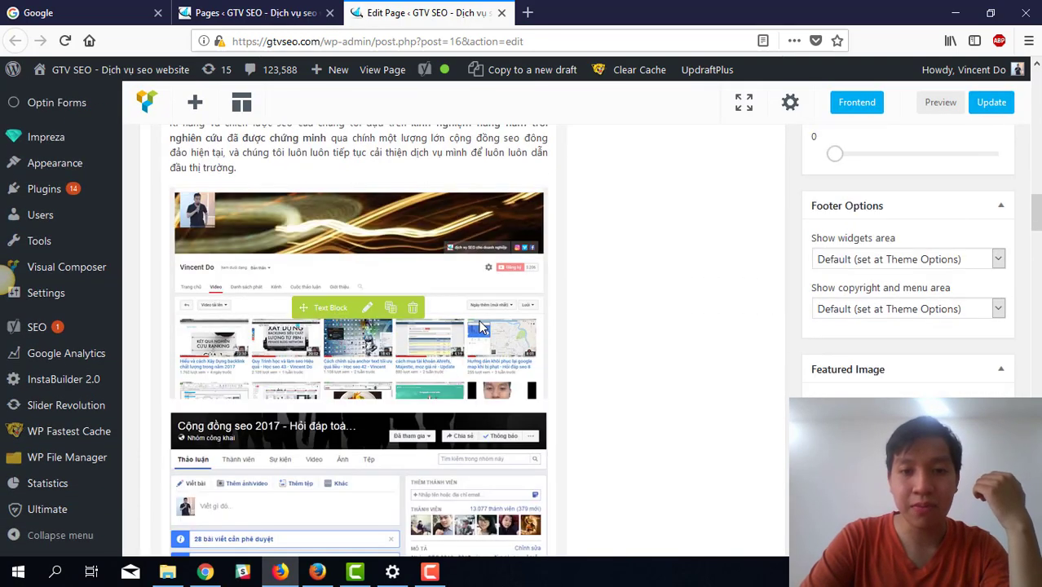
{"action": "scroll", "coordinate": [481, 326], "scroll_direction": "up", "scroll_amount": 5}
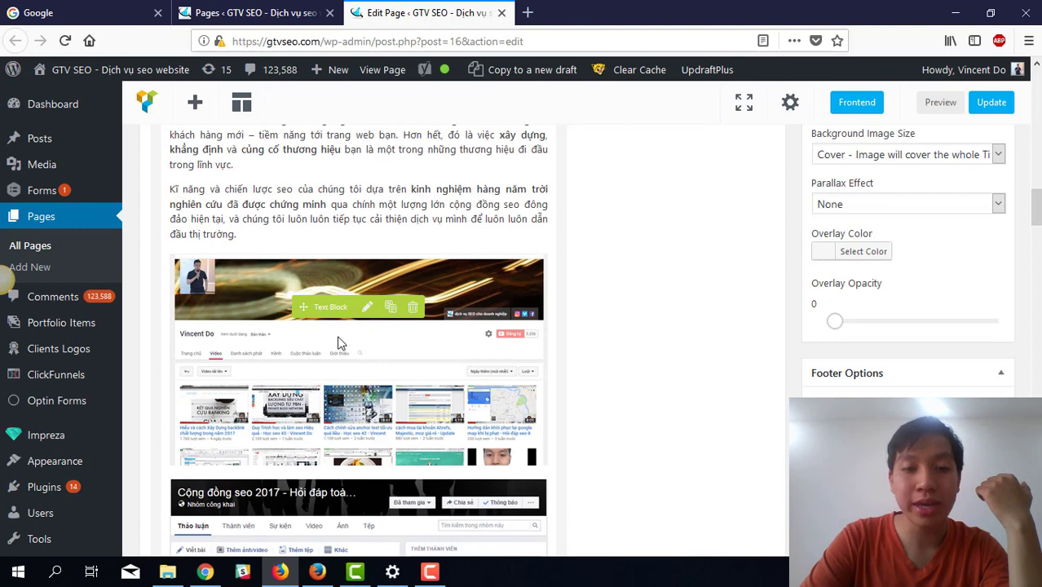
{"action": "left_click_drag", "start_coordinate": [302, 308], "coordinate": [502, 277]}
{"action": "scroll", "coordinate": [503, 277], "scroll_direction": "up", "scroll_amount": 5}
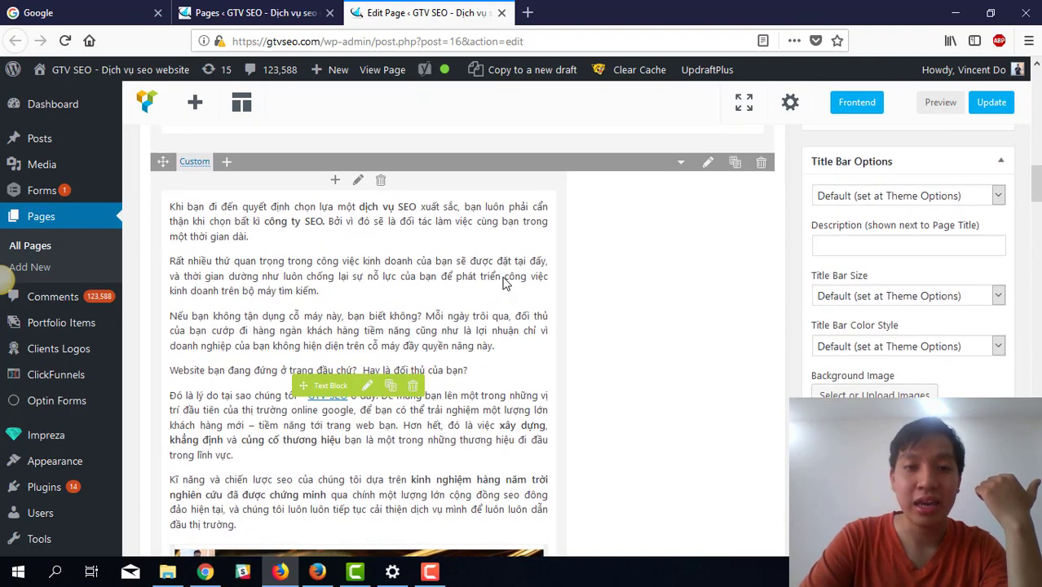
{"action": "scroll", "coordinate": [504, 282], "scroll_direction": "up", "scroll_amount": 2}
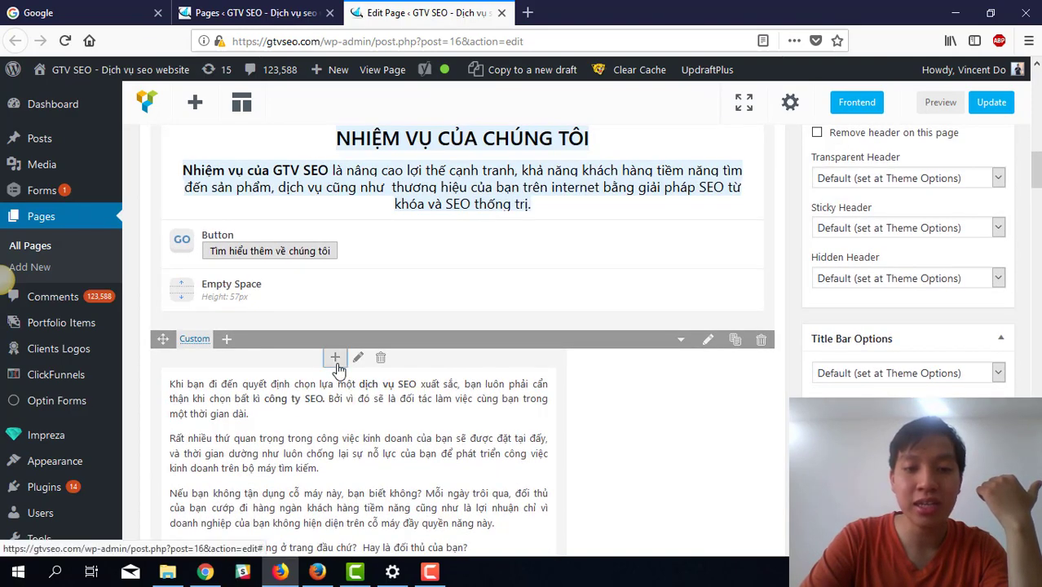
- Open the Add Element list for the Custom row's column and look through all available elements
{"action": "left_click", "coordinate": [334, 357]}
{"action": "scroll", "coordinate": [412, 359], "scroll_direction": "down", "scroll_amount": 10}
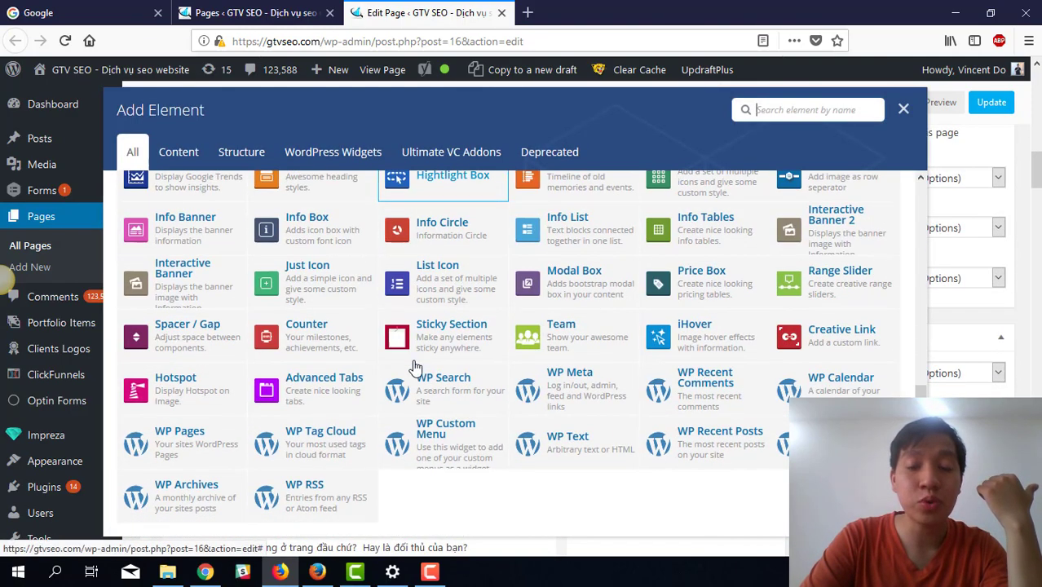
{"action": "scroll", "coordinate": [528, 328], "scroll_direction": "up", "scroll_amount": 10}
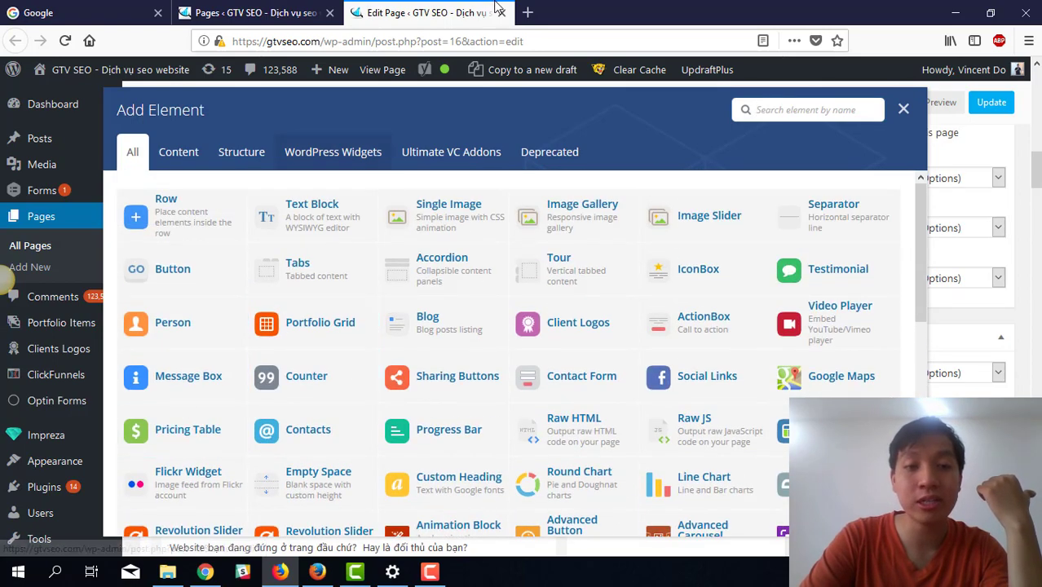
- Open gtvseo.com in a new tab and look down the published homepage
{"action": "left_click", "coordinate": [528, 11]}
{"action": "type", "text": "gtvseo.com/"}
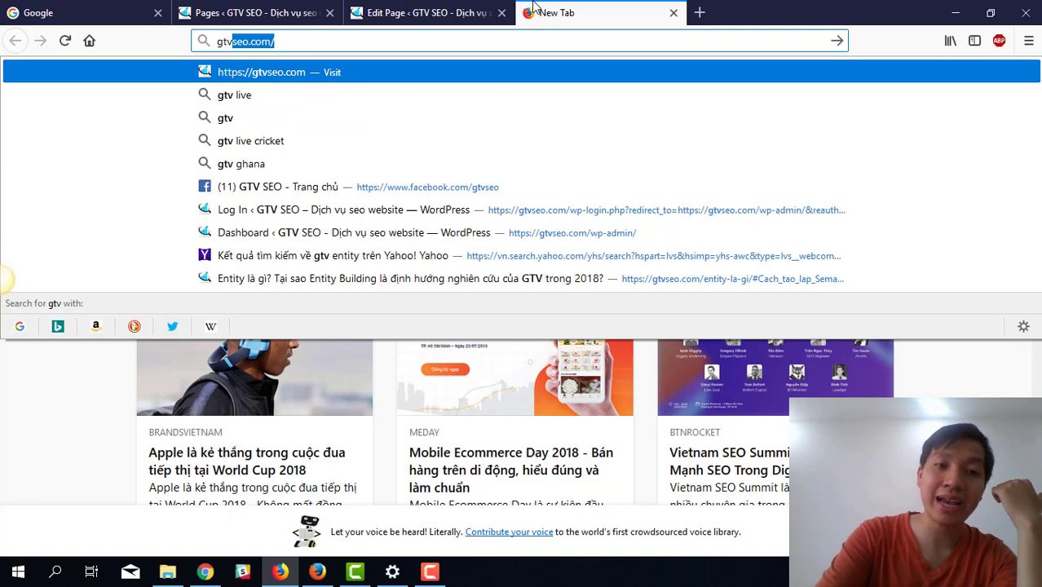
{"action": "key", "text": "Return"}
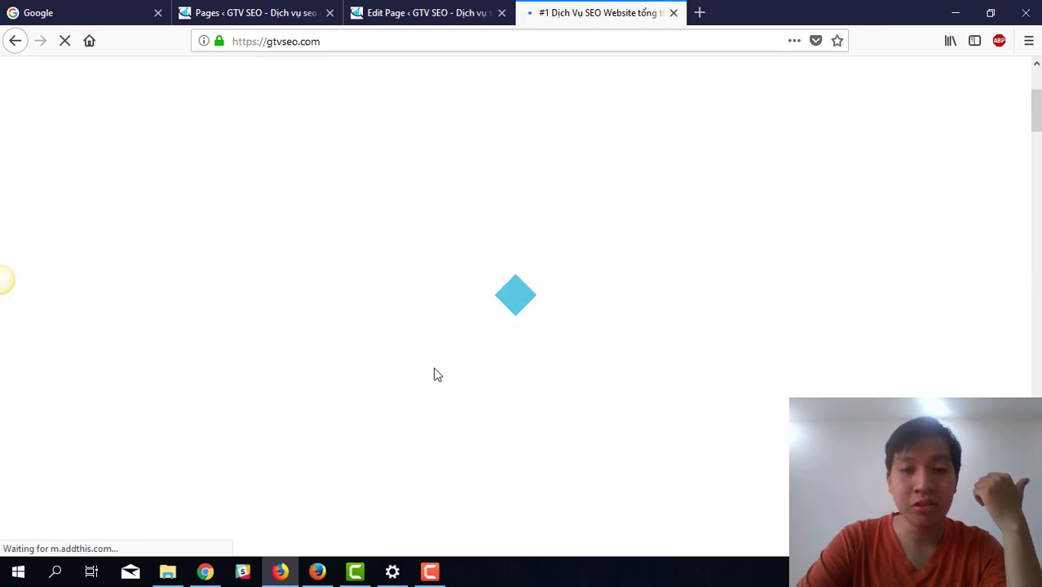
{"action": "scroll", "coordinate": [435, 375], "scroll_direction": "down", "scroll_amount": 15}
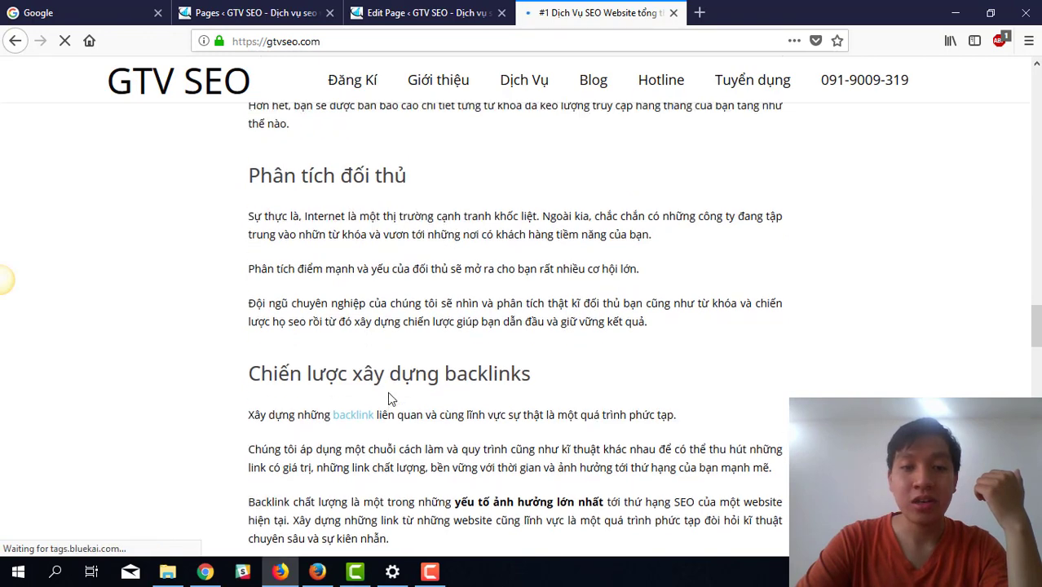
- Switch back to Chrome and revisit the theme store and the Sapo Giao diện page before returning to the captuida.vn storefront
{"action": "key", "text": "alt+Tab"}
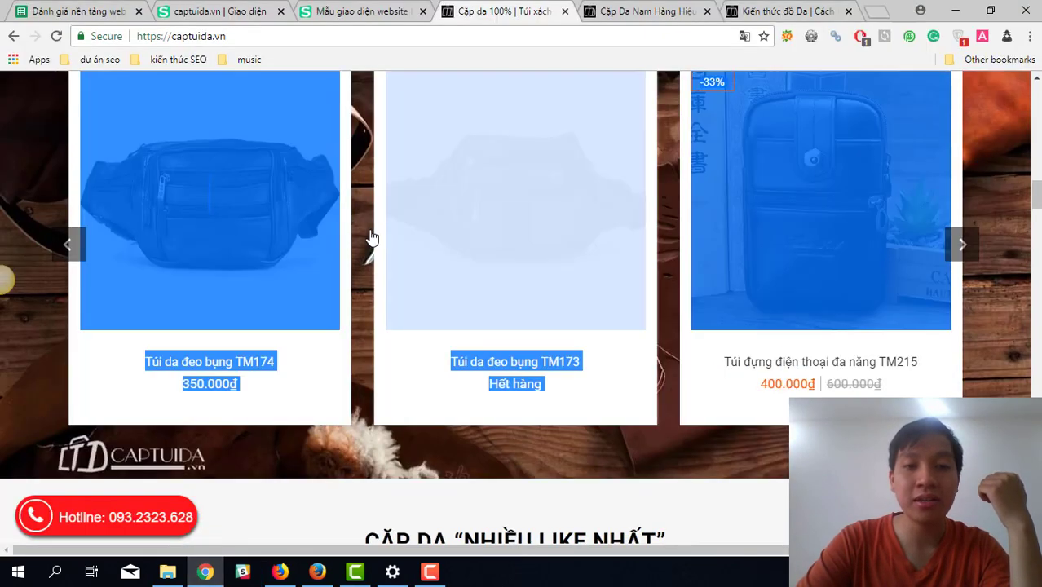
{"action": "scroll", "coordinate": [366, 237], "scroll_direction": "up", "scroll_amount": 5}
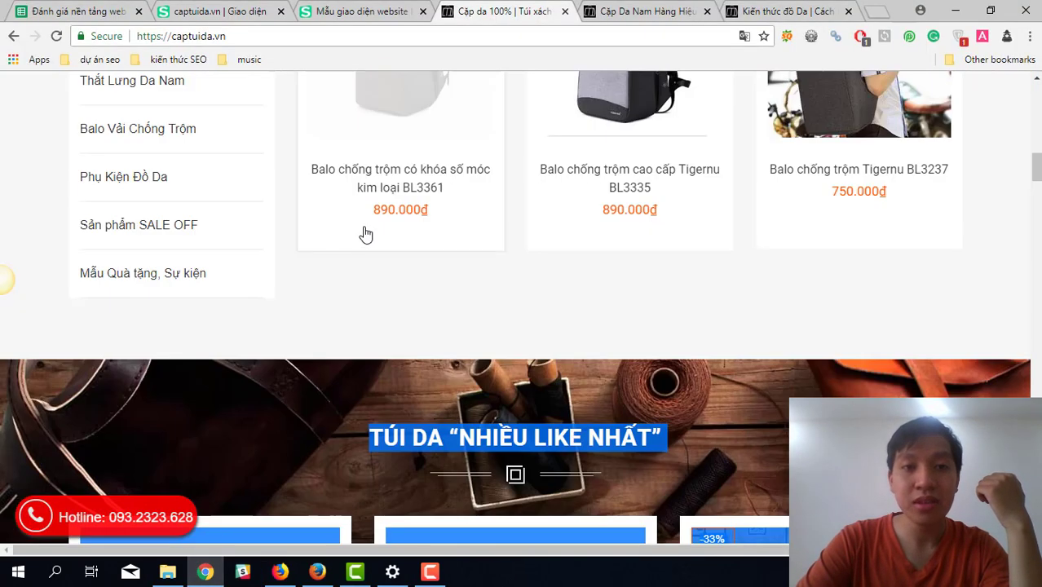
{"action": "left_click", "coordinate": [345, 19]}
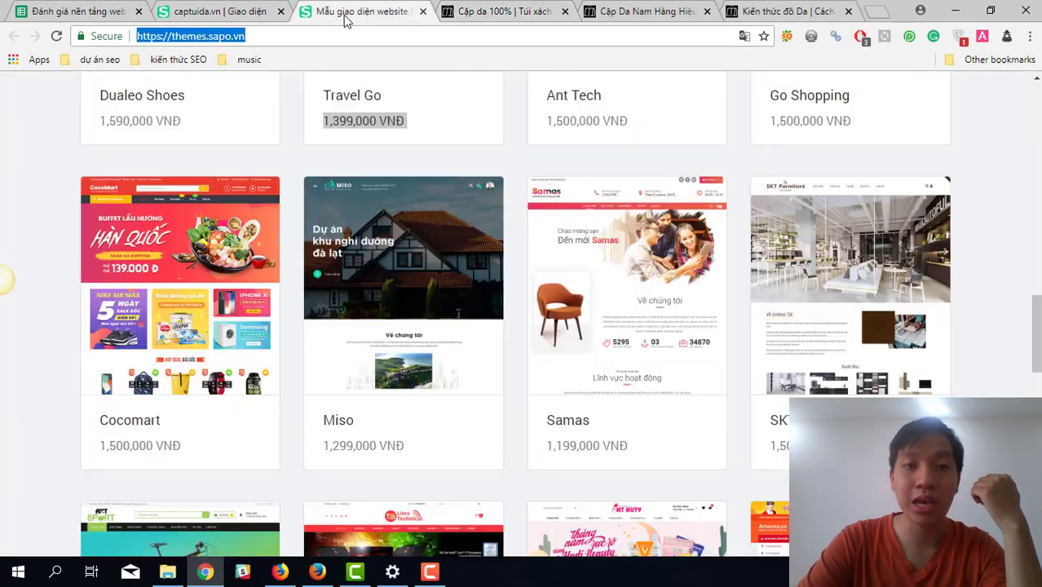
{"action": "left_click", "coordinate": [221, 9]}
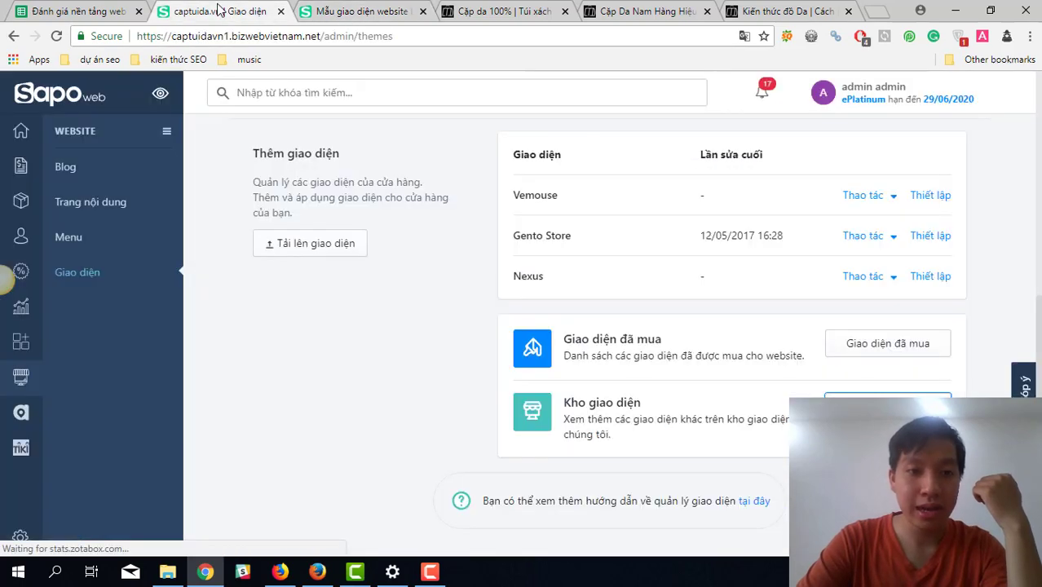
{"action": "left_click", "coordinate": [552, 10]}
- Examine the homepage from the hero banner down to the bag section, highlighting the free-shipping block and viewing the category and new-product areas
{"action": "scroll", "coordinate": [498, 200], "scroll_direction": "up", "scroll_amount": 3}
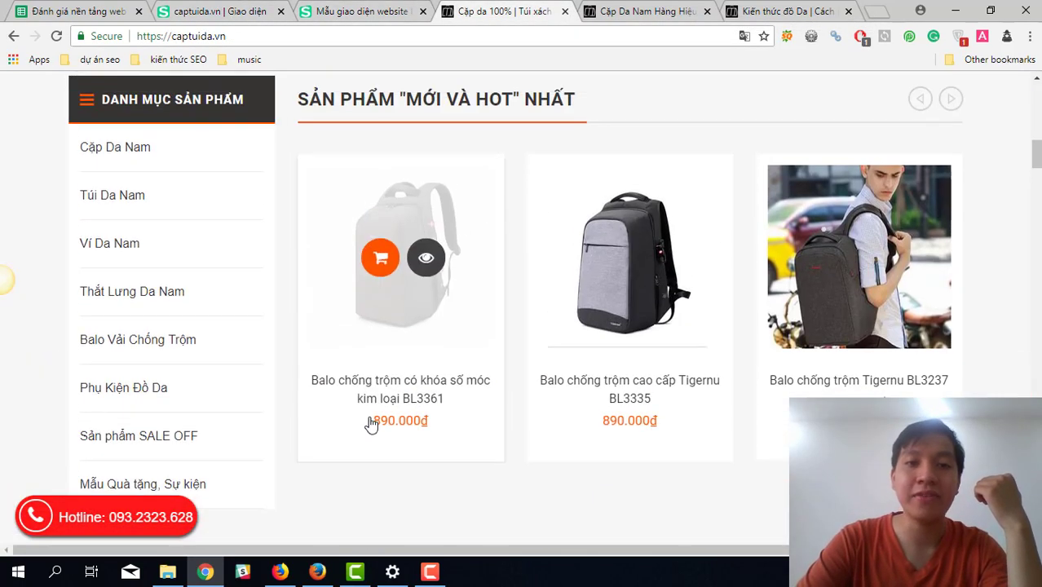
{"action": "scroll", "coordinate": [411, 522], "scroll_direction": "up", "scroll_amount": 4}
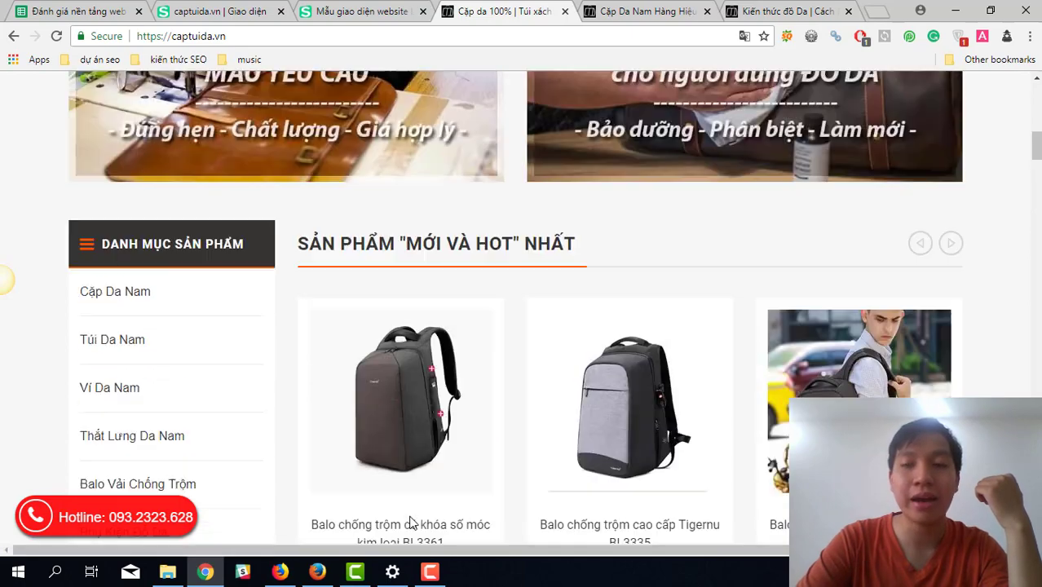
{"action": "scroll", "coordinate": [410, 523], "scroll_direction": "up", "scroll_amount": 5}
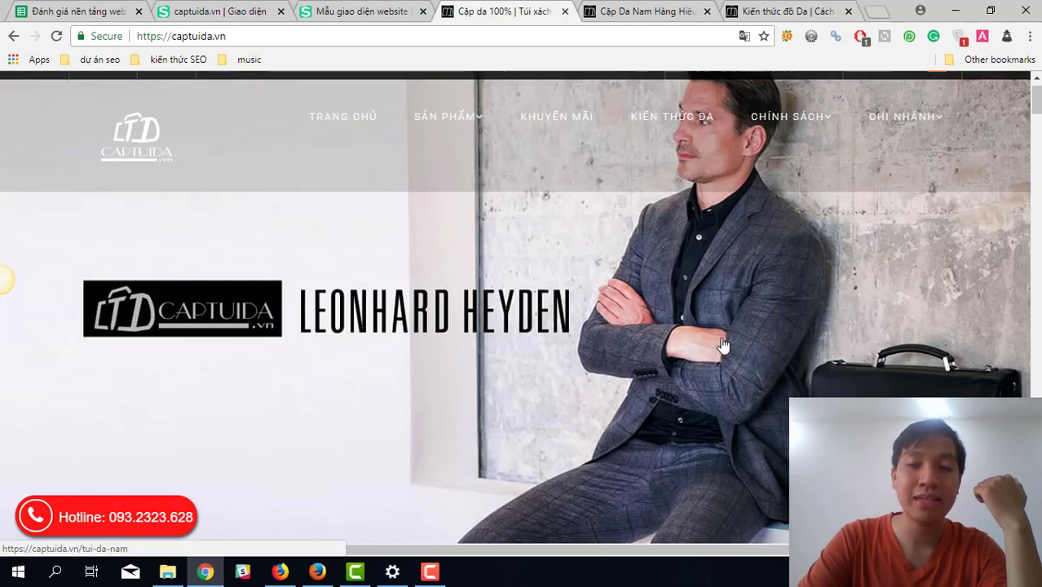
{"action": "scroll", "coordinate": [591, 428], "scroll_direction": "down", "scroll_amount": 6}
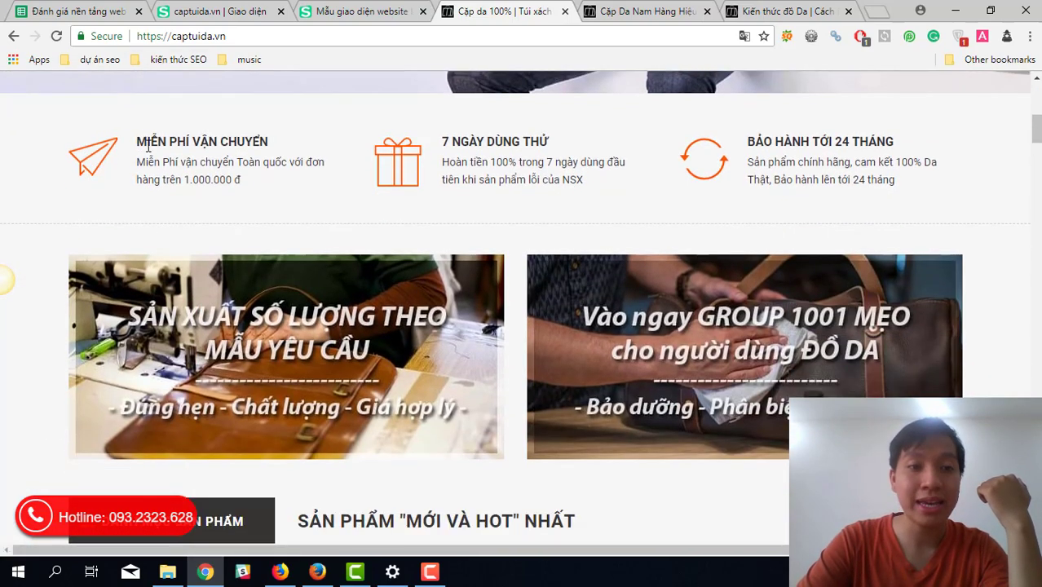
{"action": "left_click_drag", "start_coordinate": [147, 145], "coordinate": [264, 194]}
{"action": "scroll", "coordinate": [299, 212], "scroll_direction": "down", "scroll_amount": 3}
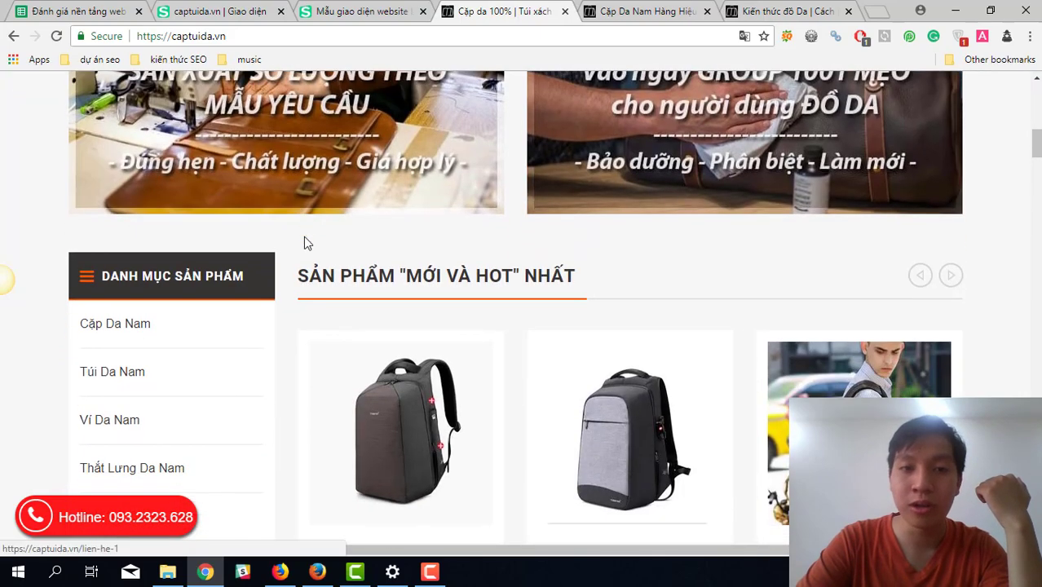
{"action": "scroll", "coordinate": [318, 301], "scroll_direction": "up", "scroll_amount": 1}
{"action": "scroll", "coordinate": [244, 261], "scroll_direction": "down", "scroll_amount": 2}
{"action": "scroll", "coordinate": [295, 481], "scroll_direction": "down", "scroll_amount": 9}
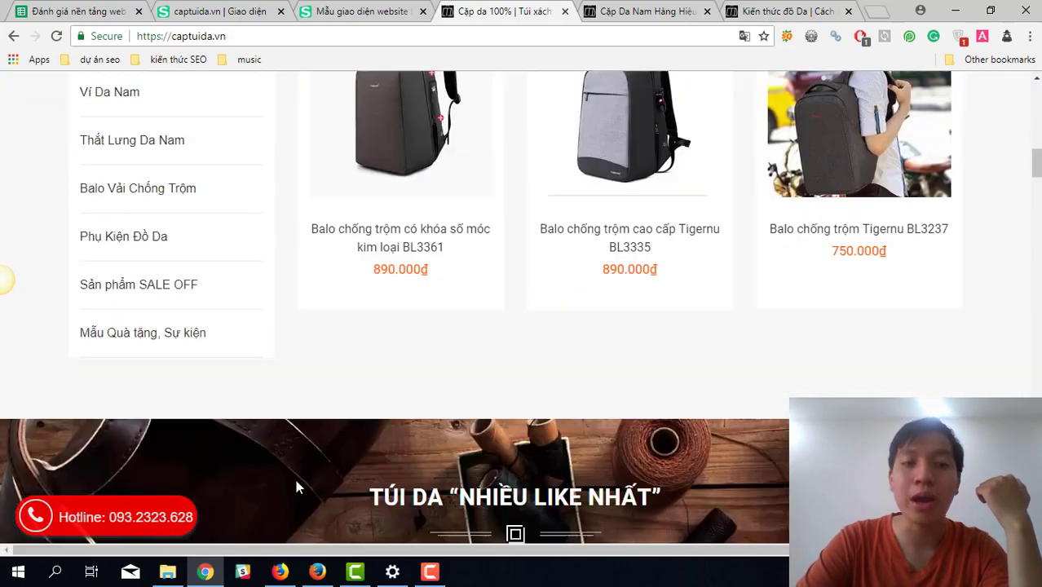
- Switch to the Sapo admin, open the setup of the current Nexus theme and look down its homepage preview
{"action": "scroll", "coordinate": [462, 132], "scroll_direction": "down", "scroll_amount": 1}
{"action": "scroll", "coordinate": [459, 239], "scroll_direction": "up", "scroll_amount": 4}
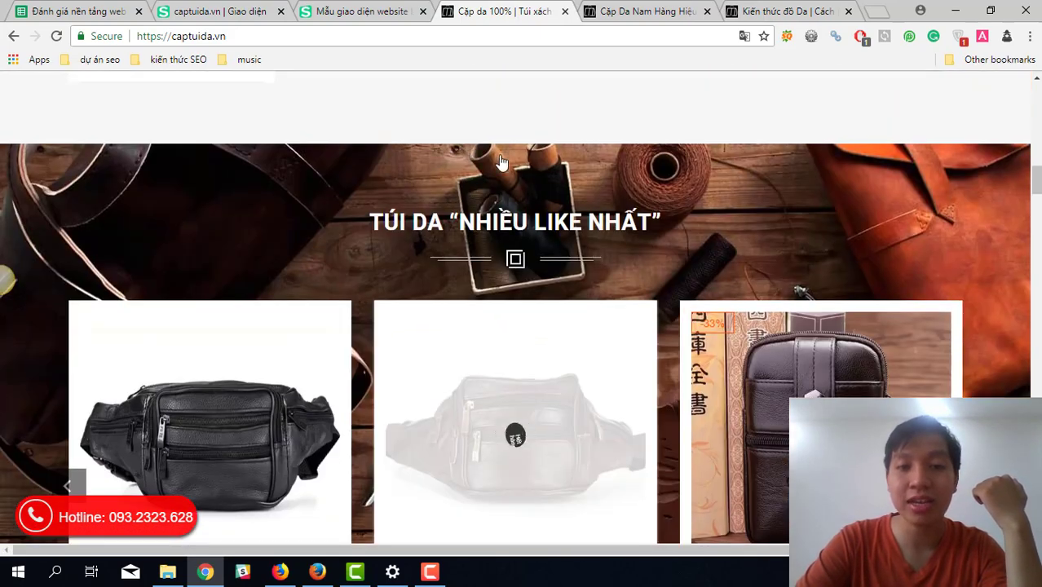
{"action": "left_click", "coordinate": [250, 7]}
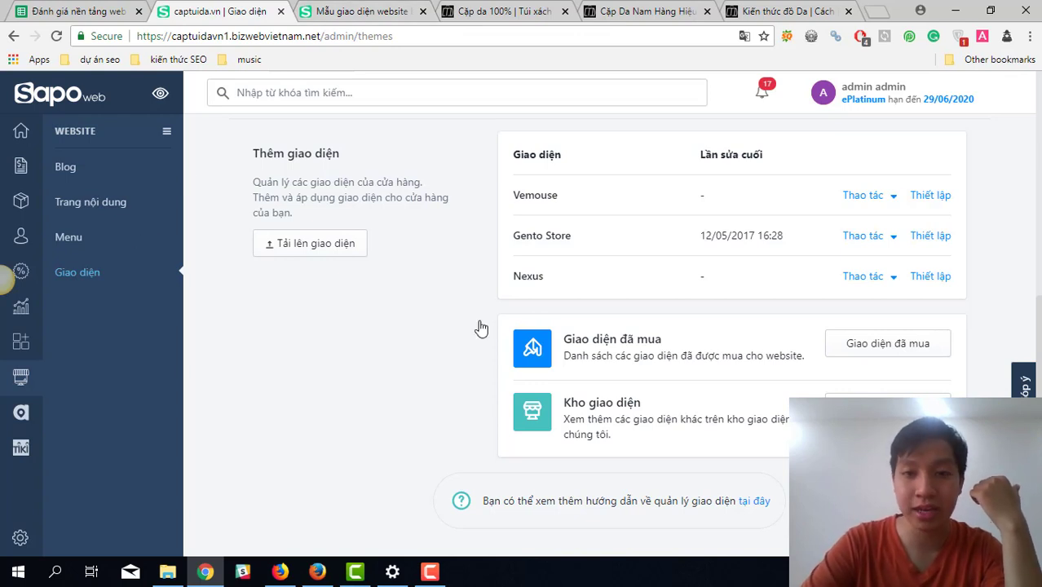
{"action": "scroll", "coordinate": [485, 328], "scroll_direction": "up", "scroll_amount": 5}
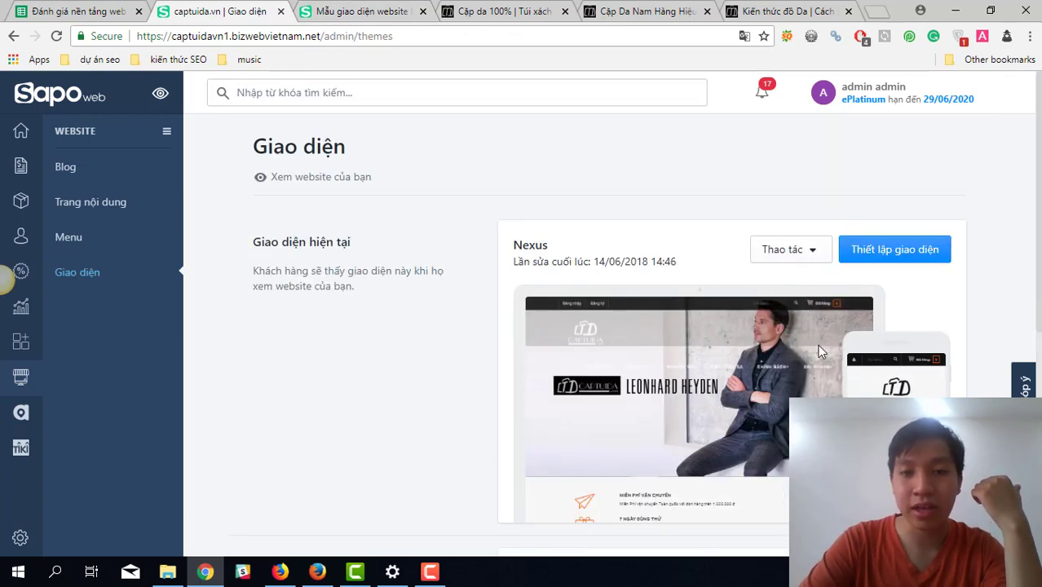
{"action": "left_click", "coordinate": [881, 263]}
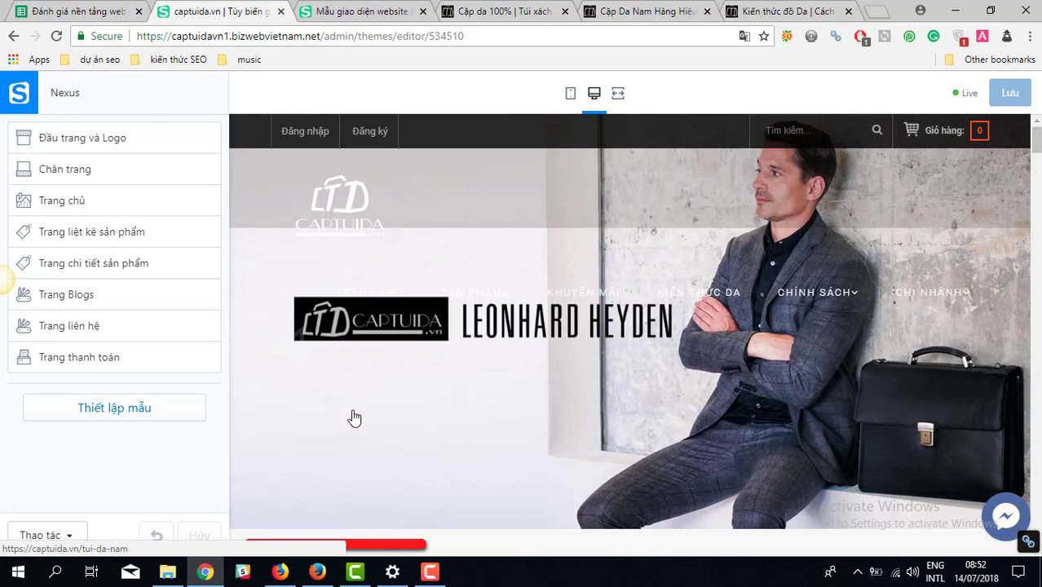
{"action": "scroll", "coordinate": [355, 417], "scroll_direction": "down", "scroll_amount": 10}
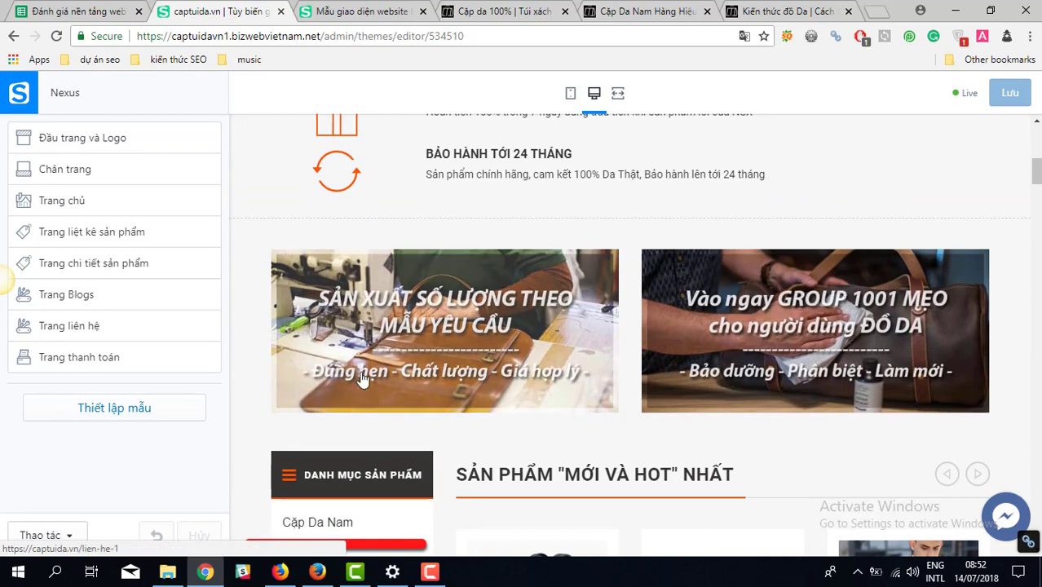
{"action": "scroll", "coordinate": [360, 376], "scroll_direction": "down", "scroll_amount": 6}
- Revisit the theme store, and look down the captuida.vn storefront from the bag section to the belt section
{"action": "left_click", "coordinate": [350, 11]}
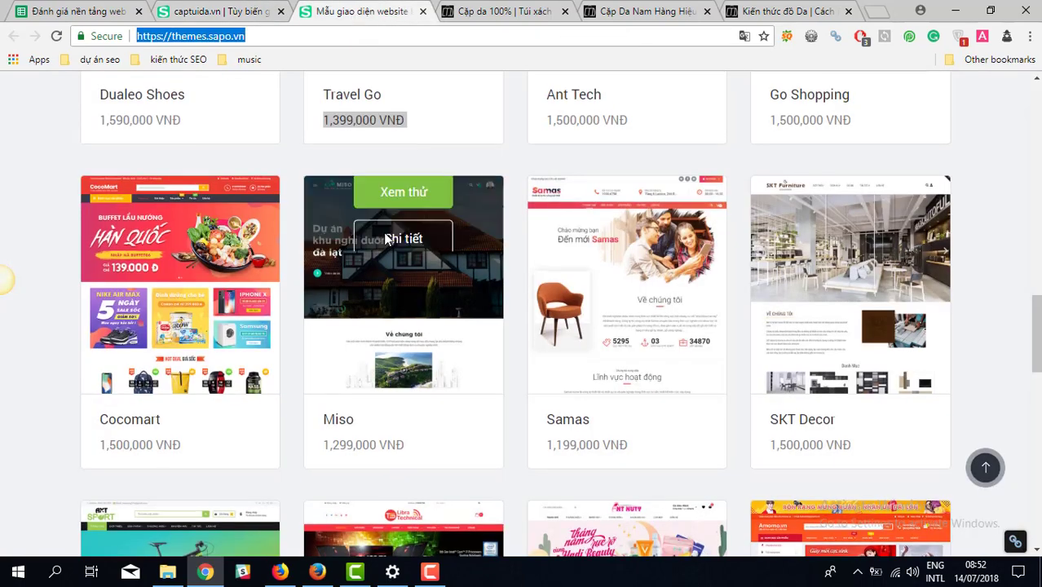
{"action": "scroll", "coordinate": [387, 238], "scroll_direction": "up", "scroll_amount": 2}
{"action": "key", "text": "ctrl+Tab"}
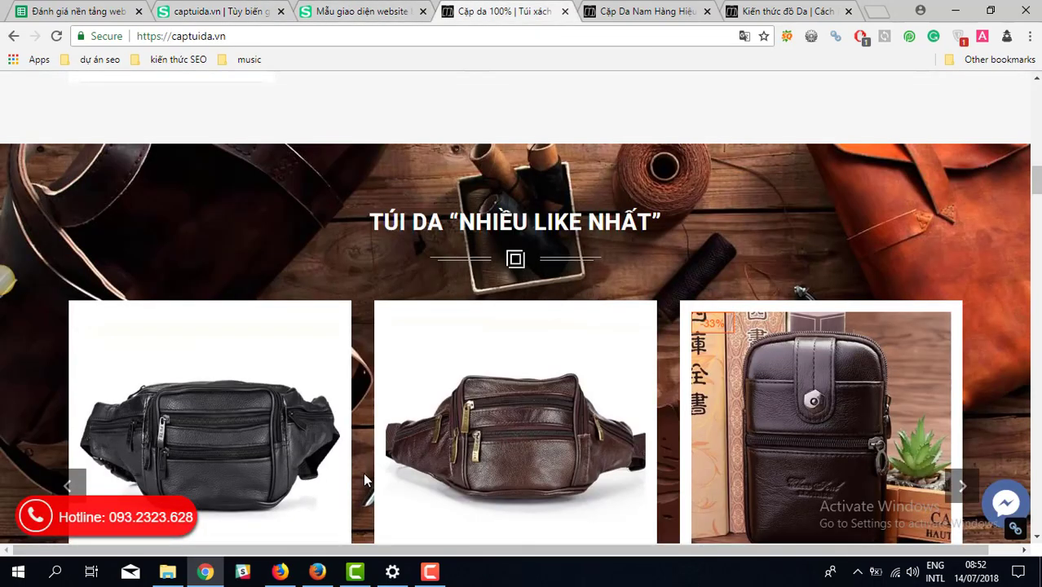
{"action": "scroll", "coordinate": [365, 480], "scroll_direction": "down", "scroll_amount": 20}
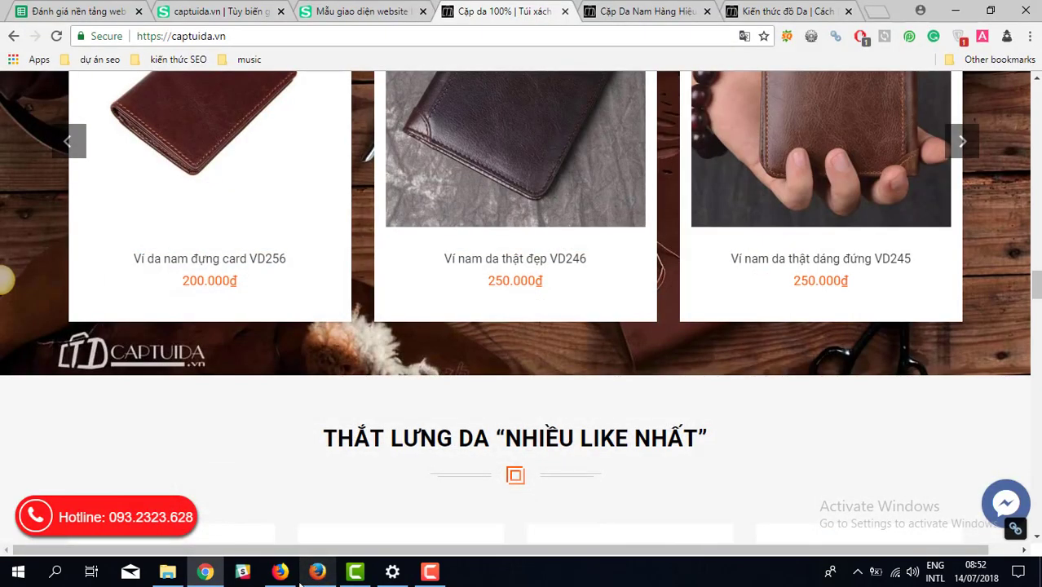
- Switch to Firefox, close the promotional pop-up on gtvseo.com and look over the homepage from the hero banner to the article text
{"action": "left_click", "coordinate": [292, 573]}
{"action": "scroll", "coordinate": [352, 318], "scroll_direction": "up", "scroll_amount": 5}
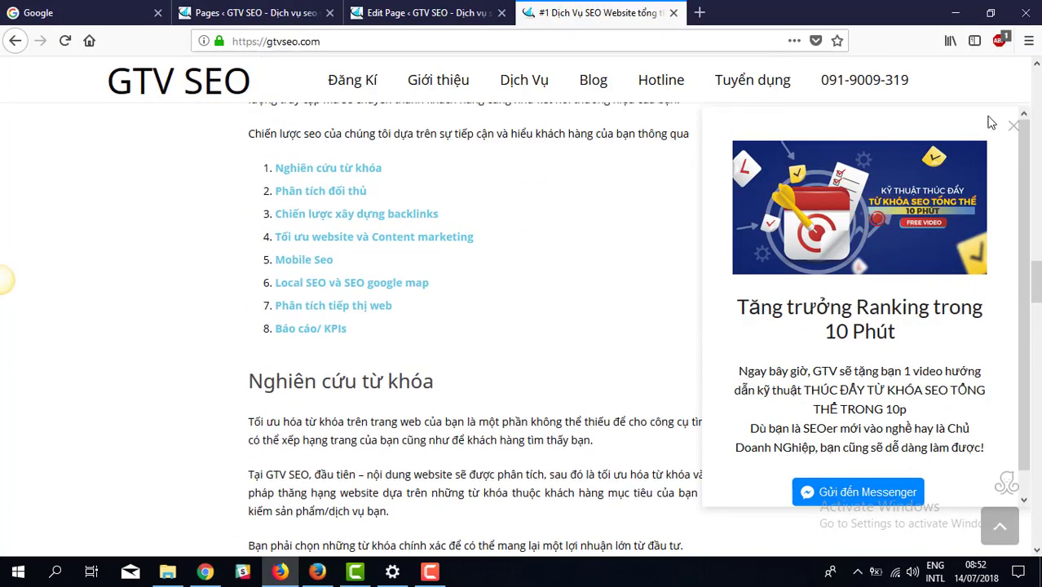
{"action": "left_click", "coordinate": [1013, 128]}
{"action": "scroll", "coordinate": [750, 292], "scroll_direction": "up", "scroll_amount": 10}
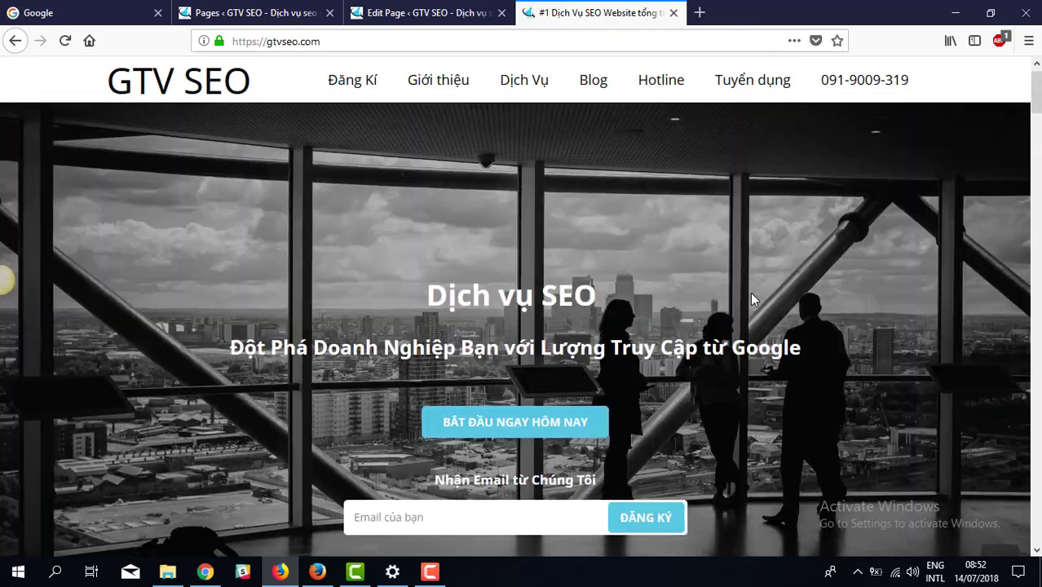
{"action": "scroll", "coordinate": [751, 300], "scroll_direction": "down", "scroll_amount": 15}
{"action": "scroll", "coordinate": [751, 300], "scroll_direction": "up", "scroll_amount": 7}
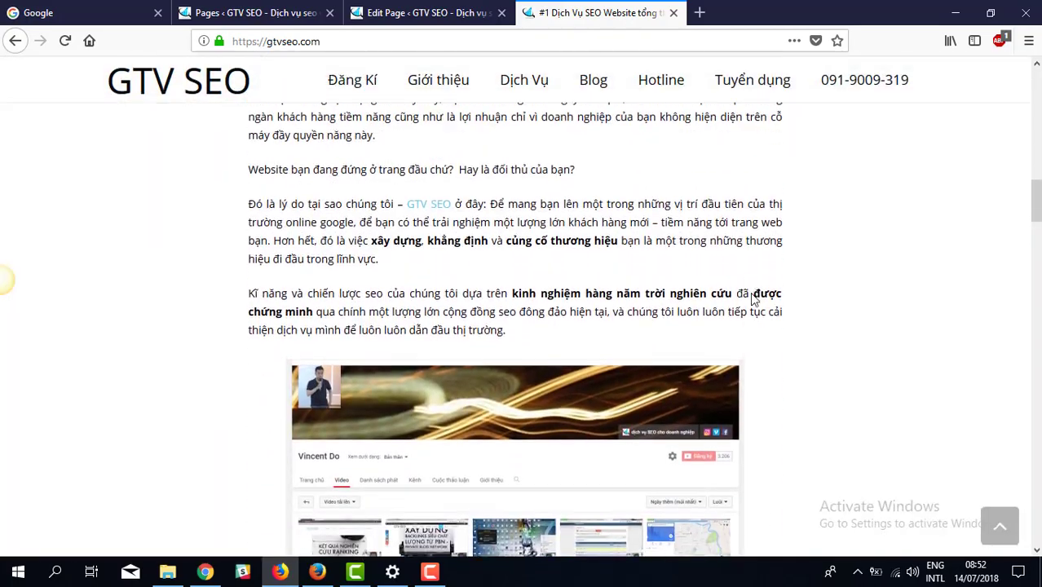
{"action": "scroll", "coordinate": [750, 291], "scroll_direction": "up", "scroll_amount": 5}
{"action": "scroll", "coordinate": [750, 292], "scroll_direction": "down", "scroll_amount": 2}
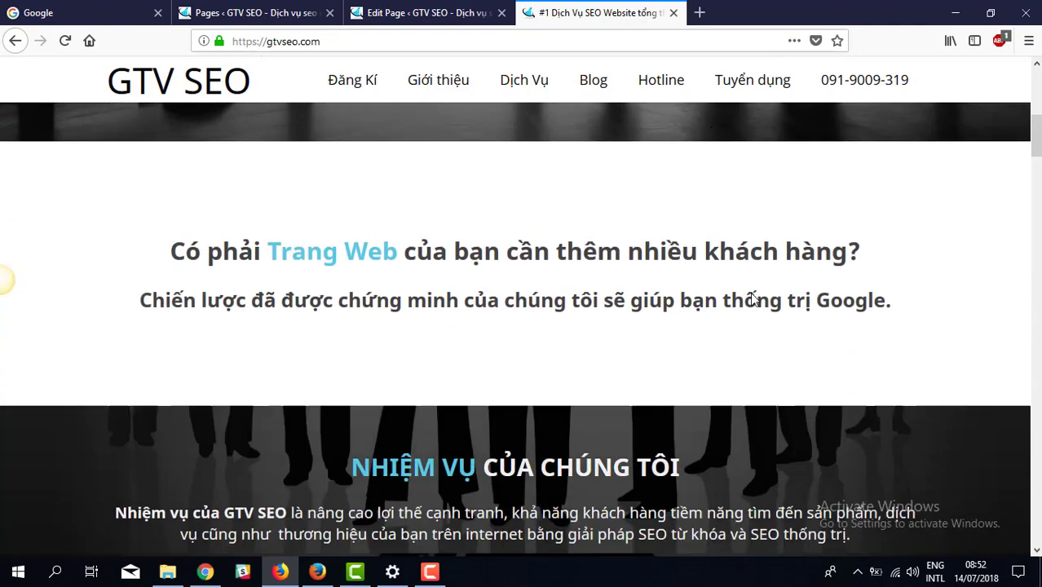
- Close the Add Element list in the WordPress page editor and compare the edited layout with the published gtvseo.com homepage
{"action": "left_click", "coordinate": [389, 8]}
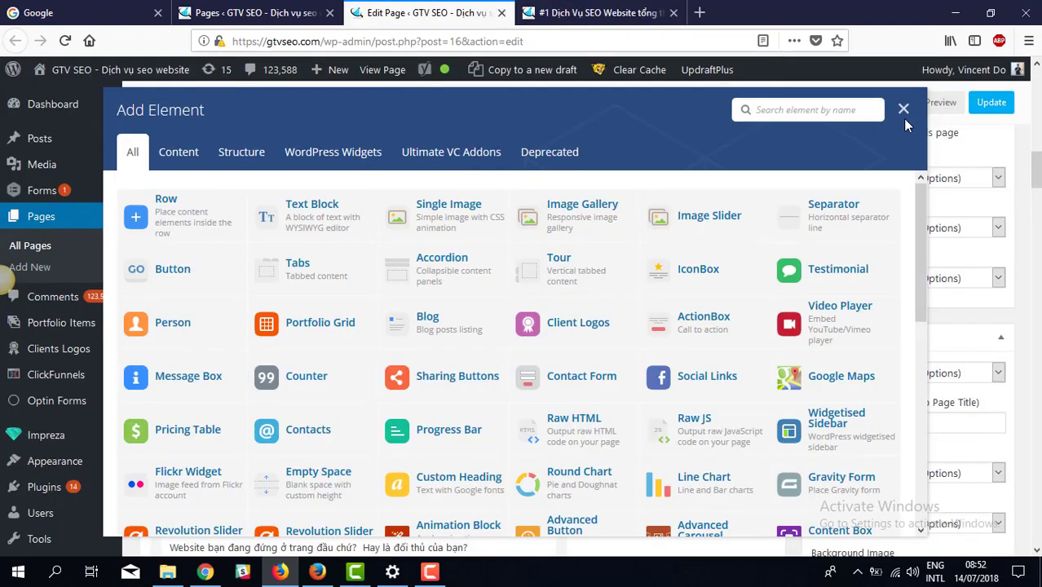
{"action": "left_click", "coordinate": [904, 109]}
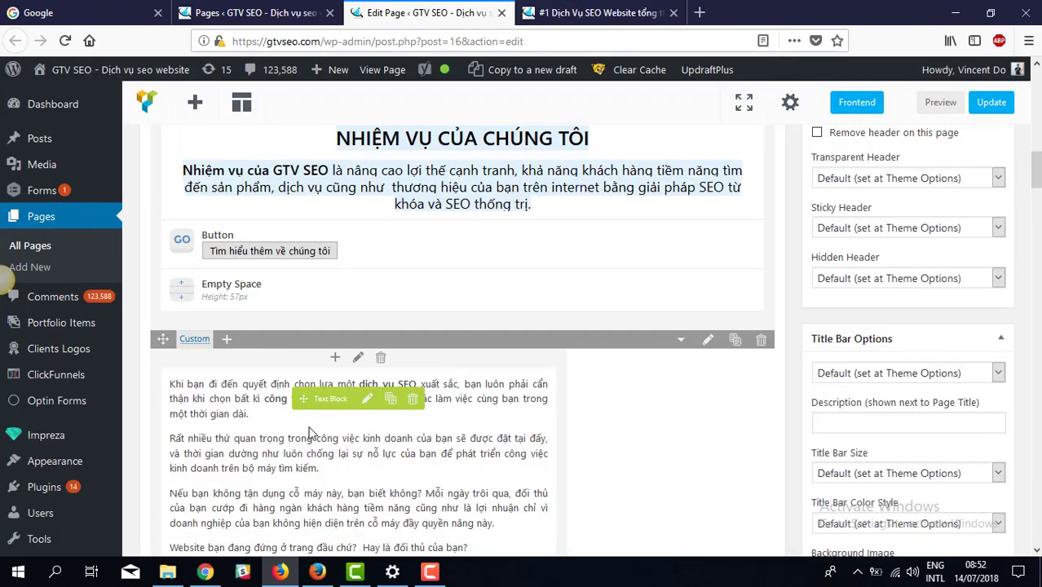
{"action": "left_click", "coordinate": [644, 17]}
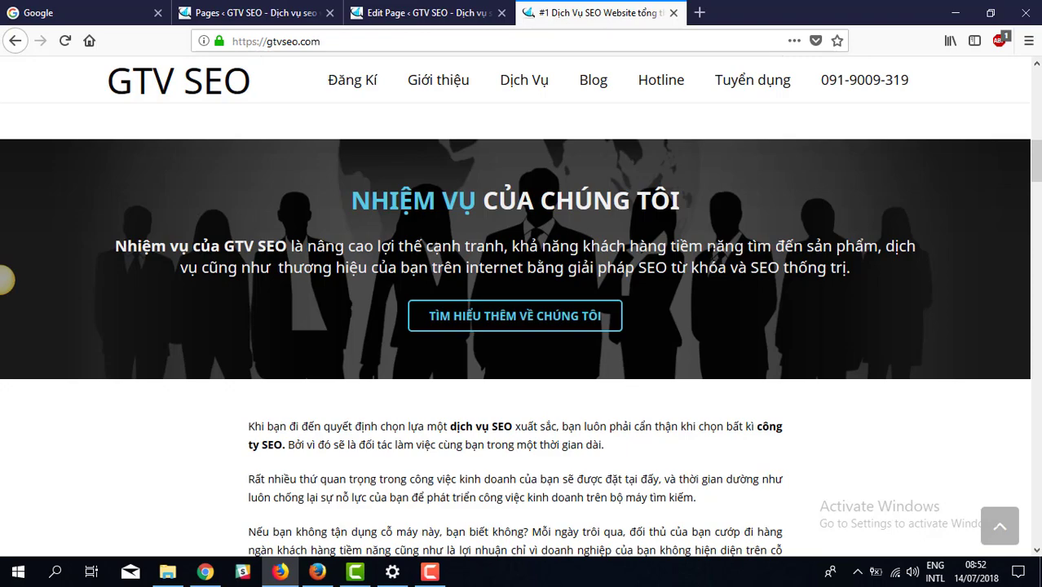
{"action": "scroll", "coordinate": [4, 280], "scroll_direction": "up", "scroll_amount": 10}
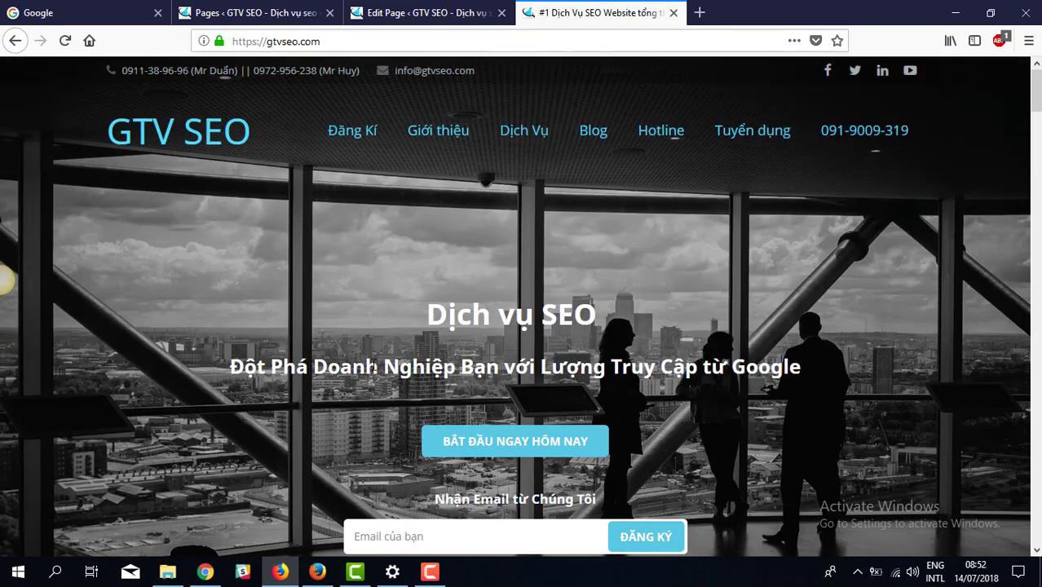
{"action": "scroll", "coordinate": [395, 292], "scroll_direction": "down", "scroll_amount": 5}
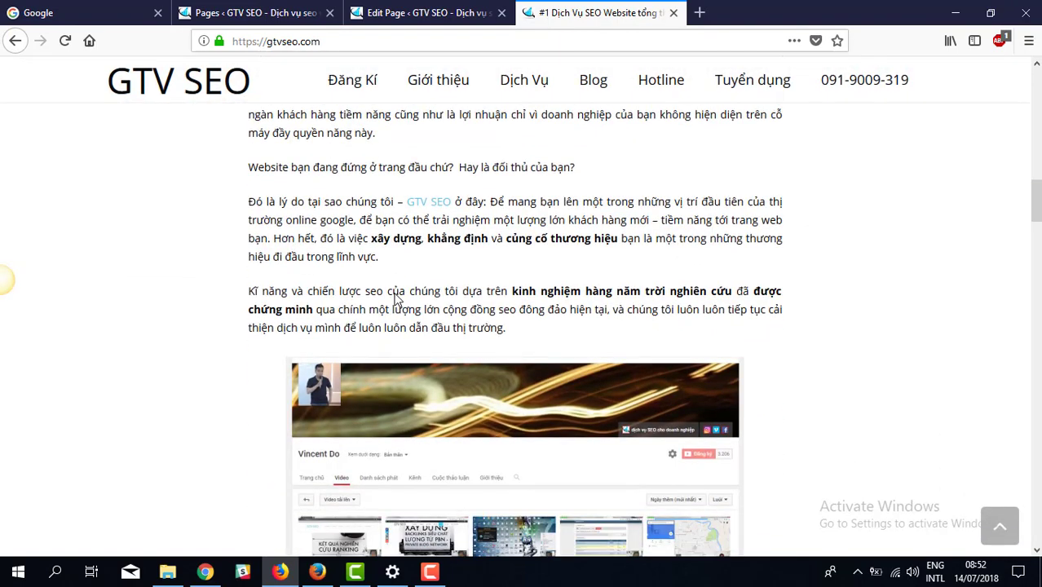
- Open the page source of gtvseo.com and highlight the block of stylesheet and script lines in its head
{"action": "key", "text": "ctrl+u"}
{"action": "scroll", "coordinate": [419, 384], "scroll_direction": "down", "scroll_amount": 10}
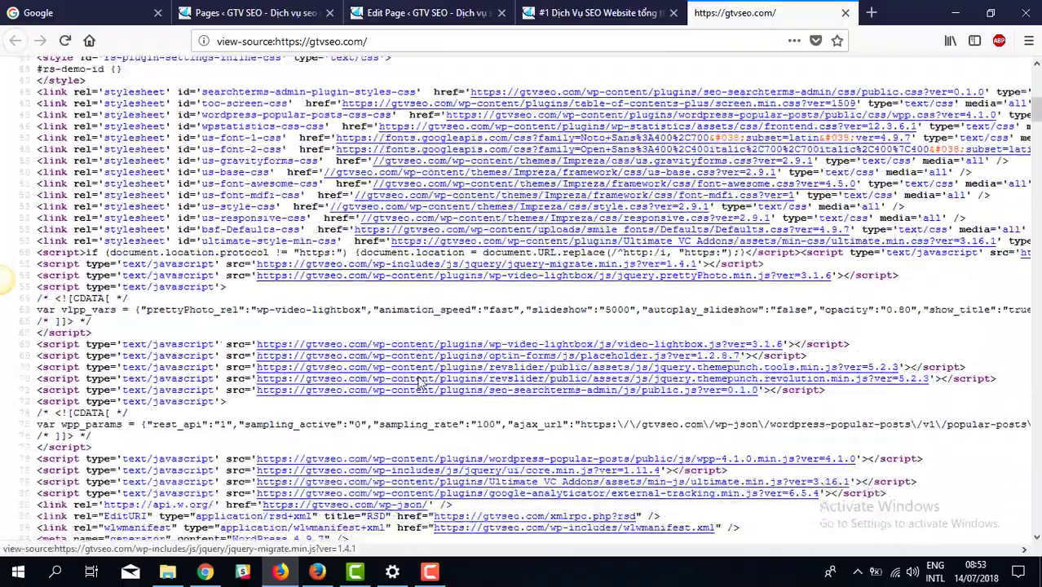
{"action": "scroll", "coordinate": [419, 384], "scroll_direction": "down", "scroll_amount": 3}
{"action": "scroll", "coordinate": [419, 384], "scroll_direction": "up", "scroll_amount": 5}
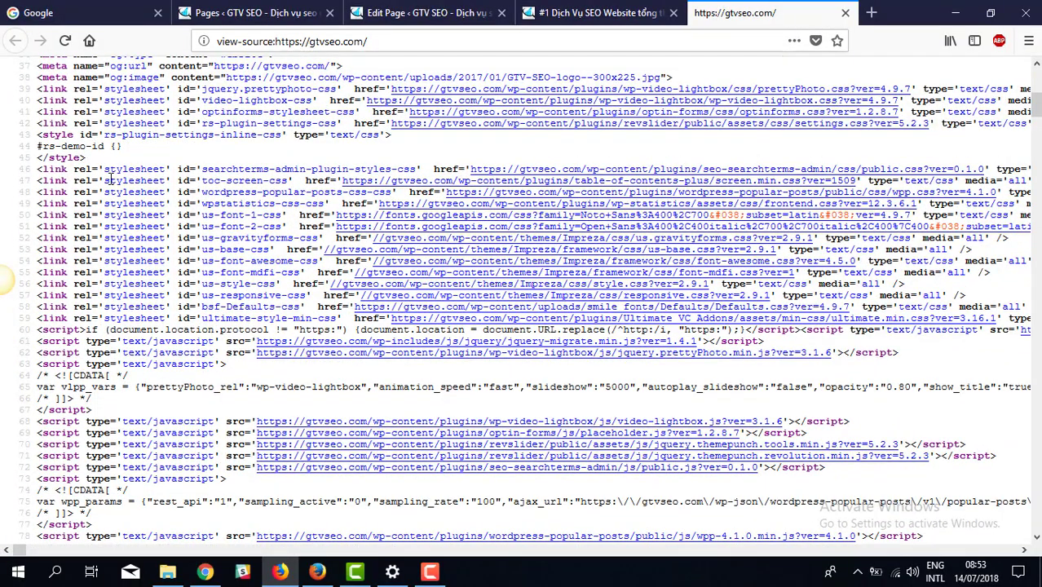
{"action": "left_click_drag", "start_coordinate": [41, 170], "coordinate": [617, 333]}
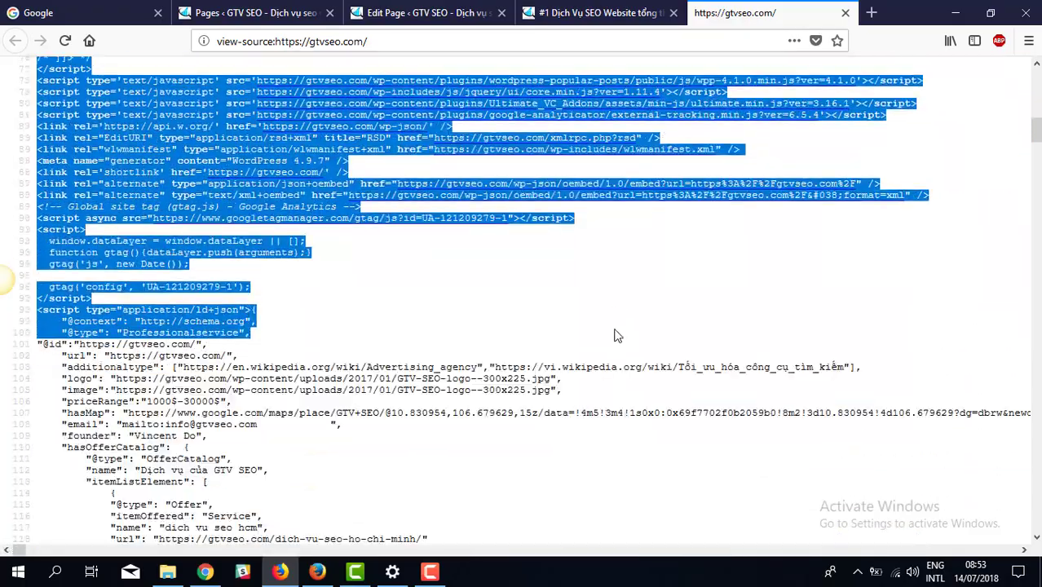
{"action": "left_click", "coordinate": [617, 276]}
- Examine the gtvseo.com source code through the blog posts, popular posts, footer and closing scripts
{"action": "scroll", "coordinate": [617, 276], "scroll_direction": "up", "scroll_amount": 10}
{"action": "scroll", "coordinate": [617, 276], "scroll_direction": "down", "scroll_amount": 15}
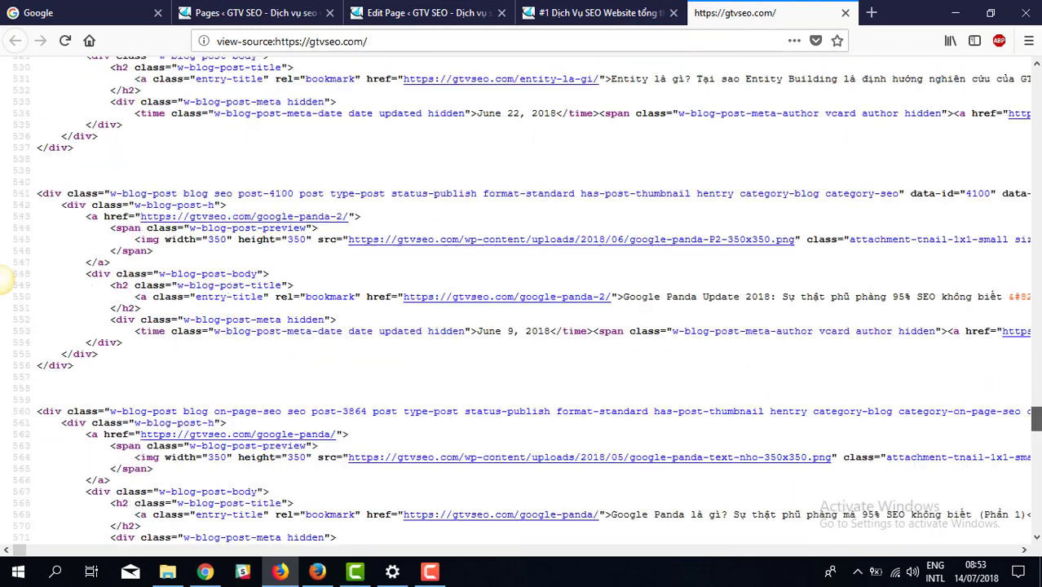
{"action": "scroll", "coordinate": [5, 280], "scroll_direction": "down", "scroll_amount": 8}
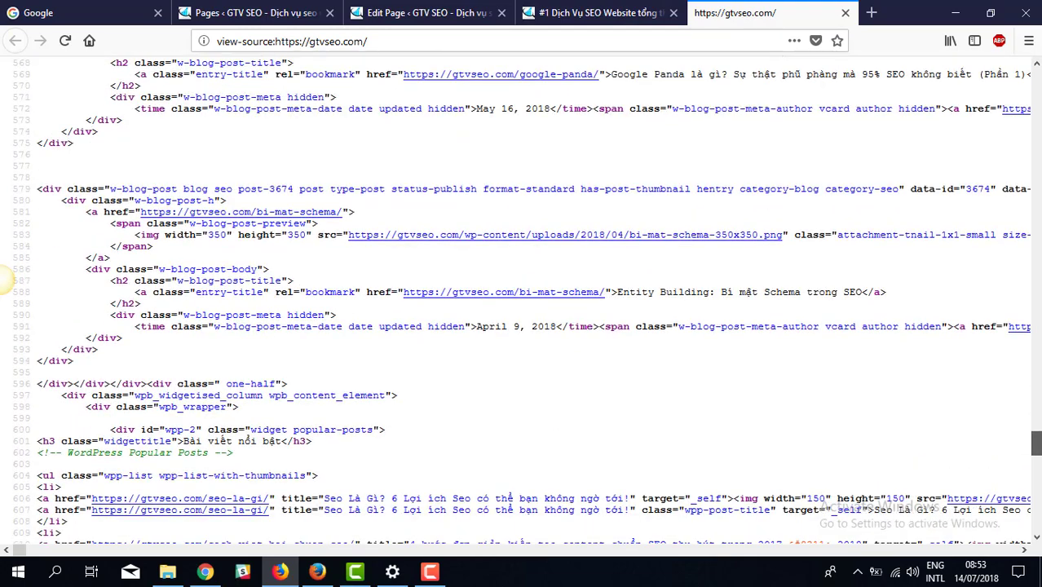
{"action": "scroll", "coordinate": [5, 281], "scroll_direction": "down", "scroll_amount": 9}
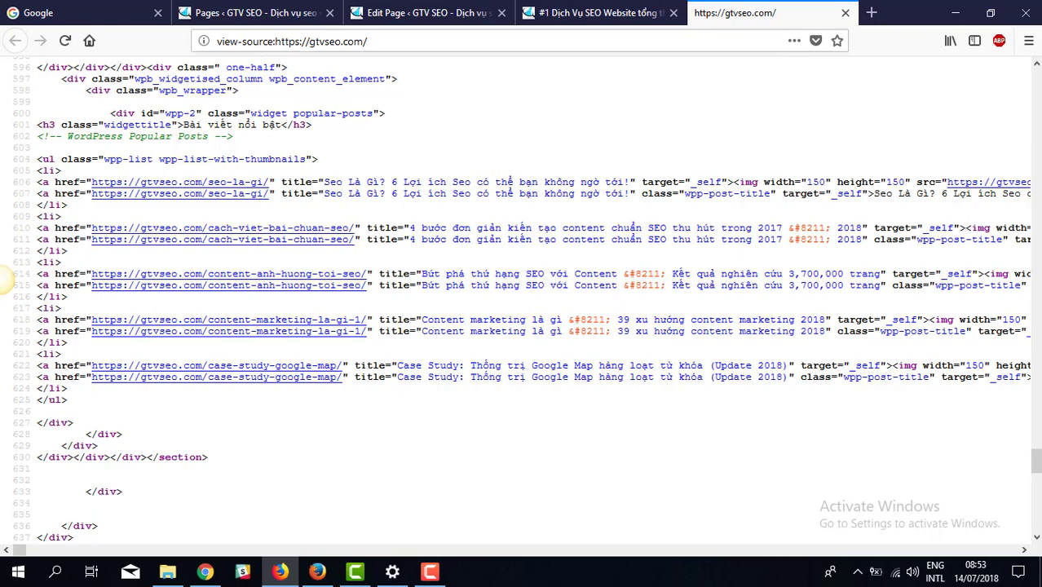
{"action": "scroll", "coordinate": [979, 410], "scroll_direction": "down", "scroll_amount": 7}
{"action": "scroll", "coordinate": [979, 410], "scroll_direction": "up", "scroll_amount": 2}
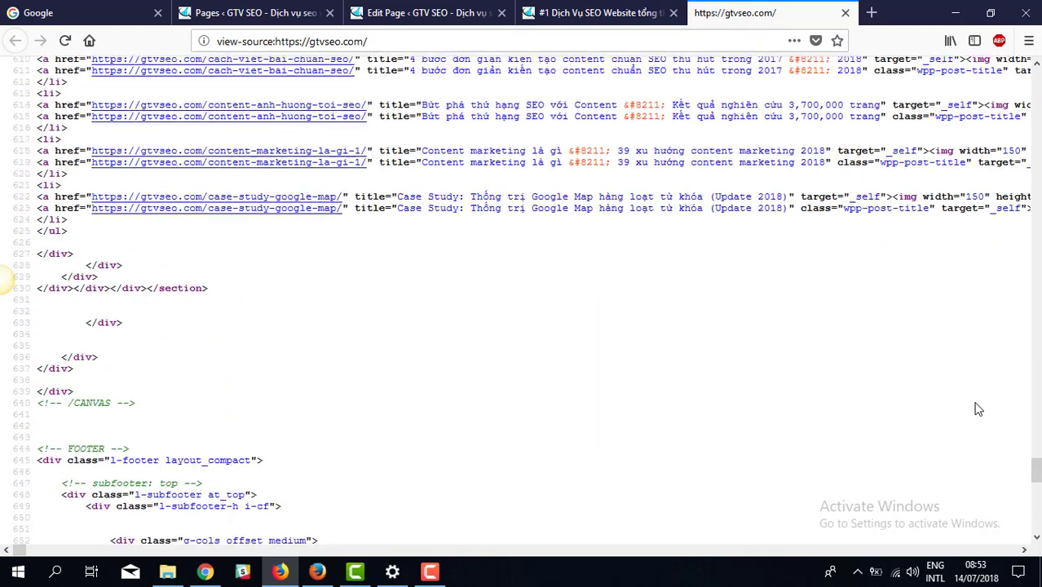
{"action": "scroll", "coordinate": [979, 410], "scroll_direction": "up", "scroll_amount": 7}
{"action": "scroll", "coordinate": [332, 405], "scroll_direction": "down", "scroll_amount": 10}
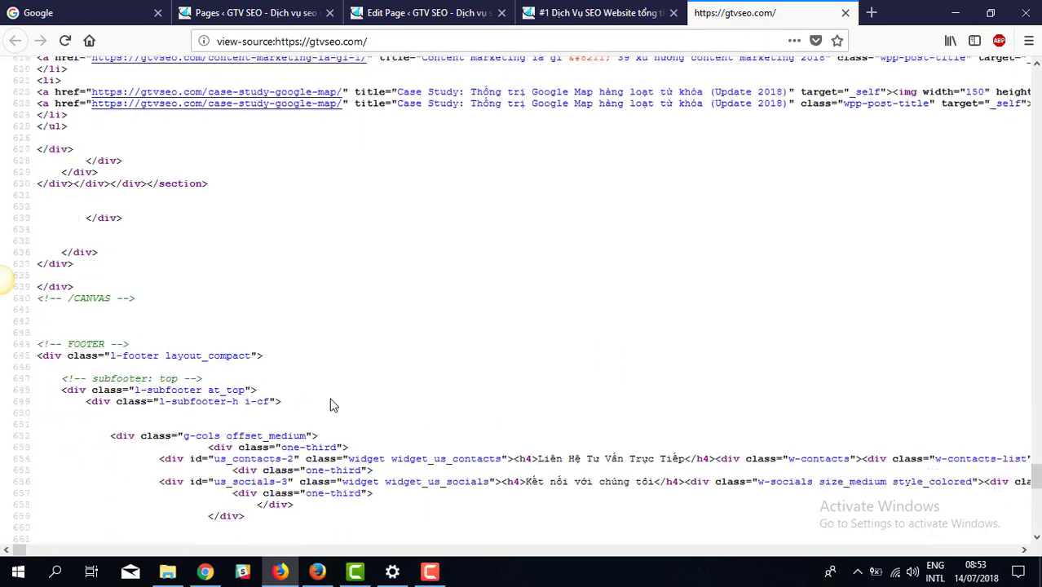
{"action": "scroll", "coordinate": [333, 405], "scroll_direction": "down", "scroll_amount": 20}
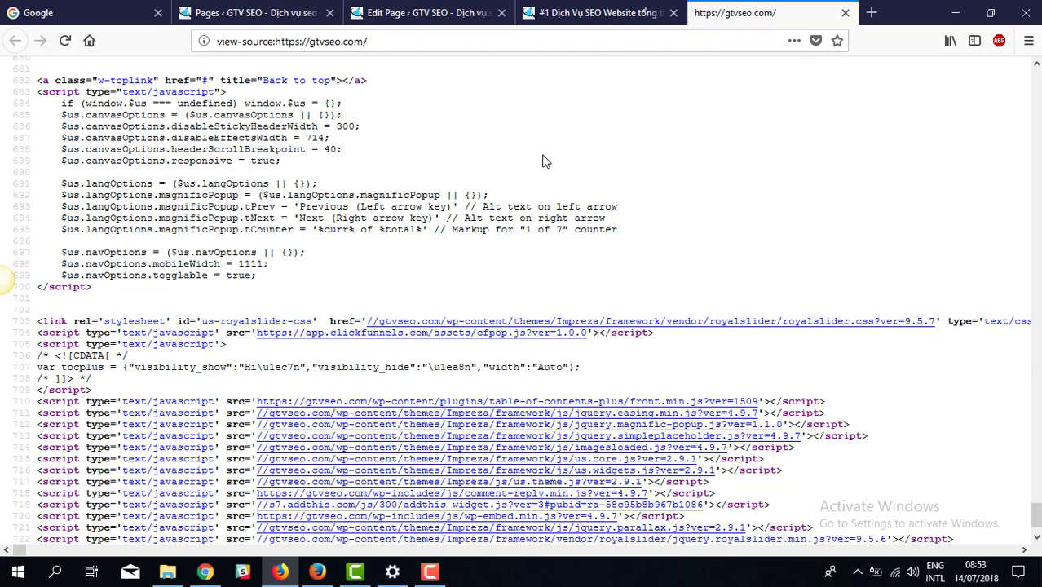
{"action": "scroll", "coordinate": [545, 161], "scroll_direction": "up", "scroll_amount": 7}
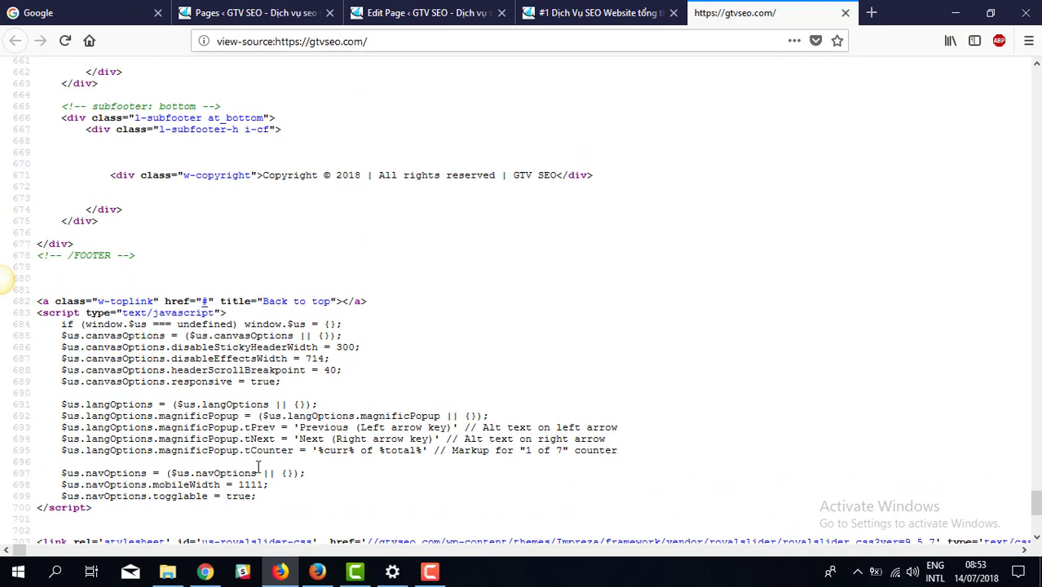
- Switch back to Chrome and look over the wallet section of the captuida.vn storefront
{"action": "left_click", "coordinate": [205, 574]}
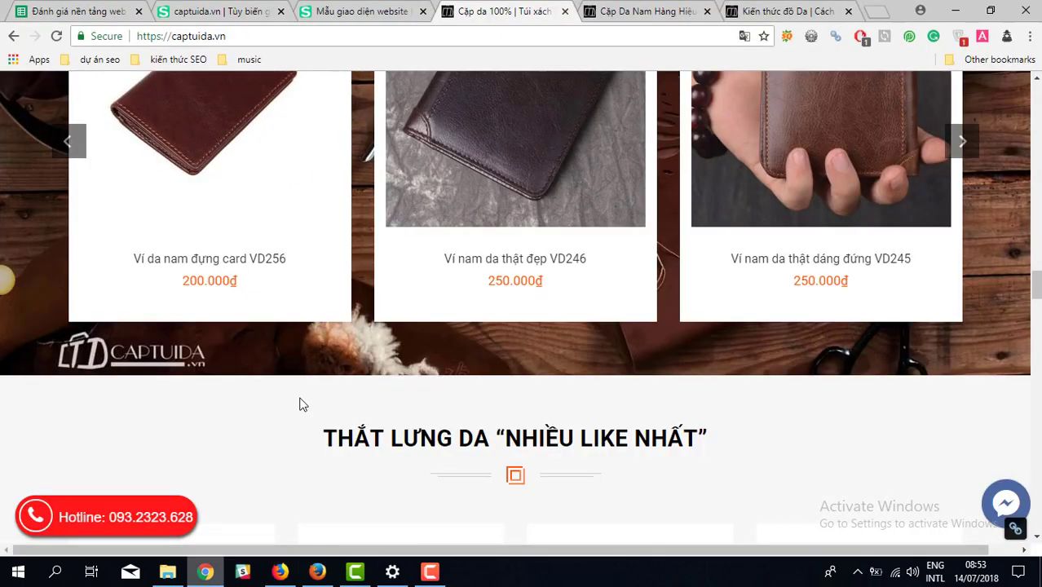
{"action": "scroll", "coordinate": [331, 371], "scroll_direction": "up", "scroll_amount": 2}
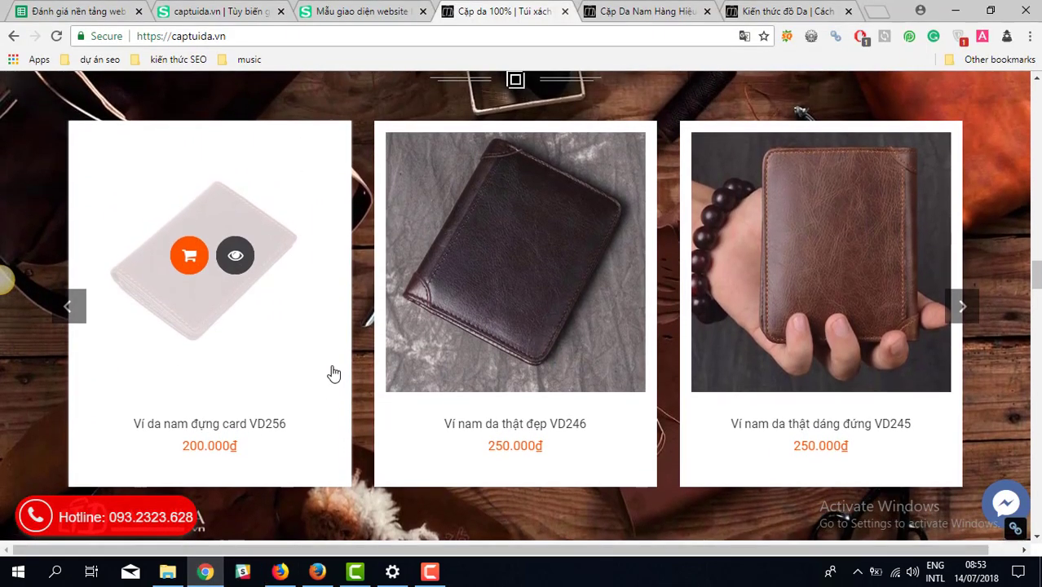
{"action": "scroll", "coordinate": [334, 374], "scroll_direction": "up", "scroll_amount": 2}
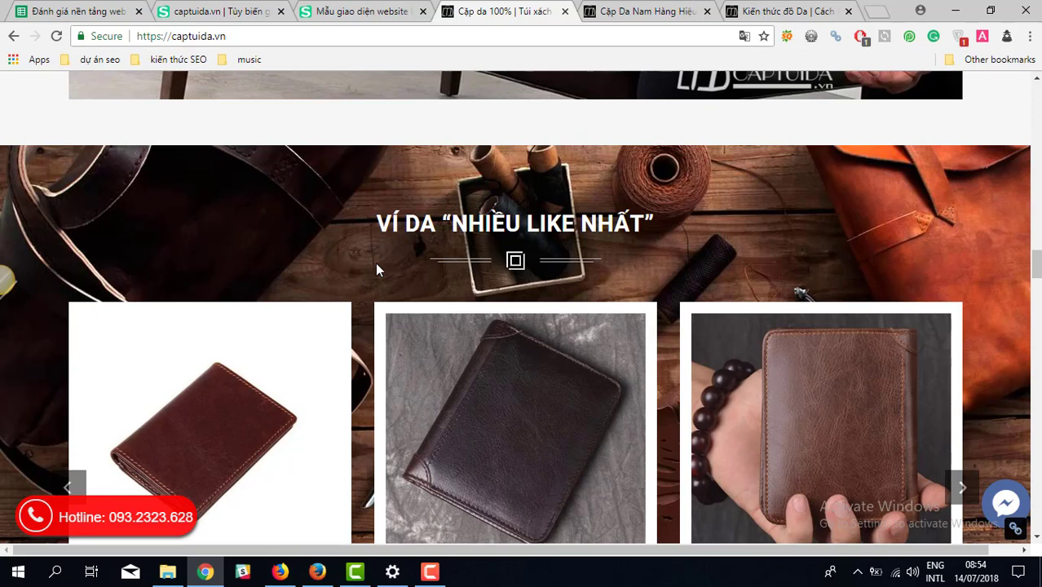
- Open the page source of captuida.vn and examine the head scripts, header and navigation code, highlighting the login and register list markup
{"action": "key", "text": "ctrl+u"}
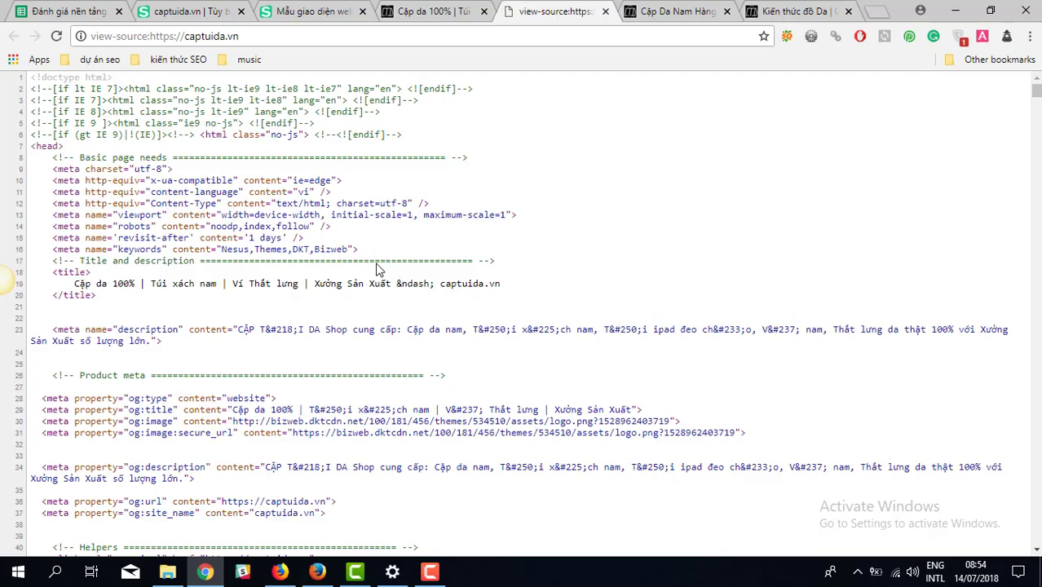
{"action": "scroll", "coordinate": [378, 269], "scroll_direction": "down", "scroll_amount": 11}
{"action": "scroll", "coordinate": [378, 265], "scroll_direction": "down", "scroll_amount": 3}
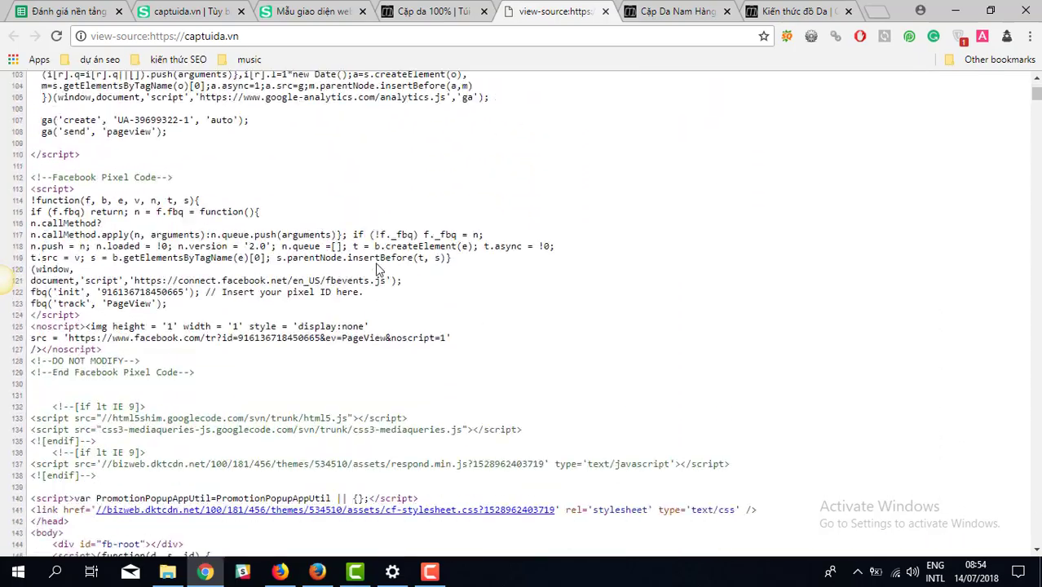
{"action": "scroll", "coordinate": [379, 252], "scroll_direction": "down", "scroll_amount": 9}
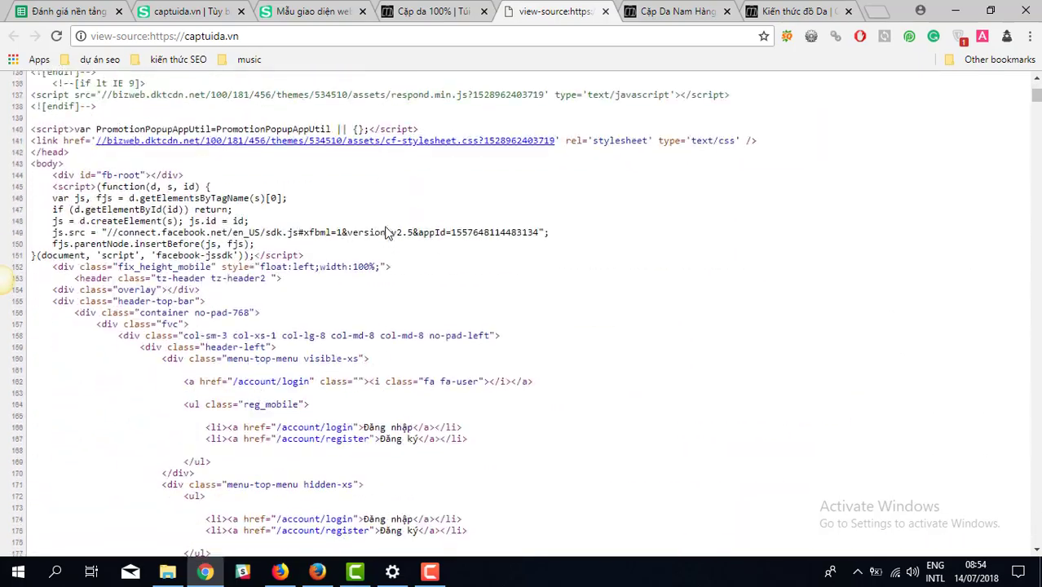
{"action": "scroll", "coordinate": [386, 227], "scroll_direction": "up", "scroll_amount": 2}
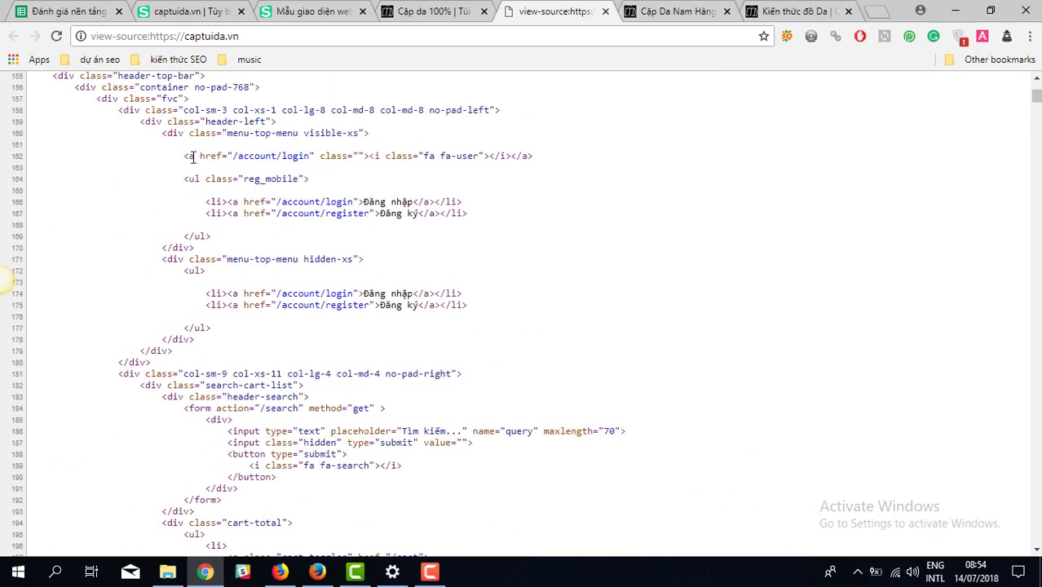
{"action": "left_click_drag", "start_coordinate": [184, 178], "coordinate": [472, 337]}
{"action": "left_click", "coordinate": [472, 337]}
{"action": "scroll", "coordinate": [471, 337], "scroll_direction": "down", "scroll_amount": 10}
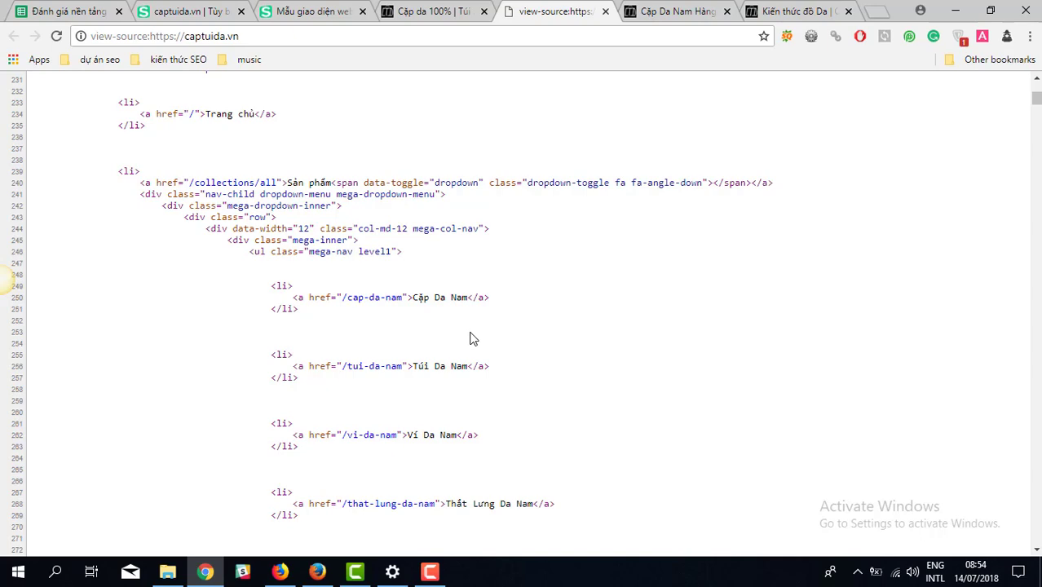
- Return to the captuida.vn storefront and look over its belt, leather-care and 2017 gift sections and the banners between them
{"action": "key", "text": "ctrl+shift+Tab"}
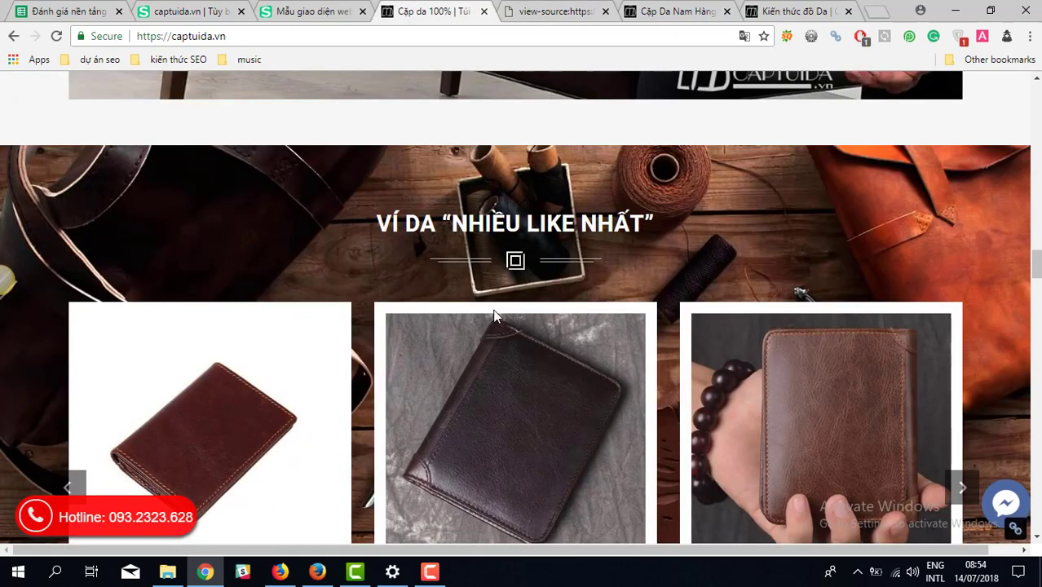
{"action": "scroll", "coordinate": [497, 318], "scroll_direction": "down", "scroll_amount": 8}
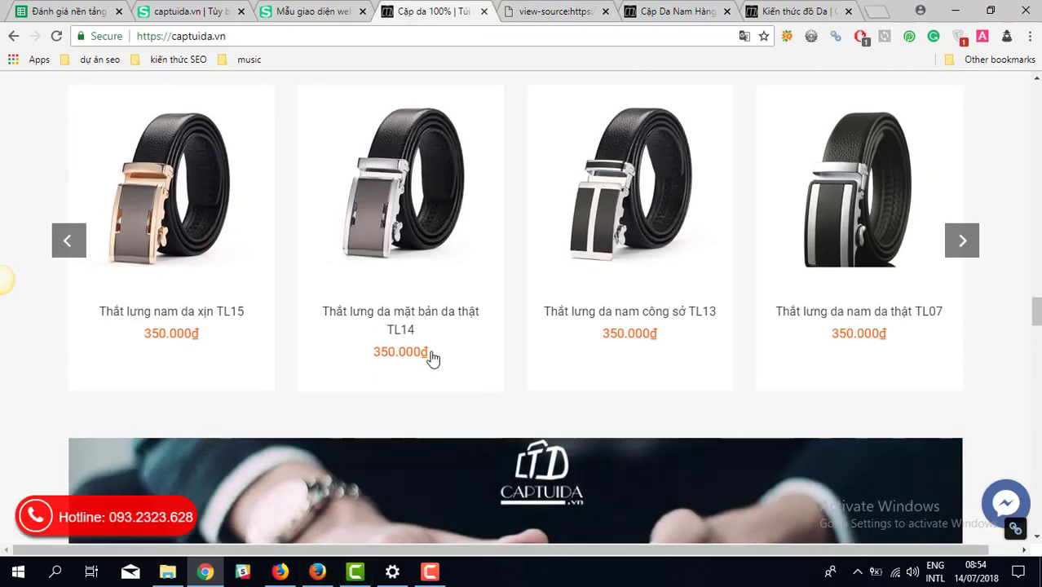
{"action": "mouse_move", "coordinate": [482, 337]}
{"action": "scroll", "coordinate": [519, 407], "scroll_direction": "down", "scroll_amount": 2}
{"action": "scroll", "coordinate": [519, 407], "scroll_direction": "down", "scroll_amount": 1}
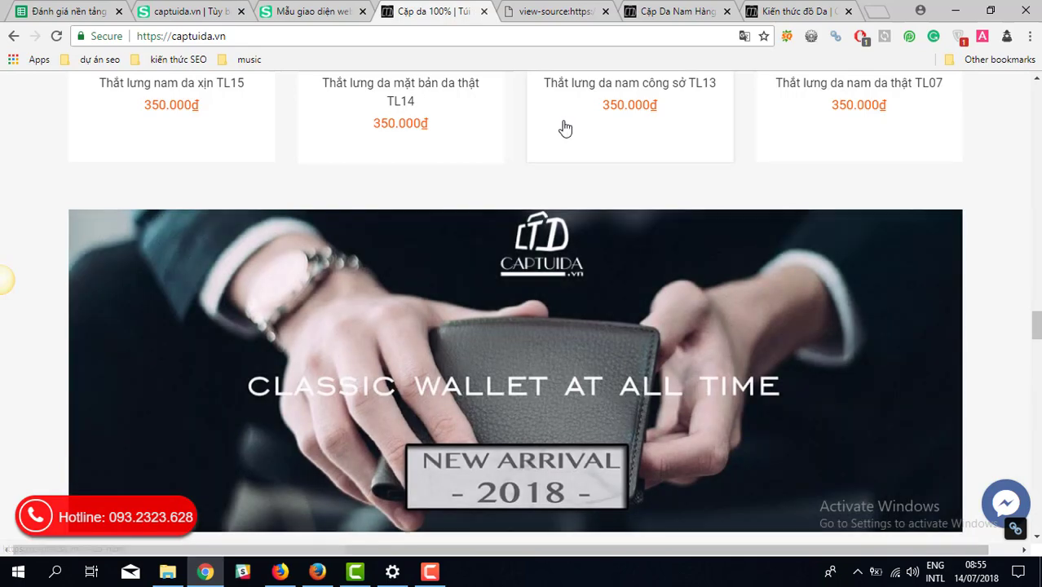
{"action": "scroll", "coordinate": [496, 184], "scroll_direction": "down", "scroll_amount": 15}
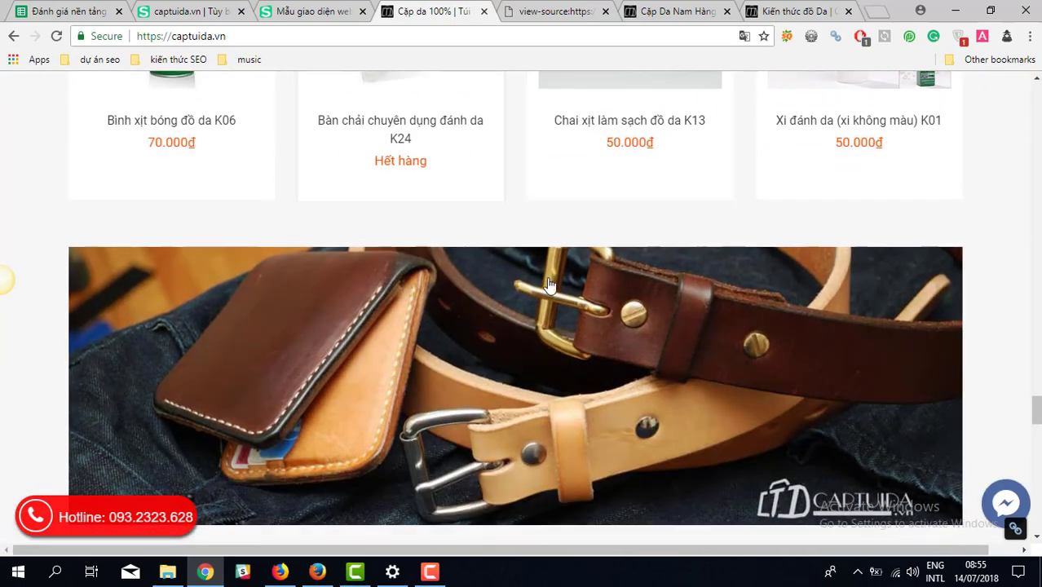
{"action": "scroll", "coordinate": [185, 190], "scroll_direction": "up", "scroll_amount": 6}
{"action": "scroll", "coordinate": [186, 190], "scroll_direction": "up", "scroll_amount": 5}
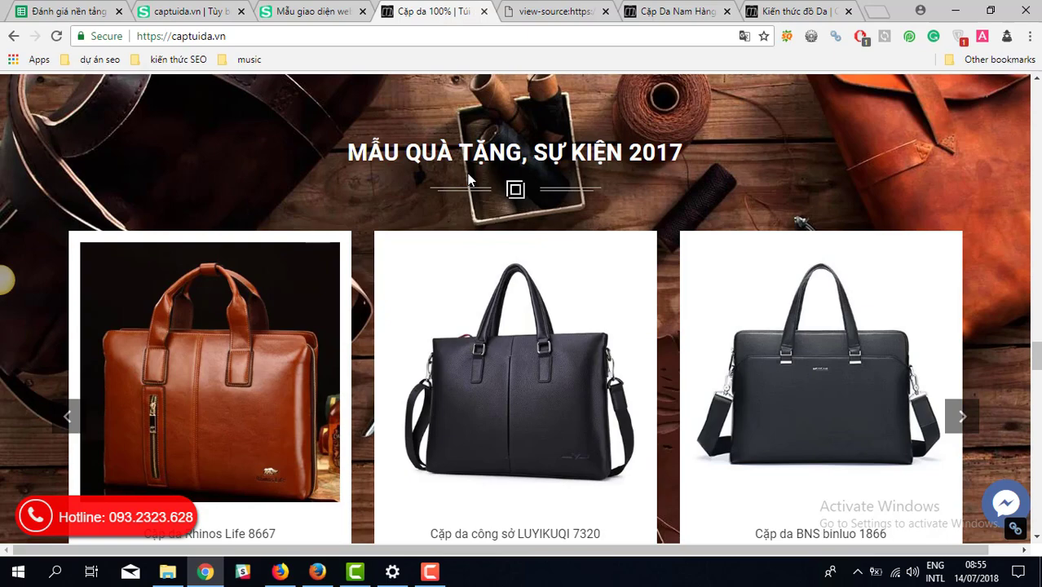
{"action": "scroll", "coordinate": [469, 179], "scroll_direction": "up", "scroll_amount": 4}
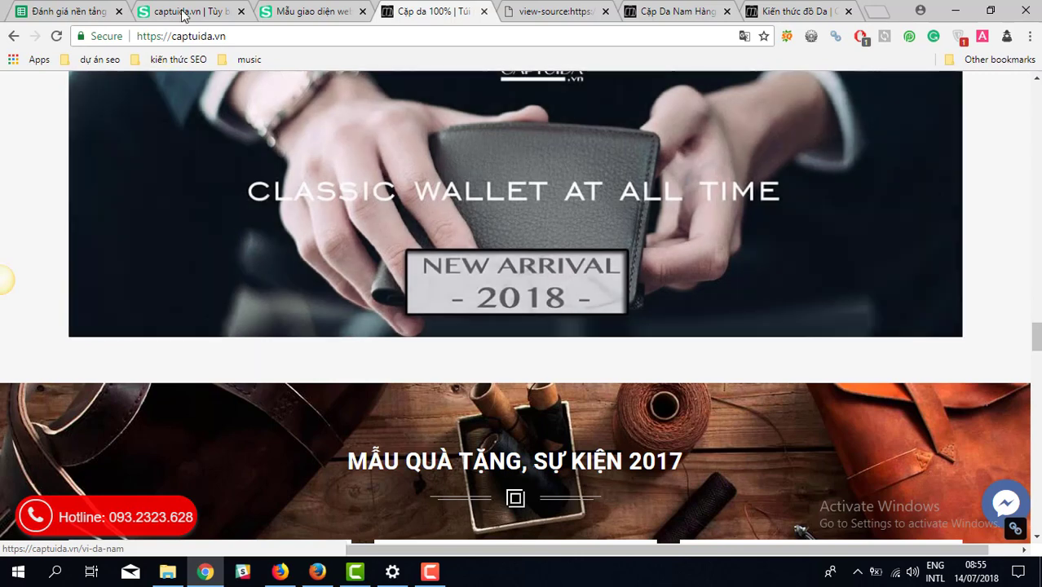
- Highlight the captuida.vn domain, and search Google for "page speed insight" in place of the source code page
{"action": "mouse_move", "coordinate": [168, 36]}
{"action": "left_mouse_down"}
{"action": "mouse_move", "coordinate": [273, 43]}
{"action": "mouse_move", "coordinate": [163, 38]}
{"action": "mouse_move", "coordinate": [172, 38]}
{"action": "left_mouse_up"}
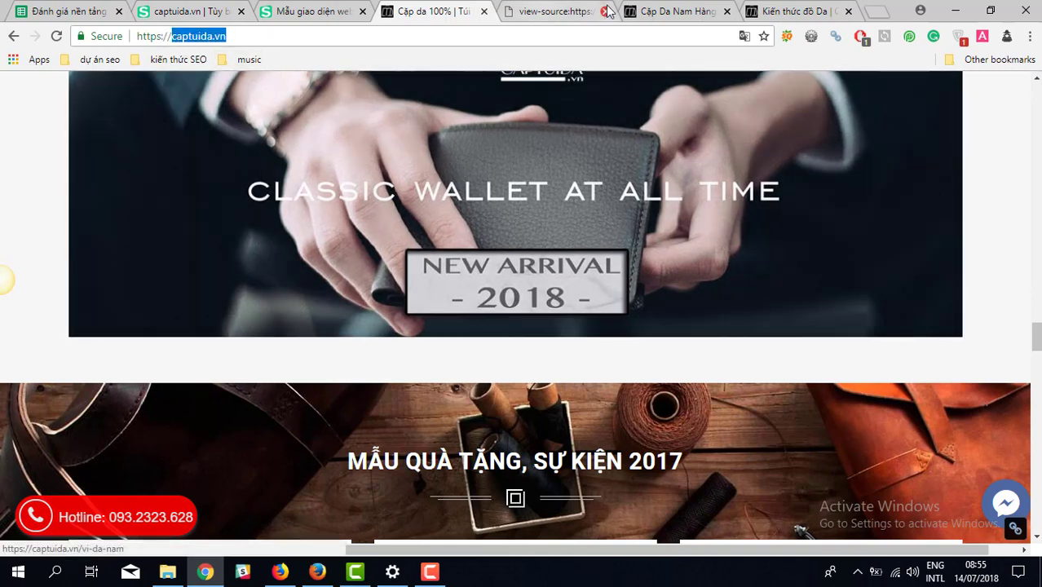
{"action": "left_click", "coordinate": [530, 12]}
{"action": "left_click", "coordinate": [534, 31]}
{"action": "type", "text": "pa"}
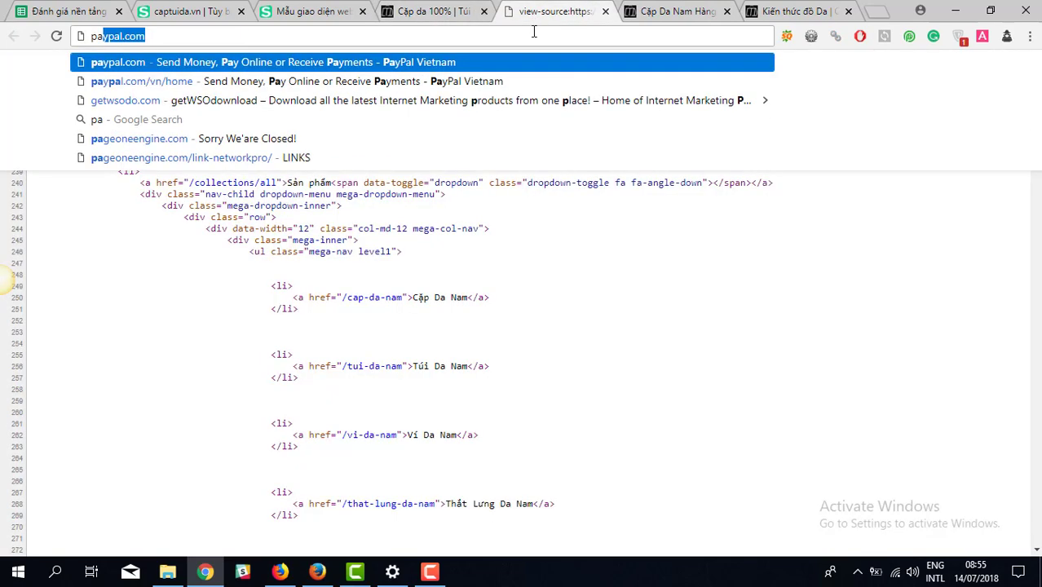
{"action": "type", "text": "ge sp"}
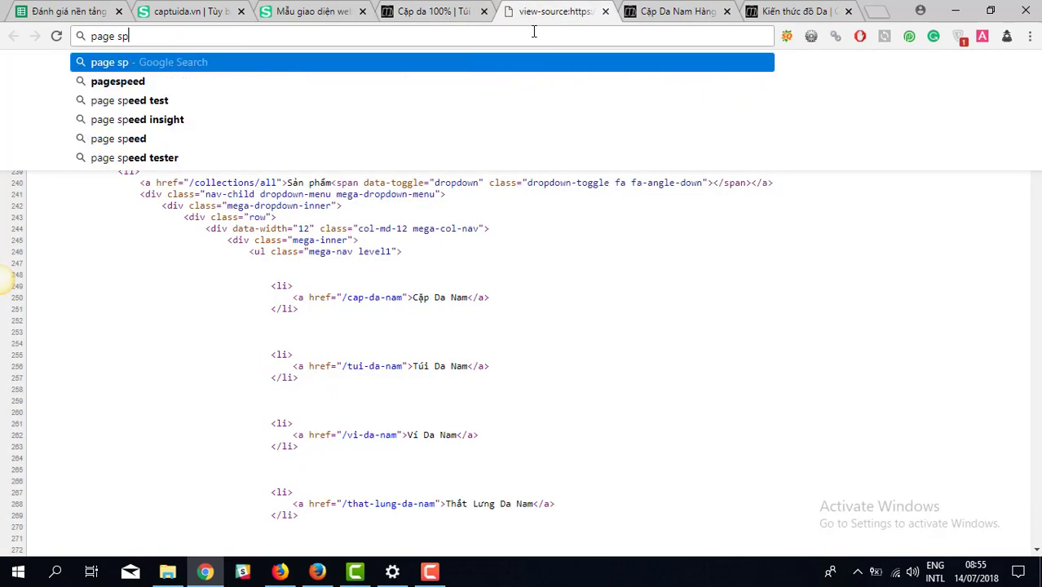
{"action": "key", "text": "Down"}
{"action": "key", "text": "Down"}
{"action": "key", "text": "Down"}
{"action": "key", "text": "Return"}
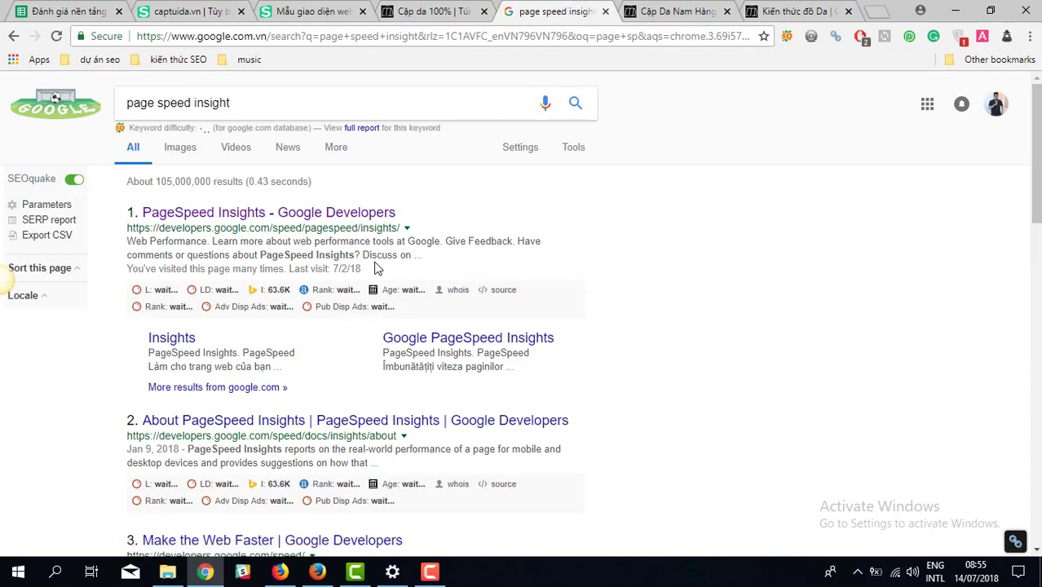
{"action": "left_click", "coordinate": [433, 11]}
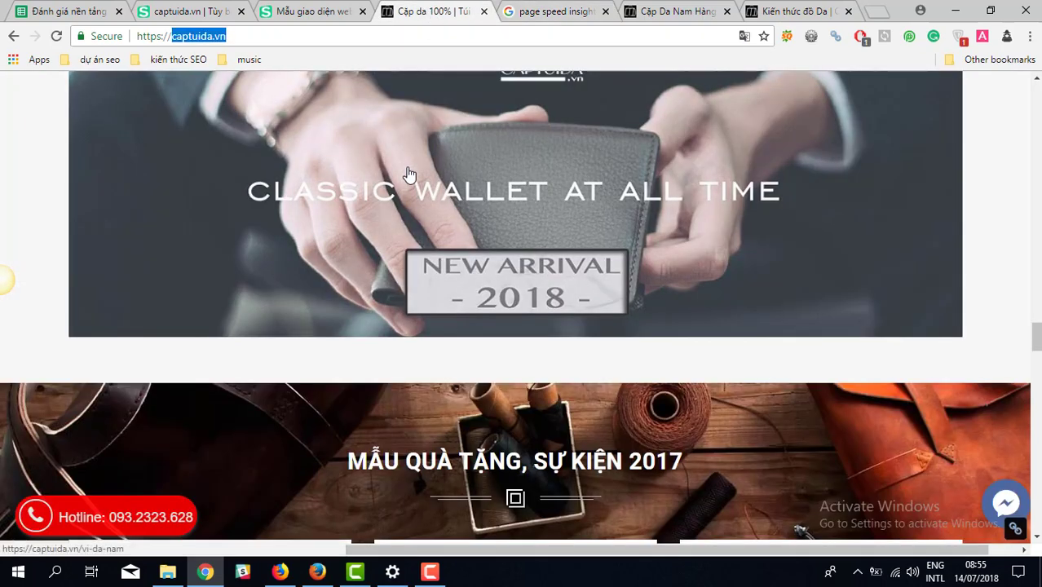
{"action": "scroll", "coordinate": [409, 175], "scroll_direction": "down", "scroll_amount": 10}
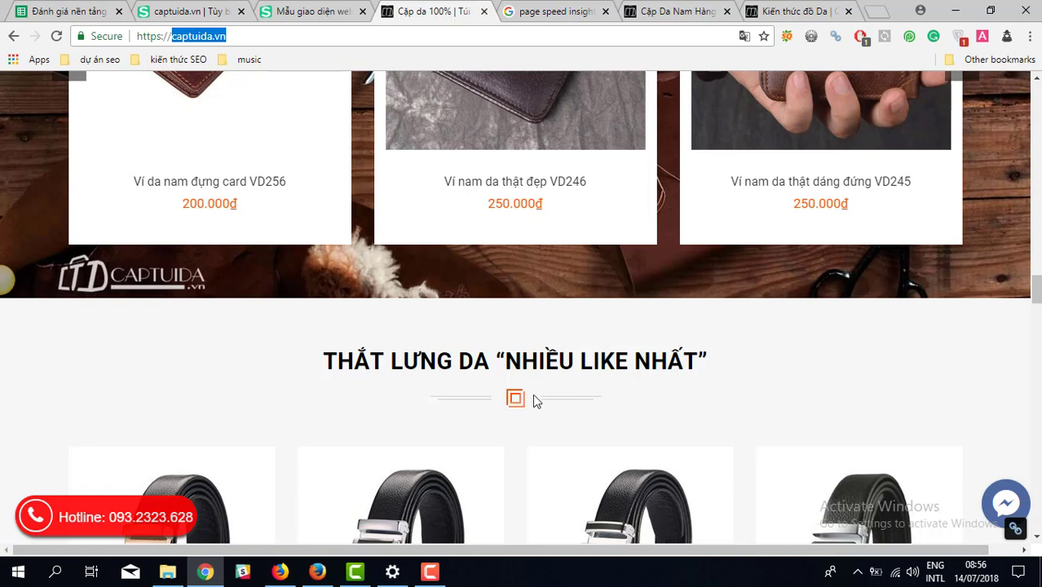
{"action": "mouse_move", "coordinate": [959, 576]}
{"action": "left_click", "coordinate": [153, 36]}
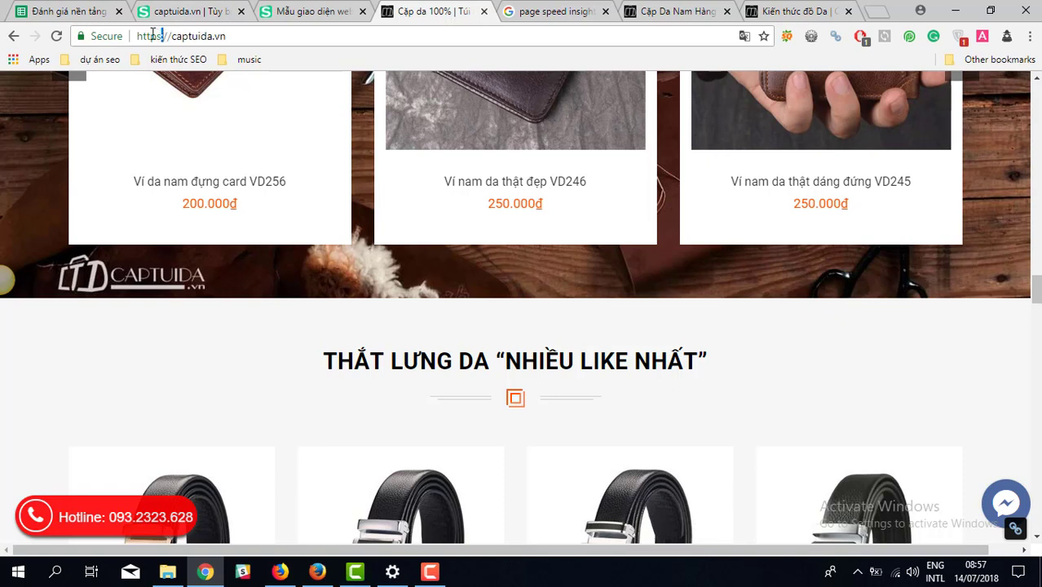
{"action": "left_click_drag", "start_coordinate": [162, 36], "coordinate": [105, 36]}
{"action": "left_click", "coordinate": [162, 36]}
{"action": "left_click", "coordinate": [205, 36]}
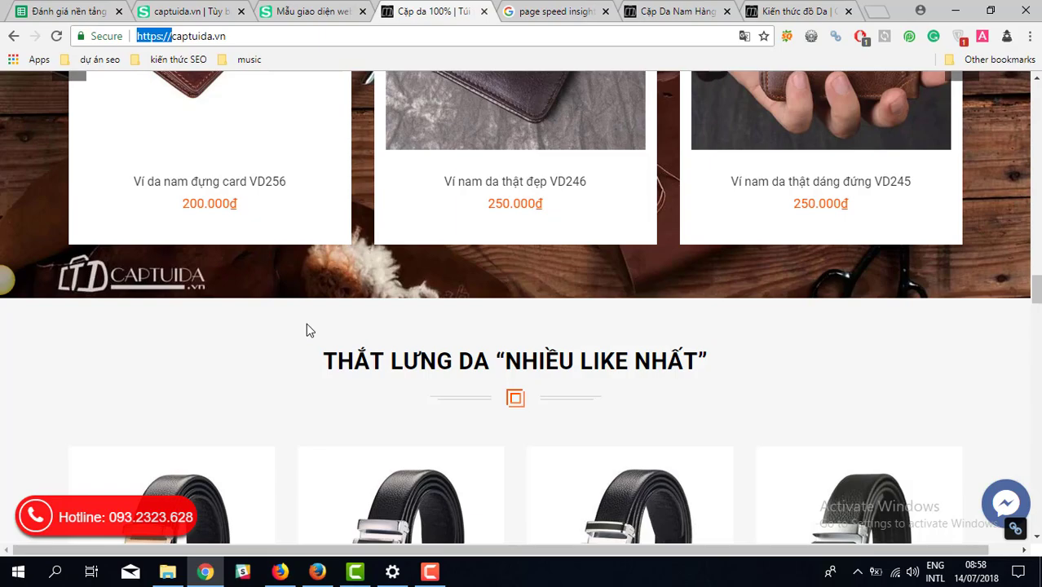
- Open the Túi Da Nam collection from the captuida.vn homepage and return to the homepage
{"action": "scroll", "coordinate": [307, 324], "scroll_direction": "up", "scroll_amount": 20}
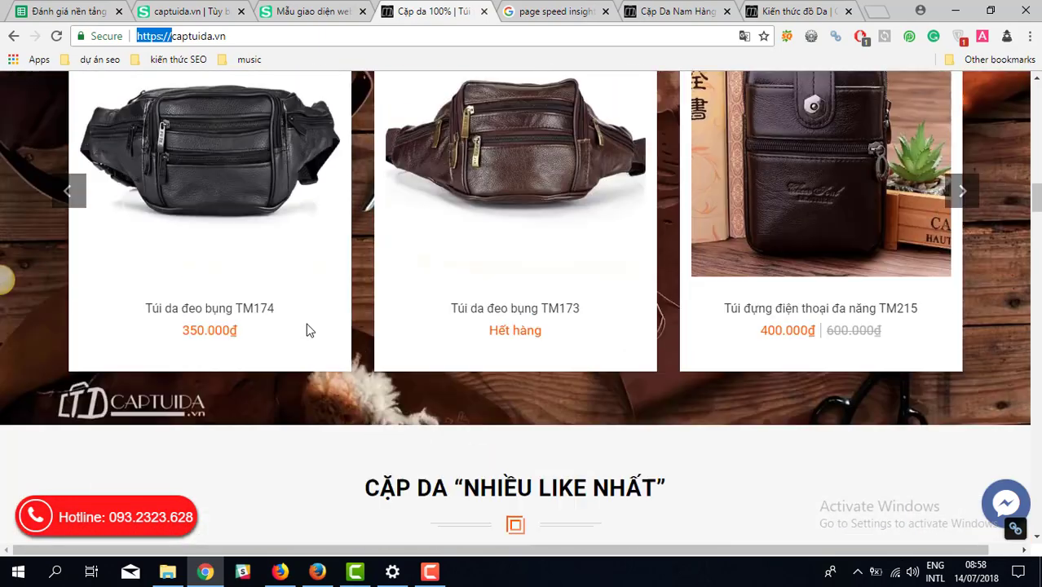
{"action": "scroll", "coordinate": [306, 329], "scroll_direction": "up", "scroll_amount": 15}
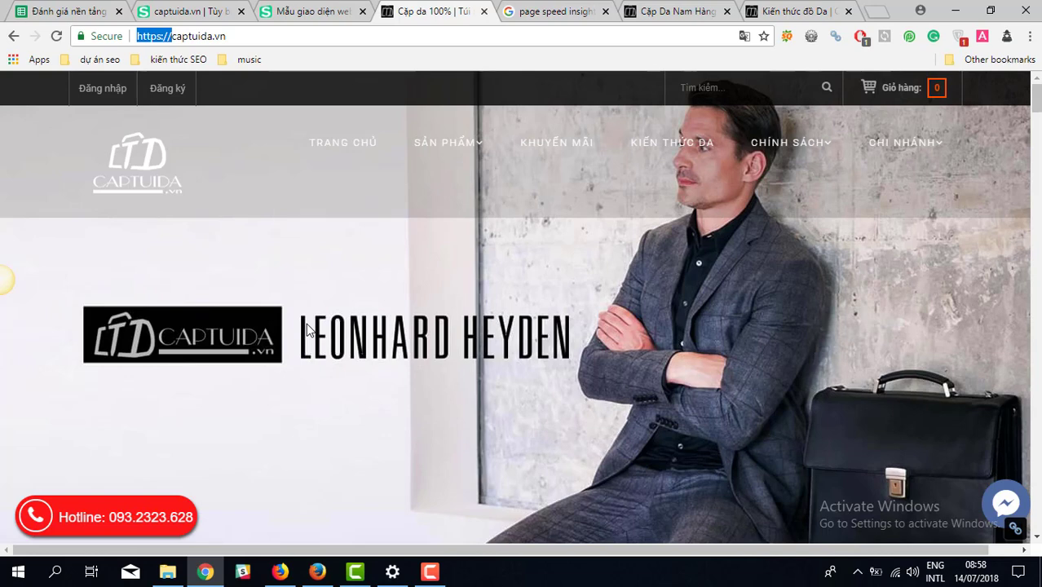
{"action": "key", "text": "Down"}
{"action": "left_click", "coordinate": [450, 470]}
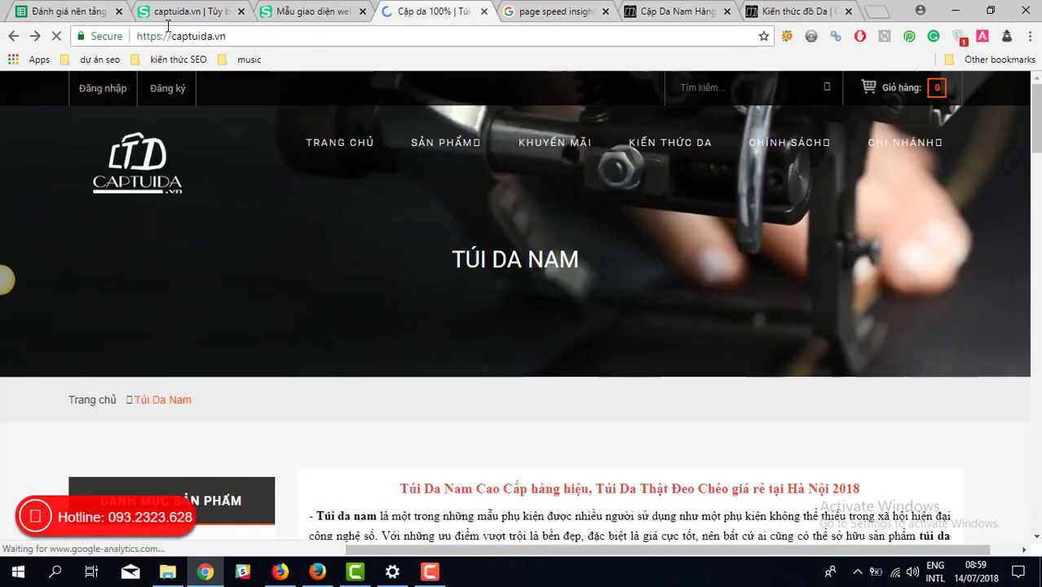
- Switch to the nhận xét review sheet and go over the Quản lí kinh doanh row about online business management
{"action": "left_click", "coordinate": [95, 10]}
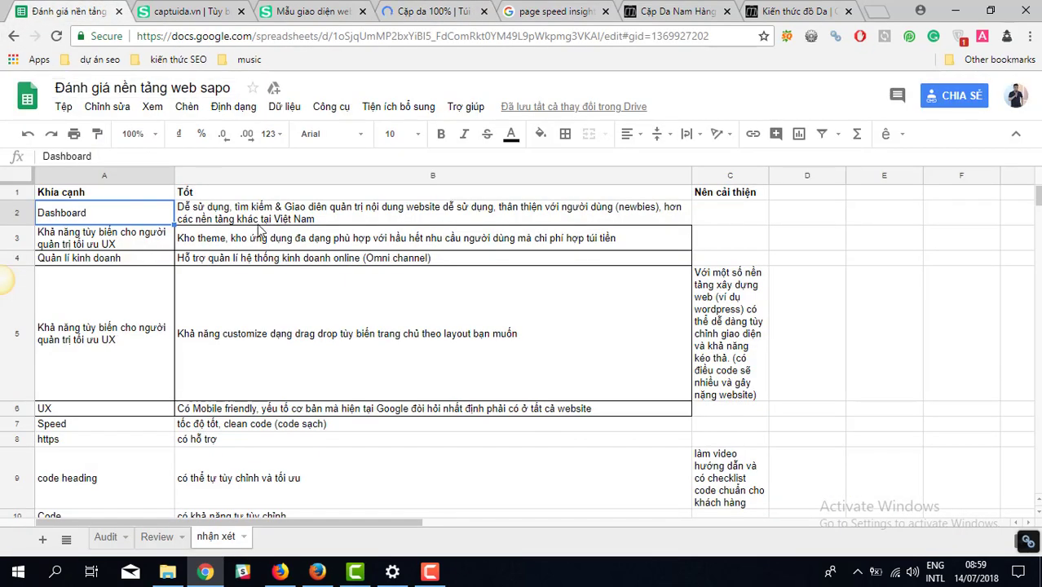
{"action": "left_click", "coordinate": [140, 329]}
{"action": "key", "text": "Up"}
{"action": "key", "text": "Right"}
{"action": "key", "text": "Left"}
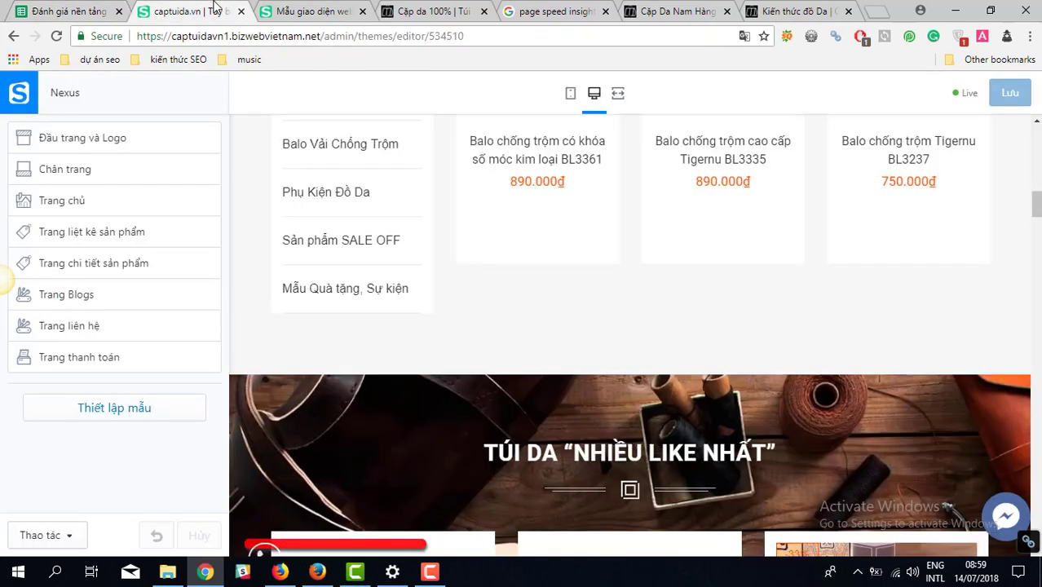
- Revisit the theme editor and the Sapo theme store, go back to the admin's Giao diện page and point out the Tiki sales channel
{"action": "left_click", "coordinate": [217, 10]}
{"action": "left_click", "coordinate": [49, 11]}
{"action": "left_click", "coordinate": [281, 10]}
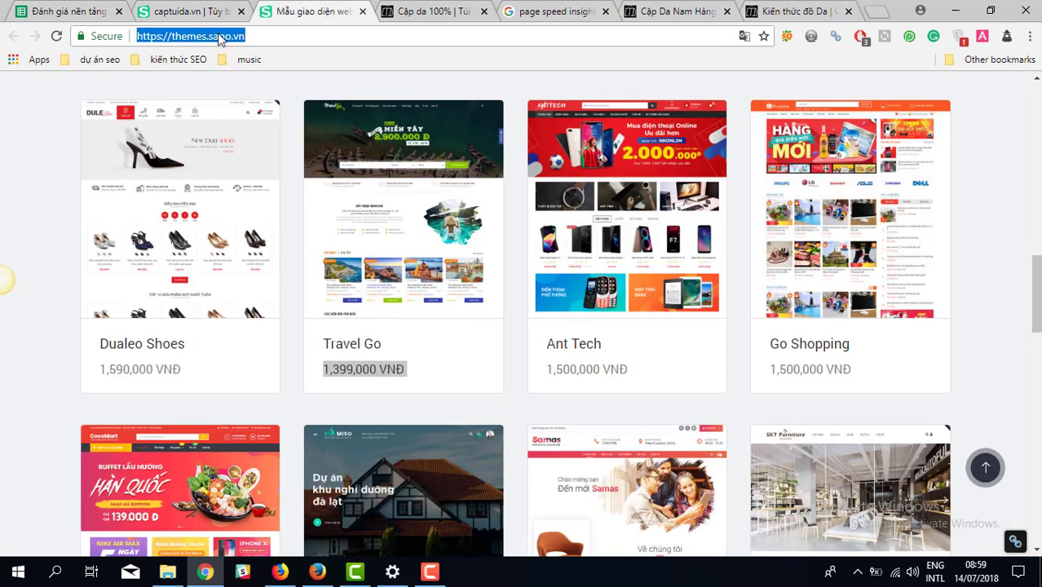
{"action": "left_click", "coordinate": [209, 10]}
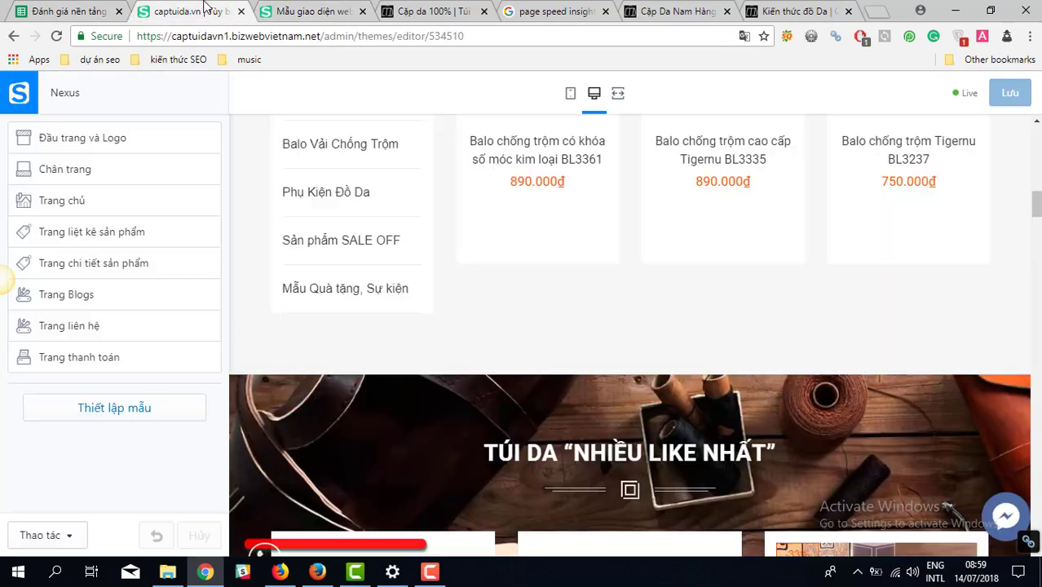
{"action": "left_click", "coordinate": [13, 37]}
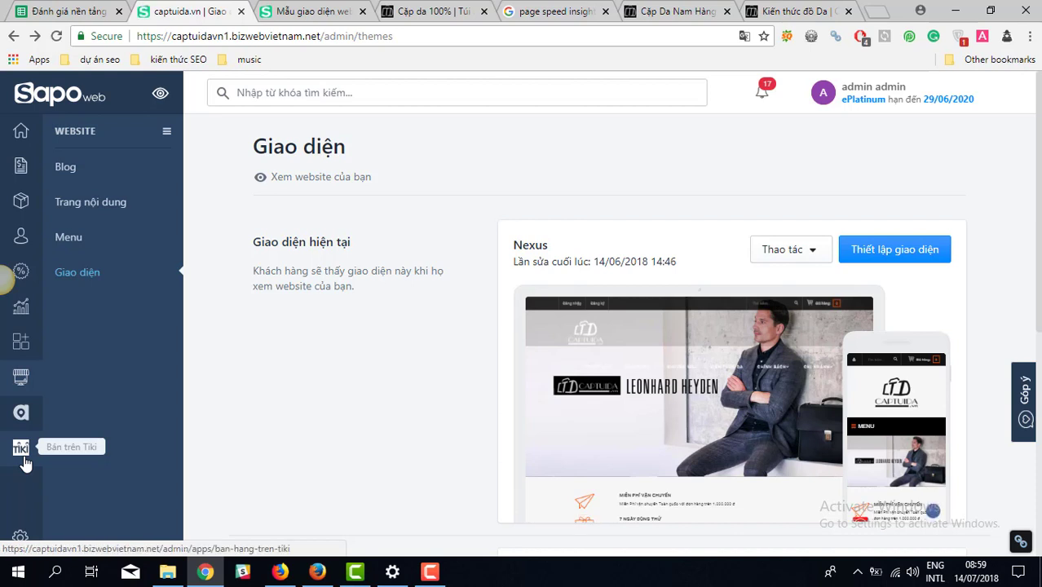
{"action": "left_click", "coordinate": [22, 448]}
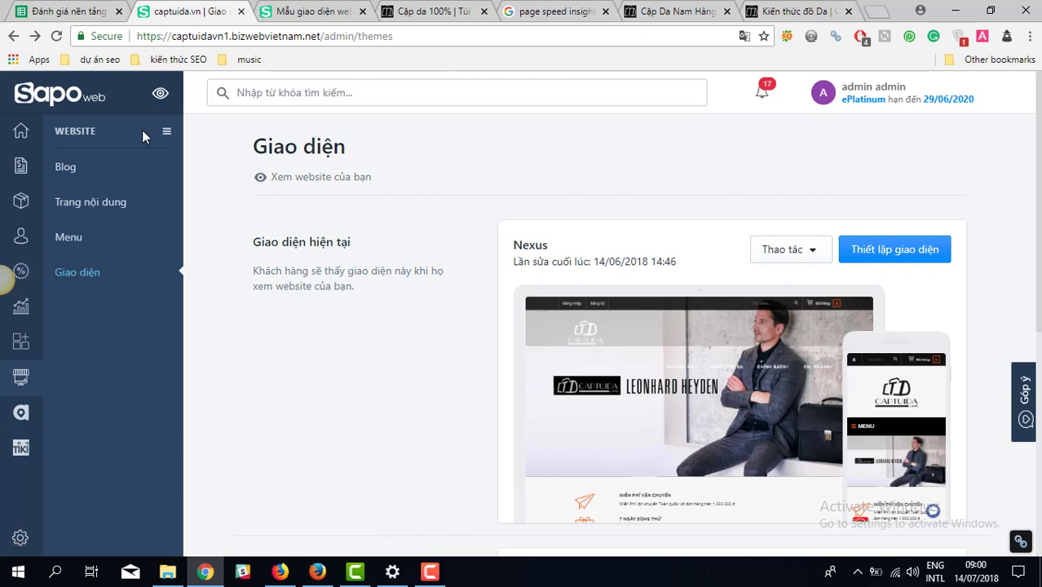
- Go through the review sheet's Tốt column from the layout customization row through UX, Speed and https to code heading
{"action": "left_click", "coordinate": [96, 15]}
{"action": "key", "text": "Down"}
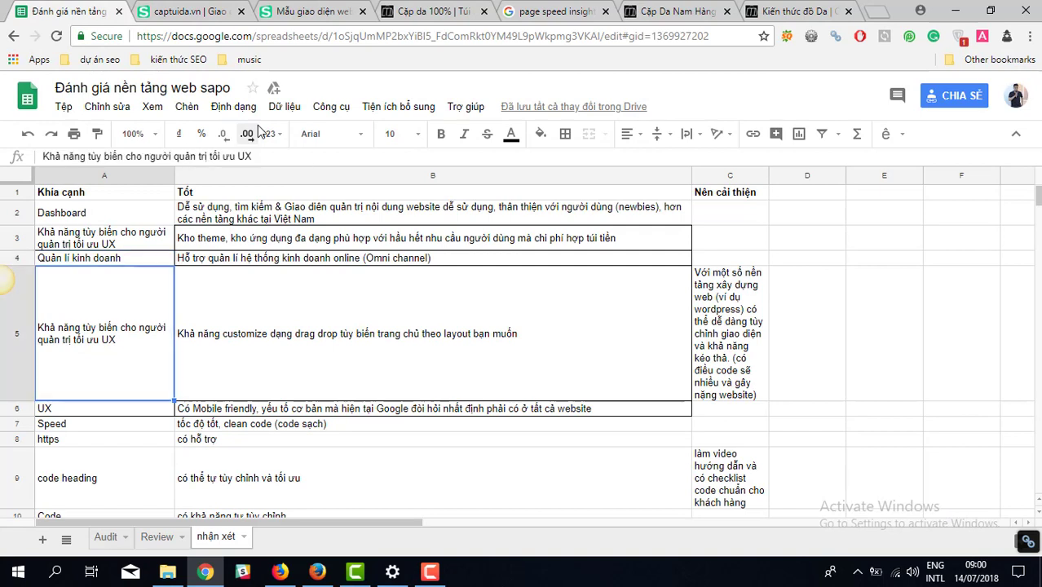
{"action": "key", "text": "Right"}
{"action": "key", "text": "Down"}
{"action": "key", "text": "Up"}
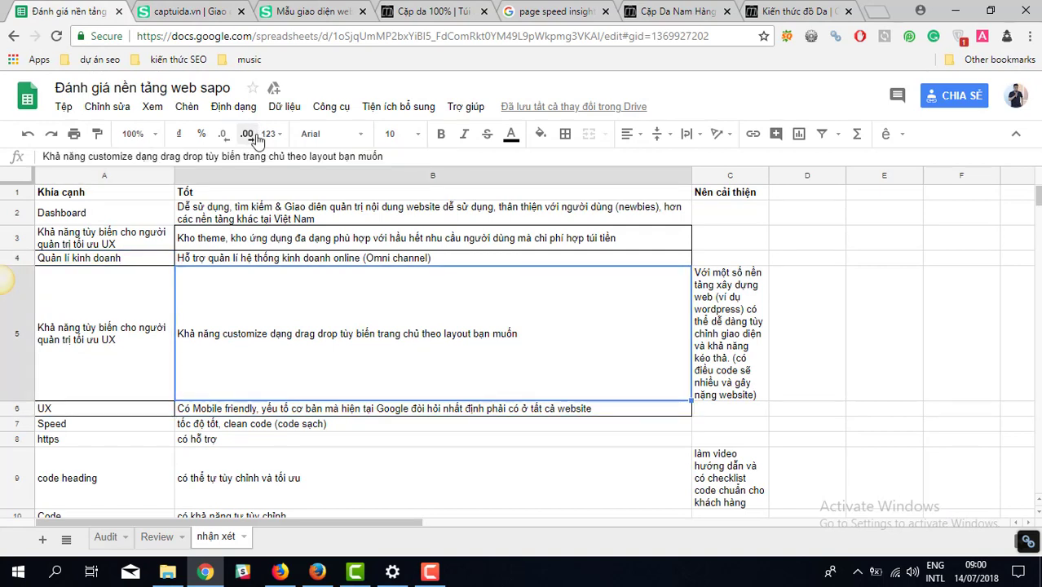
{"action": "key", "text": "Down"}
{"action": "key", "text": "Down"}
{"action": "key", "text": "Down"}
{"action": "key", "text": "Down"}
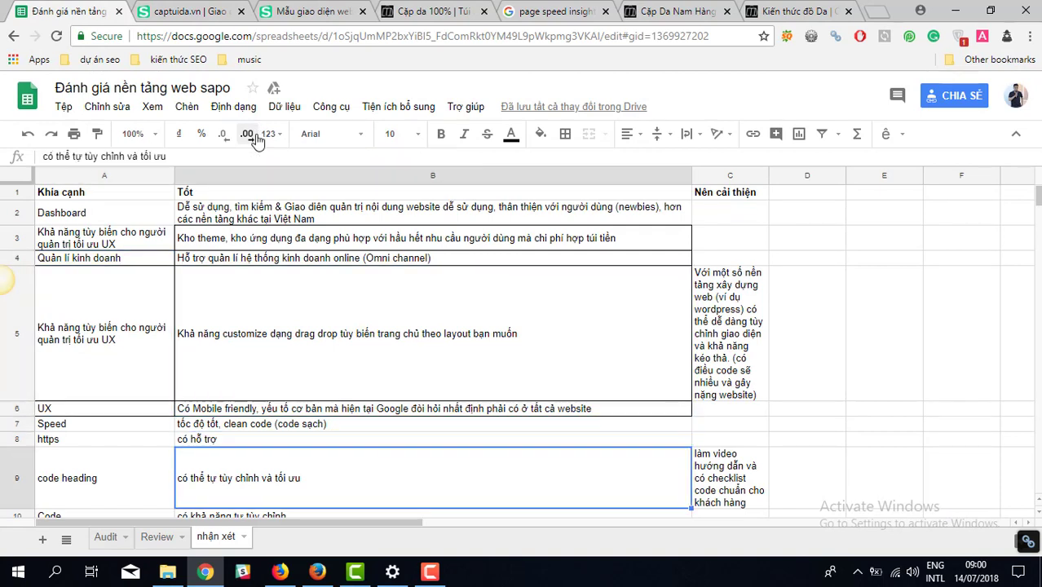
- Look over the captuida.vn homepage from the main banner through the backpack, bag and wallet sections and back to its header
{"action": "left_click", "coordinate": [471, 8]}
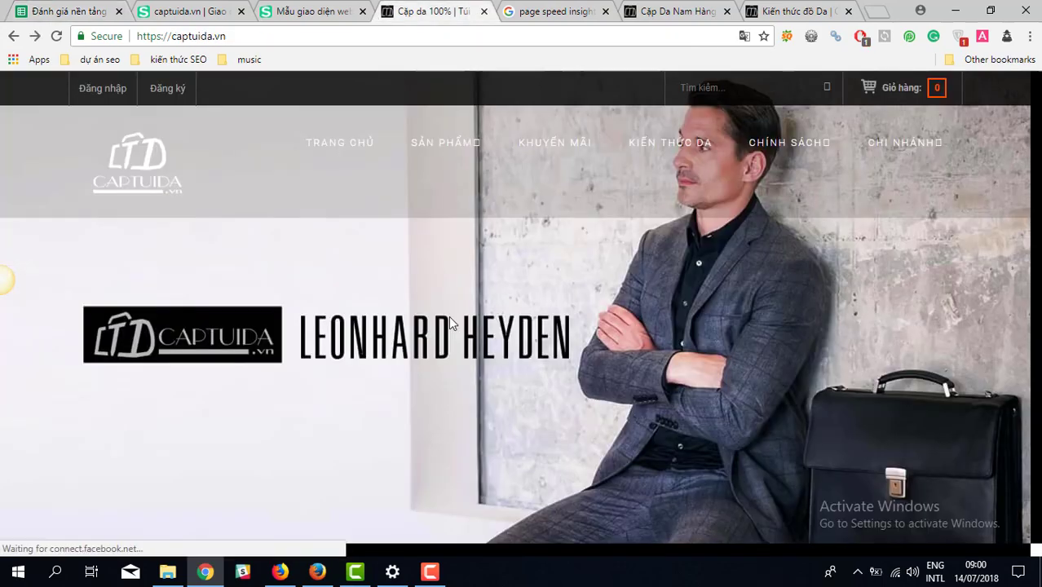
{"action": "scroll", "coordinate": [449, 314], "scroll_direction": "down", "scroll_amount": 2}
{"action": "scroll", "coordinate": [449, 316], "scroll_direction": "down", "scroll_amount": 5}
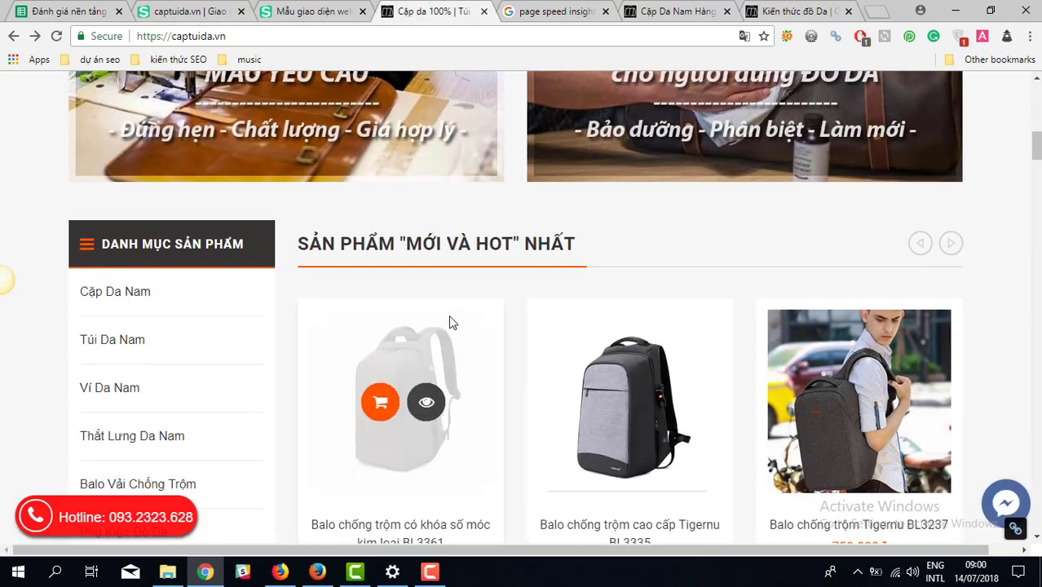
{"action": "scroll", "coordinate": [451, 323], "scroll_direction": "down", "scroll_amount": 15}
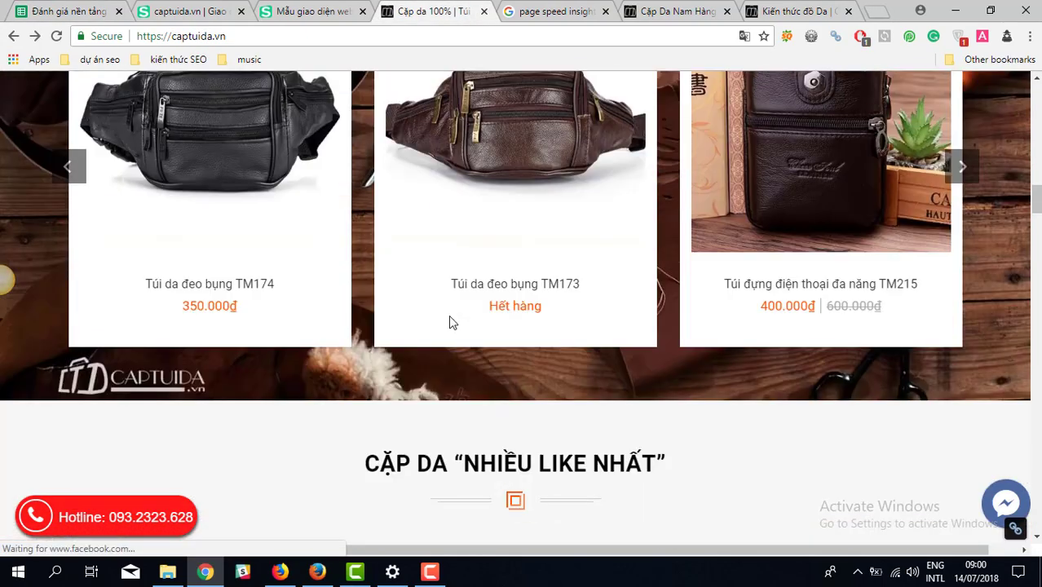
{"action": "scroll", "coordinate": [449, 318], "scroll_direction": "down", "scroll_amount": 8}
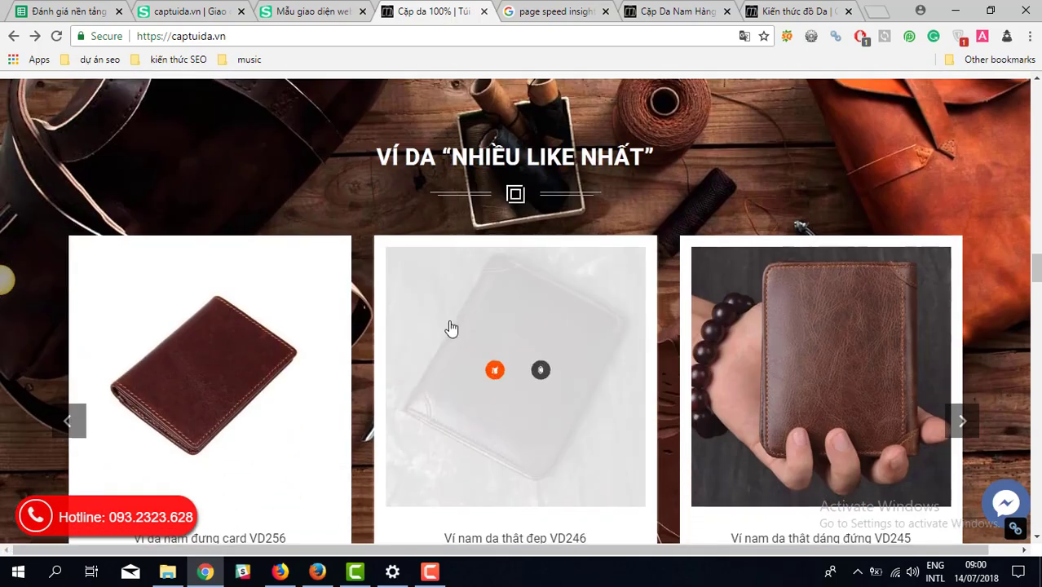
{"action": "key", "text": "Home"}
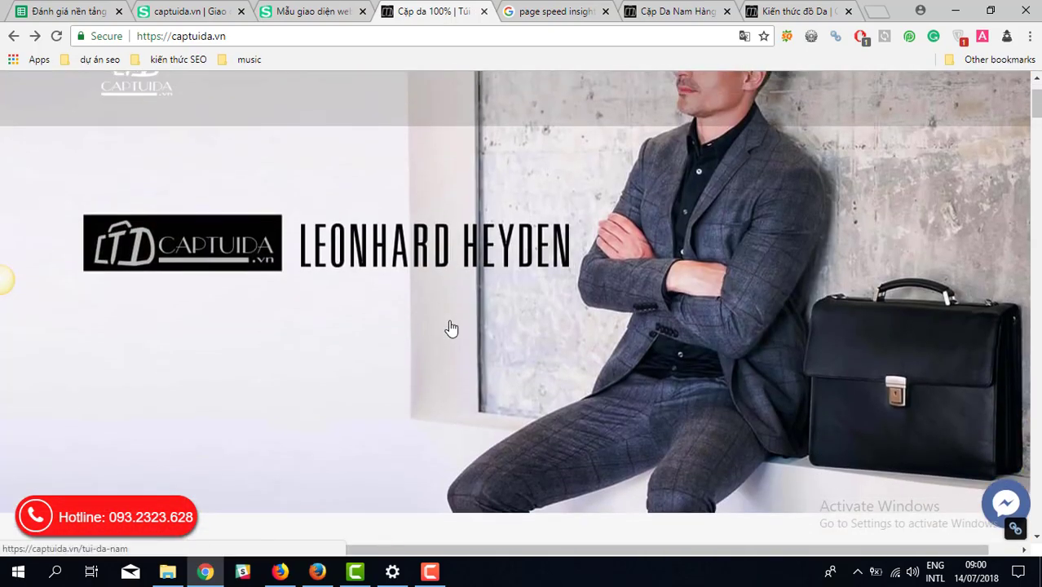
{"action": "scroll", "coordinate": [450, 327], "scroll_direction": "down", "scroll_amount": 10}
{"action": "scroll", "coordinate": [479, 370], "scroll_direction": "up", "scroll_amount": 3}
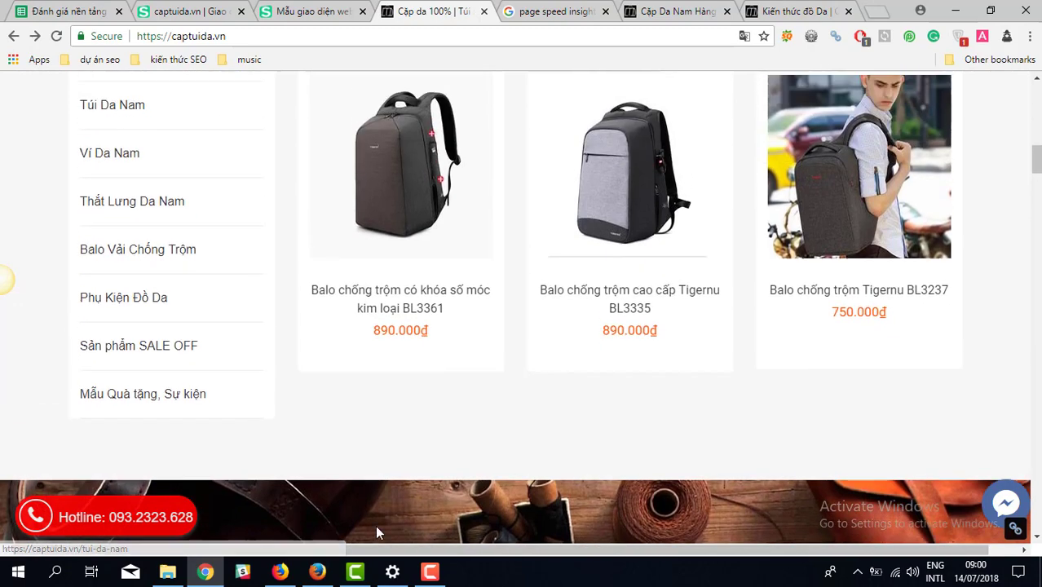
{"action": "scroll", "coordinate": [478, 369], "scroll_direction": "up", "scroll_amount": 7}
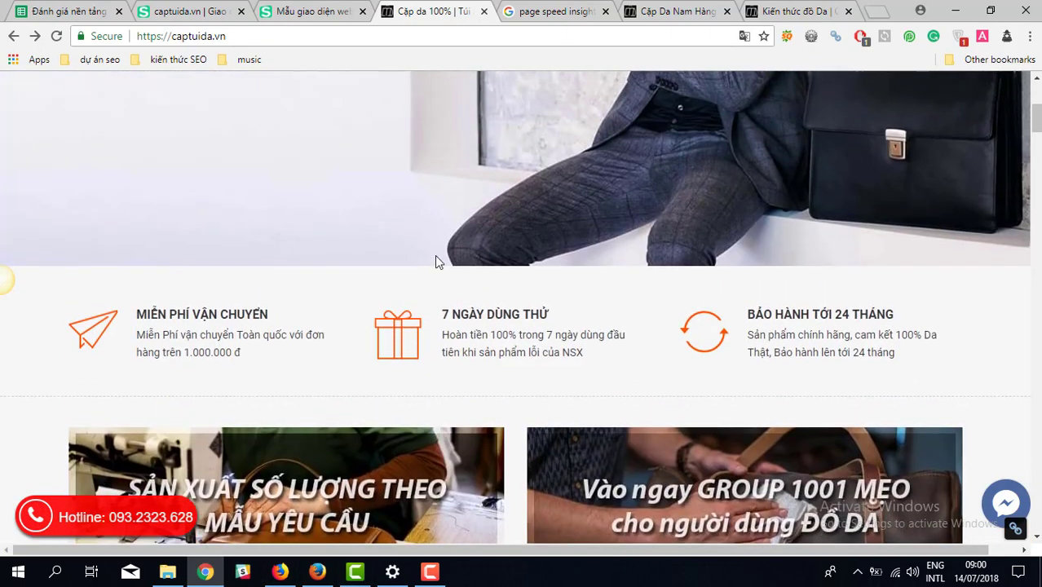
{"action": "scroll", "coordinate": [528, 186], "scroll_direction": "up", "scroll_amount": 6}
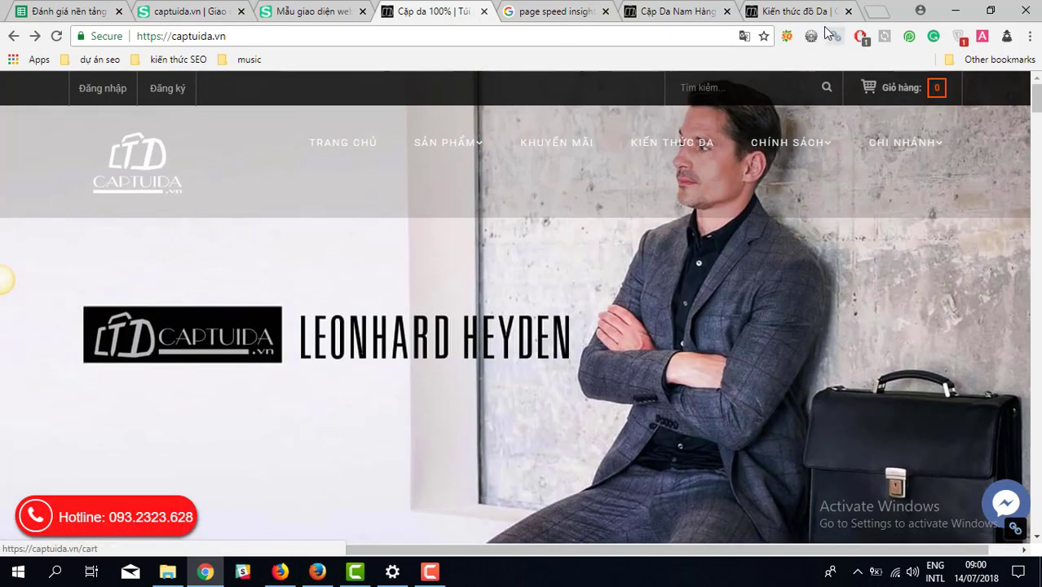
{"action": "left_click", "coordinate": [811, 37]}
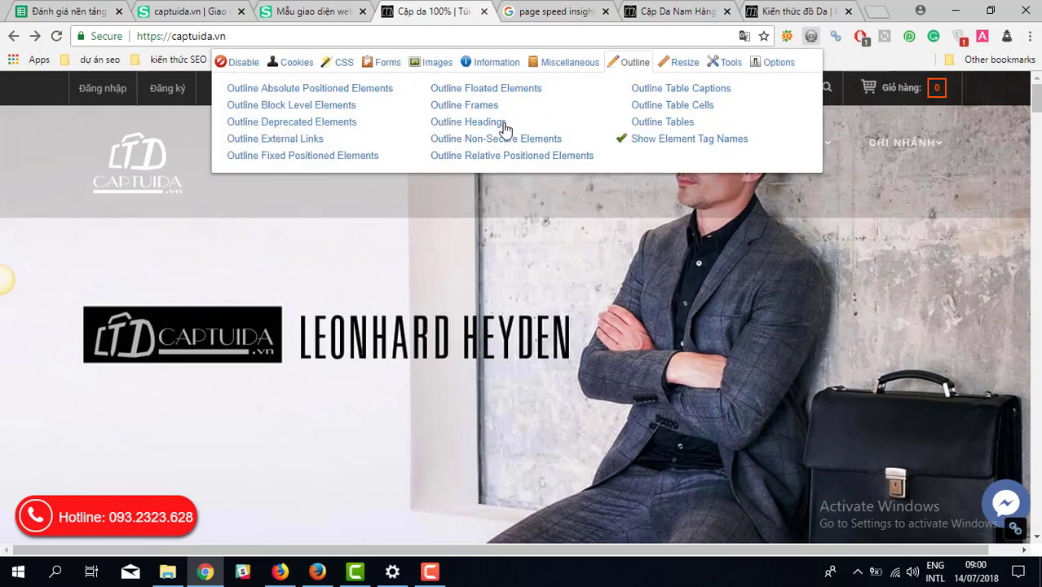
{"action": "left_click", "coordinate": [476, 435]}
{"action": "scroll", "coordinate": [475, 435], "scroll_direction": "down", "scroll_amount": 8}
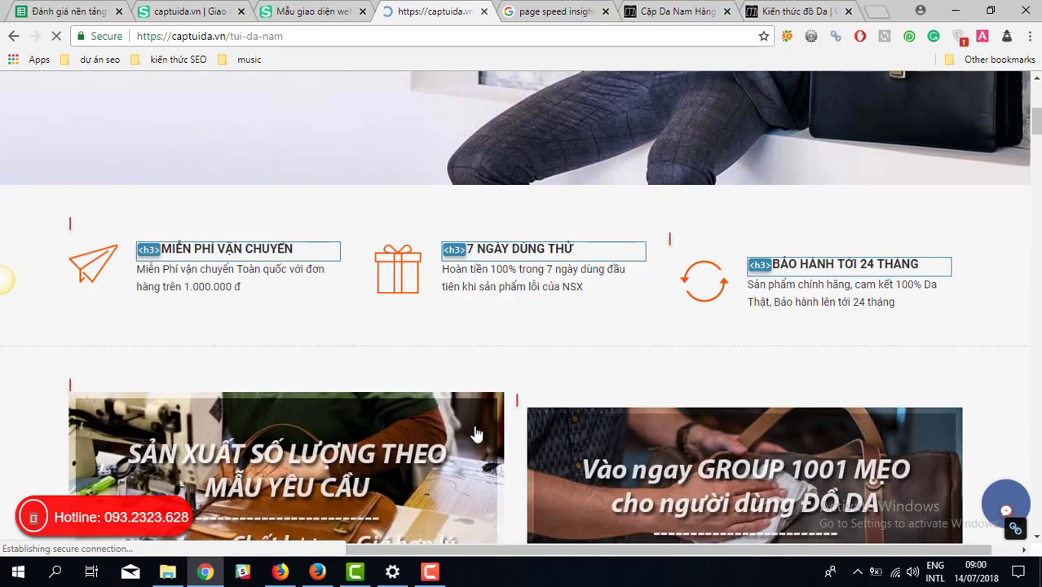
{"action": "scroll", "coordinate": [476, 433], "scroll_direction": "down", "scroll_amount": 2}
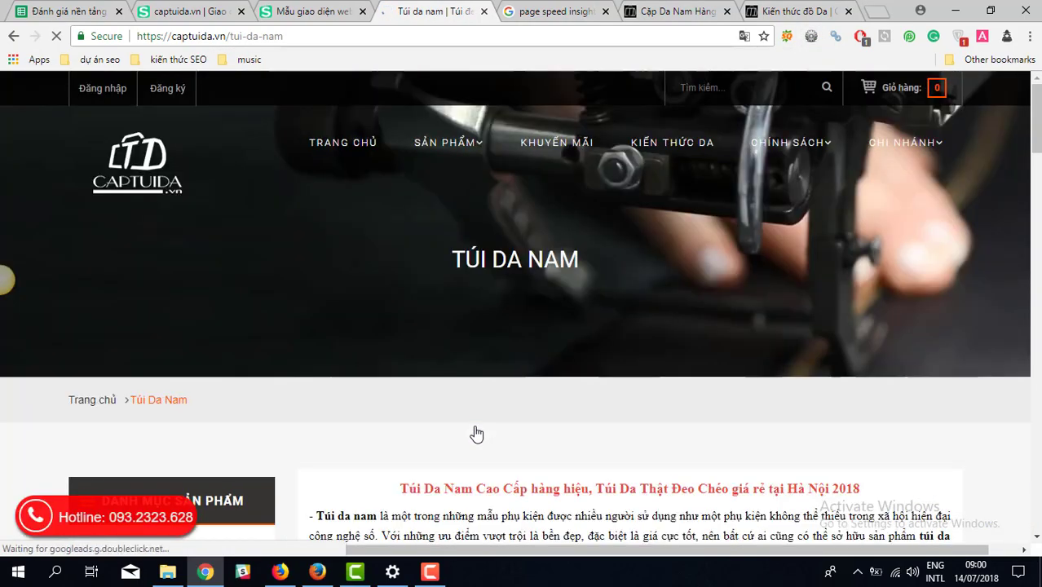
{"action": "left_click", "coordinate": [183, 175]}
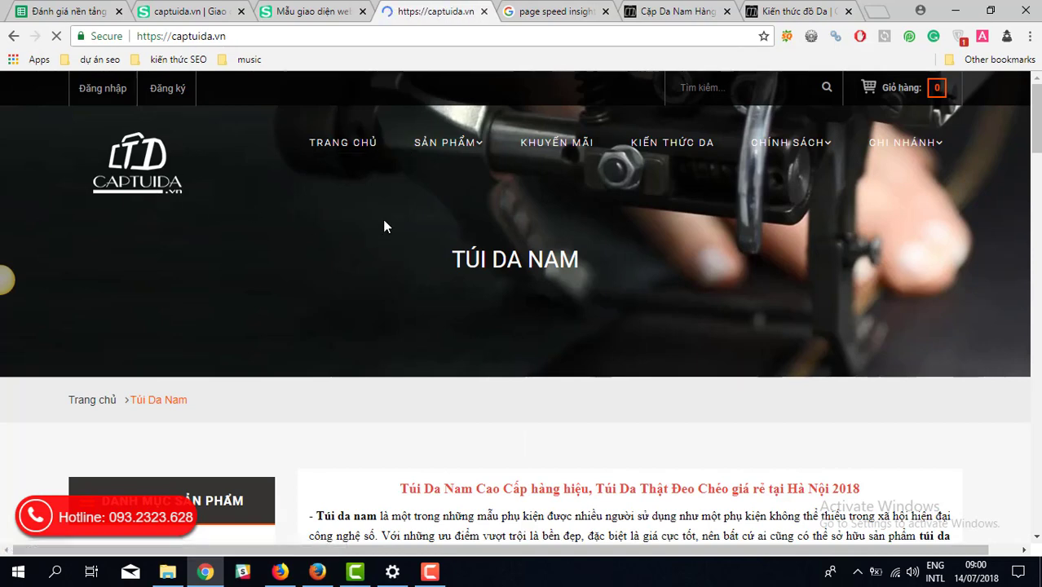
- Close the PageSpeed Insights tab and outline the headings with their tag names on the captuida.vn homepage
{"action": "left_click", "coordinate": [607, 11]}
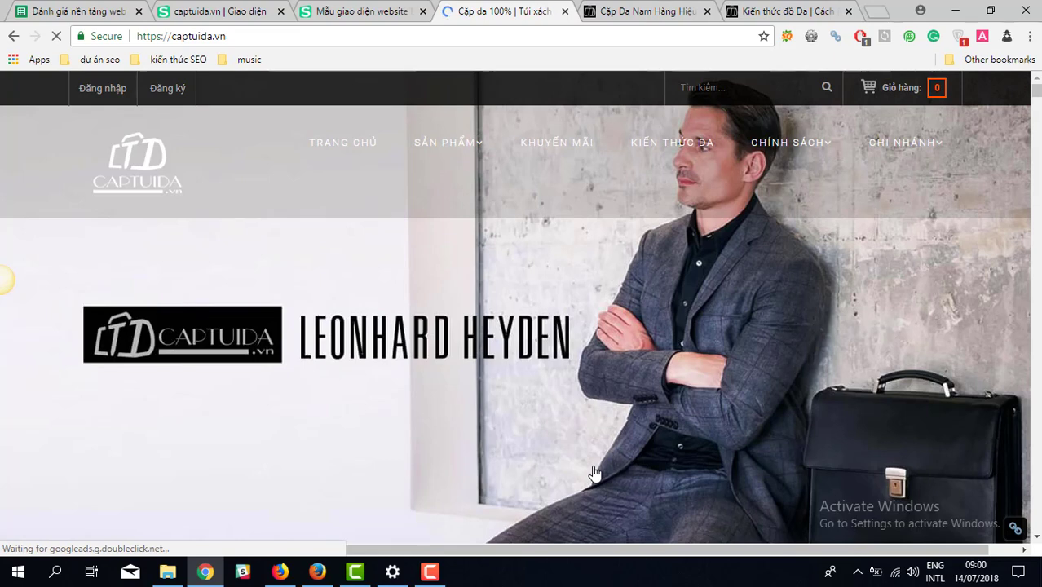
{"action": "scroll", "coordinate": [595, 473], "scroll_direction": "down", "scroll_amount": 8}
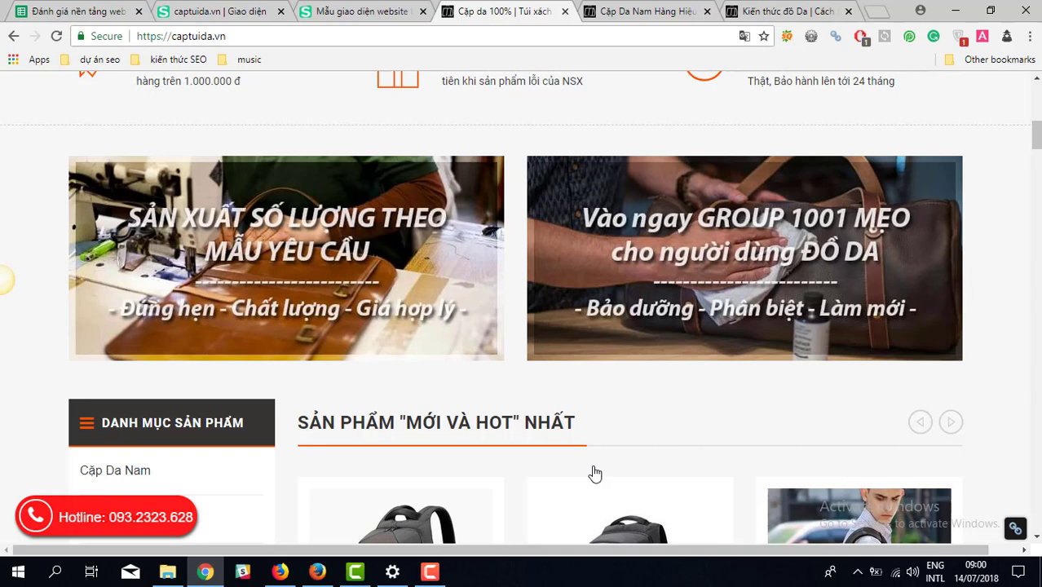
{"action": "left_click", "coordinate": [811, 37]}
{"action": "left_click", "coordinate": [450, 123]}
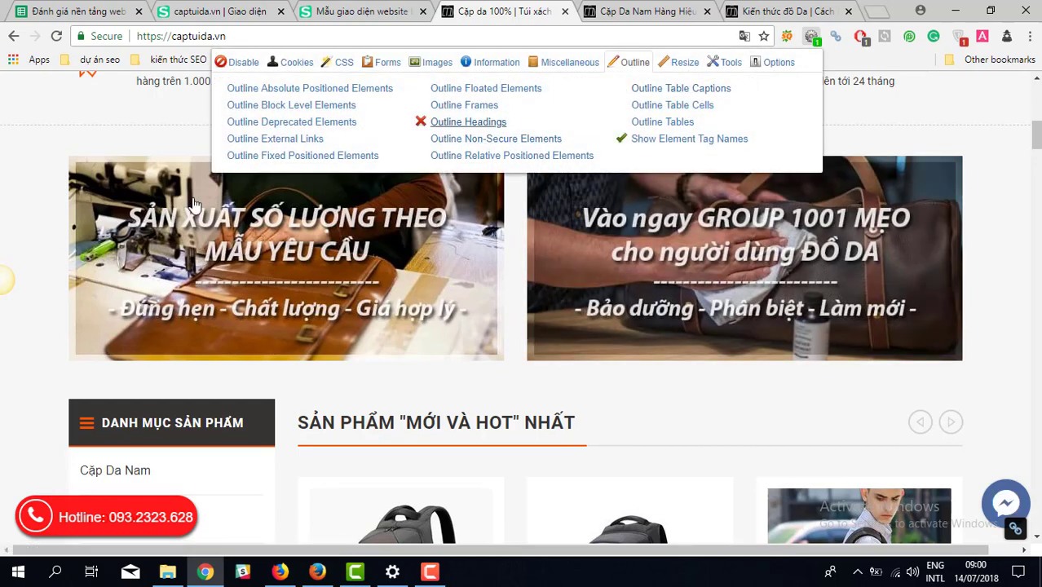
{"action": "left_click", "coordinate": [7, 348]}
- Check the heading tags of the Danh mục sản phẩm and Sản phẩm "Mới và Hot" nhất sections and their backpack products
{"action": "scroll", "coordinate": [23, 389], "scroll_direction": "down", "scroll_amount": 5}
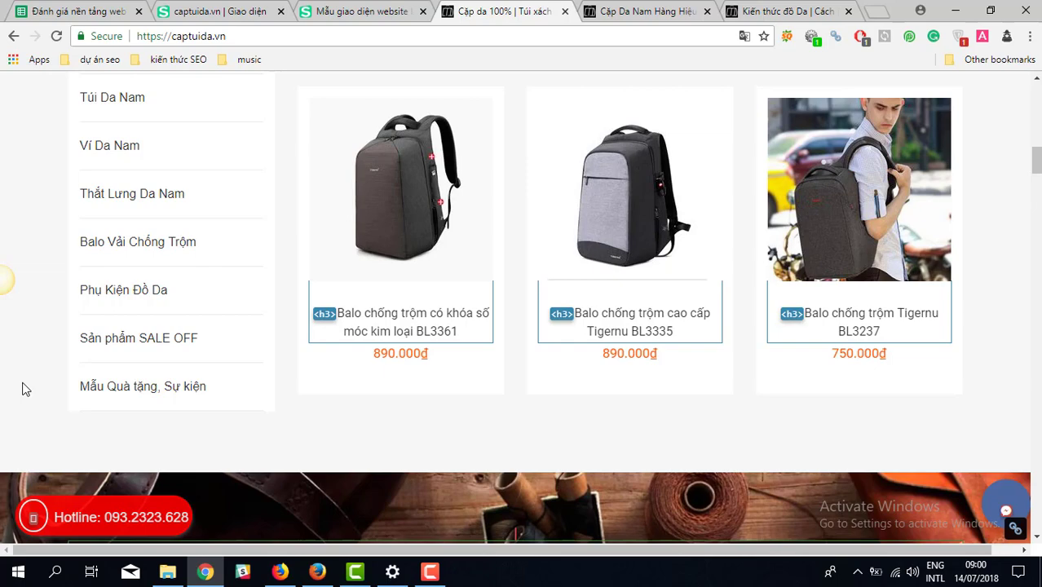
{"action": "scroll", "coordinate": [23, 389], "scroll_direction": "down", "scroll_amount": 3}
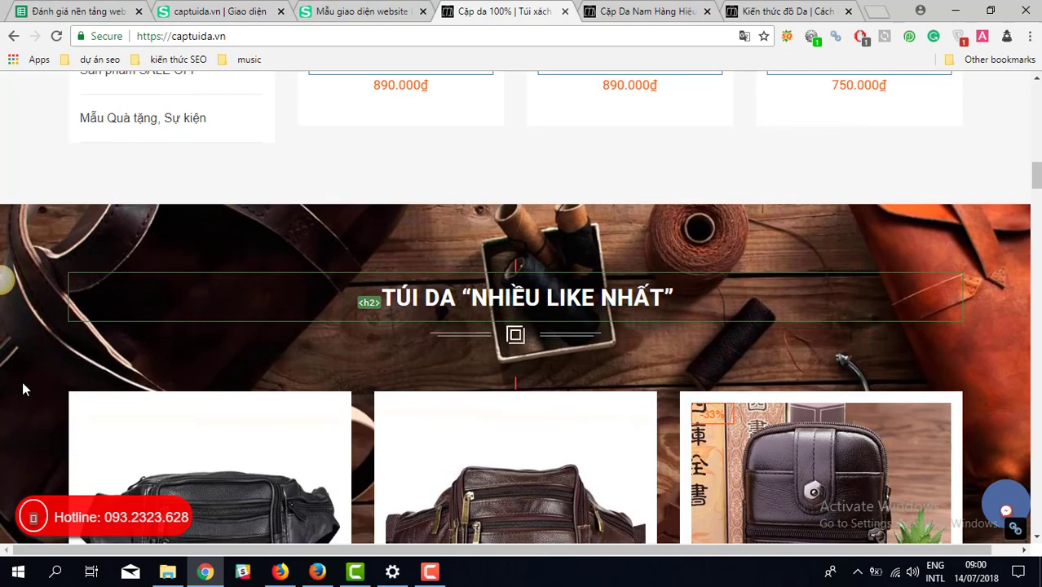
{"action": "scroll", "coordinate": [23, 389], "scroll_direction": "up", "scroll_amount": 8}
{"action": "scroll", "coordinate": [23, 389], "scroll_direction": "down", "scroll_amount": 2}
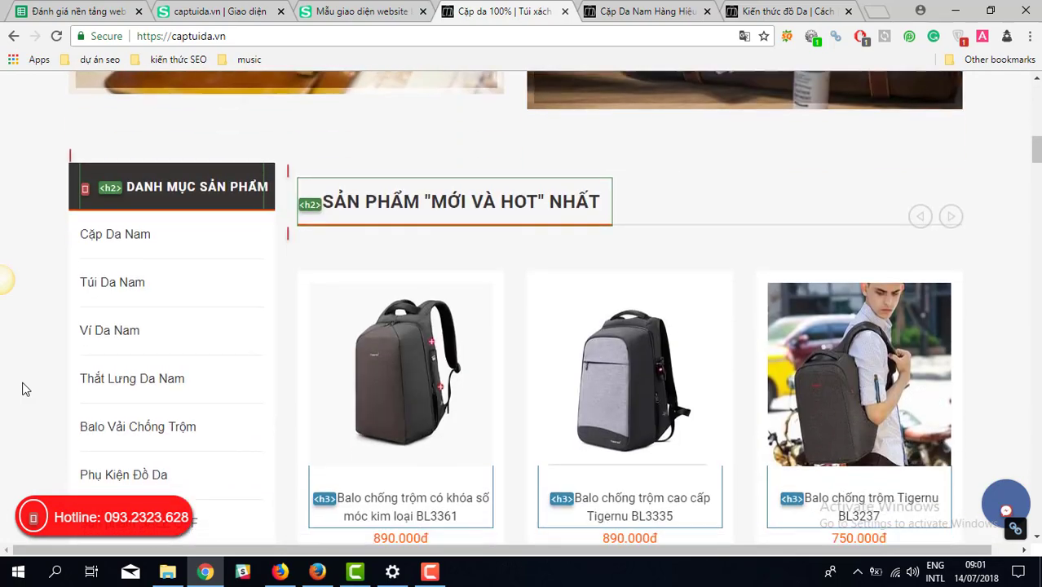
{"action": "scroll", "coordinate": [23, 389], "scroll_direction": "down", "scroll_amount": 6}
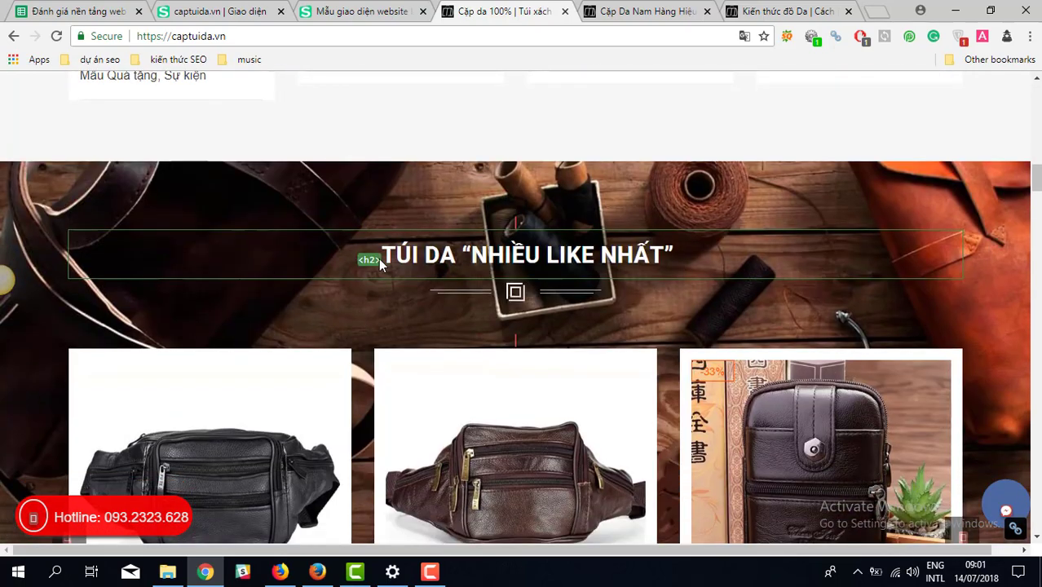
- Highlight the Túi da "nhiều like nhất" section heading and compare its tag with the heading tags of the bags beneath it
{"action": "left_click_drag", "start_coordinate": [379, 258], "coordinate": [619, 288]}
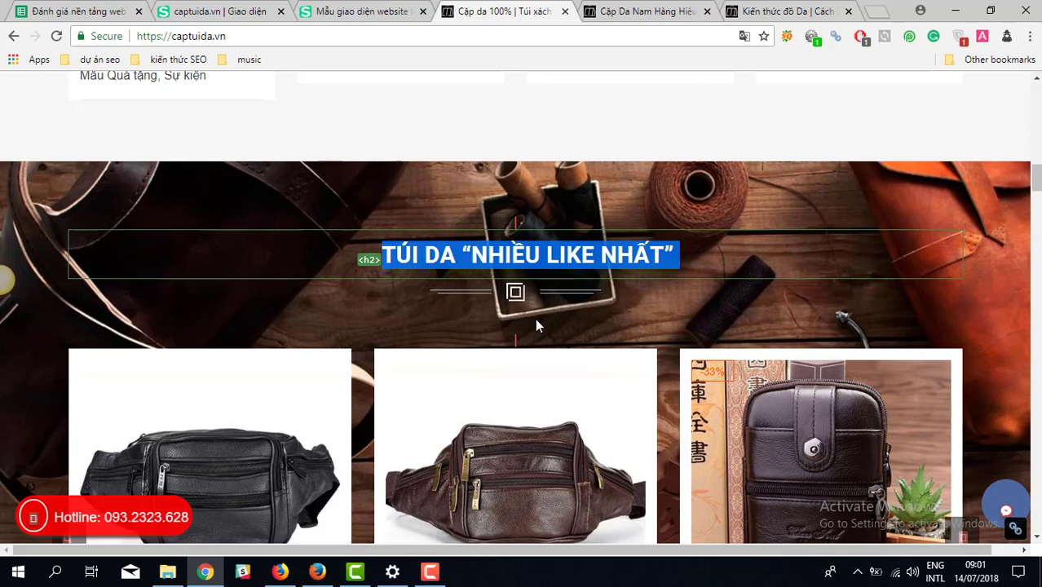
{"action": "scroll", "coordinate": [535, 324], "scroll_direction": "down", "scroll_amount": 3}
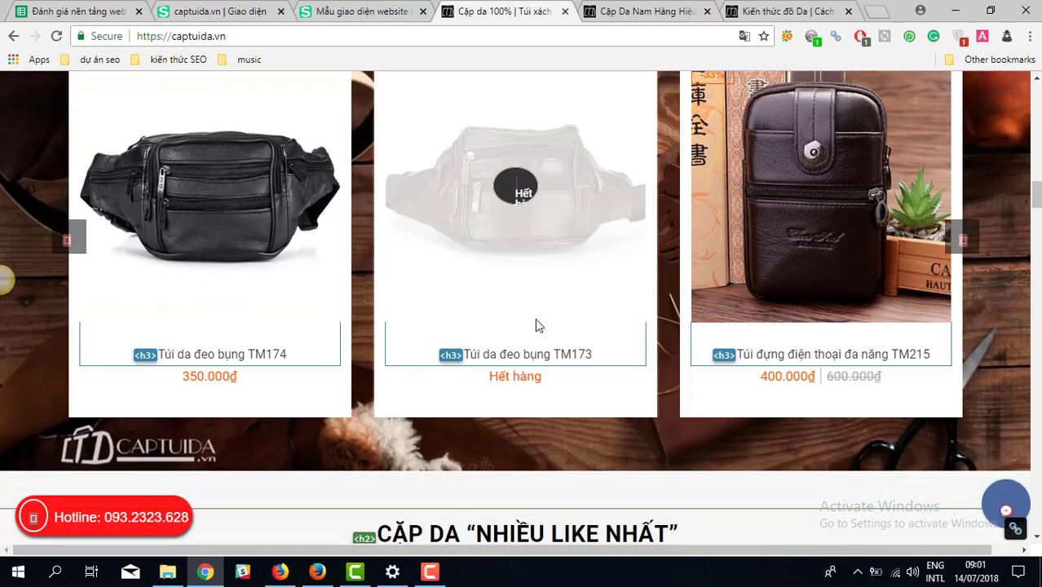
{"action": "scroll", "coordinate": [535, 324], "scroll_direction": "up", "scroll_amount": 4}
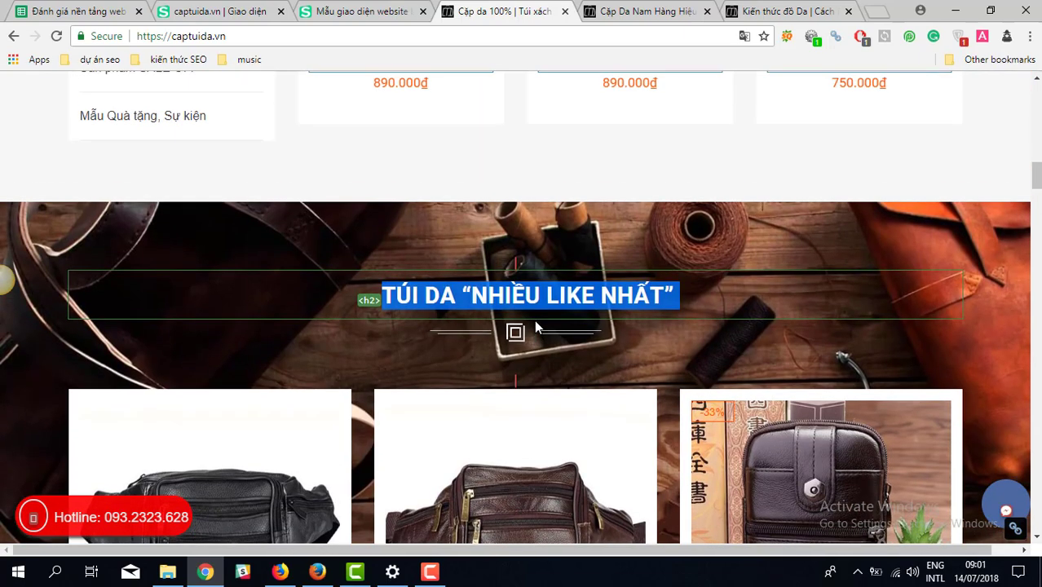
{"action": "scroll", "coordinate": [535, 326], "scroll_direction": "down", "scroll_amount": 3}
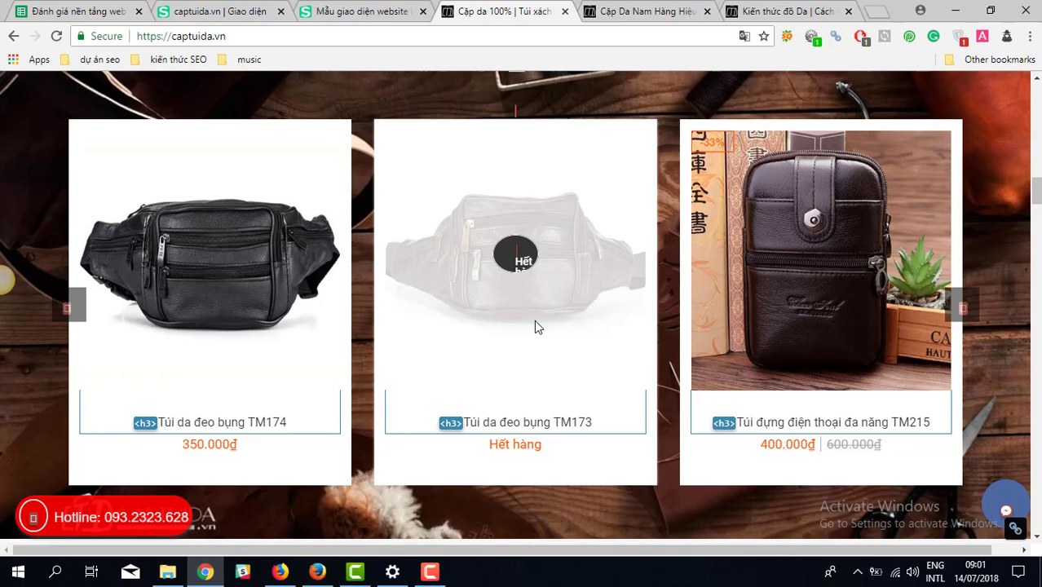
{"action": "scroll", "coordinate": [268, 295], "scroll_direction": "up", "scroll_amount": 4}
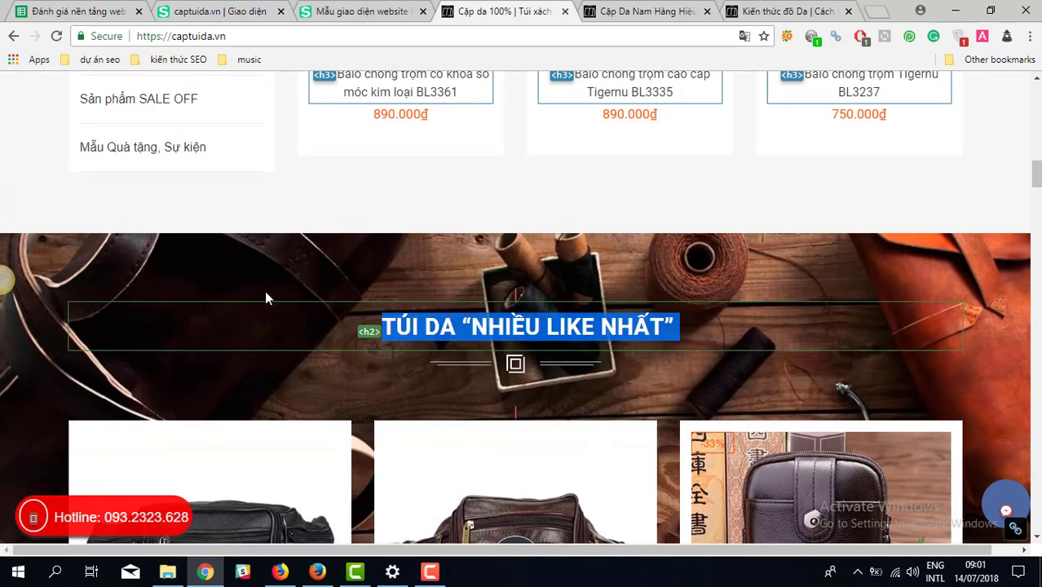
{"action": "scroll", "coordinate": [257, 310], "scroll_direction": "down", "scroll_amount": 2}
{"action": "scroll", "coordinate": [256, 313], "scroll_direction": "up", "scroll_amount": 2}
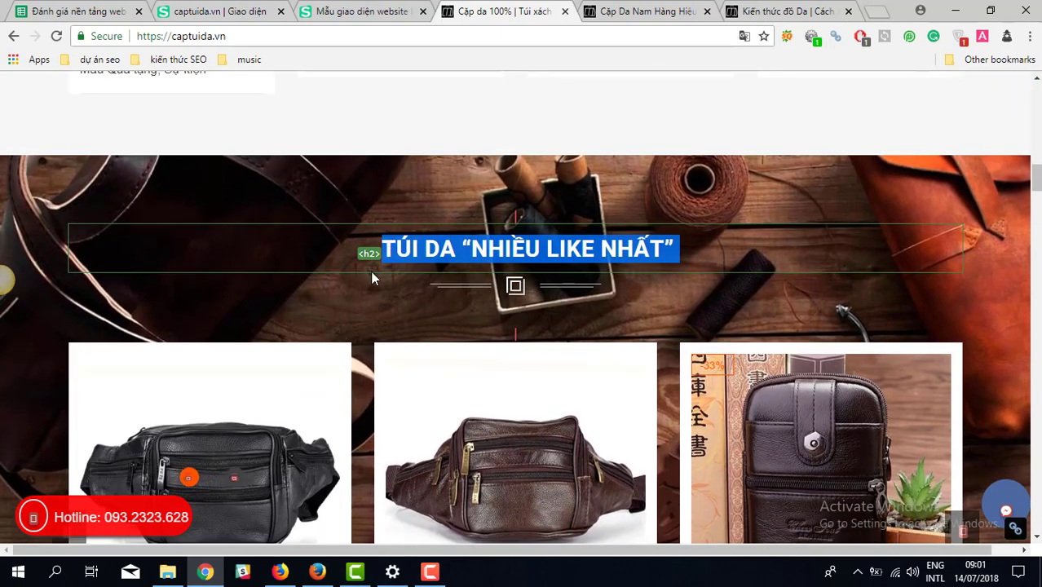
{"action": "left_click_drag", "start_coordinate": [382, 249], "coordinate": [453, 255]}
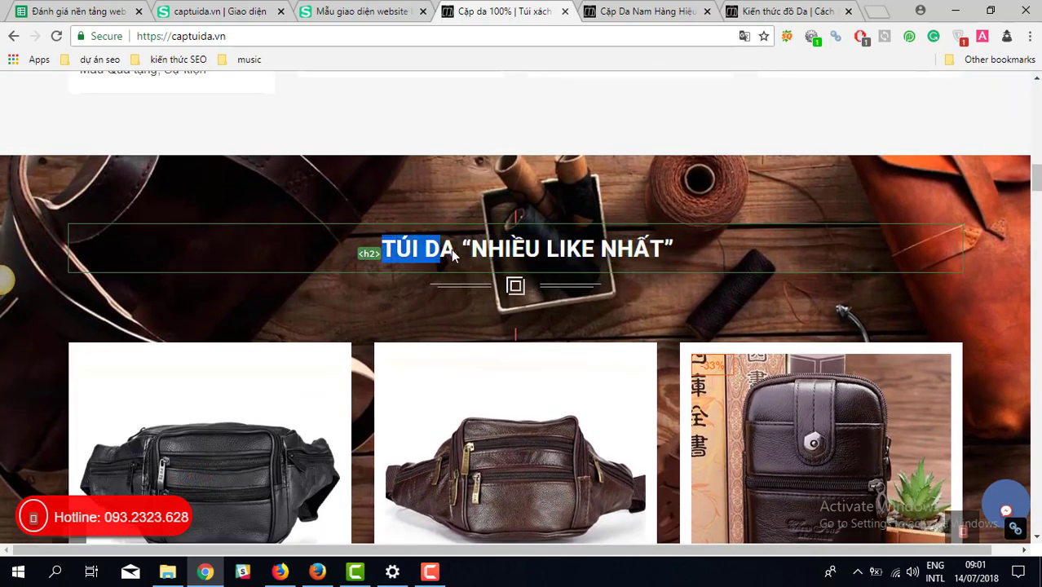
- Examine the heading tags of the Cặp da "nhiều like nhất" section title and its briefcase products
{"action": "scroll", "coordinate": [451, 289], "scroll_direction": "down", "scroll_amount": 3}
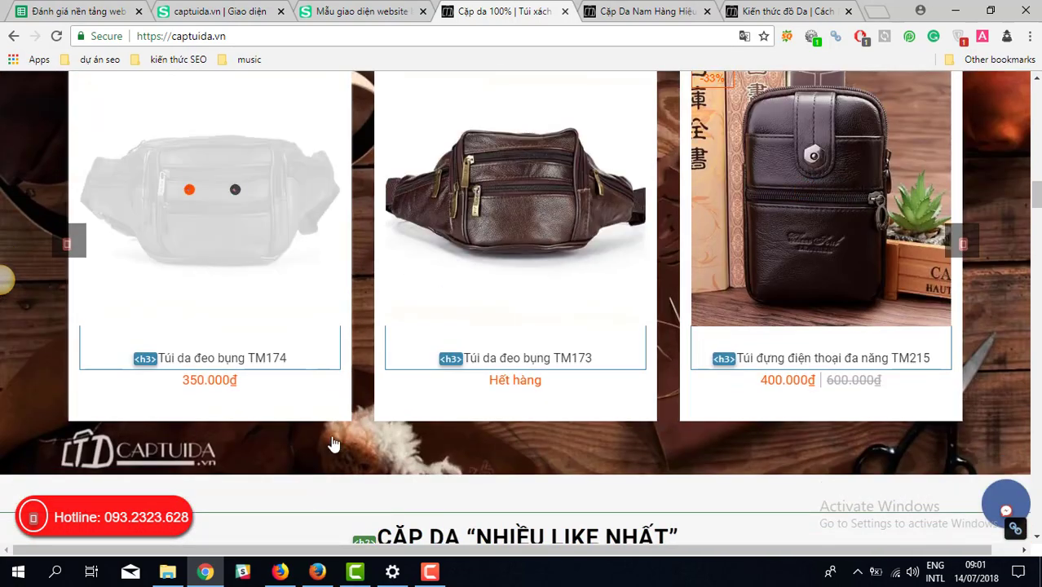
{"action": "scroll", "coordinate": [384, 318], "scroll_direction": "down", "scroll_amount": 4}
{"action": "scroll", "coordinate": [303, 287], "scroll_direction": "down", "scroll_amount": 3}
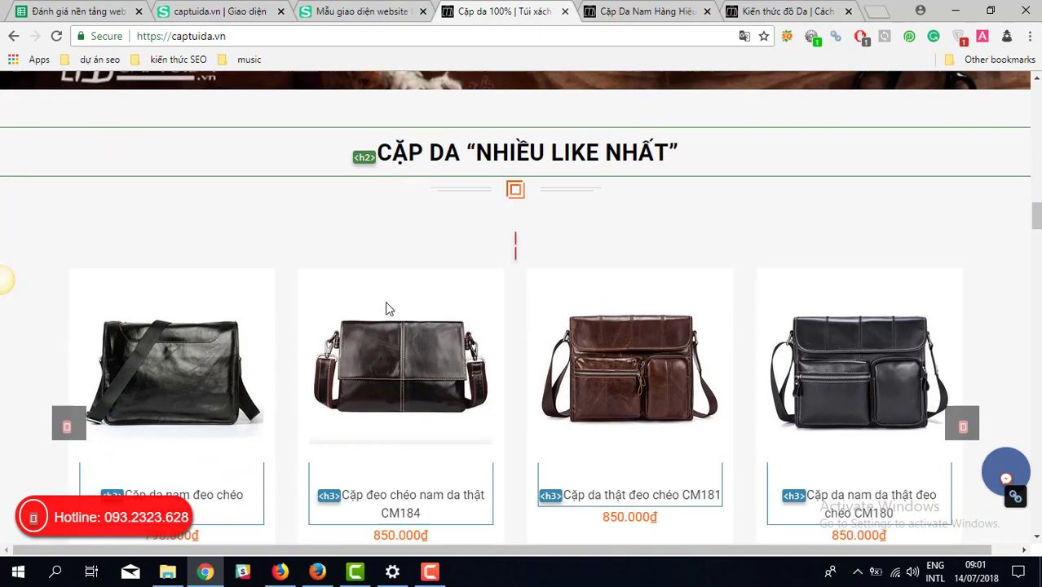
{"action": "scroll", "coordinate": [456, 111], "scroll_direction": "up", "scroll_amount": 3}
{"action": "left_click_drag", "start_coordinate": [461, 163], "coordinate": [377, 163]}
{"action": "scroll", "coordinate": [318, 301], "scroll_direction": "down", "scroll_amount": 2}
{"action": "scroll", "coordinate": [456, 275], "scroll_direction": "up", "scroll_amount": 1}
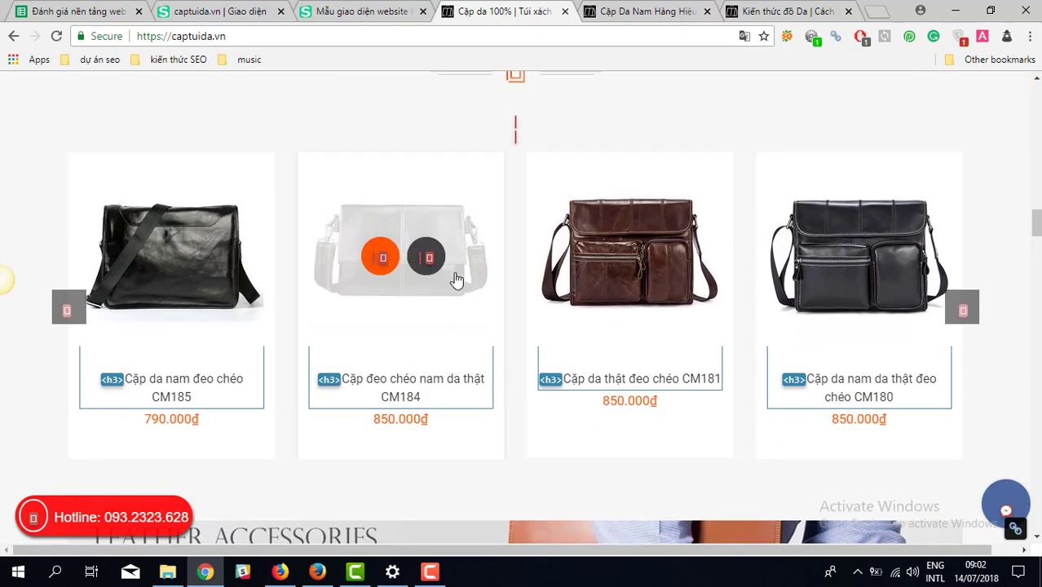
- Review the heading tags across the rest of the homepage, from the belts to Tin tức nổi bật, and return to the header logo
{"action": "scroll", "coordinate": [456, 275], "scroll_direction": "down", "scroll_amount": 6}
{"action": "scroll", "coordinate": [456, 281], "scroll_direction": "up", "scroll_amount": 10}
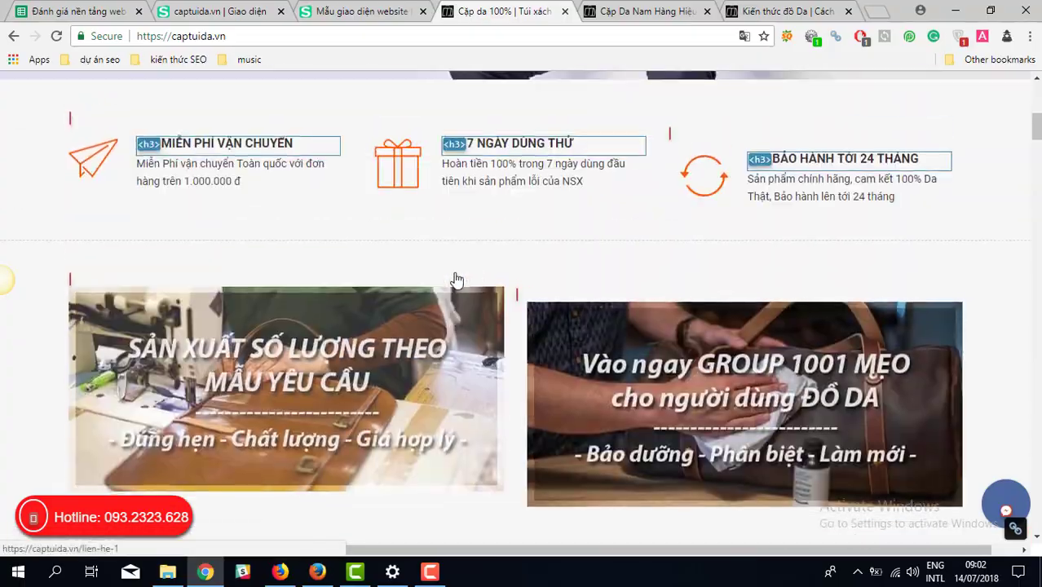
{"action": "scroll", "coordinate": [458, 279], "scroll_direction": "down", "scroll_amount": 3}
{"action": "scroll", "coordinate": [456, 278], "scroll_direction": "down", "scroll_amount": 20}
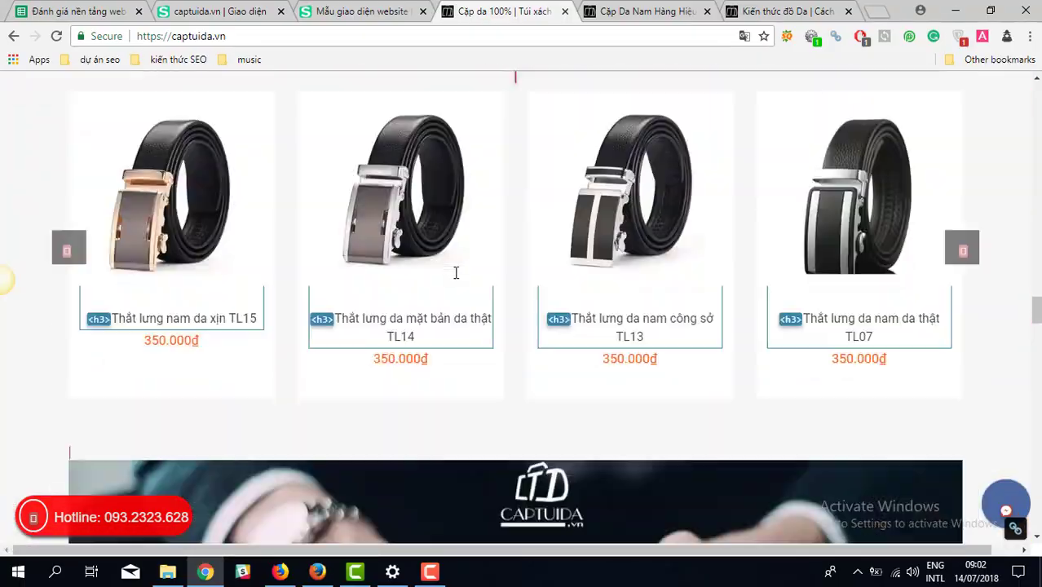
{"action": "scroll", "coordinate": [456, 272], "scroll_direction": "down", "scroll_amount": 12}
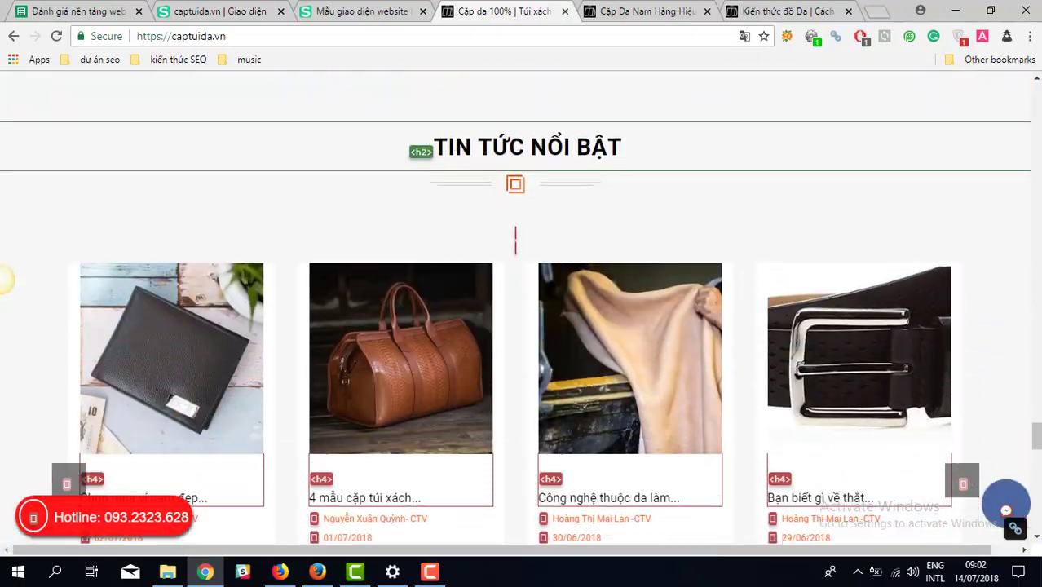
{"action": "scroll", "coordinate": [526, 333], "scroll_direction": "down", "scroll_amount": 4}
{"action": "scroll", "coordinate": [525, 334], "scroll_direction": "up", "scroll_amount": 15}
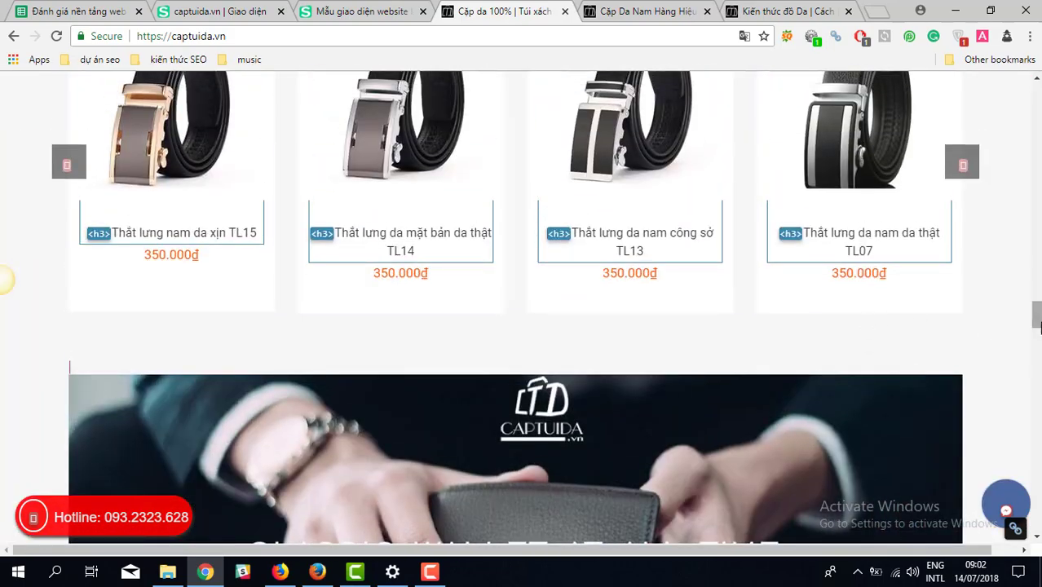
{"action": "left_click_drag", "start_coordinate": [1037, 325], "coordinate": [1037, 86]}
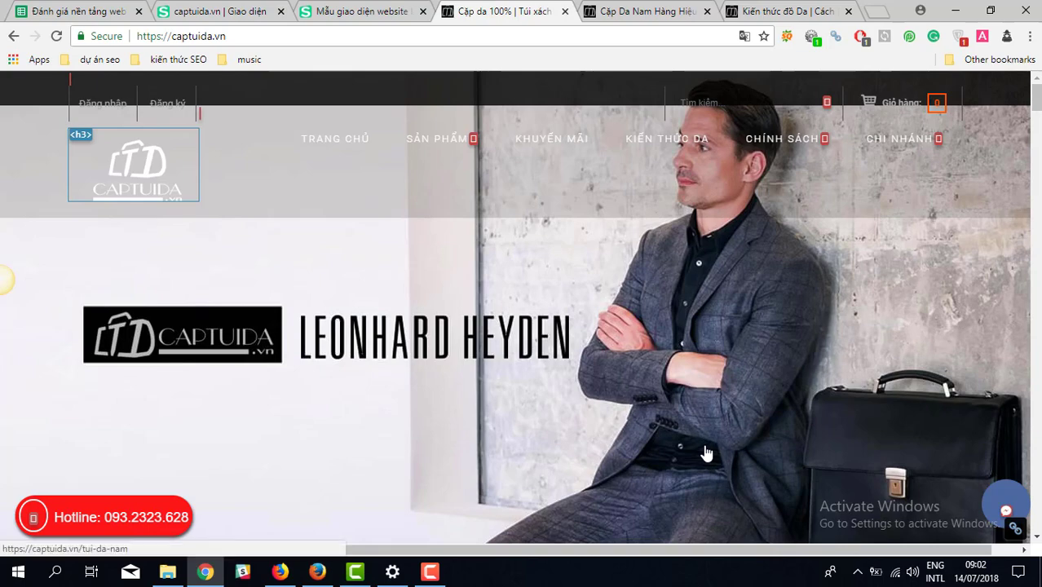
{"action": "scroll", "coordinate": [706, 453], "scroll_direction": "down", "scroll_amount": 7}
{"action": "scroll", "coordinate": [706, 453], "scroll_direction": "up", "scroll_amount": 7}
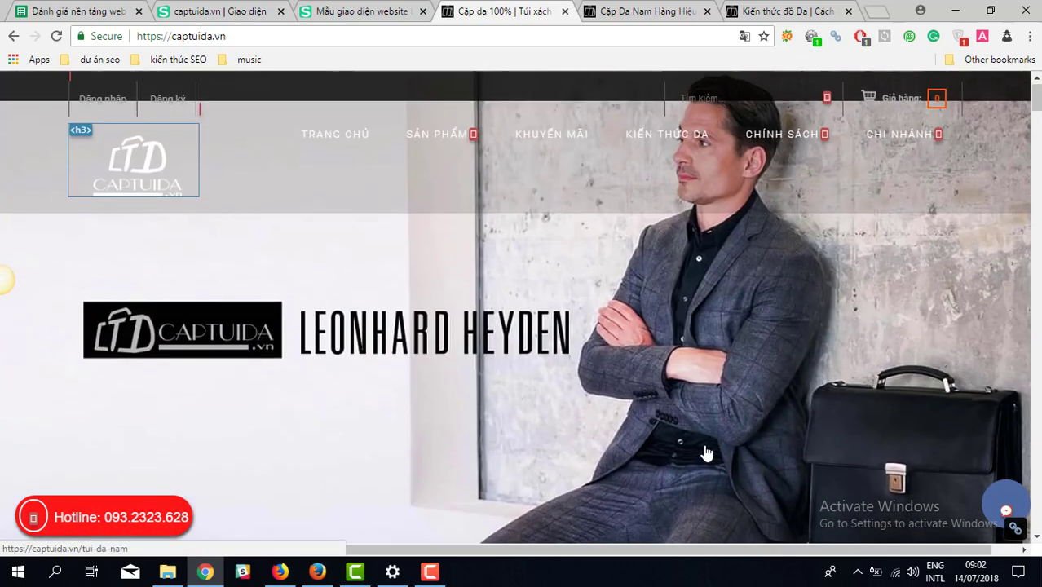
- Open the Kiến thức da page in a new tab and outline its headings with their tag names
{"action": "mouse_move", "coordinate": [744, 134]}
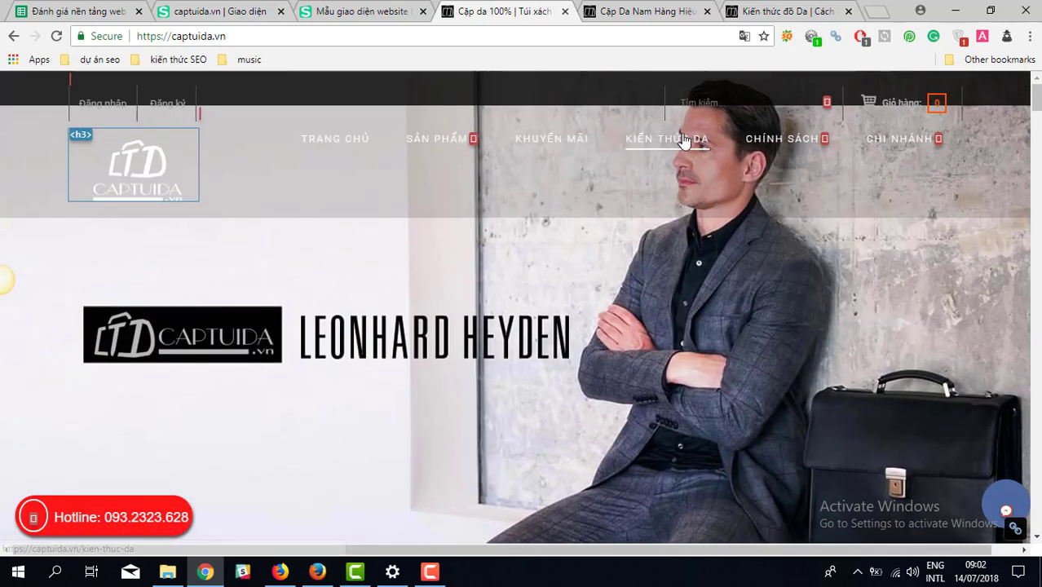
{"action": "middle_click", "coordinate": [667, 139]}
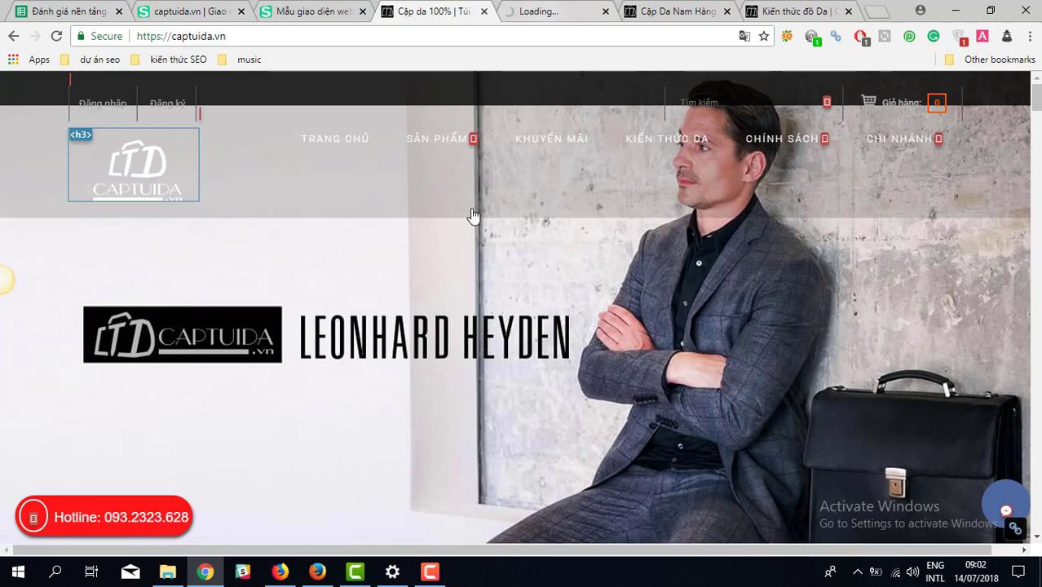
{"action": "left_click", "coordinate": [523, 9]}
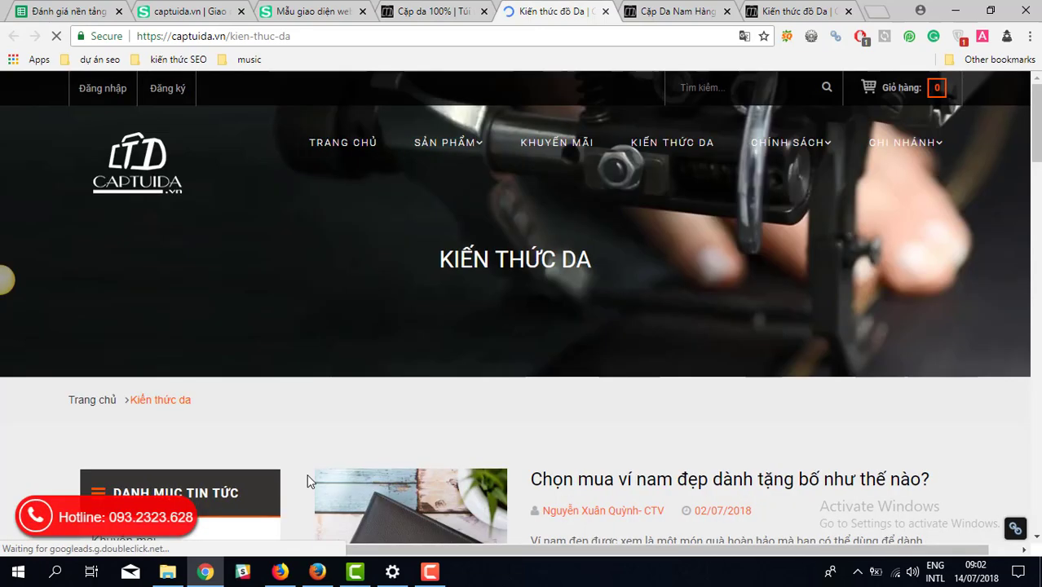
{"action": "scroll", "coordinate": [309, 476], "scroll_direction": "down", "scroll_amount": 7}
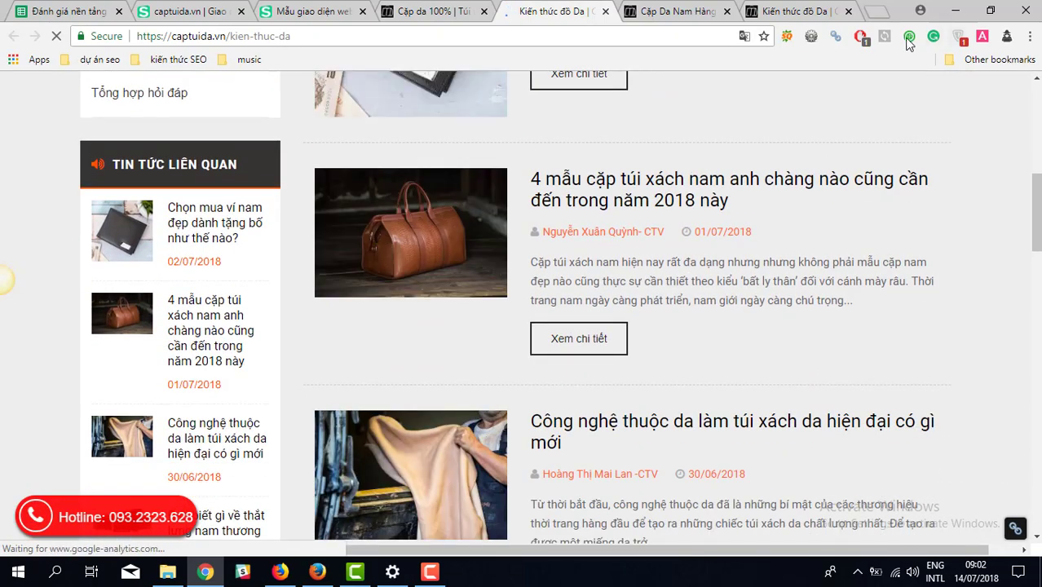
{"action": "left_click", "coordinate": [810, 38]}
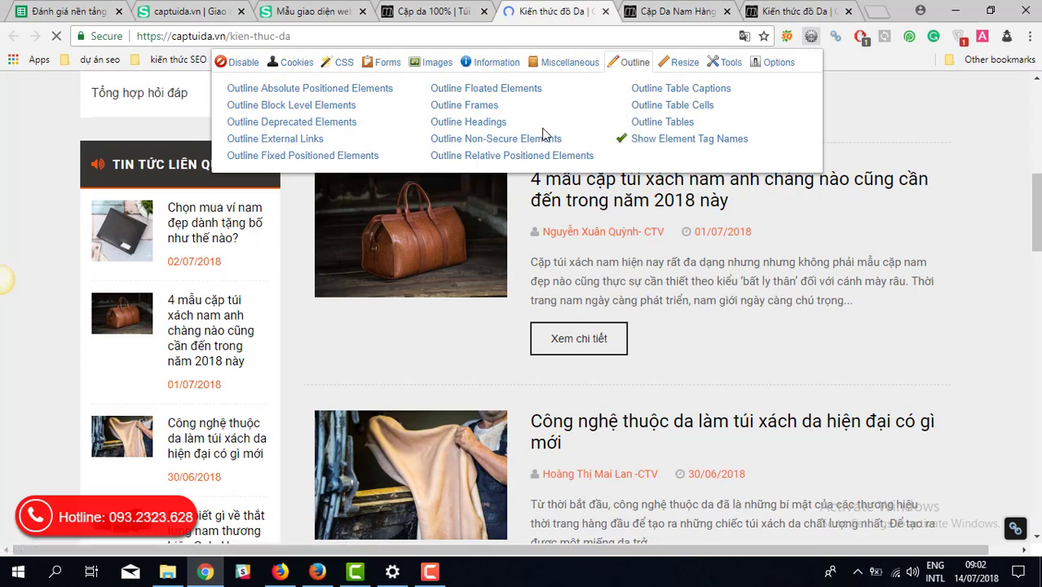
{"action": "left_click", "coordinate": [468, 122]}
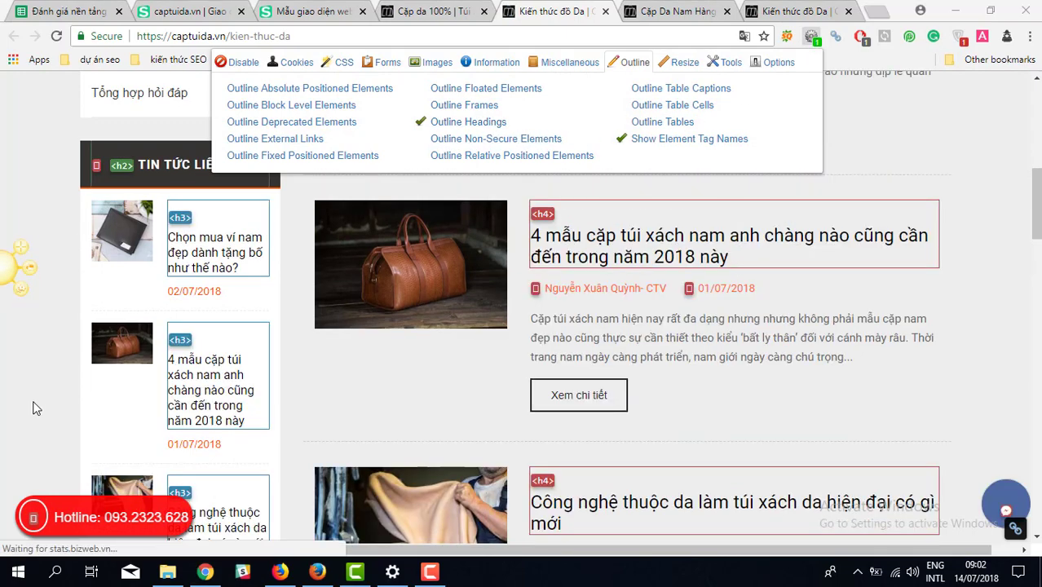
{"action": "left_click", "coordinate": [32, 407]}
- Point out the heading tags of Danh mục tin tức and Tin tức liên quan, and look at the tags of the listed articles
{"action": "scroll", "coordinate": [33, 406], "scroll_direction": "up", "scroll_amount": 4}
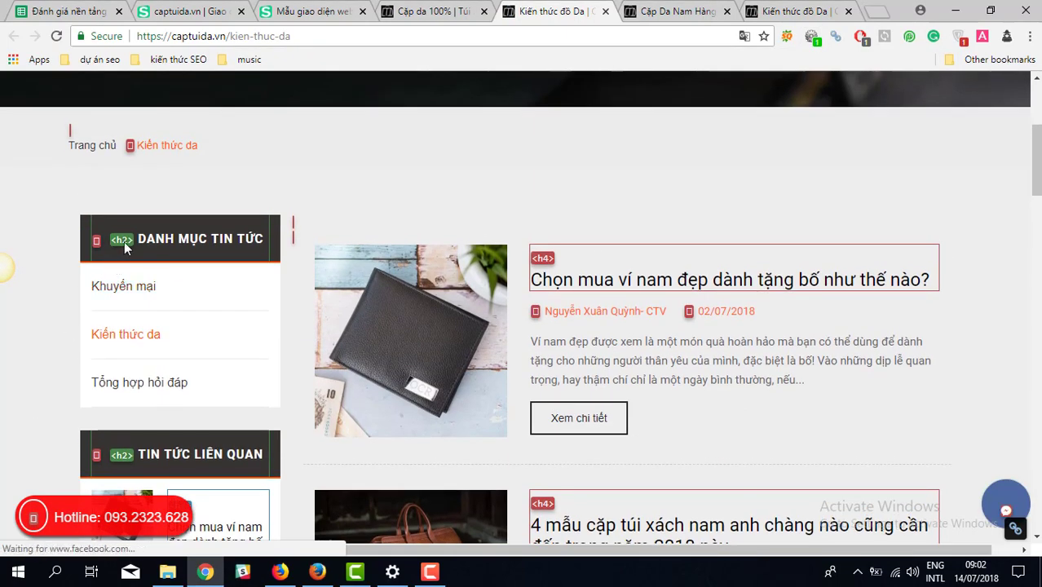
{"action": "left_click_drag", "start_coordinate": [124, 241], "coordinate": [153, 242]}
{"action": "left_click_drag", "start_coordinate": [148, 453], "coordinate": [262, 456]}
{"action": "scroll", "coordinate": [3, 430], "scroll_direction": "down", "scroll_amount": 2}
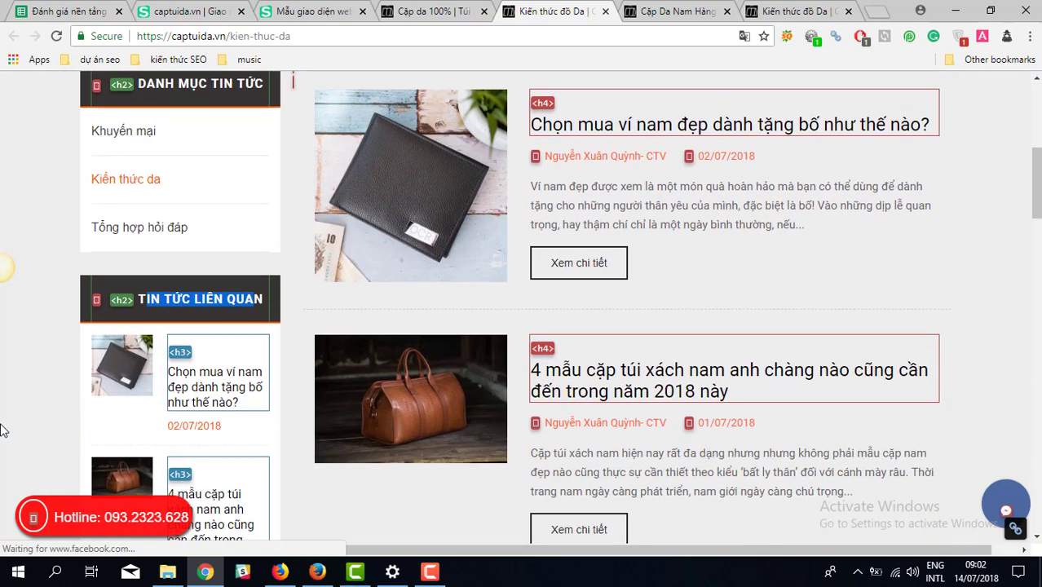
- Open the article "Chọn mua ví nam đẹp dành tặng bố như thế nào?" from the listing and highlight its web address
{"action": "left_click", "coordinate": [123, 303]}
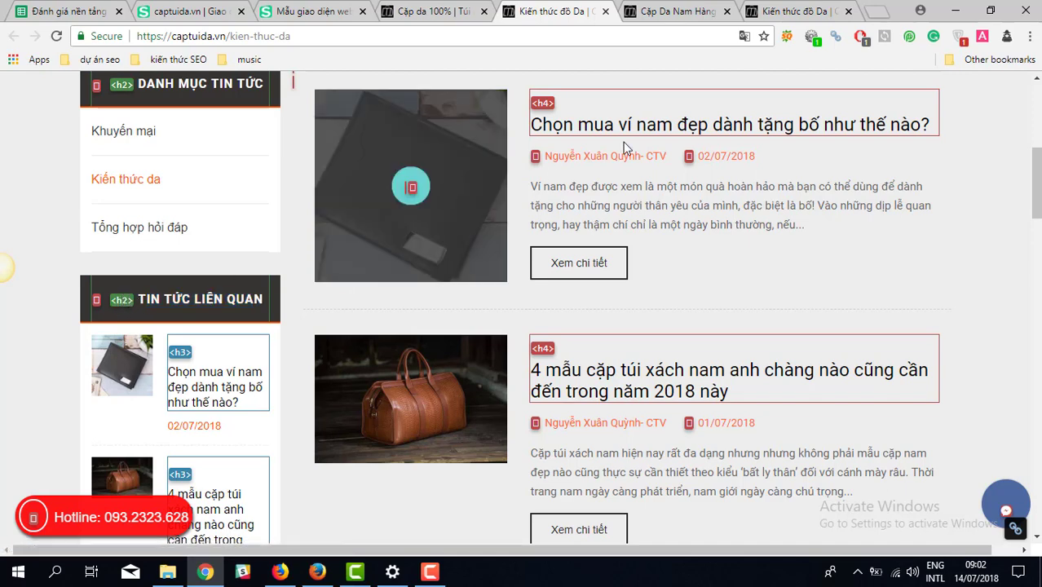
{"action": "scroll", "coordinate": [603, 139], "scroll_direction": "up", "scroll_amount": 2}
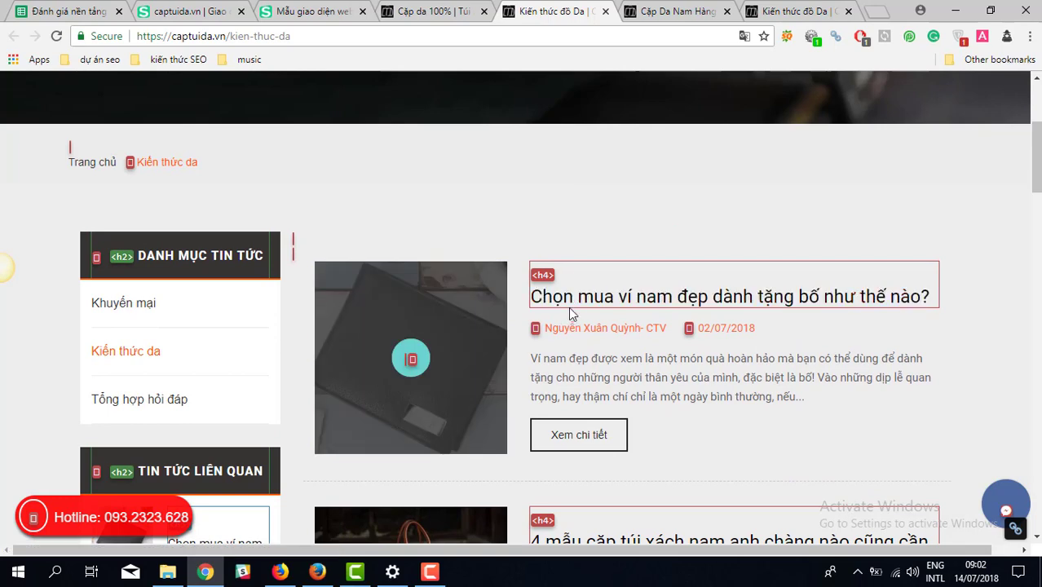
{"action": "left_click", "coordinate": [570, 305]}
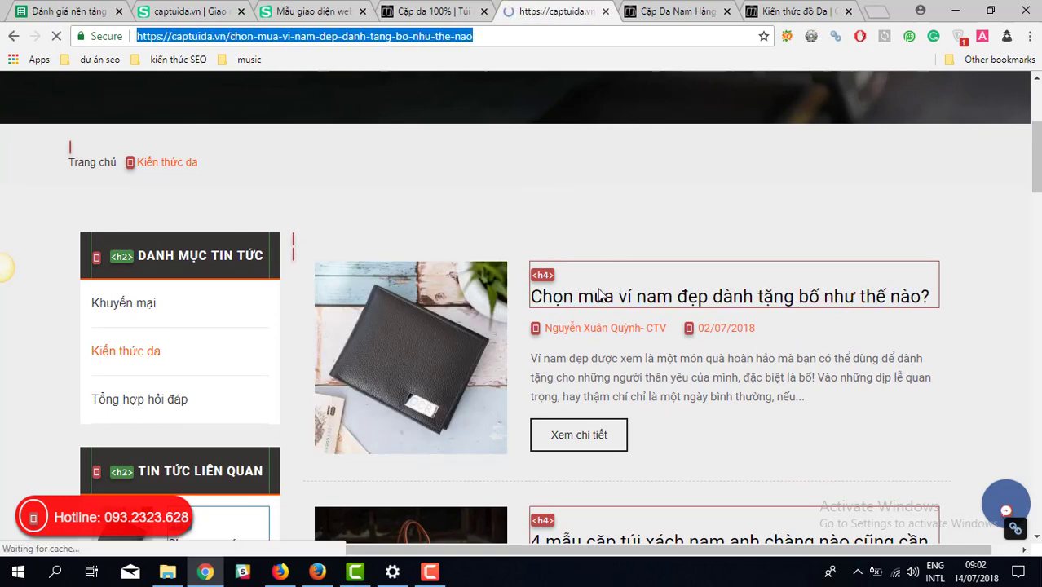
{"action": "left_click_drag", "start_coordinate": [475, 36], "coordinate": [179, 38]}
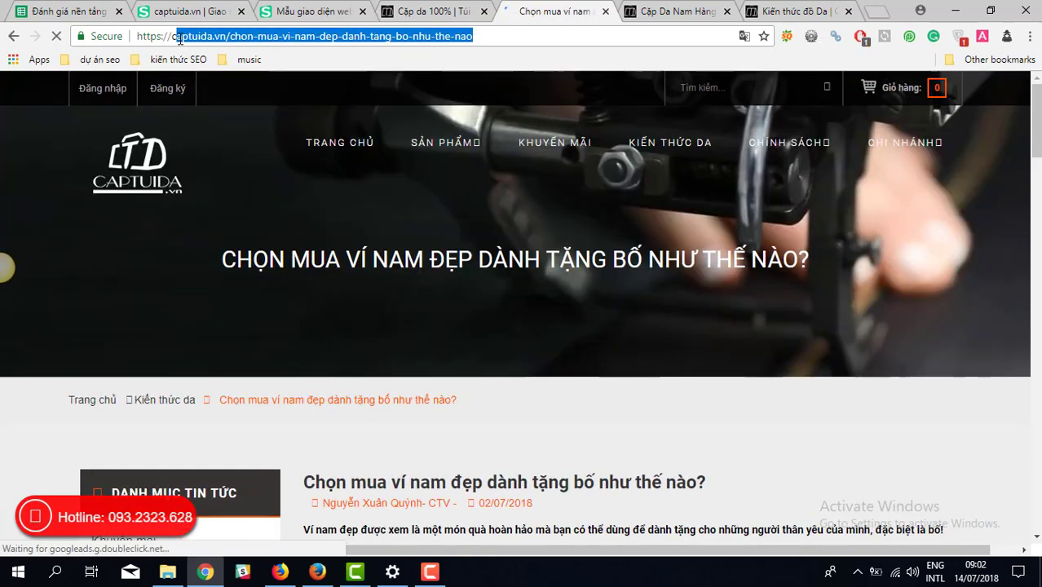
- Outline the article page's headings and highlight the Danh mục tin tức and Tin tức liên quan titles
{"action": "scroll", "coordinate": [150, 316], "scroll_direction": "down", "scroll_amount": 3}
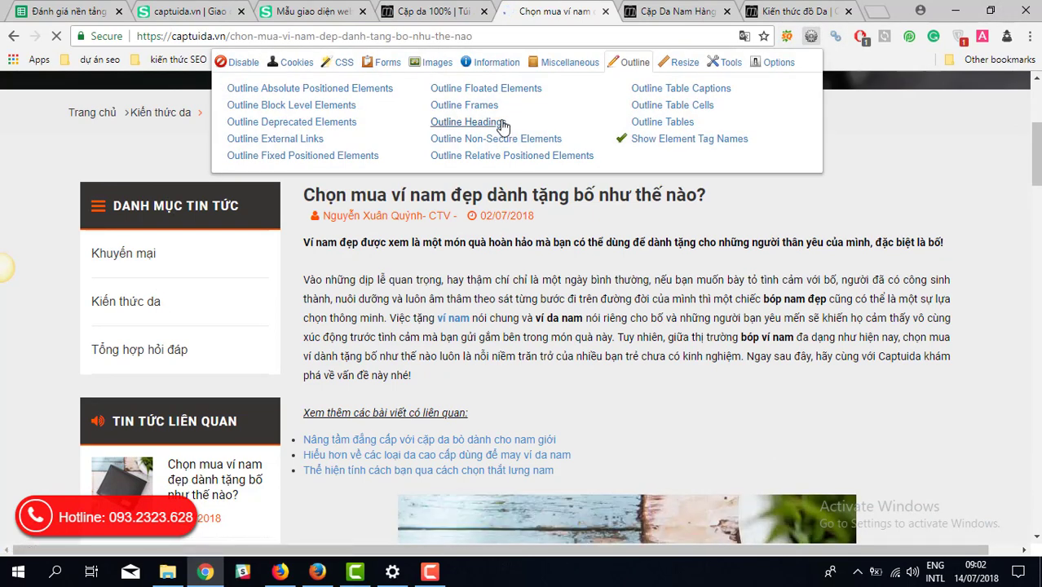
{"action": "left_click", "coordinate": [469, 122]}
{"action": "triple_click", "coordinate": [196, 209]}
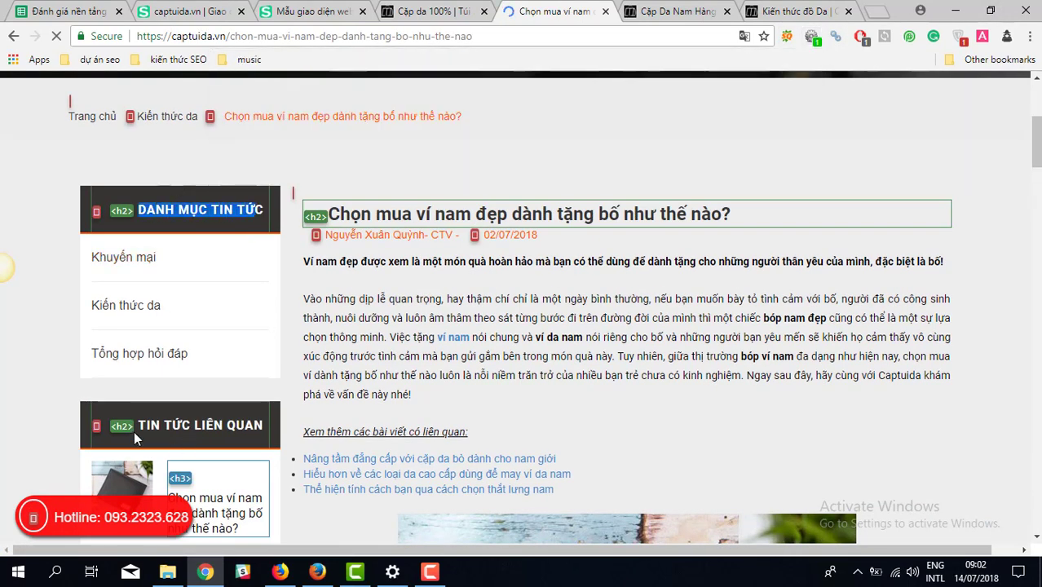
{"action": "left_click_drag", "start_coordinate": [134, 431], "coordinate": [241, 436]}
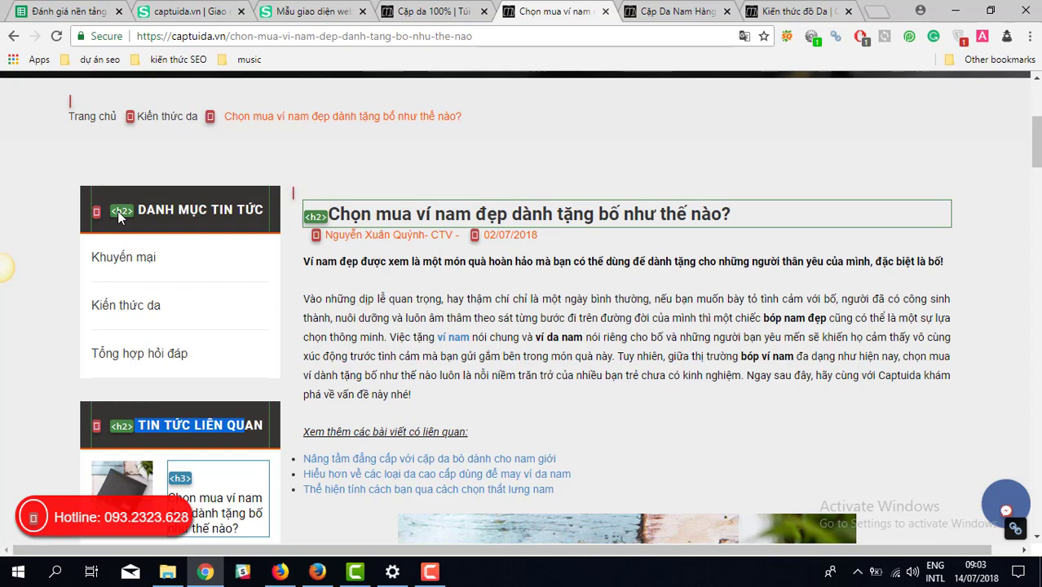
- Review the heading tags of the article page, from the related news list up to the header logo and article title
{"action": "scroll", "coordinate": [118, 211], "scroll_direction": "up", "scroll_amount": 4}
{"action": "scroll", "coordinate": [117, 211], "scroll_direction": "down", "scroll_amount": 10}
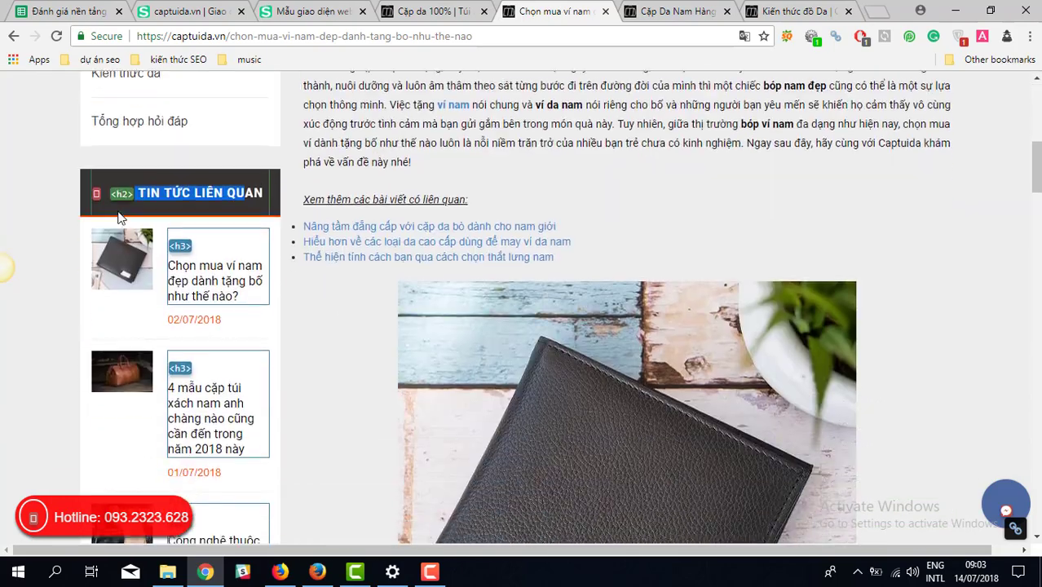
{"action": "scroll", "coordinate": [205, 326], "scroll_direction": "up", "scroll_amount": 5}
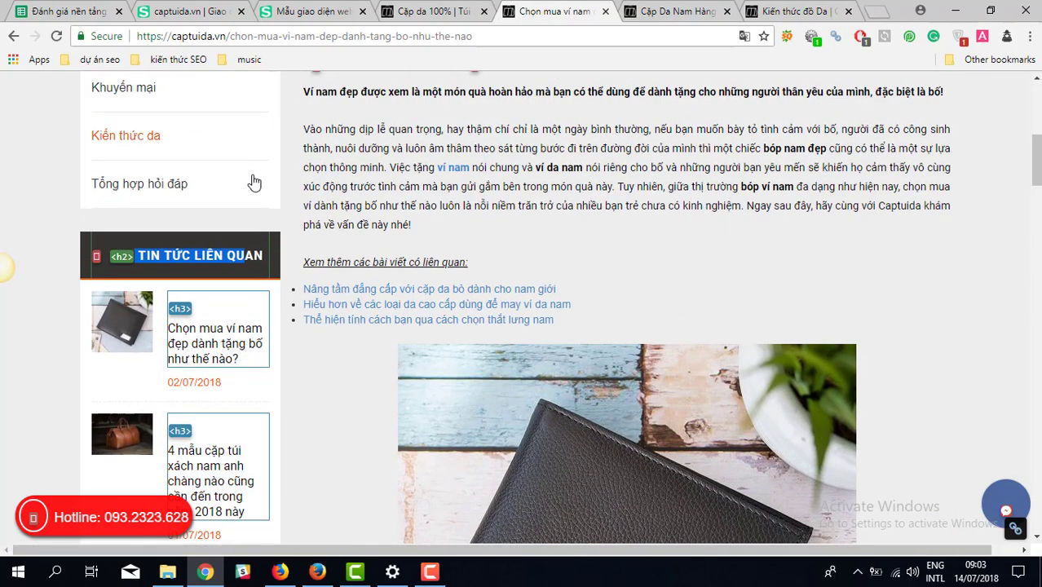
{"action": "scroll", "coordinate": [247, 244], "scroll_direction": "up", "scroll_amount": 1}
{"action": "scroll", "coordinate": [247, 244], "scroll_direction": "up", "scroll_amount": 5}
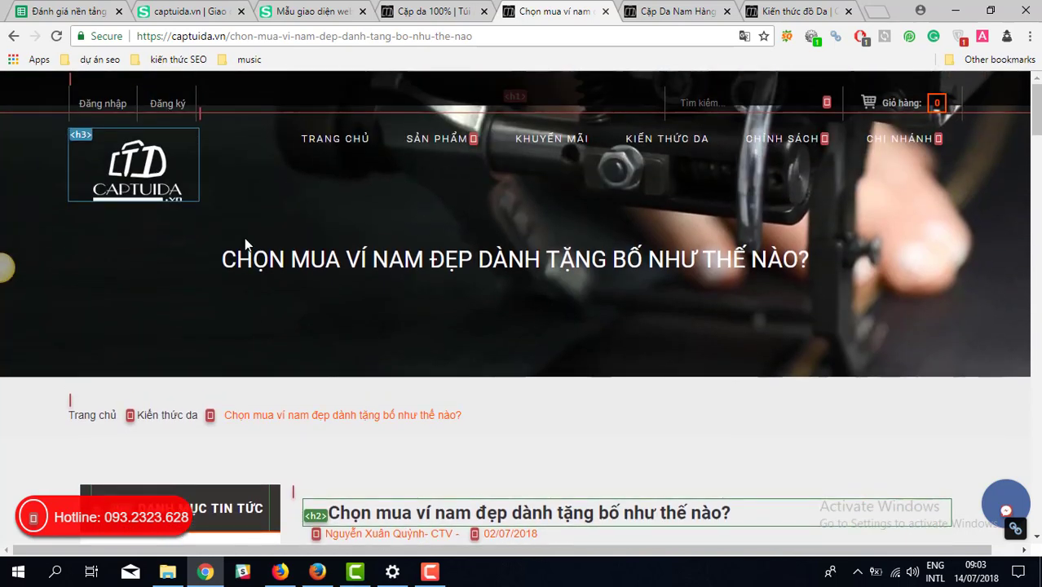
{"action": "scroll", "coordinate": [187, 403], "scroll_direction": "down", "scroll_amount": 2}
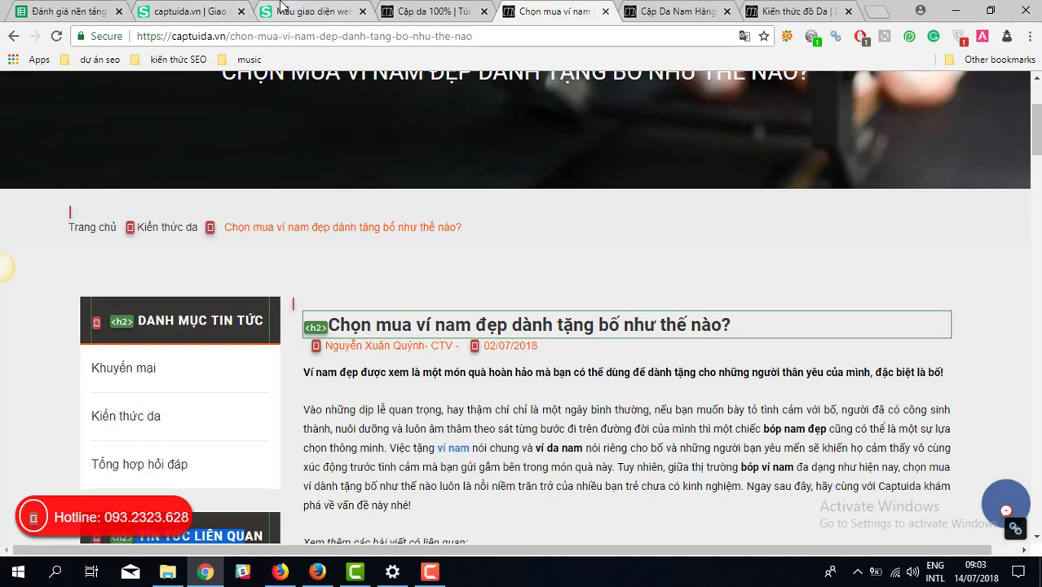
{"action": "left_click", "coordinate": [282, 10]}
{"action": "left_click", "coordinate": [205, 8]}
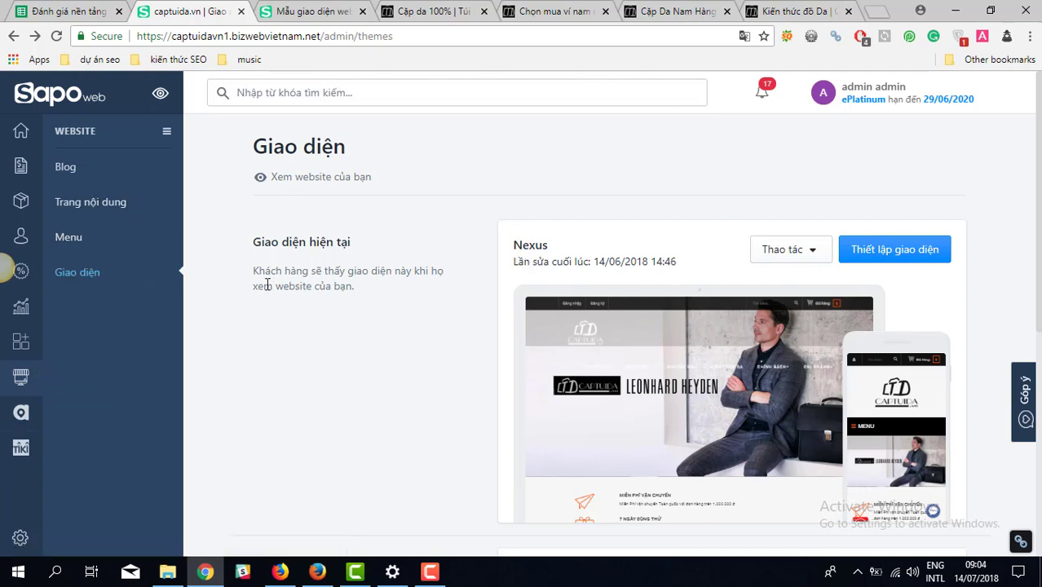
{"action": "left_click", "coordinate": [435, 7]}
{"action": "left_click", "coordinate": [514, 10]}
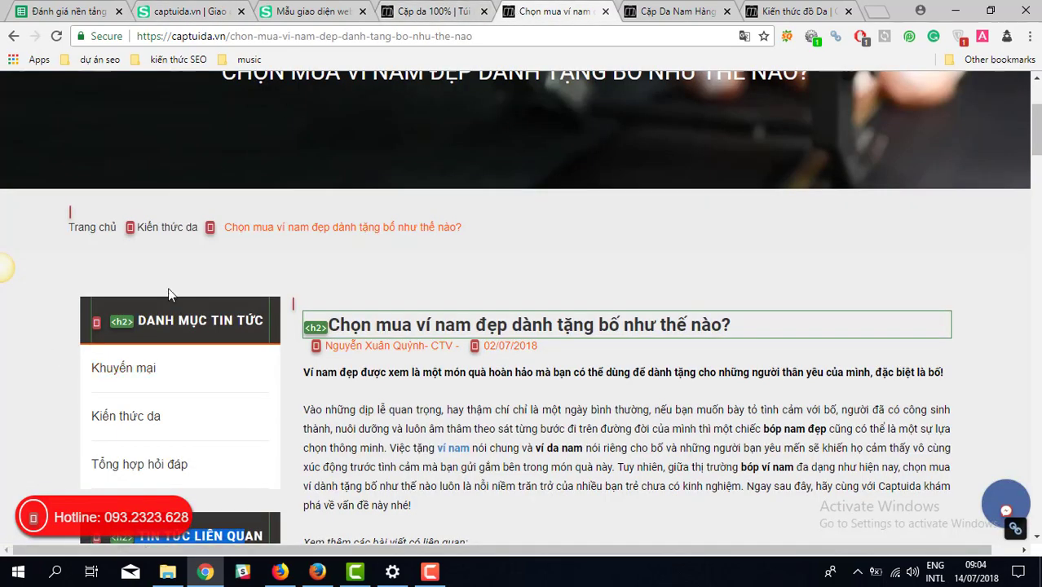
- In the Sapo theme admin, open the Nexus theme for HTML/CSS editing and load the theme.bwt layout file
{"action": "left_click", "coordinate": [177, 13]}
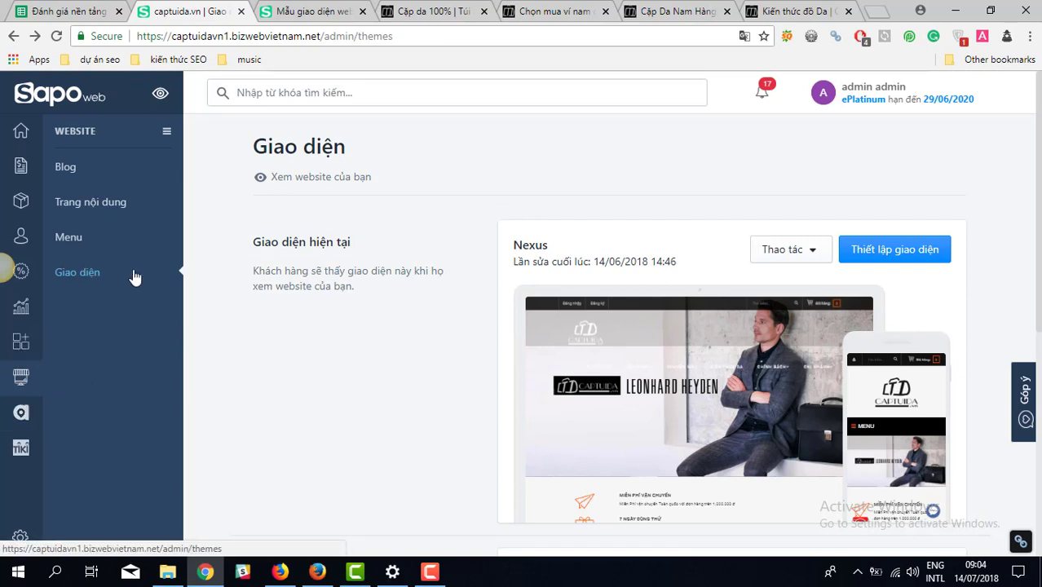
{"action": "left_click", "coordinate": [798, 249]}
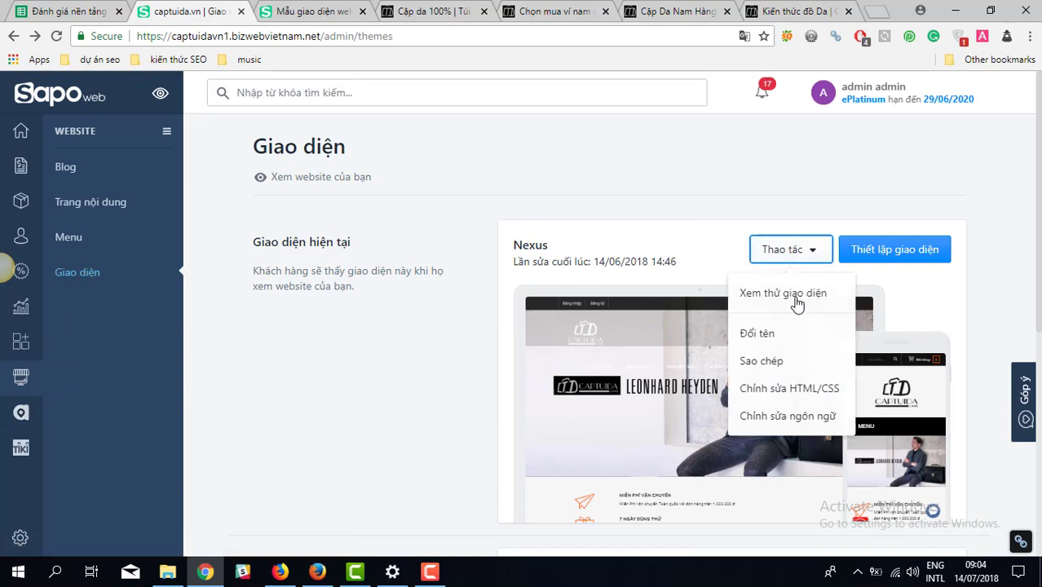
{"action": "left_click", "coordinate": [775, 388]}
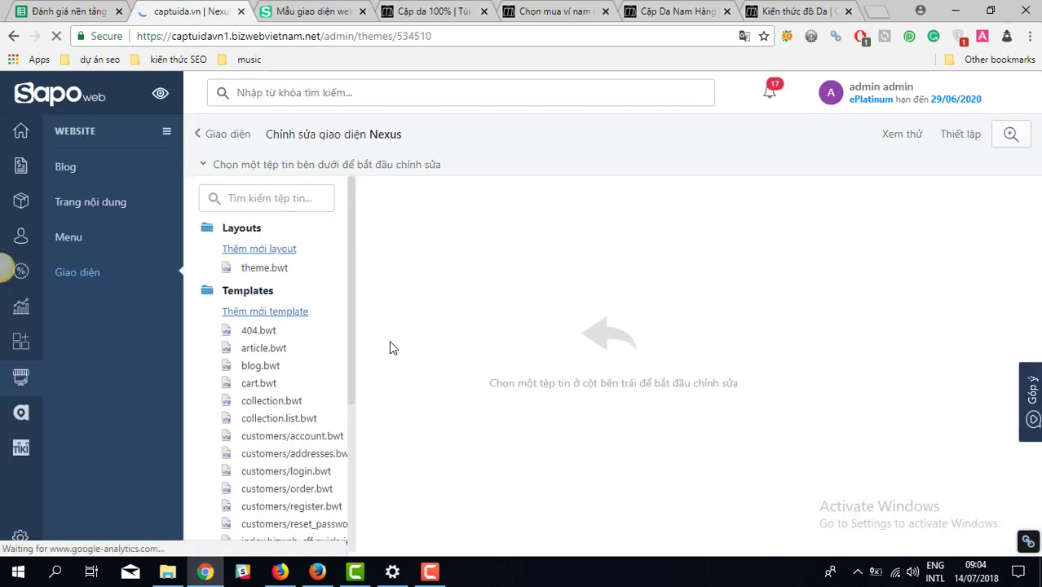
{"action": "left_click", "coordinate": [259, 269]}
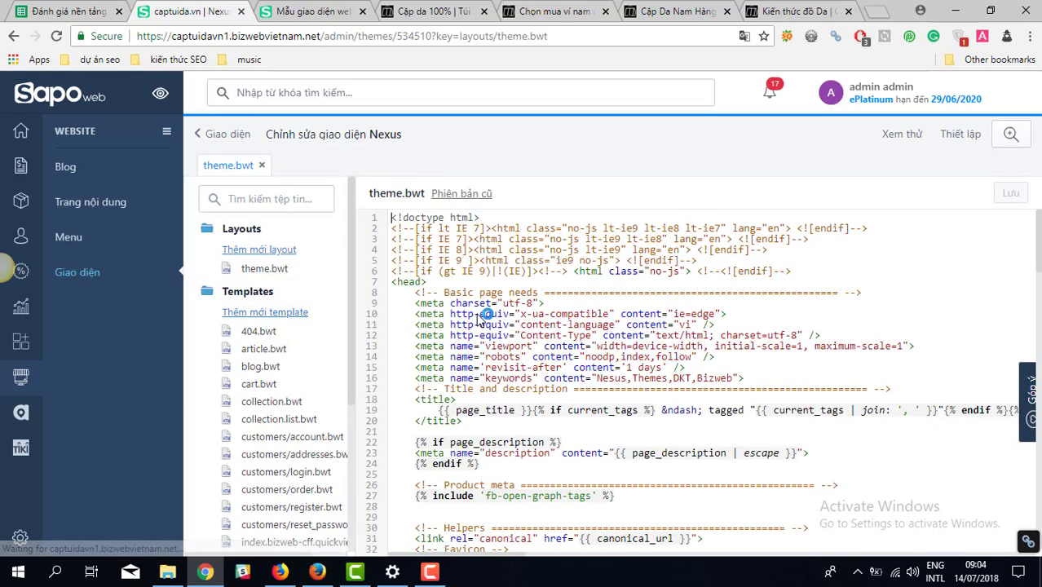
- Look through the theme.bwt code and the theme's list of layout and template files
{"action": "left_click_drag", "start_coordinate": [399, 240], "coordinate": [674, 551]}
{"action": "left_click", "coordinate": [570, 439]}
{"action": "scroll", "coordinate": [287, 385], "scroll_direction": "down", "scroll_amount": 1}
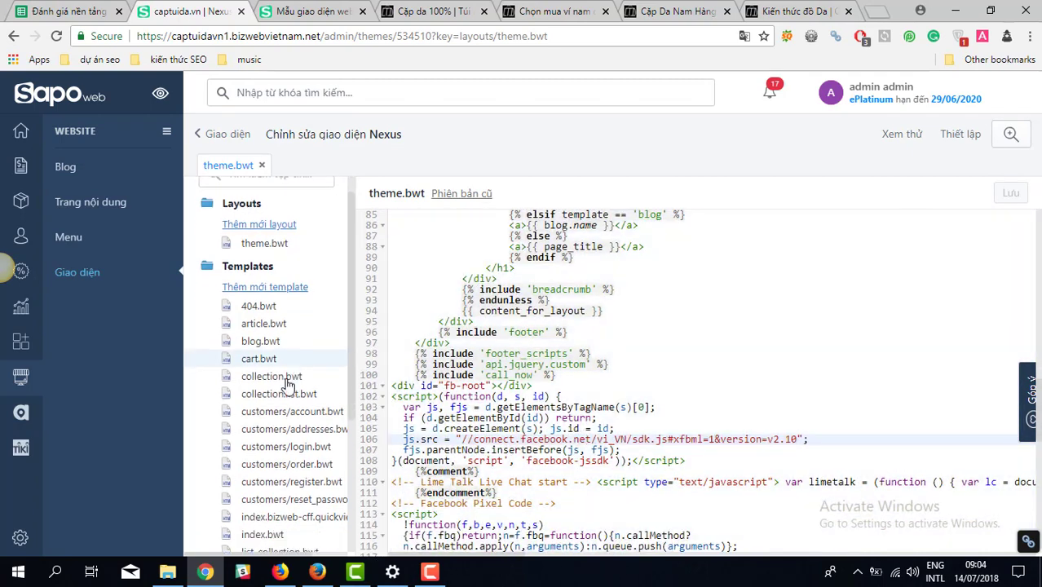
{"action": "scroll", "coordinate": [287, 385], "scroll_direction": "down", "scroll_amount": 3}
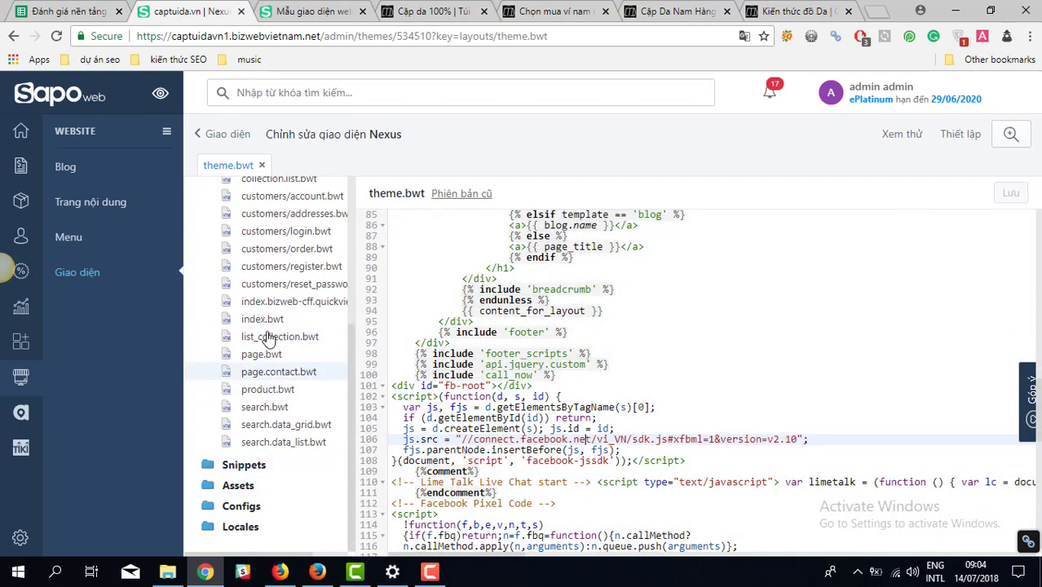
{"action": "scroll", "coordinate": [269, 339], "scroll_direction": "up", "scroll_amount": 4}
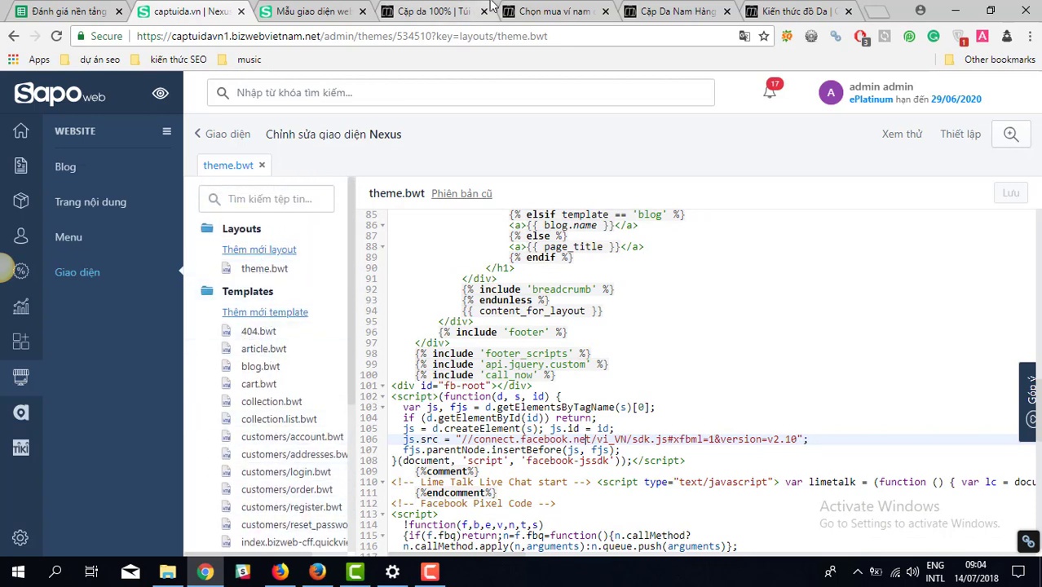
- Return to the wallet article page and look over the heading tags of its title and news sections
{"action": "left_click", "coordinate": [571, 10]}
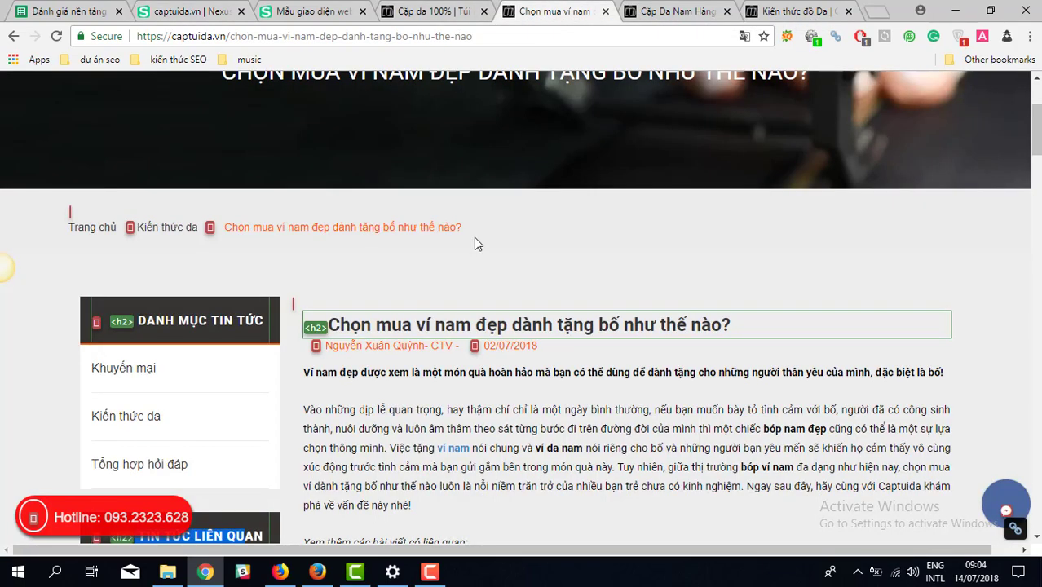
{"action": "scroll", "coordinate": [473, 237], "scroll_direction": "down", "scroll_amount": 5}
{"action": "scroll", "coordinate": [474, 237], "scroll_direction": "up", "scroll_amount": 3}
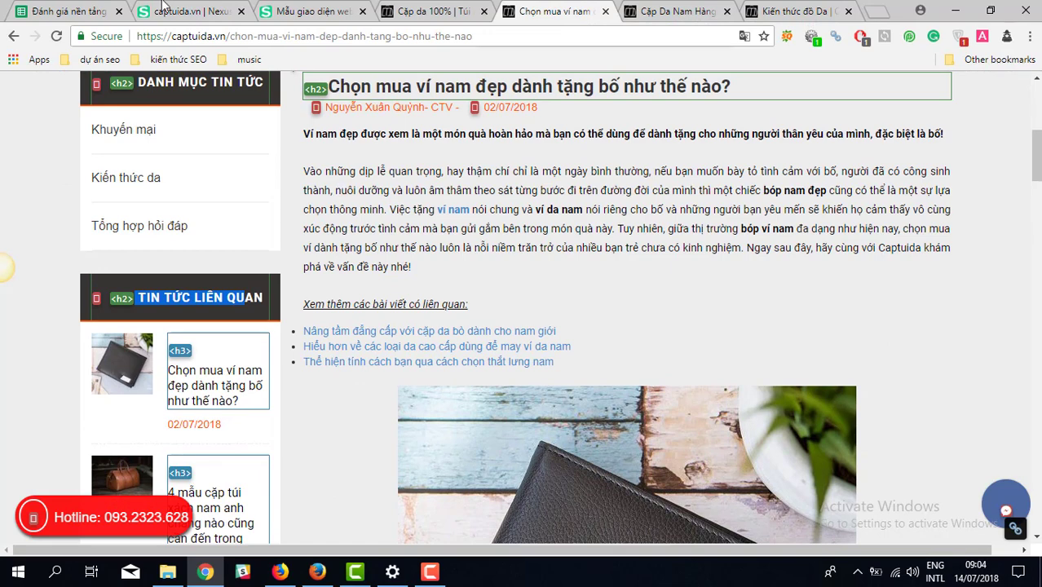
- Go back to the Nexus theme code editor and scan the template files through to the Locales folder
{"action": "key", "text": "ctrl+2"}
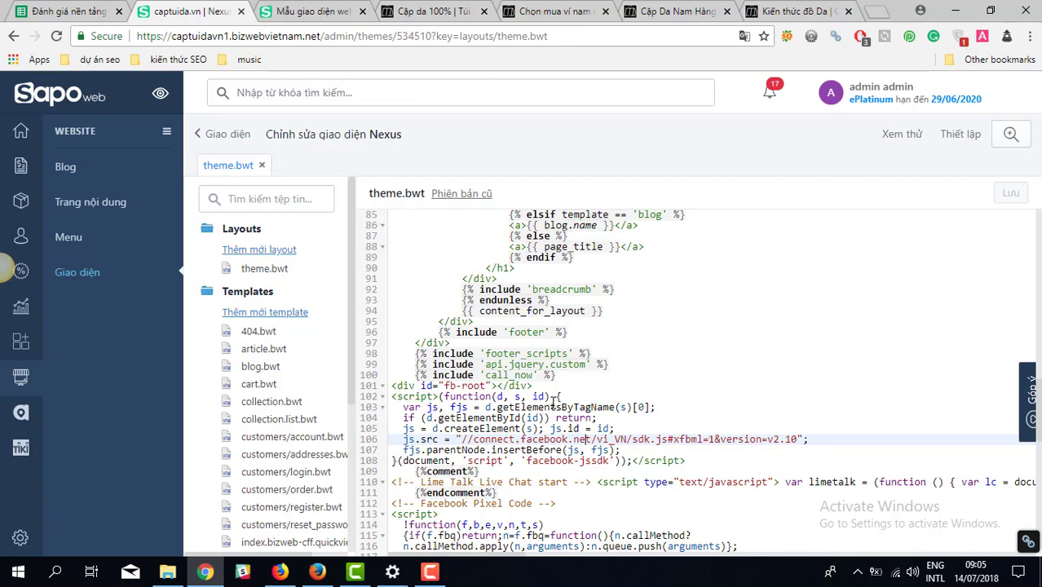
{"action": "scroll", "coordinate": [256, 388], "scroll_direction": "down", "scroll_amount": 3}
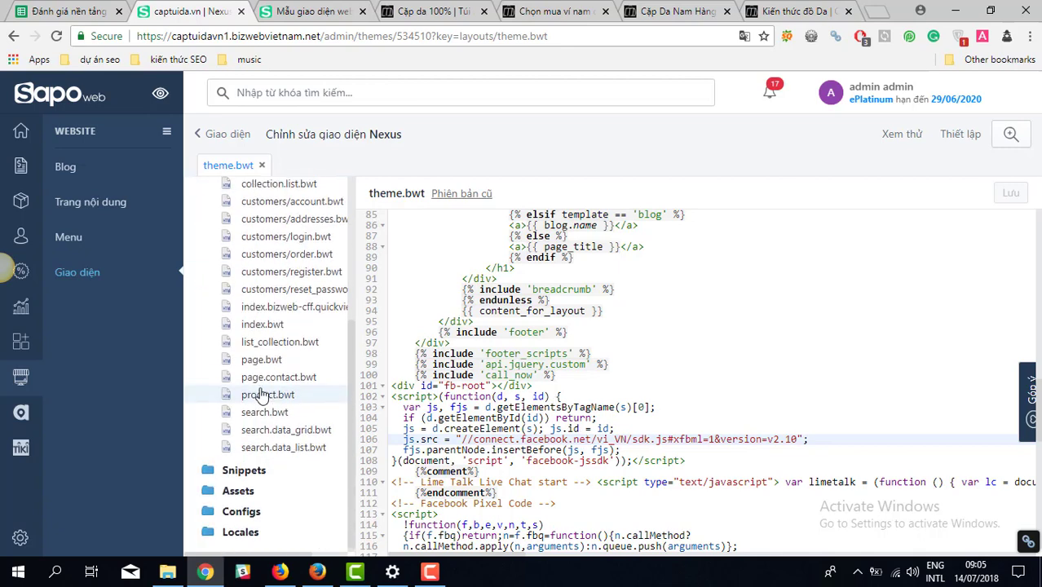
{"action": "scroll", "coordinate": [274, 383], "scroll_direction": "up", "scroll_amount": 3}
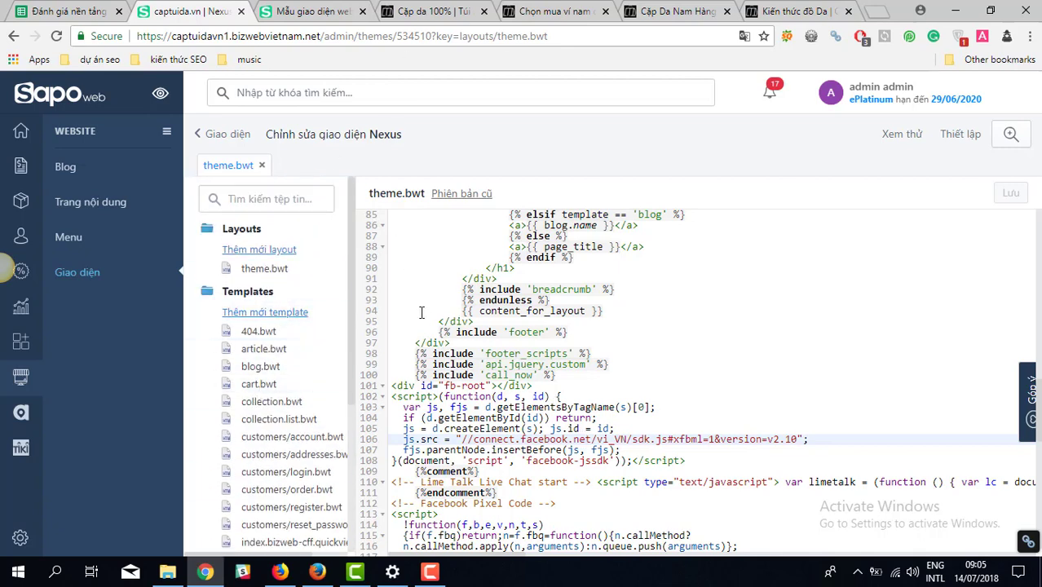
- Find and highlight the h1 block inside the banner_page_list div of theme.bwt, and look over the template files again
{"action": "scroll", "coordinate": [421, 314], "scroll_direction": "down", "scroll_amount": 2}
{"action": "scroll", "coordinate": [423, 317], "scroll_direction": "down", "scroll_amount": 2}
{"action": "scroll", "coordinate": [424, 315], "scroll_direction": "up", "scroll_amount": 6}
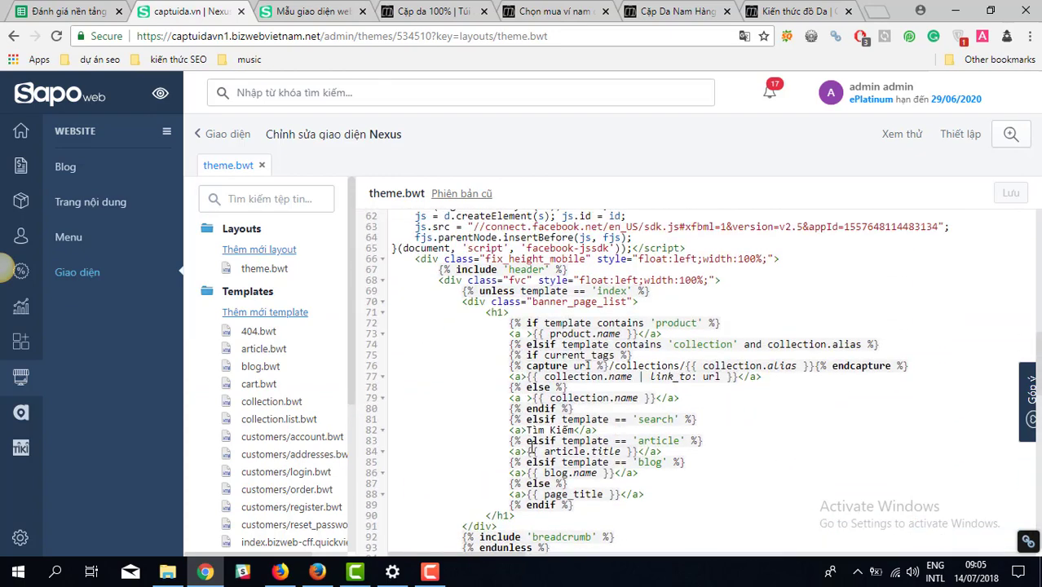
{"action": "left_click_drag", "start_coordinate": [512, 510], "coordinate": [485, 311]}
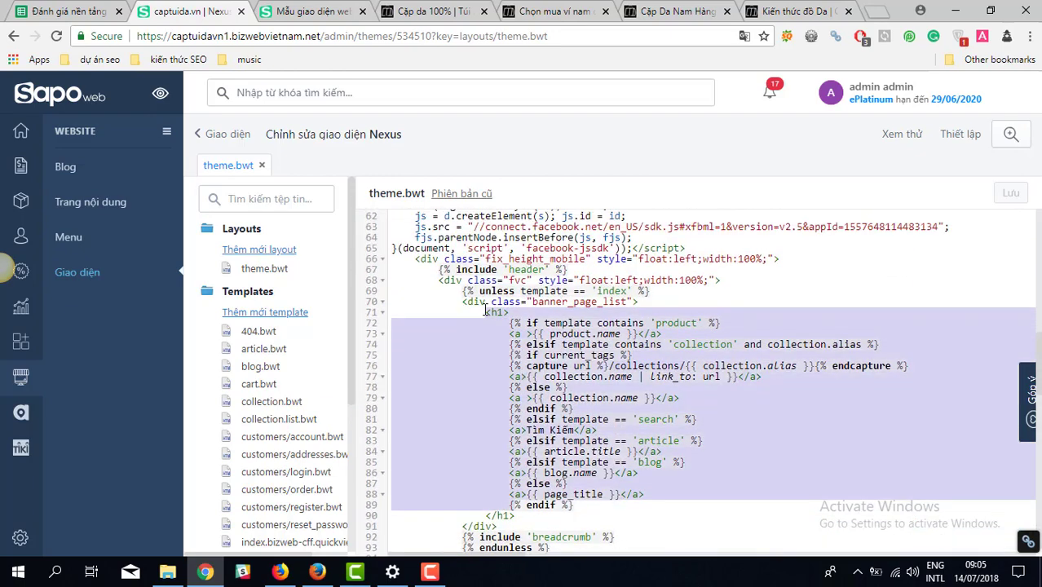
{"action": "scroll", "coordinate": [432, 377], "scroll_direction": "down", "scroll_amount": 3}
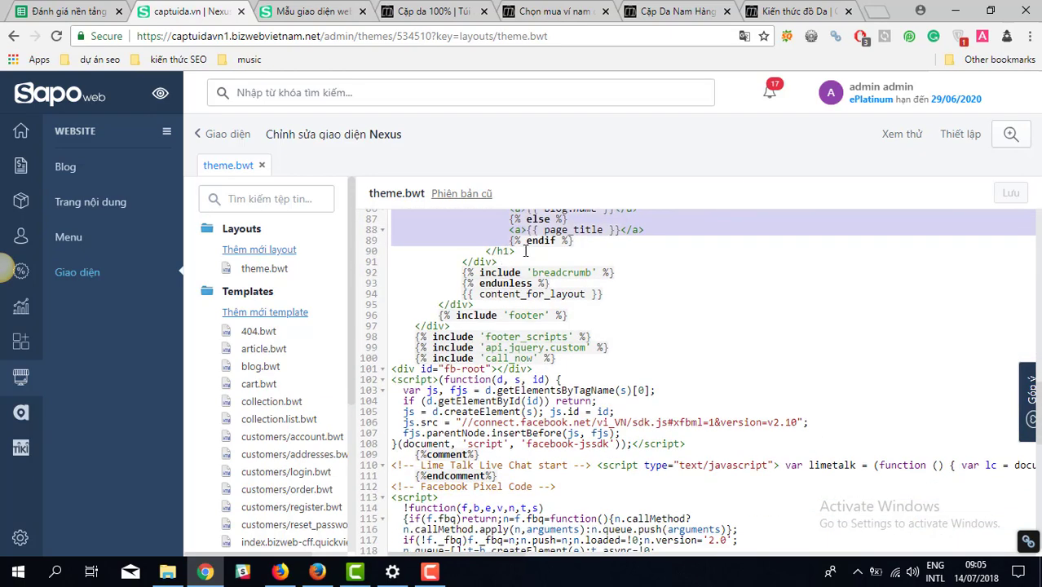
{"action": "left_click", "coordinate": [524, 251]}
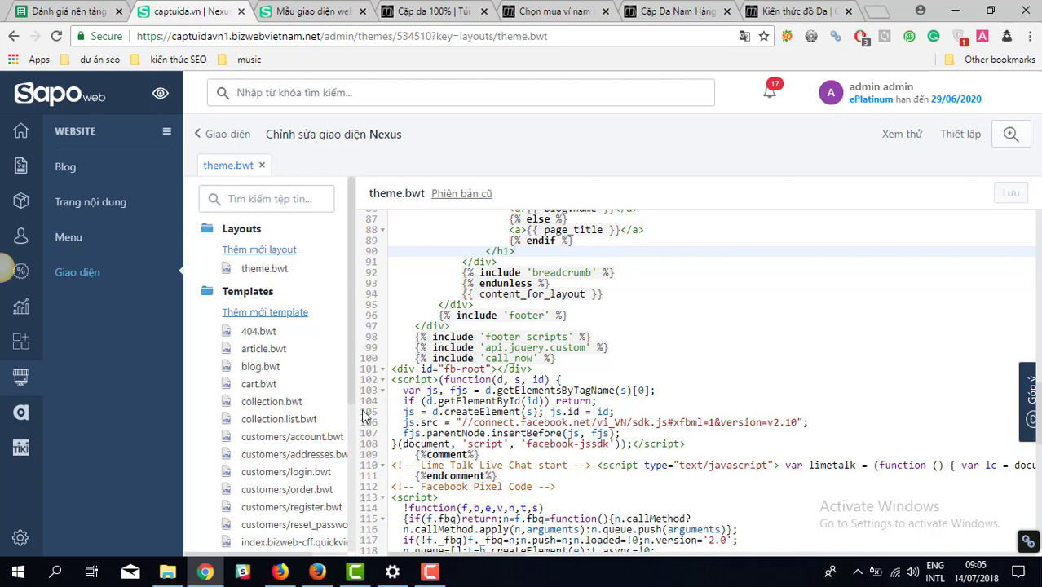
{"action": "scroll", "coordinate": [244, 480], "scroll_direction": "down", "scroll_amount": 3}
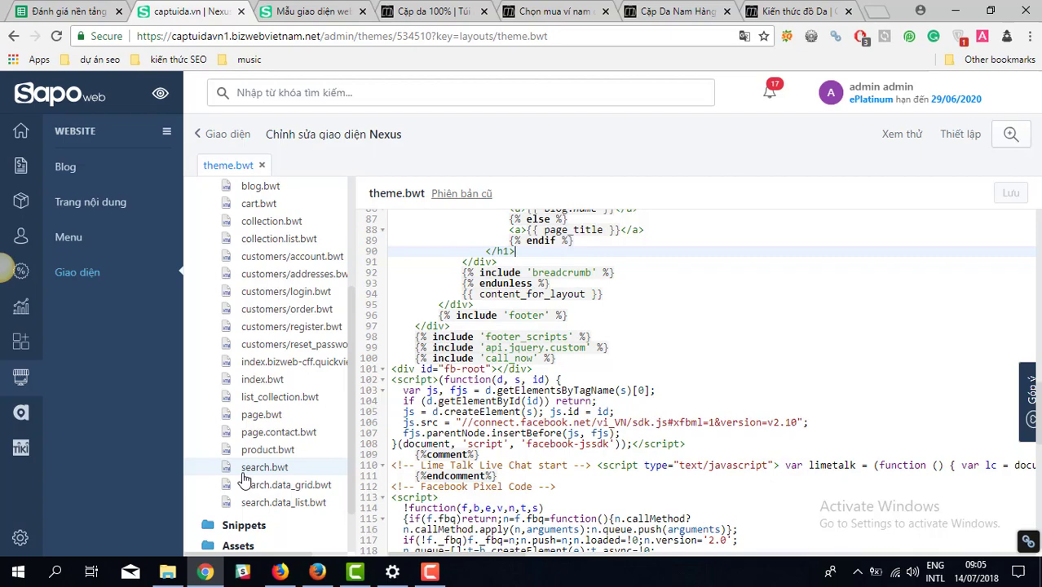
- Examine the heading tags marked on the captuida.vn storefront homepage, from the banner to the “Túi da nhiều like nhất” section
{"action": "left_click", "coordinate": [437, 12]}
{"action": "scroll", "coordinate": [373, 384], "scroll_direction": "down", "scroll_amount": 15}
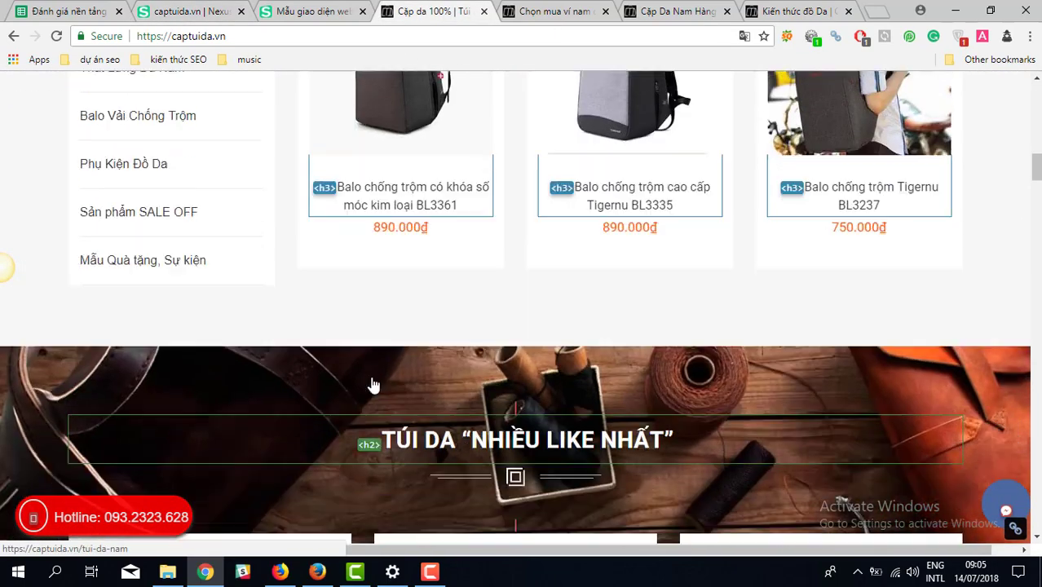
{"action": "scroll", "coordinate": [373, 384], "scroll_direction": "up", "scroll_amount": 6}
{"action": "scroll", "coordinate": [373, 385], "scroll_direction": "up", "scroll_amount": 4}
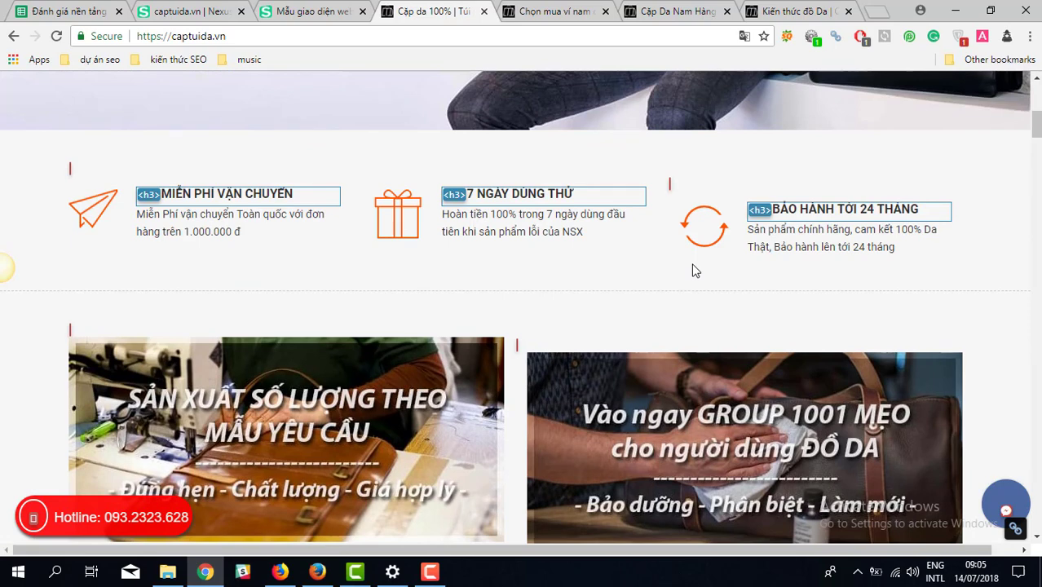
{"action": "scroll", "coordinate": [693, 271], "scroll_direction": "up", "scroll_amount": 6}
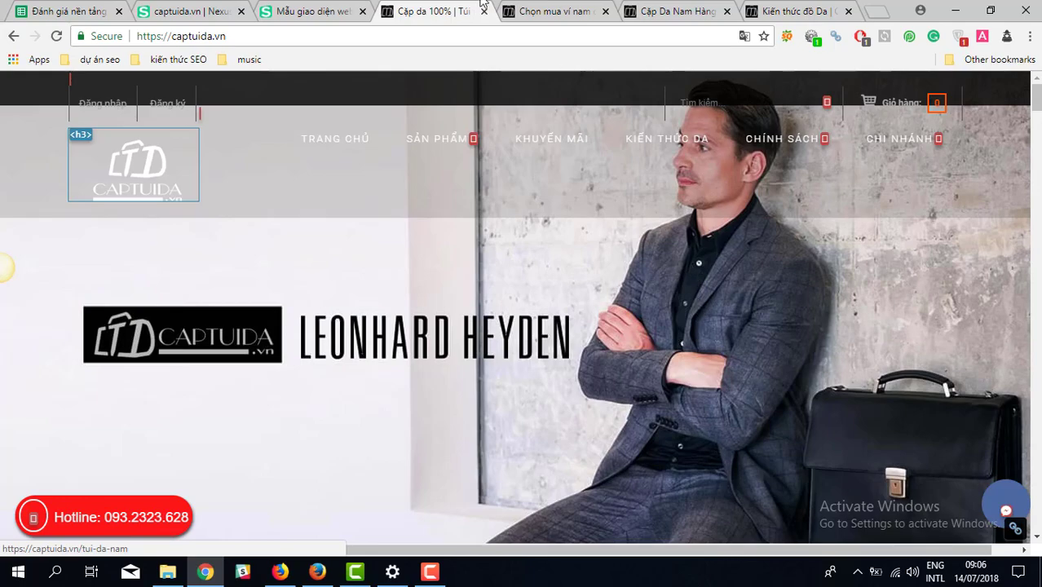
{"action": "scroll", "coordinate": [298, 507], "scroll_direction": "down", "scroll_amount": 5}
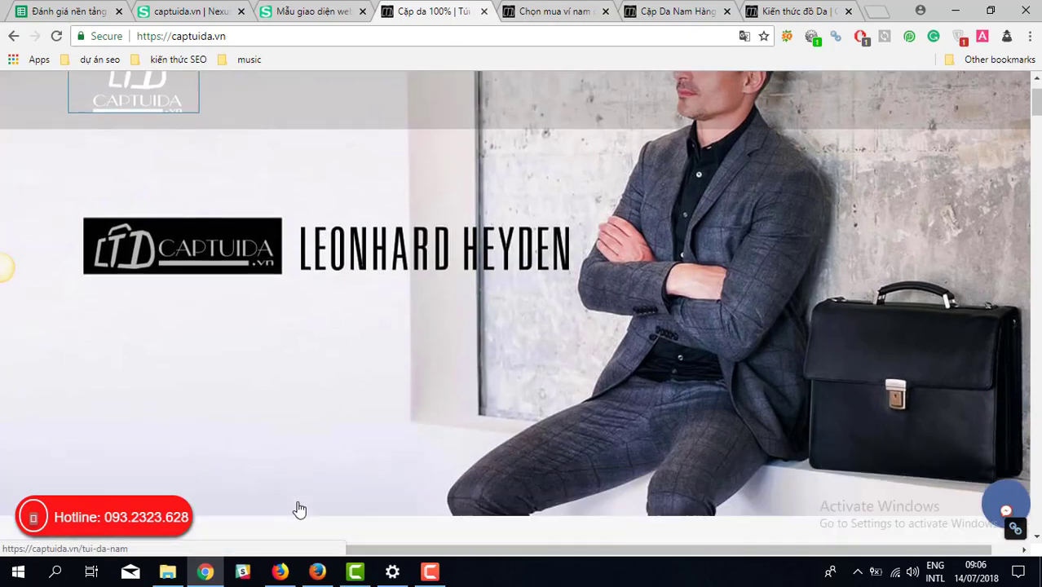
{"action": "scroll", "coordinate": [298, 508], "scroll_direction": "down", "scroll_amount": 10}
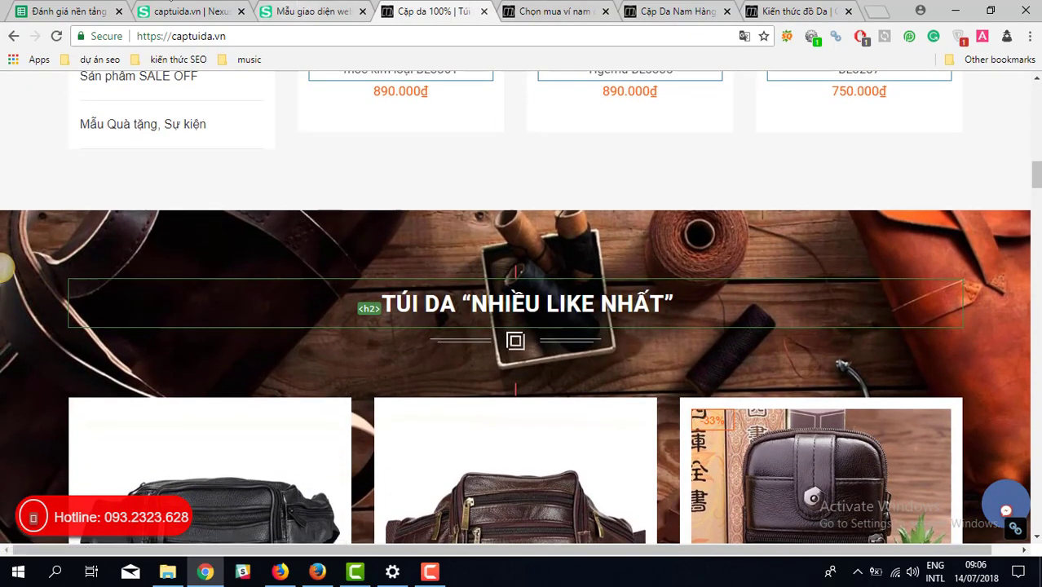
- Review the code heading and Code rows on the nhận xét sheet of the “Đánh giá nền tảng web sapo” spreadsheet
{"action": "left_click", "coordinate": [69, 11]}
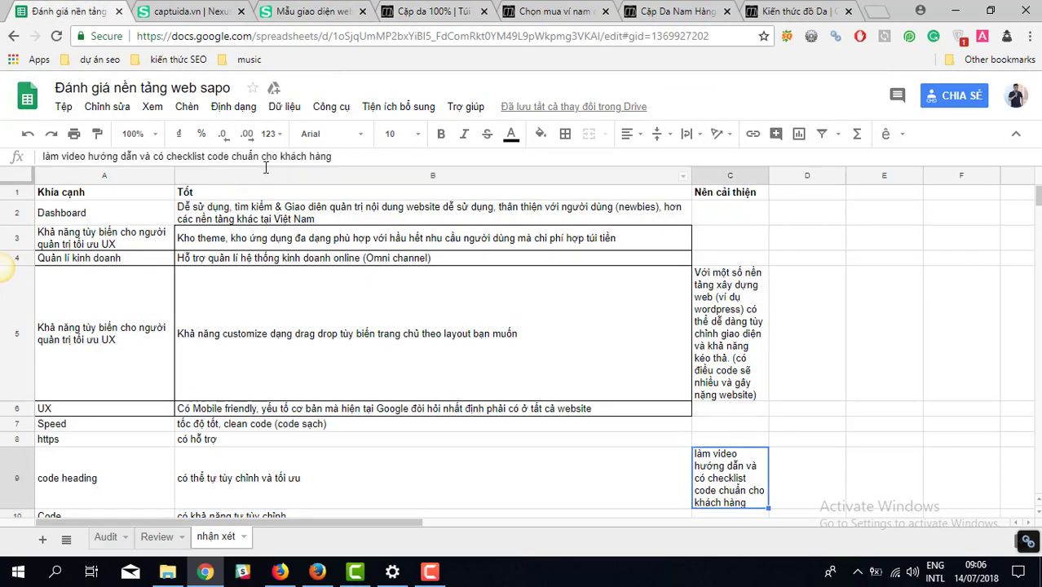
{"action": "key", "text": "Down"}
{"action": "scroll", "coordinate": [265, 167], "scroll_direction": "down", "scroll_amount": 2}
{"action": "key", "text": "Right"}
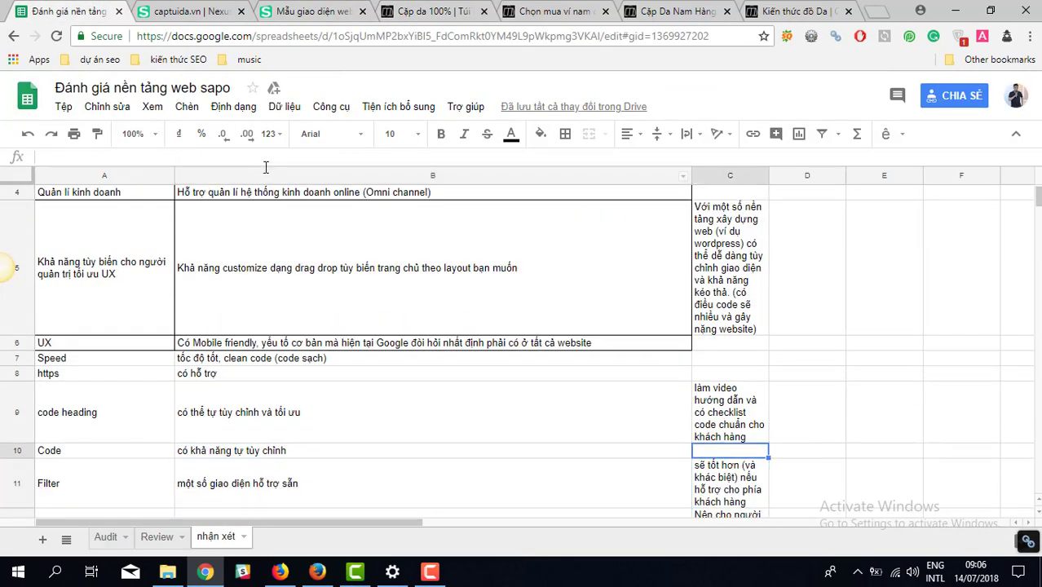
{"action": "key", "text": "Up"}
{"action": "key", "text": "Left"}
{"action": "key", "text": "Down"}
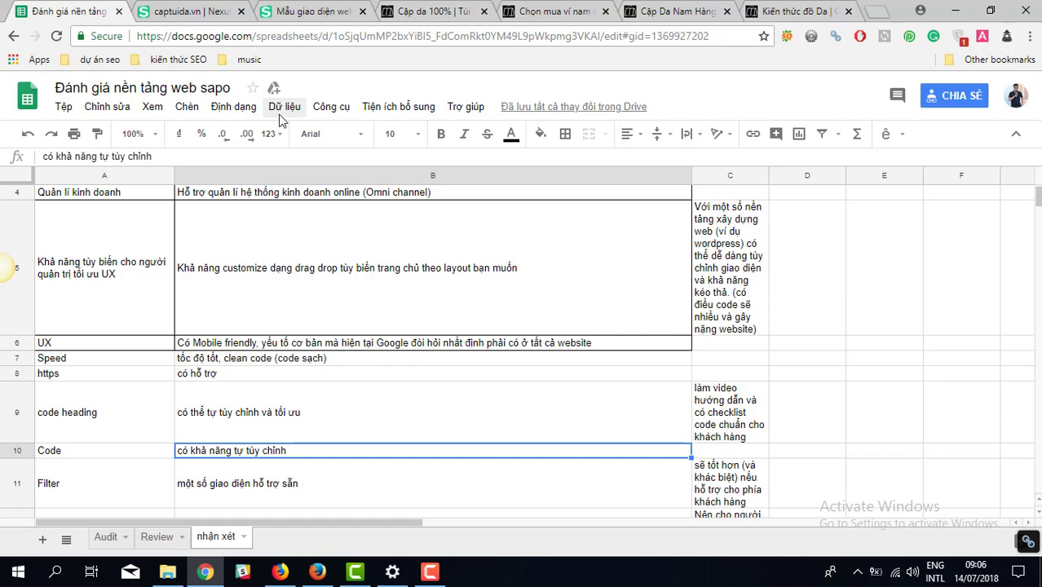
- Return to the captuida.vn homepage and examine the heading tags on its “Nhiều like nhất” product sections
{"action": "left_click", "coordinate": [469, 9]}
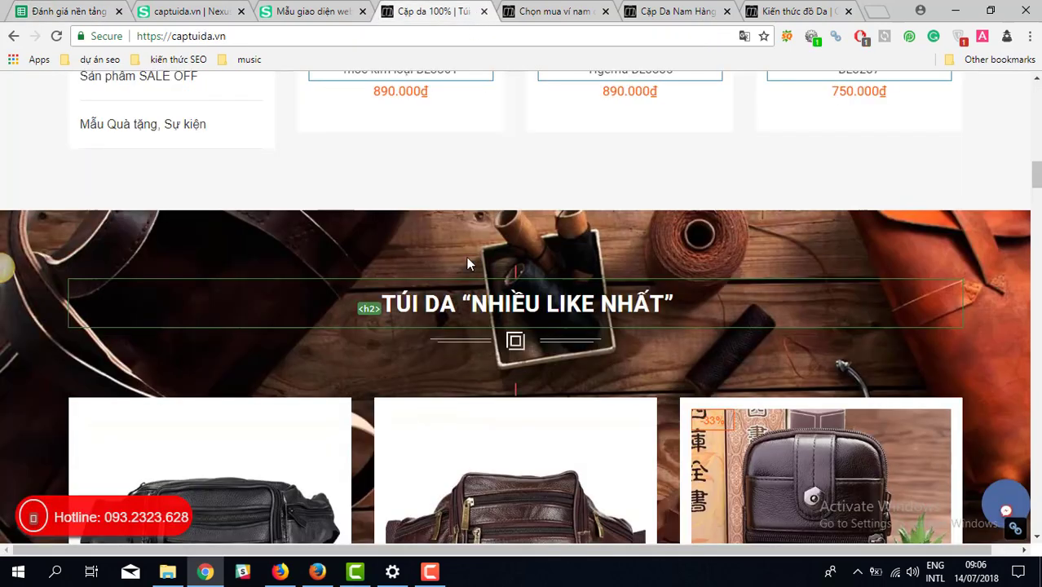
{"action": "scroll", "coordinate": [1039, 199], "scroll_direction": "down", "scroll_amount": 15}
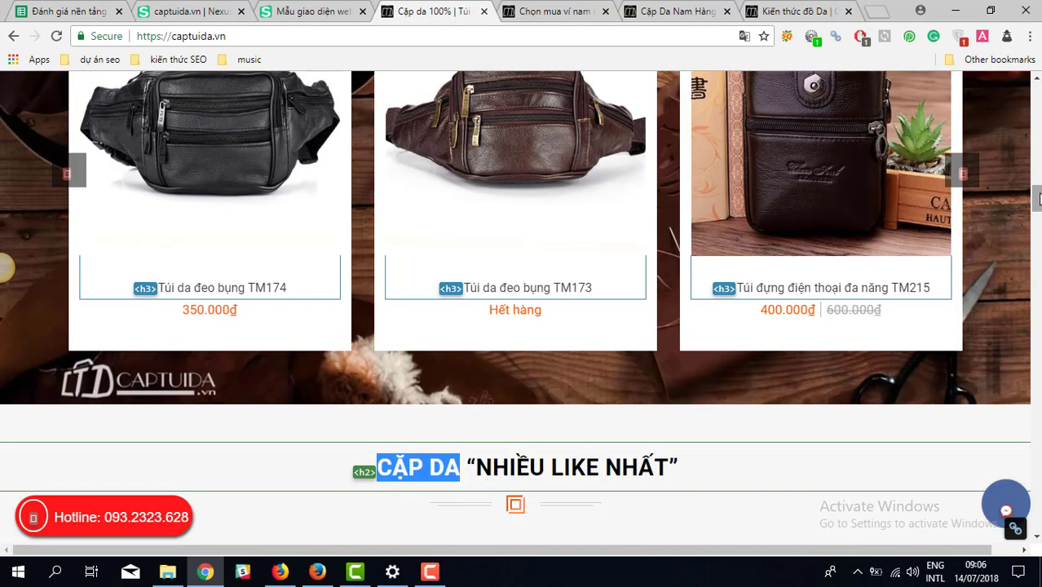
{"action": "scroll", "coordinate": [6, 267], "scroll_direction": "down", "scroll_amount": 10}
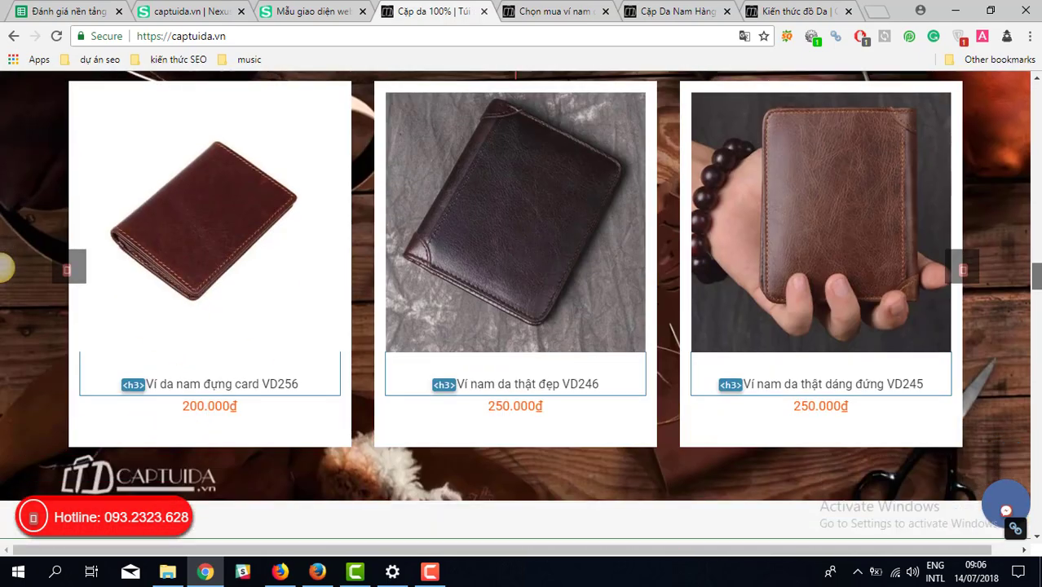
{"action": "scroll", "coordinate": [6, 267], "scroll_direction": "down", "scroll_amount": 3}
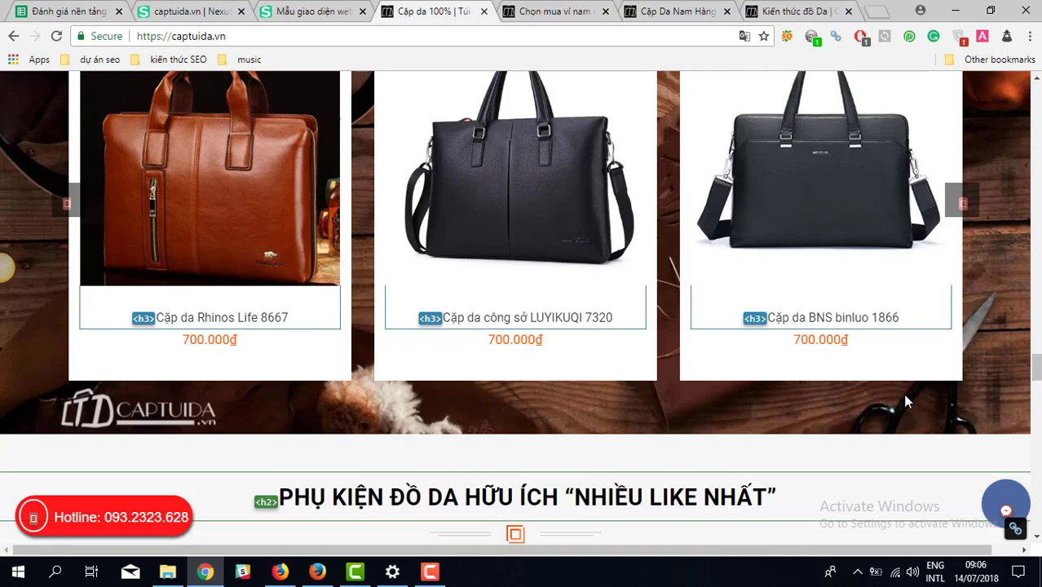
{"action": "scroll", "coordinate": [905, 401], "scroll_direction": "down", "scroll_amount": 20}
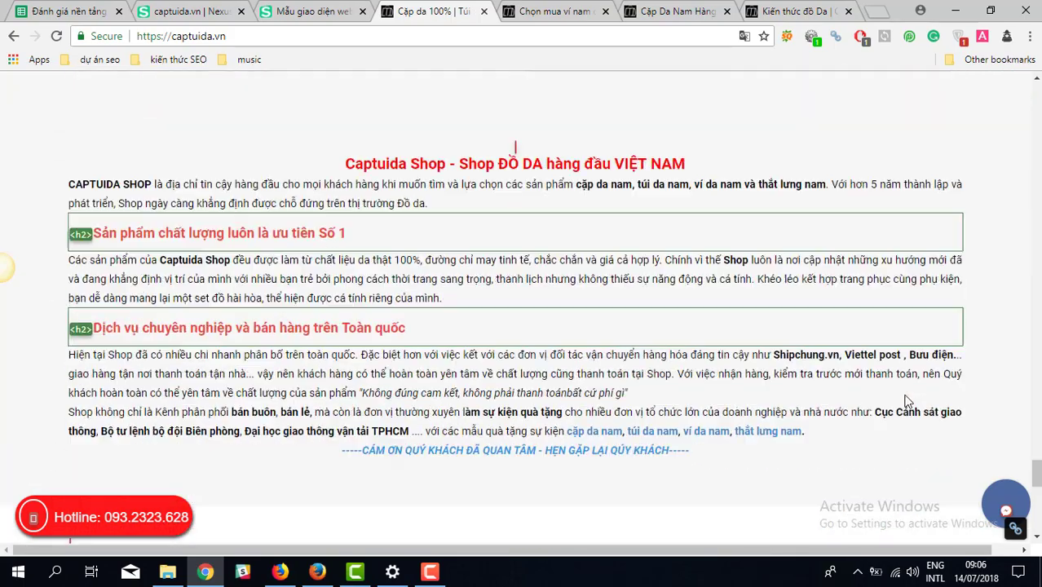
- Examine the Captuida Shop introduction text and its headings near the end of the homepage, highlighting the whole block
{"action": "scroll", "coordinate": [905, 402], "scroll_direction": "up", "scroll_amount": 4}
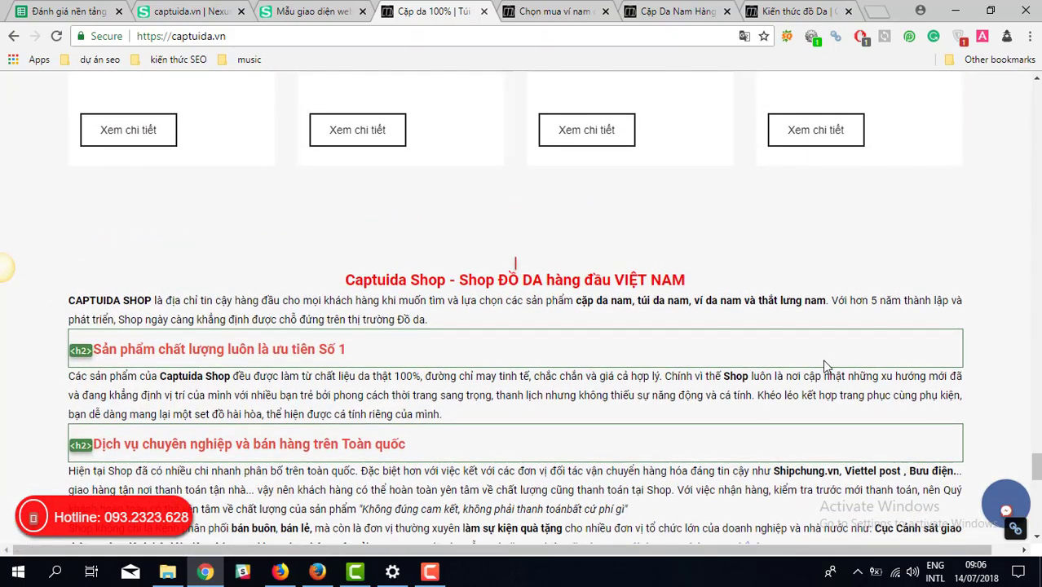
{"action": "scroll", "coordinate": [806, 376], "scroll_direction": "down", "scroll_amount": 3}
{"action": "scroll", "coordinate": [806, 379], "scroll_direction": "up", "scroll_amount": 10}
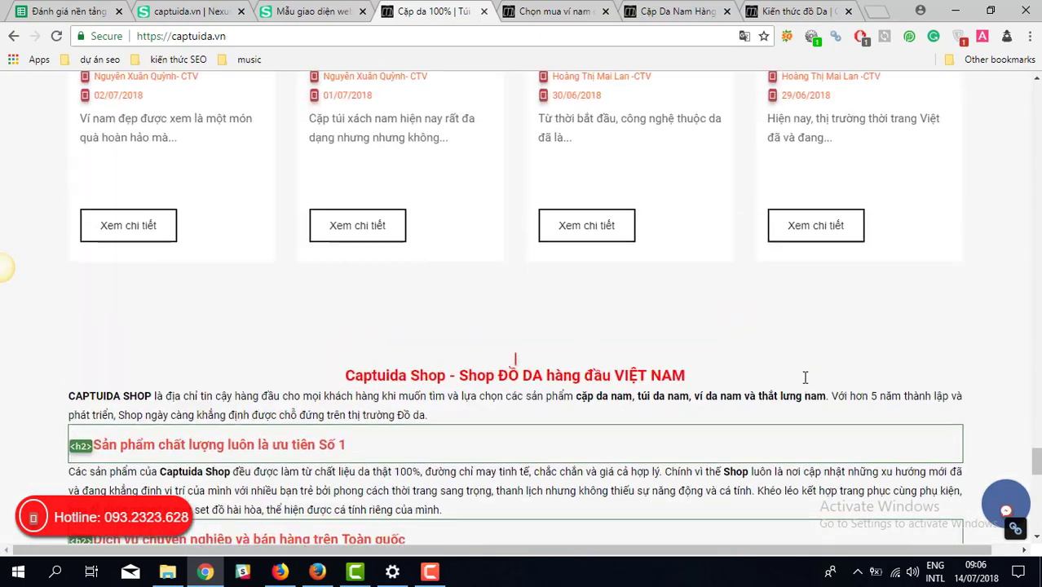
{"action": "scroll", "coordinate": [805, 388], "scroll_direction": "down", "scroll_amount": 10}
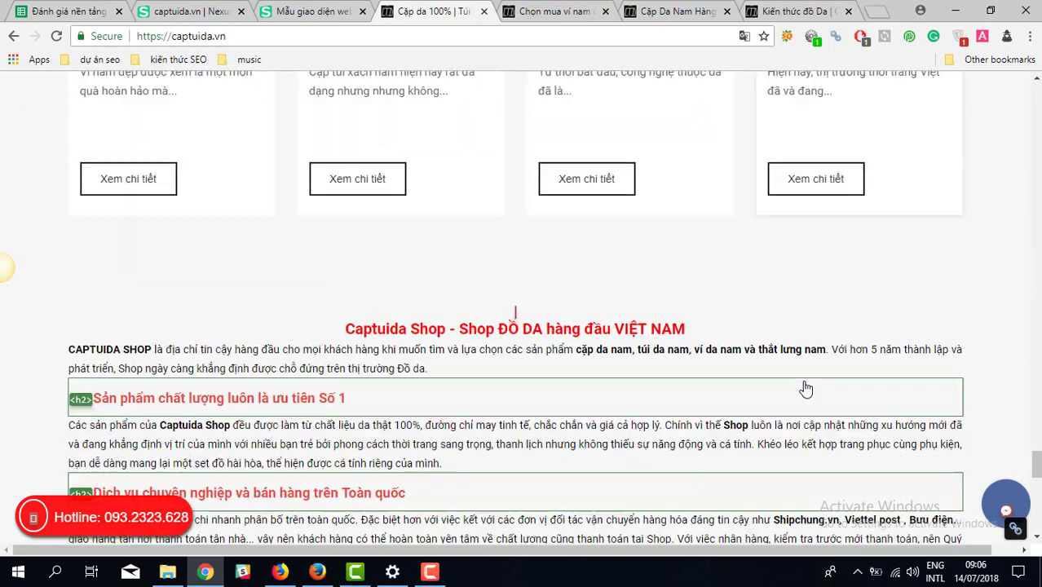
{"action": "left_click_drag", "start_coordinate": [356, 244], "coordinate": [858, 524]}
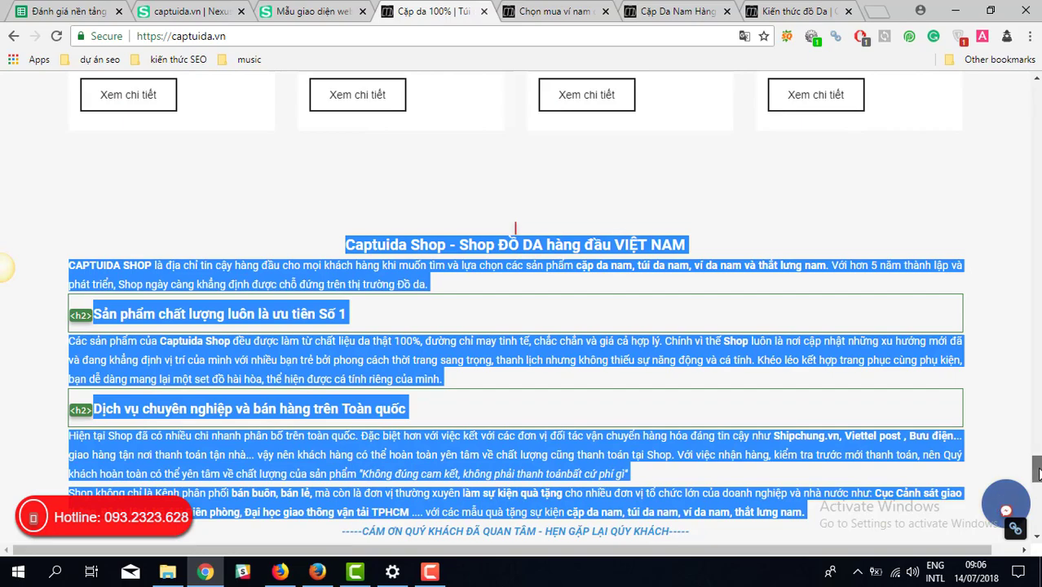
{"action": "scroll", "coordinate": [926, 118], "scroll_direction": "up", "scroll_amount": 10}
{"action": "scroll", "coordinate": [584, 205], "scroll_direction": "up", "scroll_amount": 5}
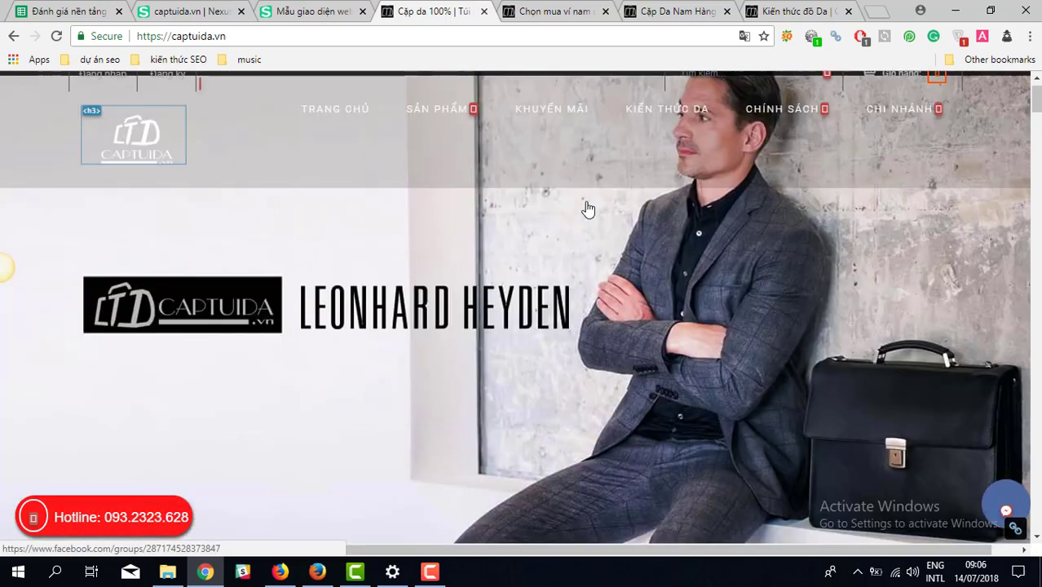
- Open the Cặp Da Nam category page and look through its product listing, highlighting the product cards
{"action": "left_click", "coordinate": [706, 10]}
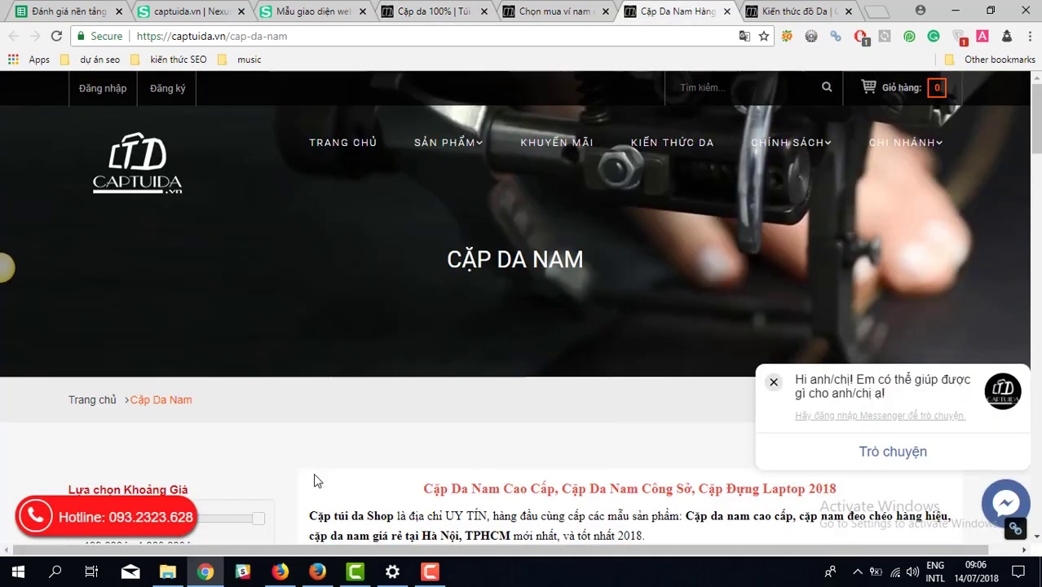
{"action": "scroll", "coordinate": [317, 468], "scroll_direction": "down", "scroll_amount": 10}
{"action": "scroll", "coordinate": [316, 468], "scroll_direction": "down", "scroll_amount": 3}
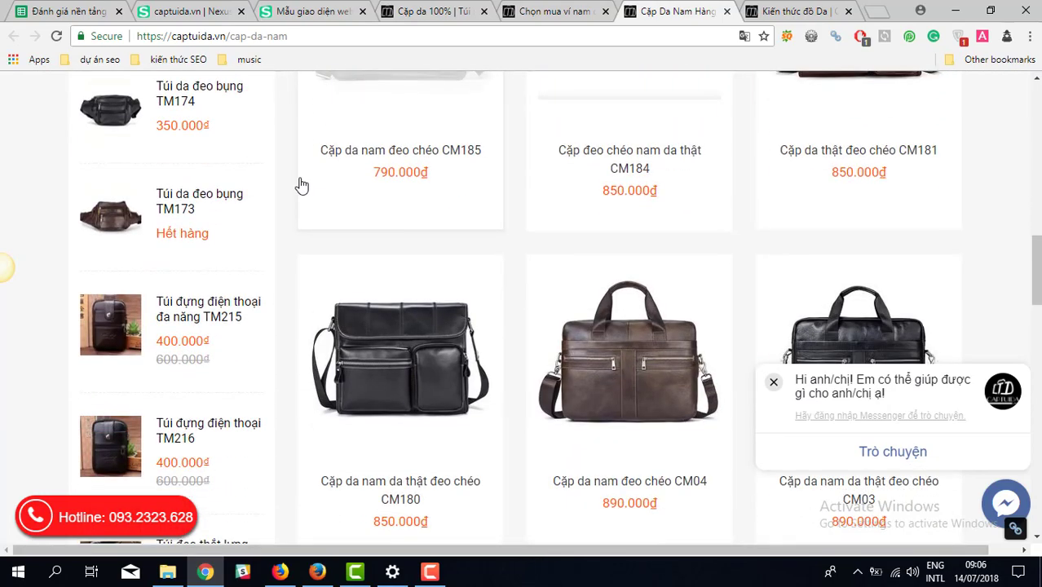
{"action": "left_click_drag", "start_coordinate": [300, 184], "coordinate": [671, 481]}
{"action": "scroll", "coordinate": [786, 307], "scroll_direction": "down", "scroll_amount": 3}
{"action": "left_click_drag", "start_coordinate": [628, 358], "coordinate": [955, 251]}
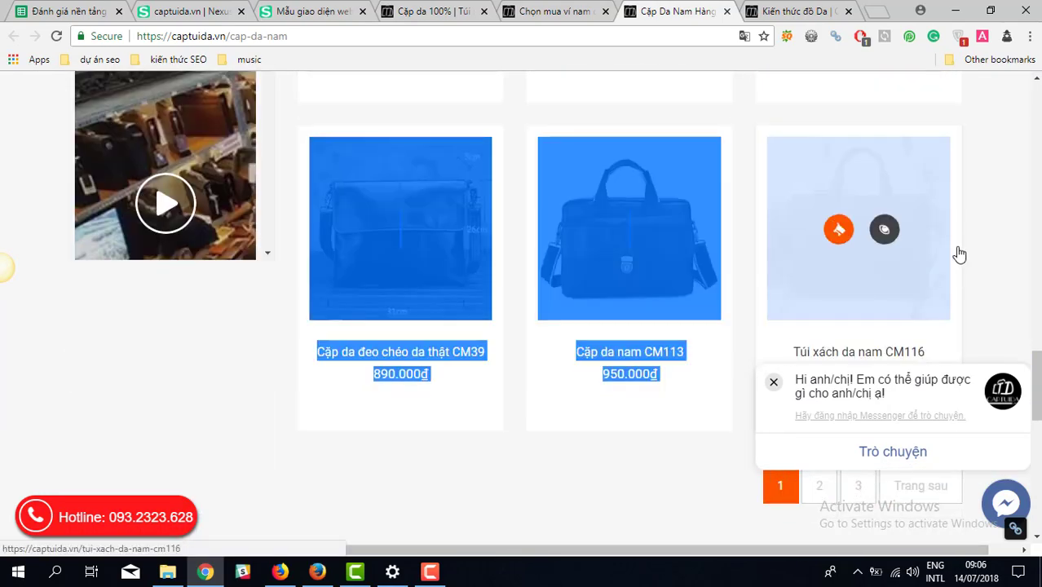
- Read the category description above the Cặp Da Nam product list and close the chat popup covering it
{"action": "scroll", "coordinate": [956, 251], "scroll_direction": "up", "scroll_amount": 10}
{"action": "scroll", "coordinate": [955, 252], "scroll_direction": "up", "scroll_amount": 2}
{"action": "scroll", "coordinate": [533, 240], "scroll_direction": "down", "scroll_amount": 1}
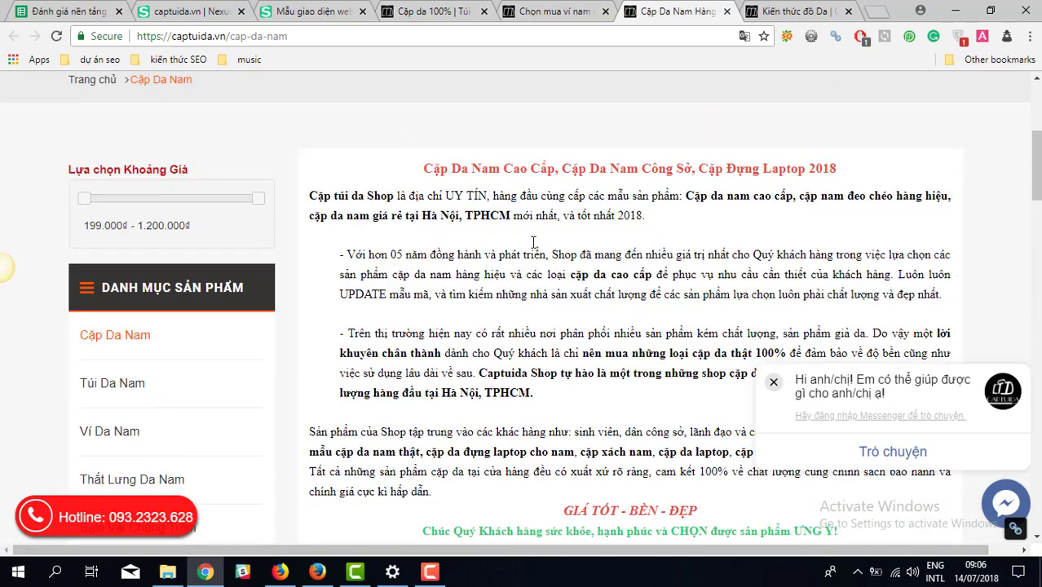
{"action": "left_click_drag", "start_coordinate": [423, 168], "coordinate": [730, 488]}
{"action": "scroll", "coordinate": [730, 487], "scroll_direction": "down", "scroll_amount": 1}
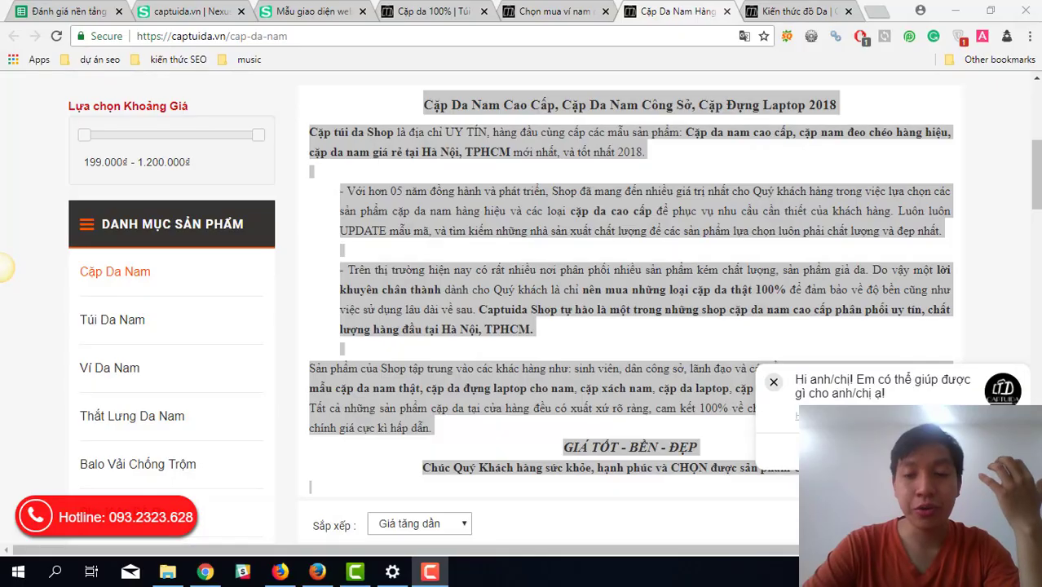
{"action": "left_click", "coordinate": [752, 305]}
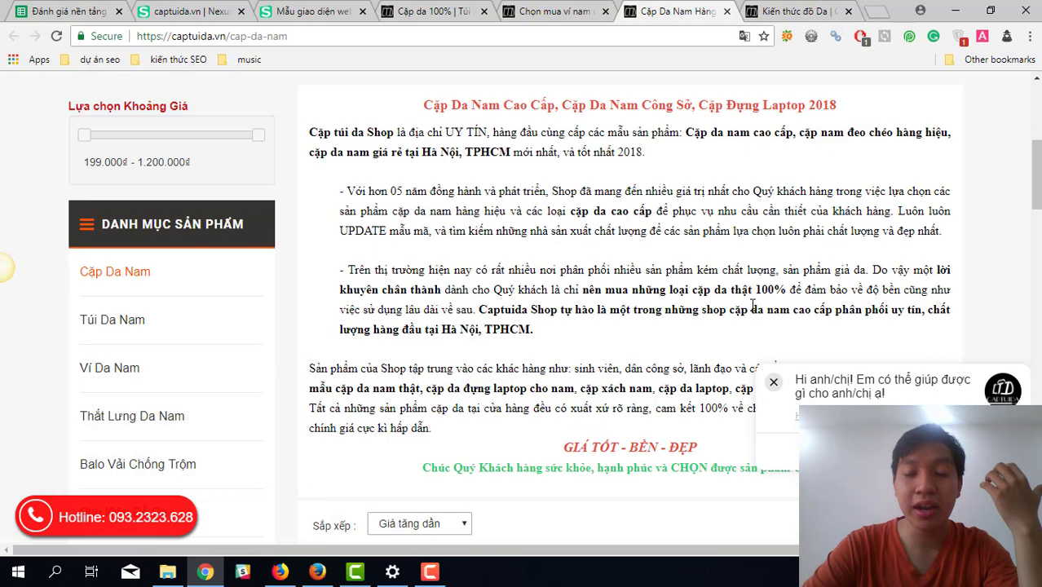
{"action": "left_click", "coordinate": [773, 382]}
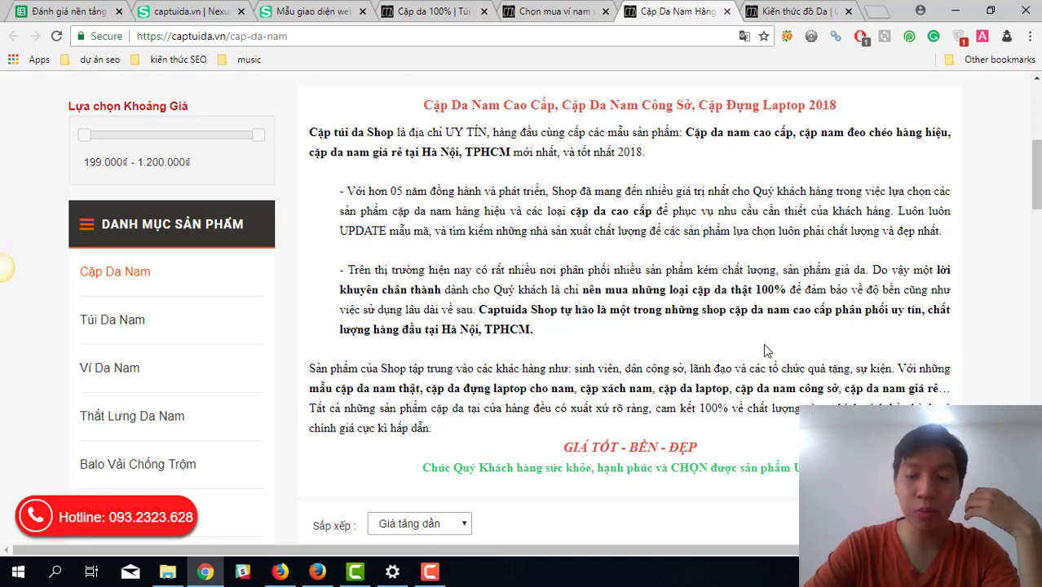
- Glance at the wallet gift article, and return to the Cặp Da Nam category to compare its products with its description text
{"action": "left_click", "coordinate": [522, 12]}
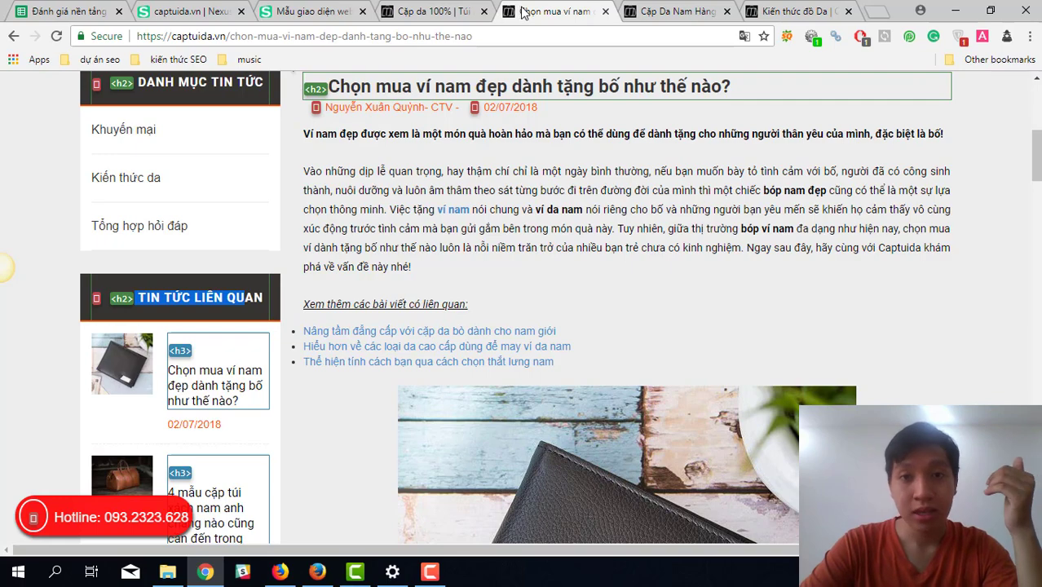
{"action": "left_click", "coordinate": [644, 13]}
{"action": "scroll", "coordinate": [477, 304], "scroll_direction": "down", "scroll_amount": 7}
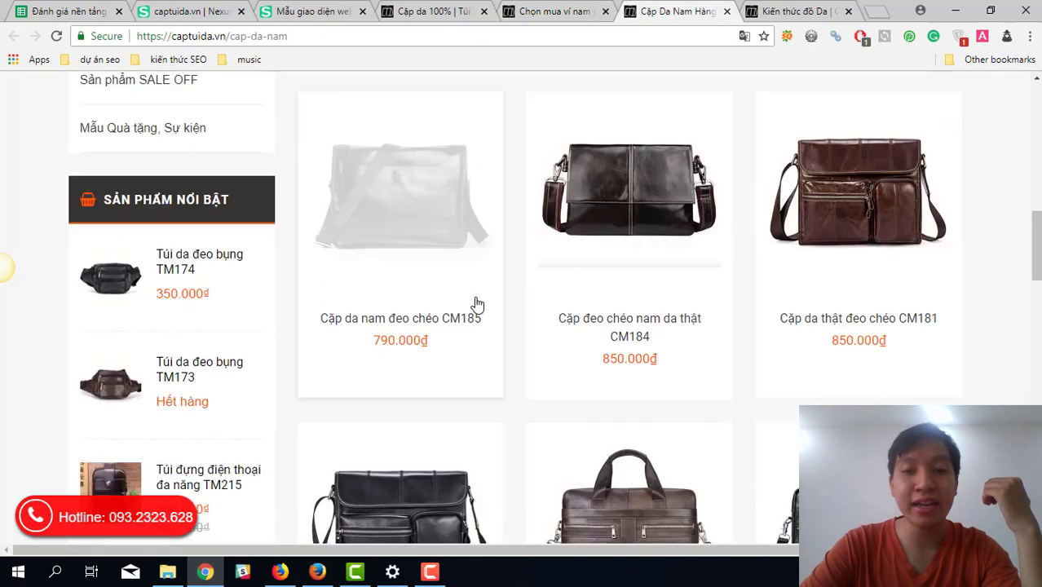
{"action": "scroll", "coordinate": [357, 256], "scroll_direction": "up", "scroll_amount": 1}
{"action": "scroll", "coordinate": [310, 202], "scroll_direction": "up", "scroll_amount": 2}
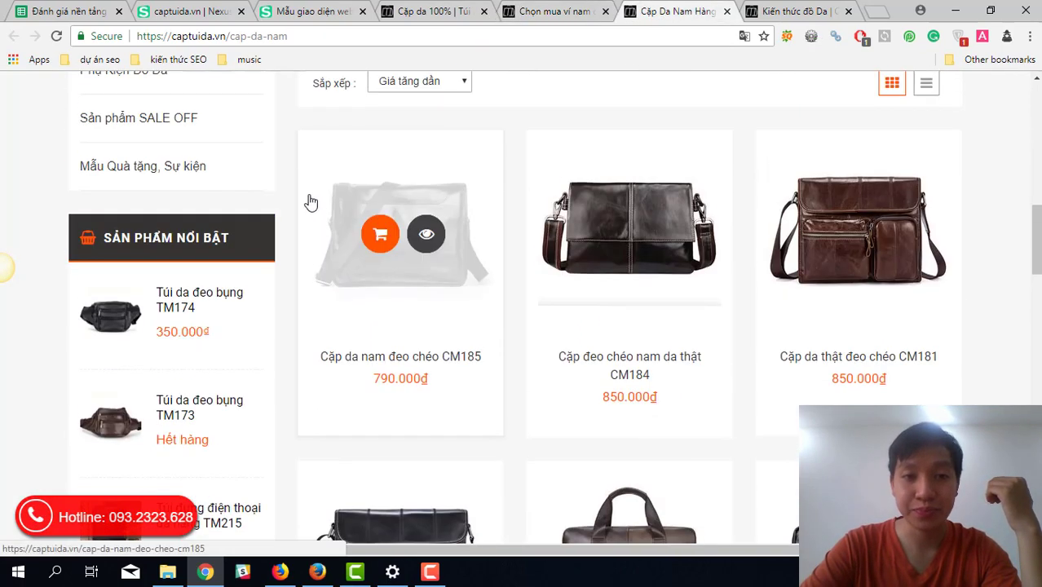
{"action": "scroll", "coordinate": [597, 277], "scroll_direction": "up", "scroll_amount": 4}
{"action": "left_click_drag", "start_coordinate": [597, 277], "coordinate": [340, 100]}
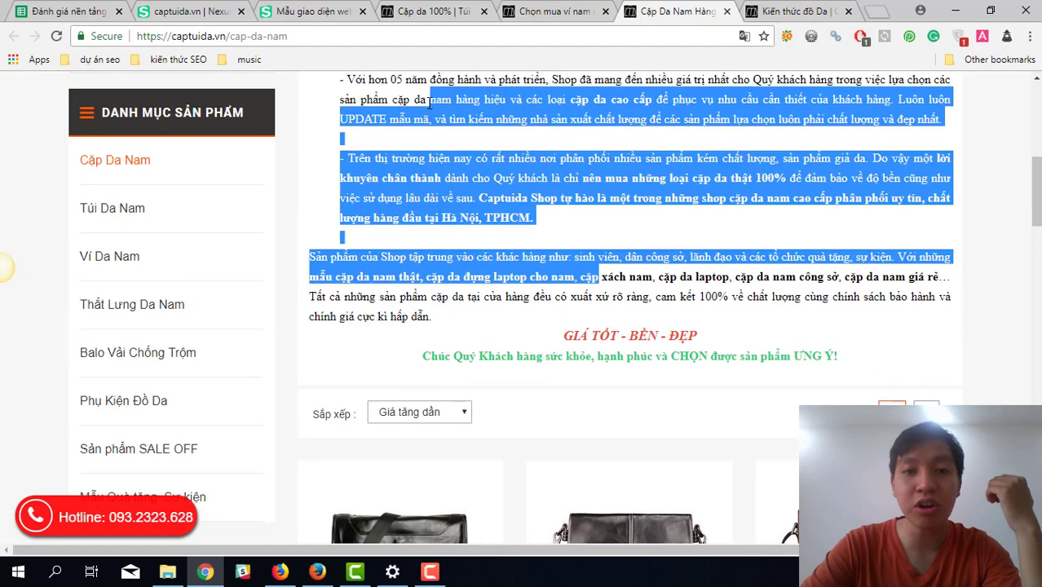
{"action": "left_click", "coordinate": [338, 338]}
- Examine how the product grid is laid out beneath the Cặp Da Nam category description
{"action": "scroll", "coordinate": [338, 336], "scroll_direction": "down", "scroll_amount": 4}
{"action": "scroll", "coordinate": [310, 341], "scroll_direction": "down", "scroll_amount": 1}
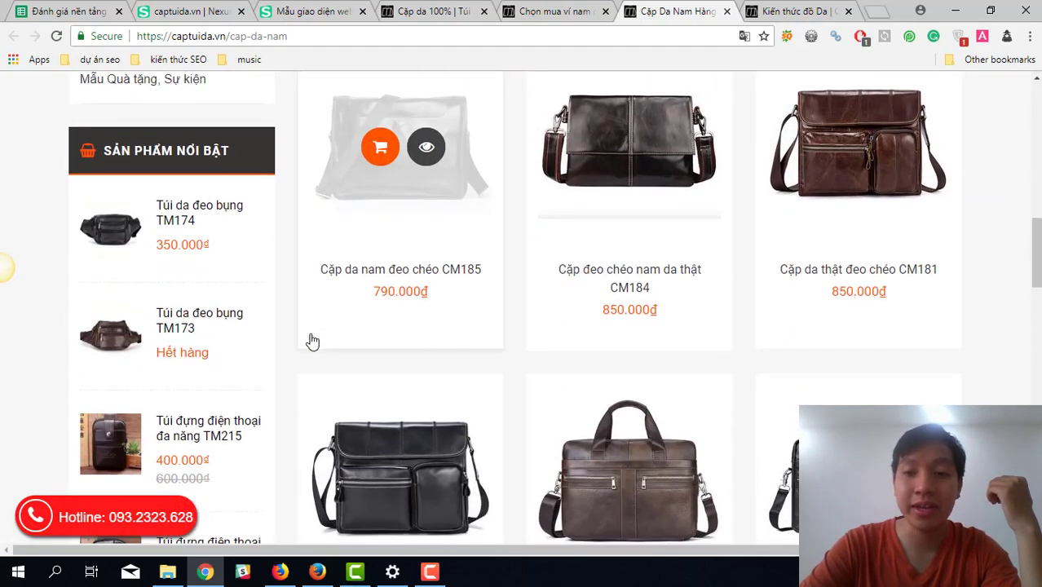
{"action": "scroll", "coordinate": [305, 131], "scroll_direction": "up", "scroll_amount": 1}
{"action": "left_click_drag", "start_coordinate": [305, 151], "coordinate": [295, 170]}
{"action": "scroll", "coordinate": [784, 395], "scroll_direction": "down", "scroll_amount": 10}
{"action": "scroll", "coordinate": [963, 180], "scroll_direction": "up", "scroll_amount": 6}
{"action": "left_click", "coordinate": [292, 165]}
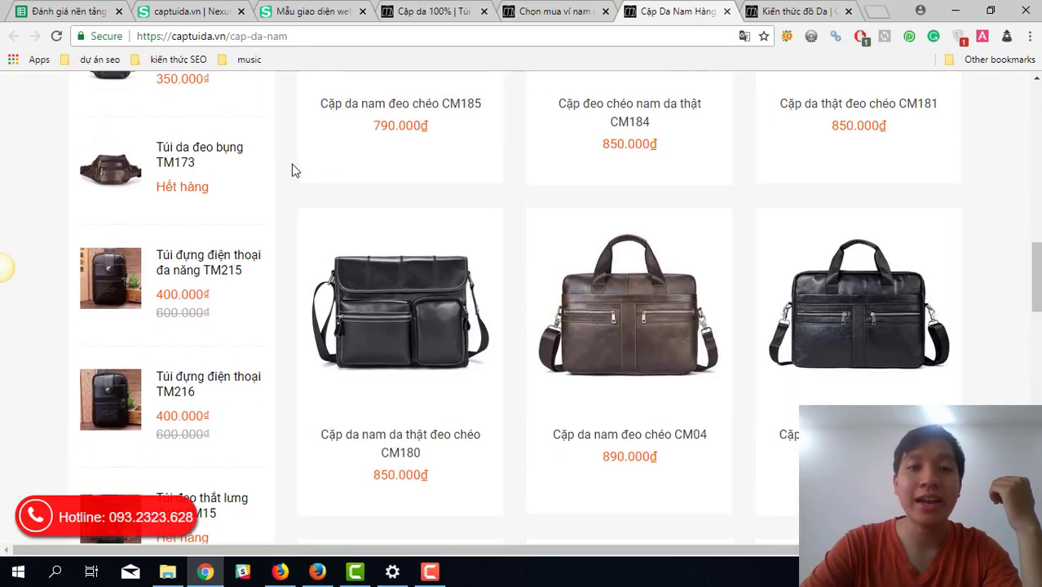
{"action": "scroll", "coordinate": [357, 168], "scroll_direction": "up", "scroll_amount": 2}
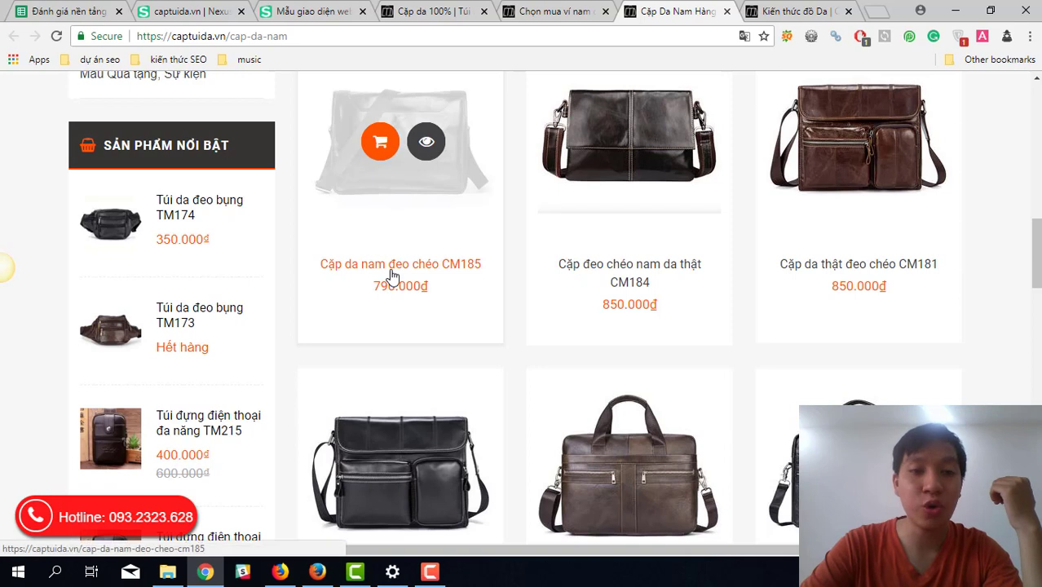
- Examine the name, price, image and add-to-cart control of the product “Cặp da nam đeo chéo CM185”
{"action": "left_click_drag", "start_coordinate": [323, 263], "coordinate": [451, 292]}
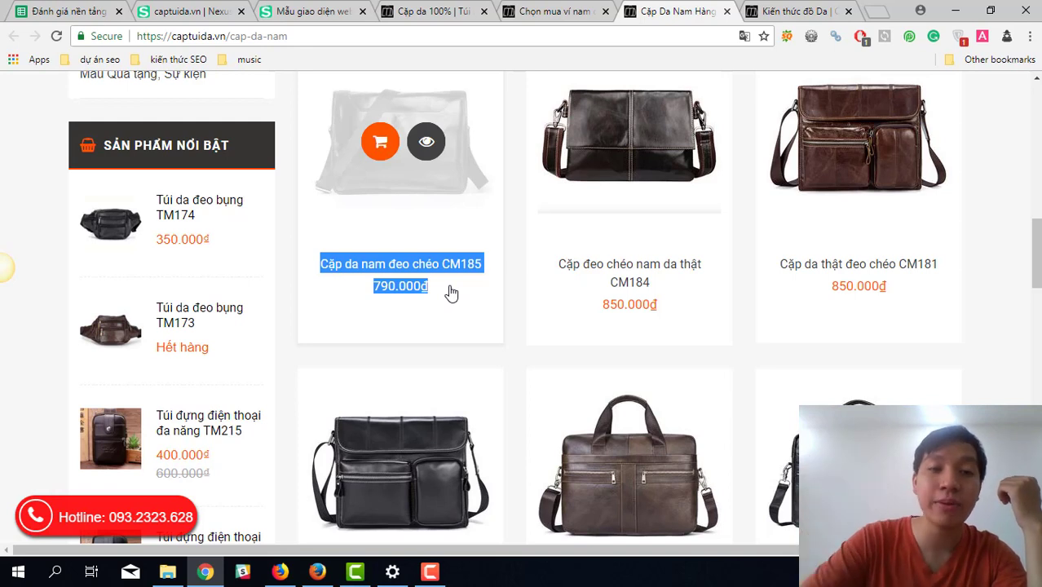
{"action": "right_click", "coordinate": [417, 164]}
{"action": "left_click", "coordinate": [405, 197]}
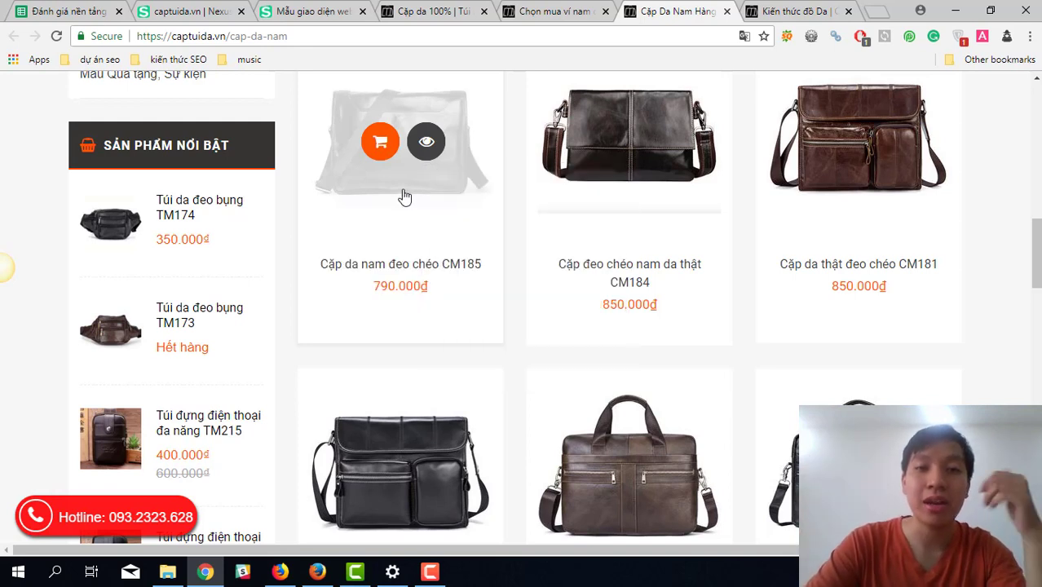
{"action": "left_click", "coordinate": [380, 143]}
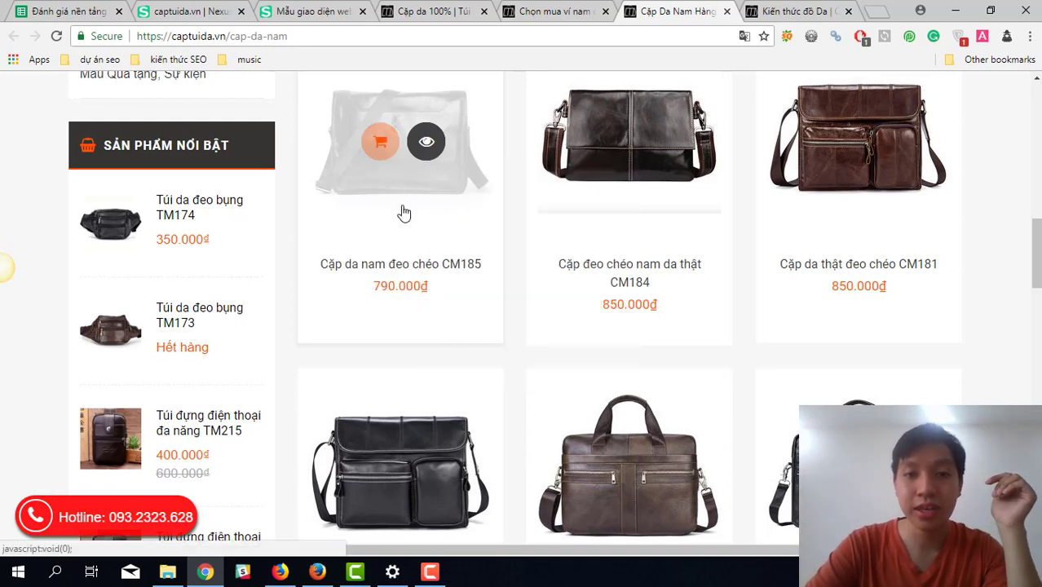
- Open “Cặp da nam đeo chéo CM185” in a new tab and highlight its name in the Cặp Da Nam list
{"action": "right_click", "coordinate": [394, 267]}
{"action": "left_click", "coordinate": [415, 275]}
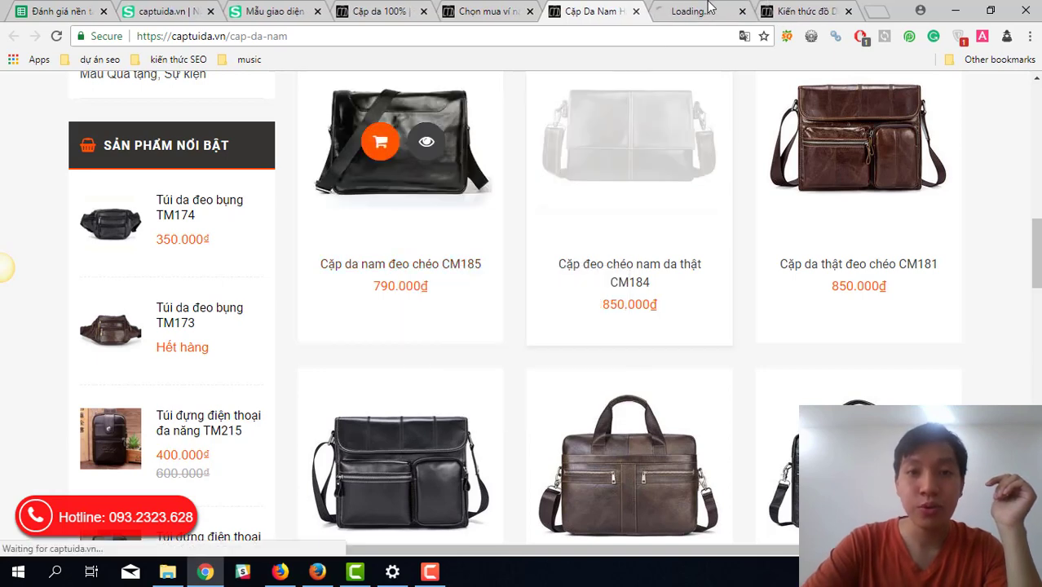
{"action": "left_click", "coordinate": [703, 11]}
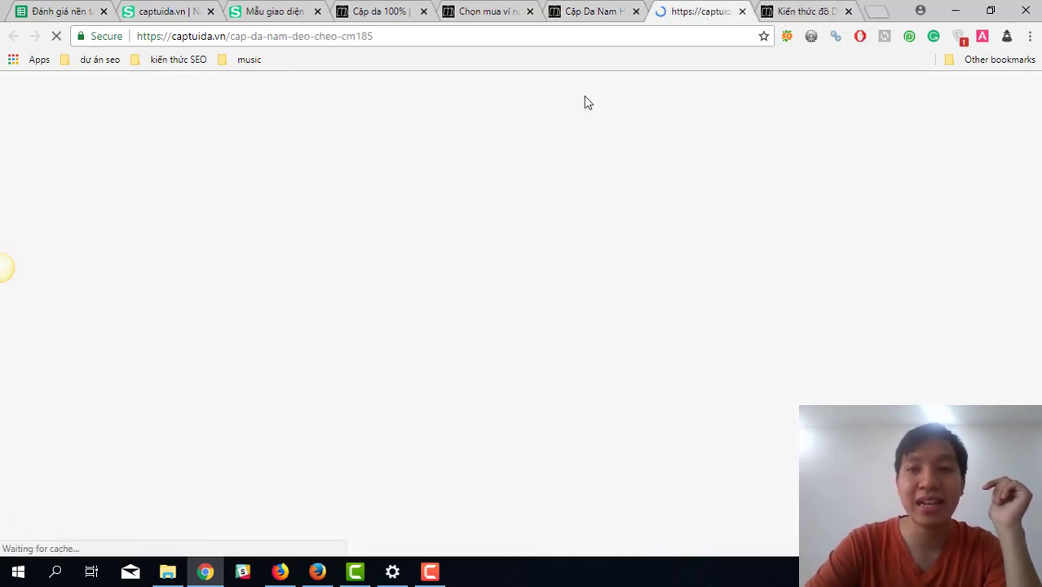
{"action": "left_click", "coordinate": [594, 12]}
{"action": "left_click_drag", "start_coordinate": [317, 263], "coordinate": [489, 274]}
{"action": "key", "text": "ctrl+l"}
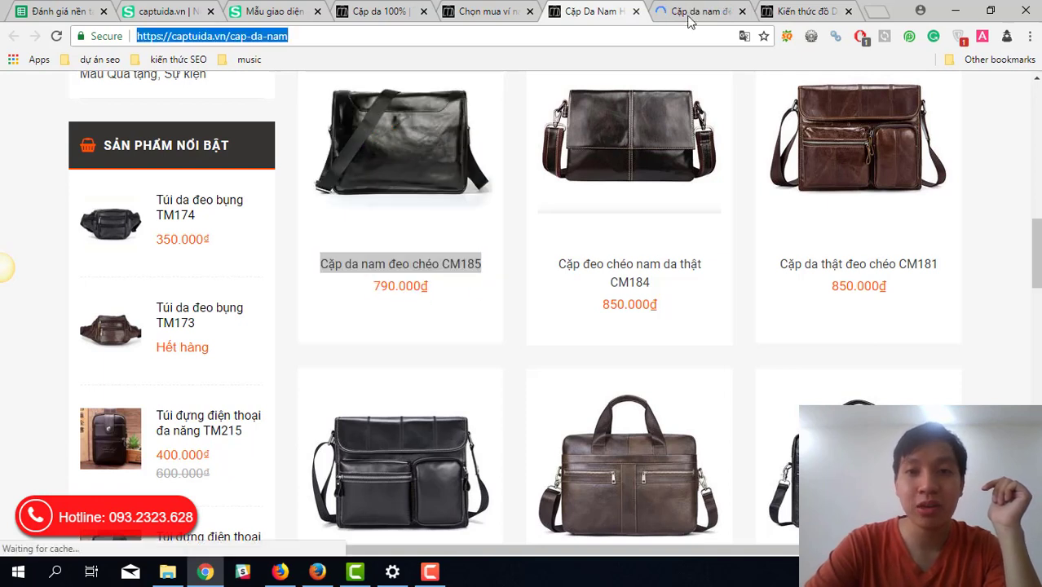
- Compare the “Cặp da nam đeo chéo CM185” product page with its entry in the Cặp Da Nam category
{"action": "left_click", "coordinate": [689, 15]}
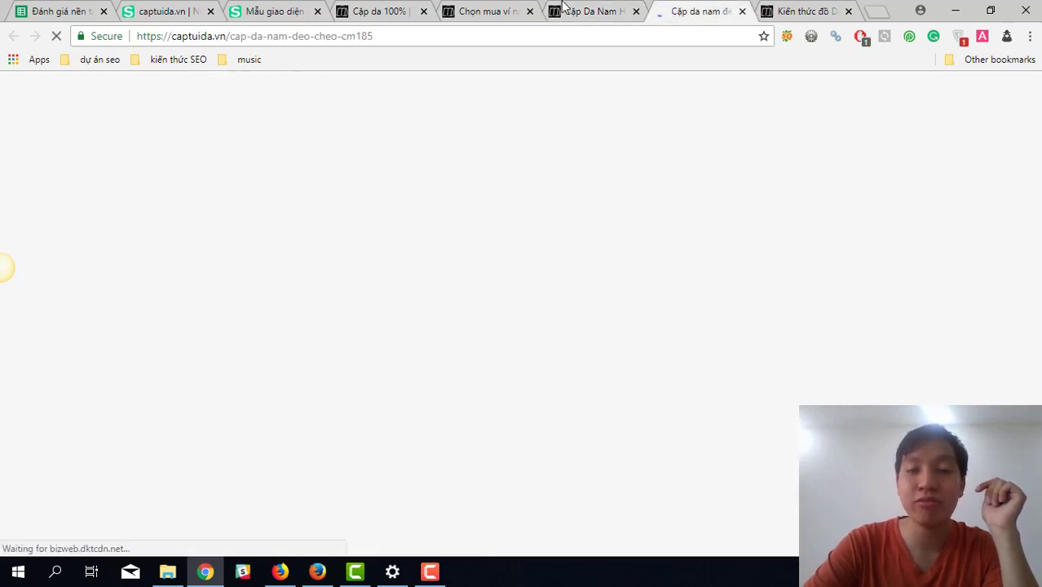
{"action": "left_click", "coordinate": [587, 10]}
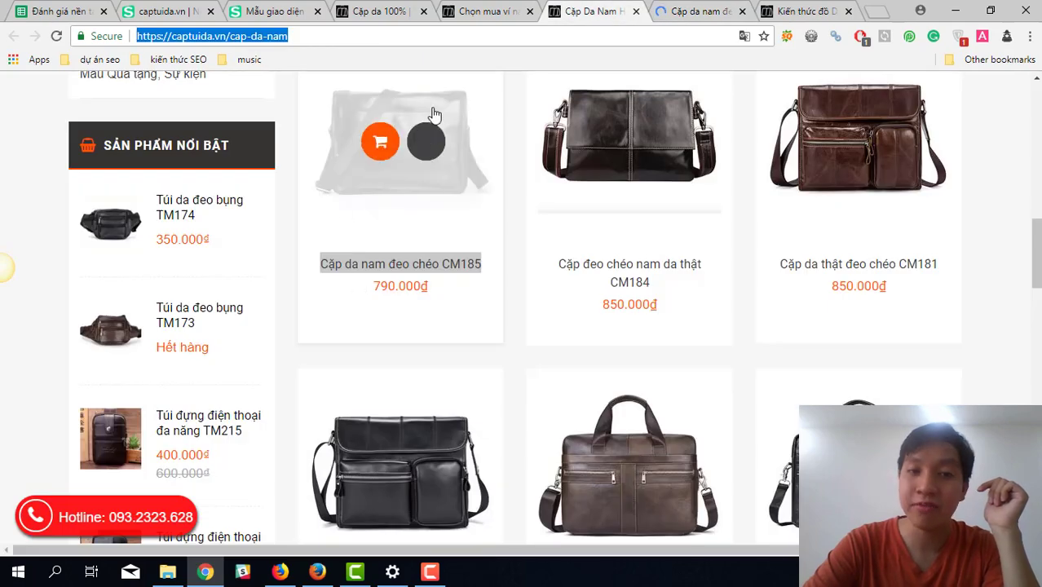
{"action": "scroll", "coordinate": [442, 104], "scroll_direction": "up", "scroll_amount": 4}
{"action": "scroll", "coordinate": [442, 104], "scroll_direction": "down", "scroll_amount": 3}
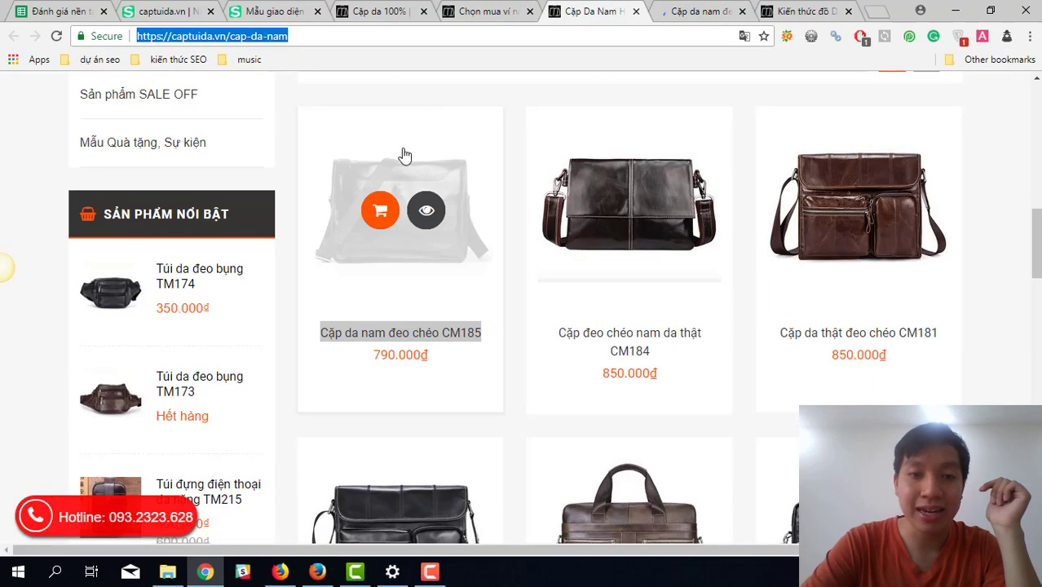
{"action": "left_click", "coordinate": [685, 15]}
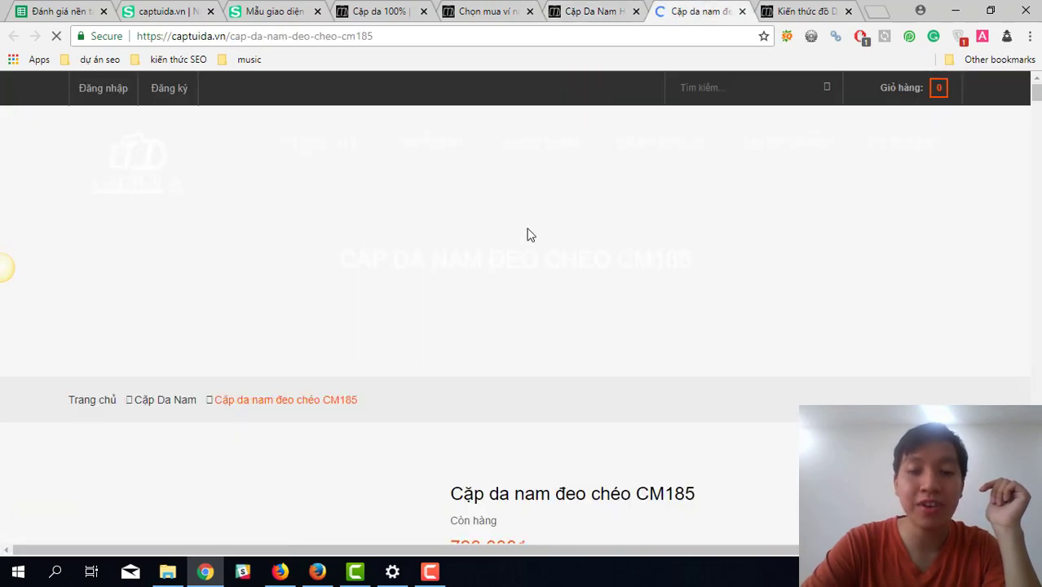
{"action": "left_click", "coordinate": [576, 9]}
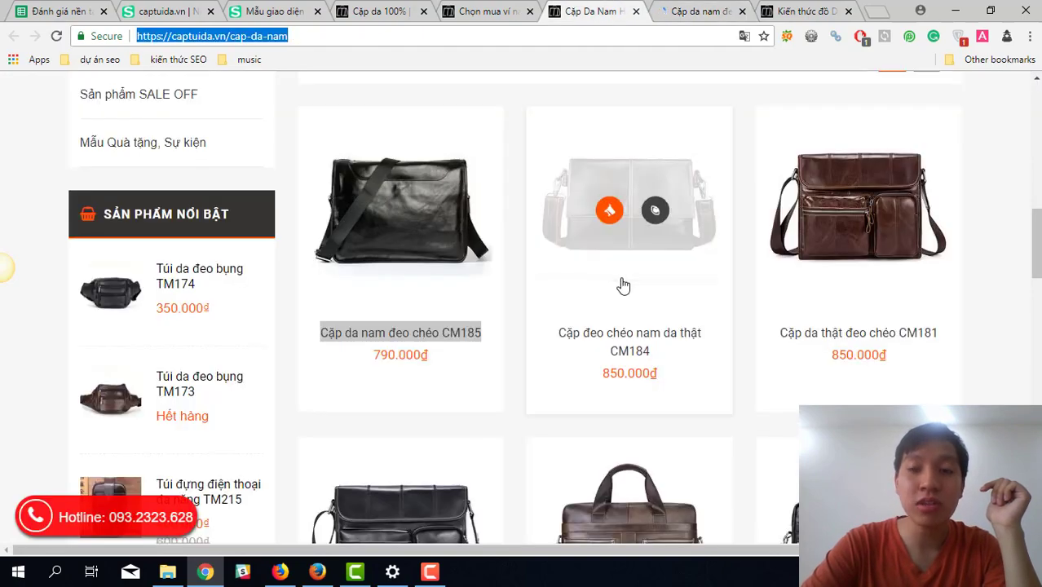
- Look through the whole Cặp Da Nam product grid and reread the category description above it
{"action": "scroll", "coordinate": [688, 414], "scroll_direction": "down", "scroll_amount": 1}
{"action": "scroll", "coordinate": [688, 414], "scroll_direction": "down", "scroll_amount": 15}
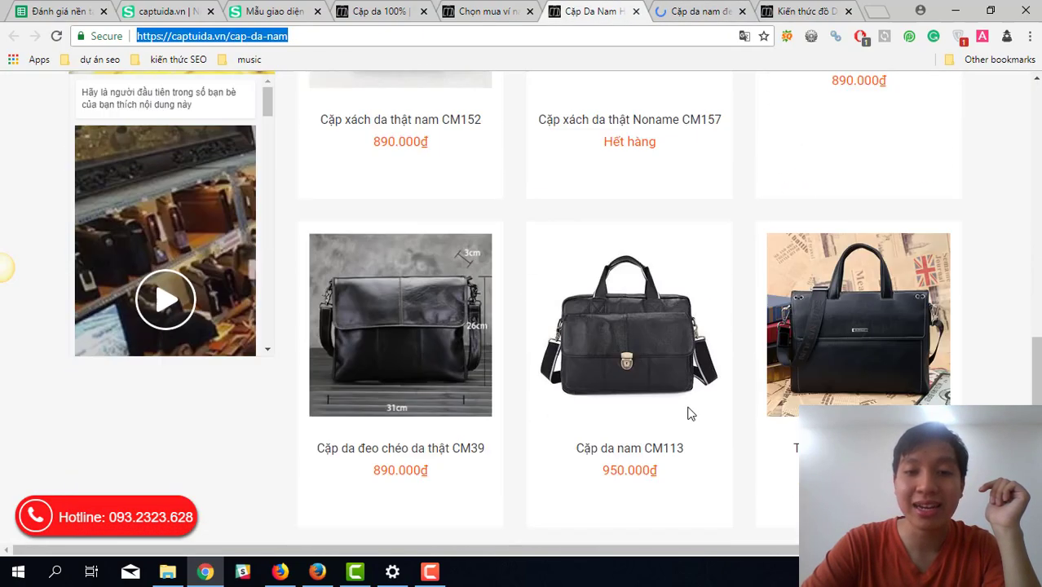
{"action": "scroll", "coordinate": [687, 415], "scroll_direction": "up", "scroll_amount": 20}
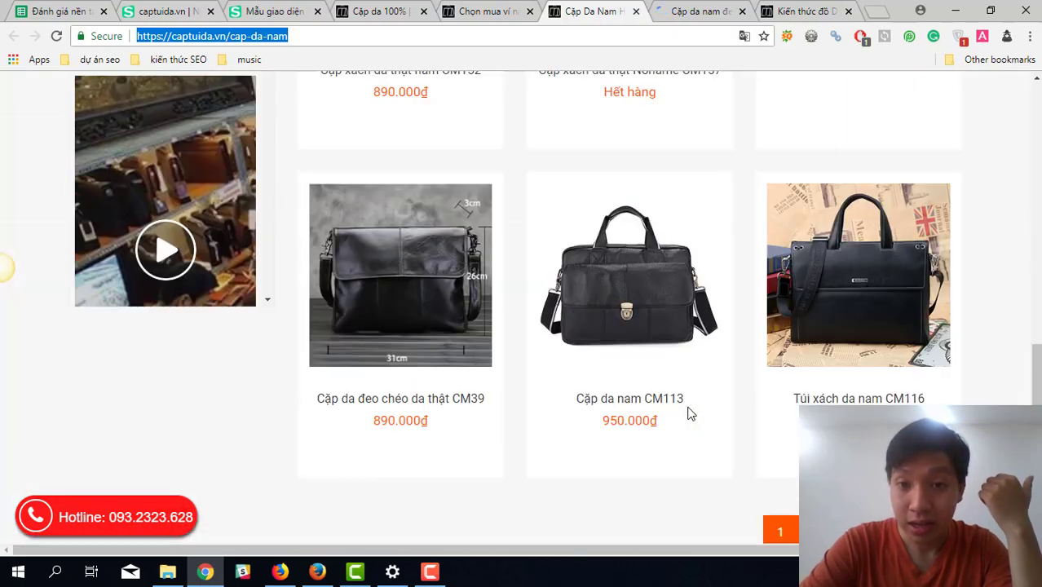
{"action": "scroll", "coordinate": [688, 416], "scroll_direction": "down", "scroll_amount": 8}
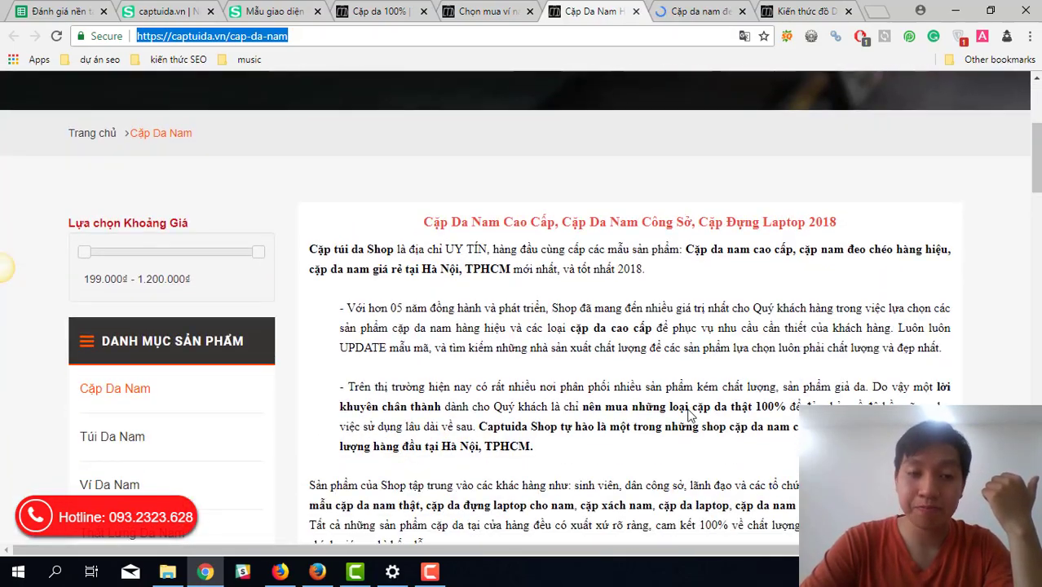
{"action": "scroll", "coordinate": [690, 416], "scroll_direction": "up", "scroll_amount": 1}
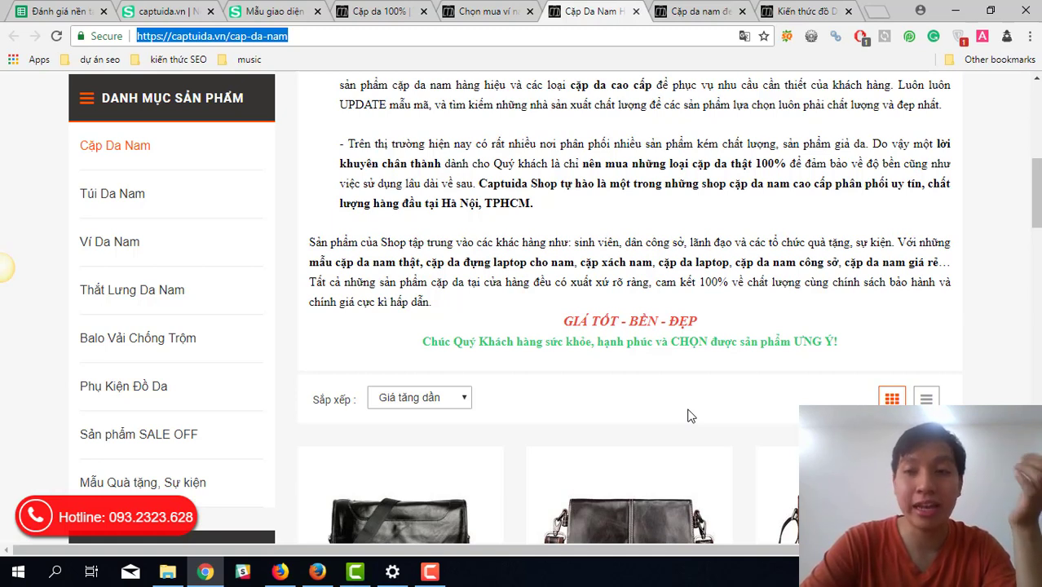
{"action": "scroll", "coordinate": [688, 416], "scroll_direction": "up", "scroll_amount": 4}
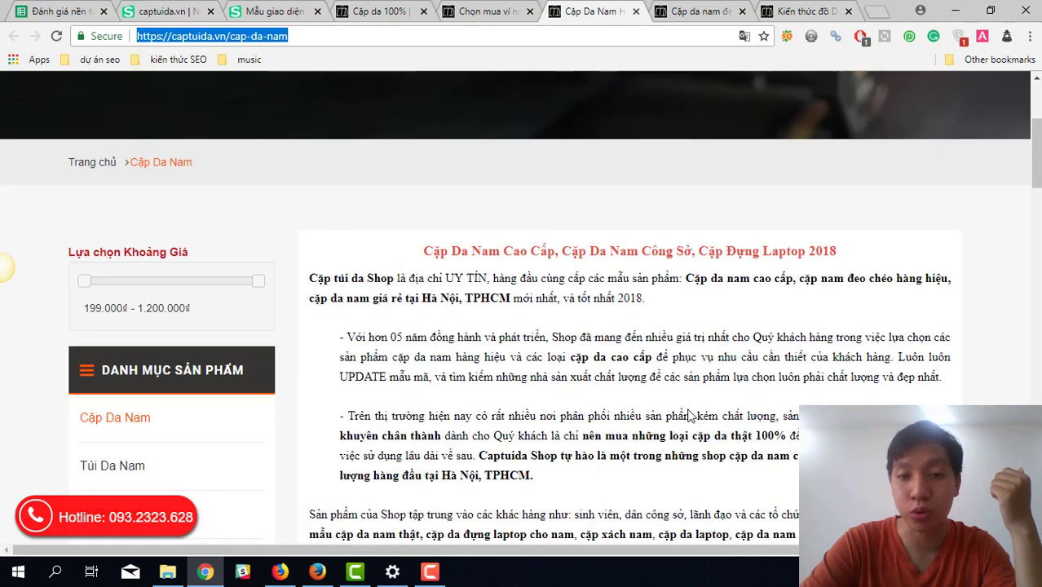
{"action": "scroll", "coordinate": [664, 348], "scroll_direction": "down", "scroll_amount": 3}
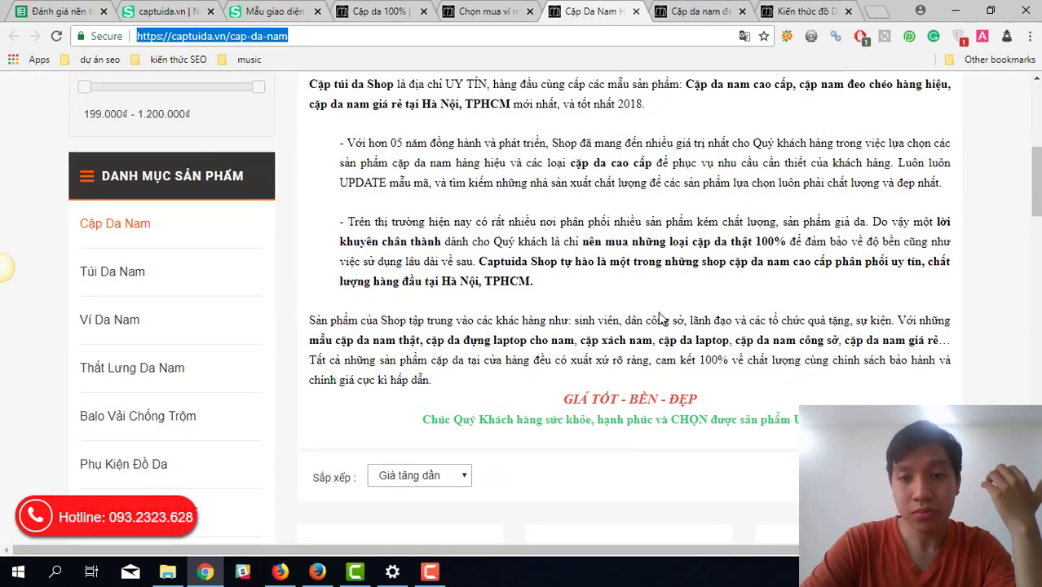
{"action": "scroll", "coordinate": [661, 318], "scroll_direction": "up", "scroll_amount": 2}
- Highlight the full category description, open the category page's source code in a new tab, and return to the category
{"action": "left_click_drag", "start_coordinate": [424, 215], "coordinate": [803, 485]}
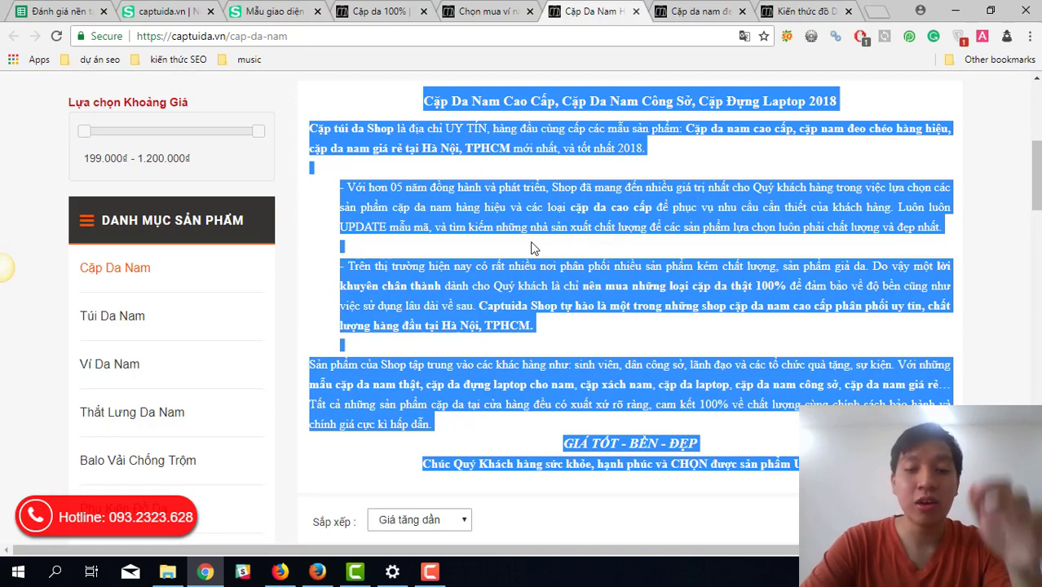
{"action": "key", "text": "ctrl+u"}
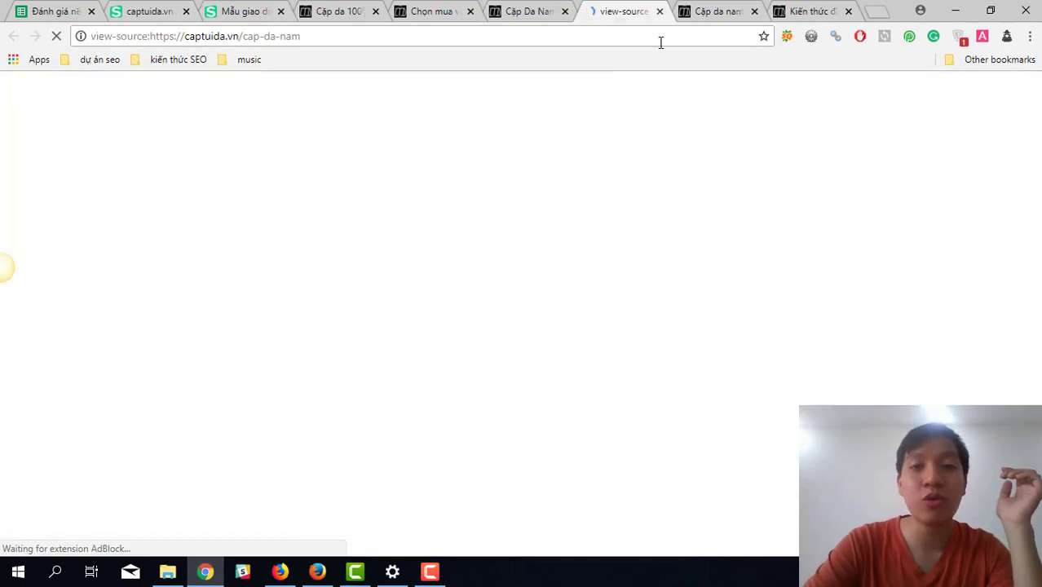
{"action": "key", "text": "ctrl+shift+Tab"}
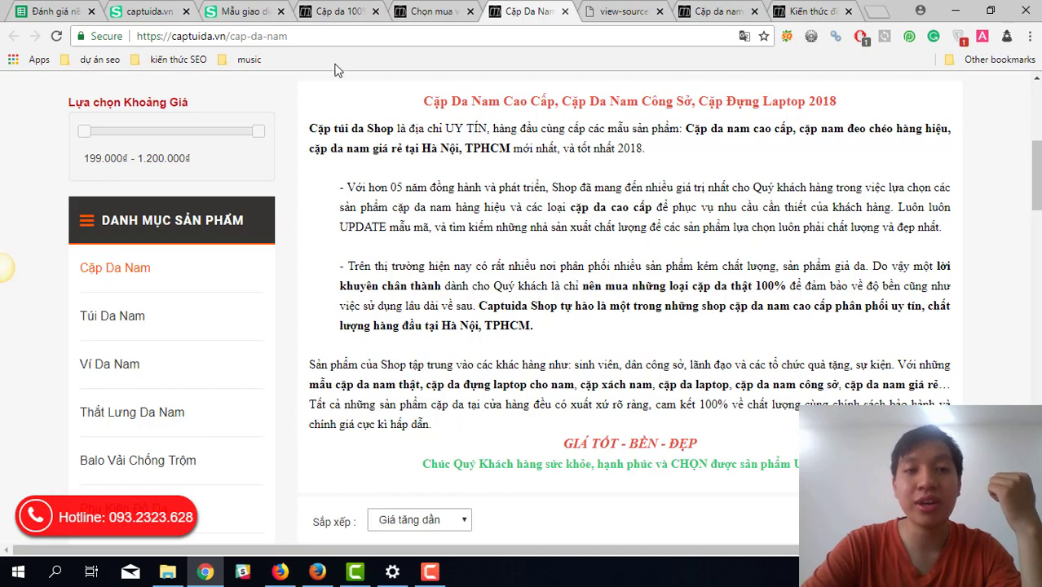
- Examine the category's URL, its full description text, the Cặp Da Nam banner title and the products below
{"action": "left_click", "coordinate": [201, 42]}
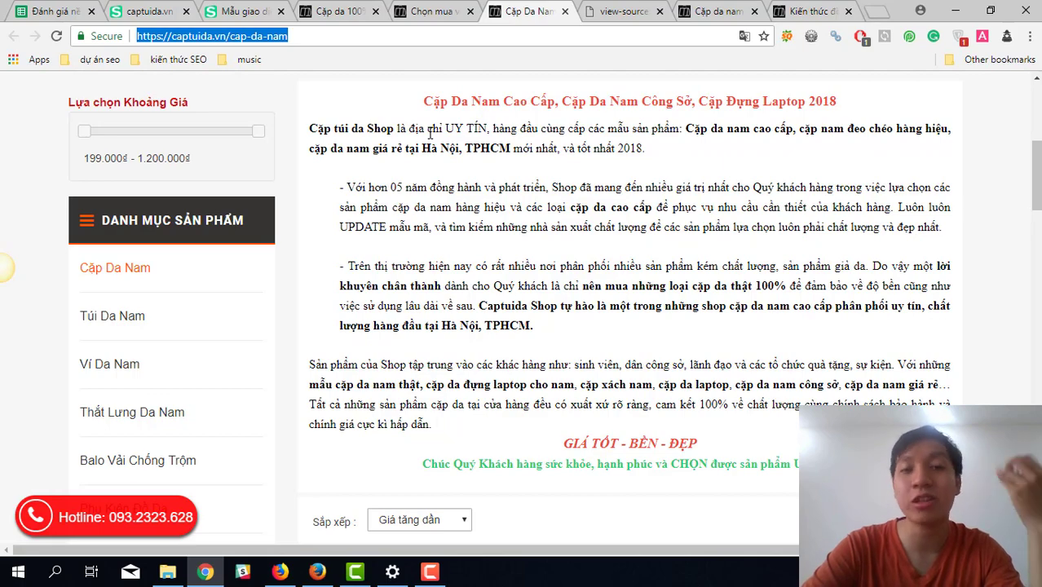
{"action": "left_click_drag", "start_coordinate": [441, 96], "coordinate": [807, 485]}
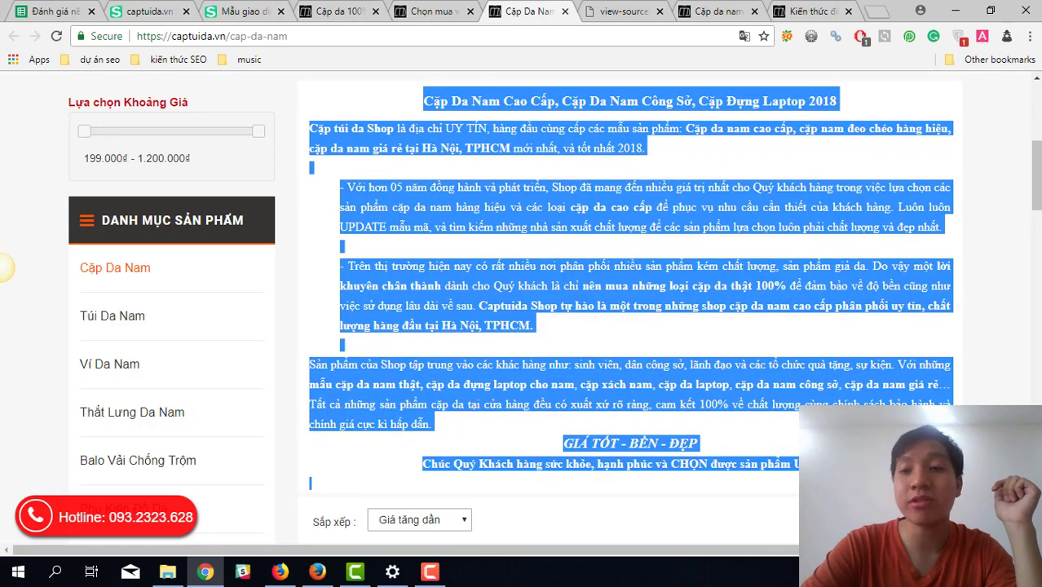
{"action": "mouse_move", "coordinate": [1034, 201]}
{"action": "left_mouse_down"}
{"action": "mouse_move", "coordinate": [1034, 391]}
{"action": "mouse_move", "coordinate": [1030, 116]}
{"action": "mouse_move", "coordinate": [1034, 220]}
{"action": "left_mouse_up"}
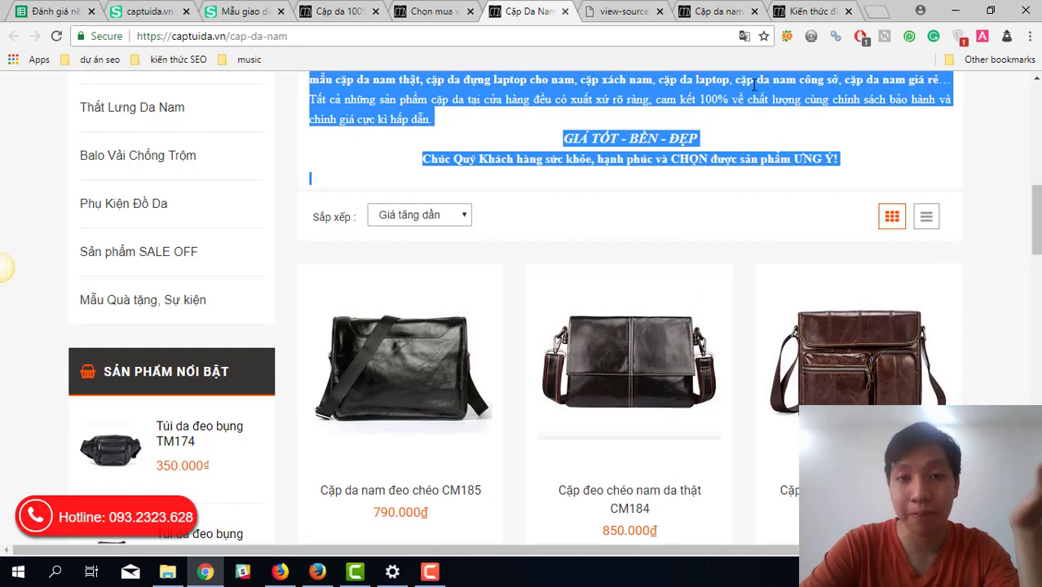
{"action": "scroll", "coordinate": [593, 138], "scroll_direction": "up", "scroll_amount": 8}
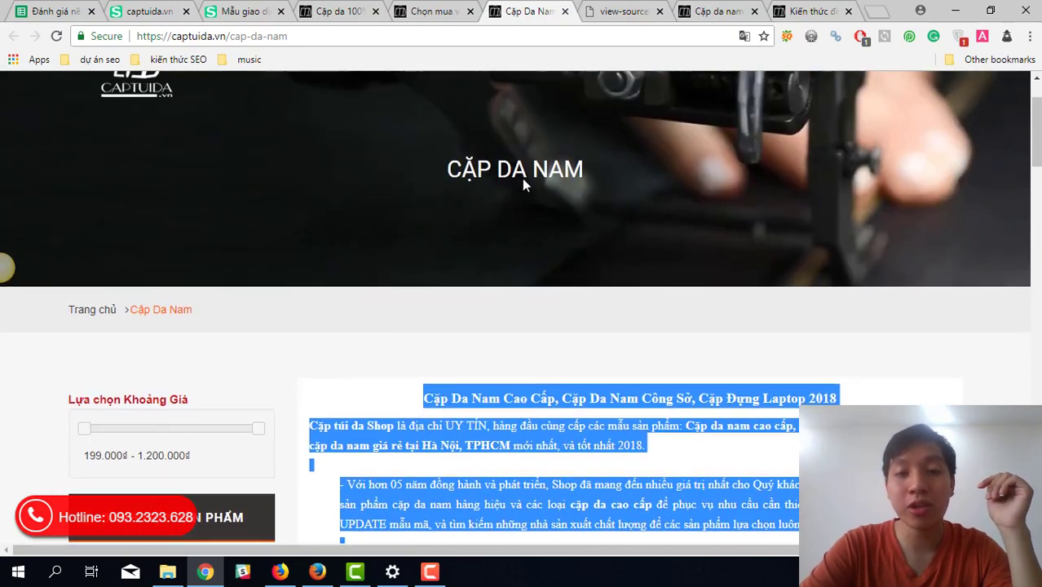
{"action": "scroll", "coordinate": [400, 366], "scroll_direction": "down", "scroll_amount": 3}
{"action": "scroll", "coordinate": [400, 367], "scroll_direction": "up", "scroll_amount": 2}
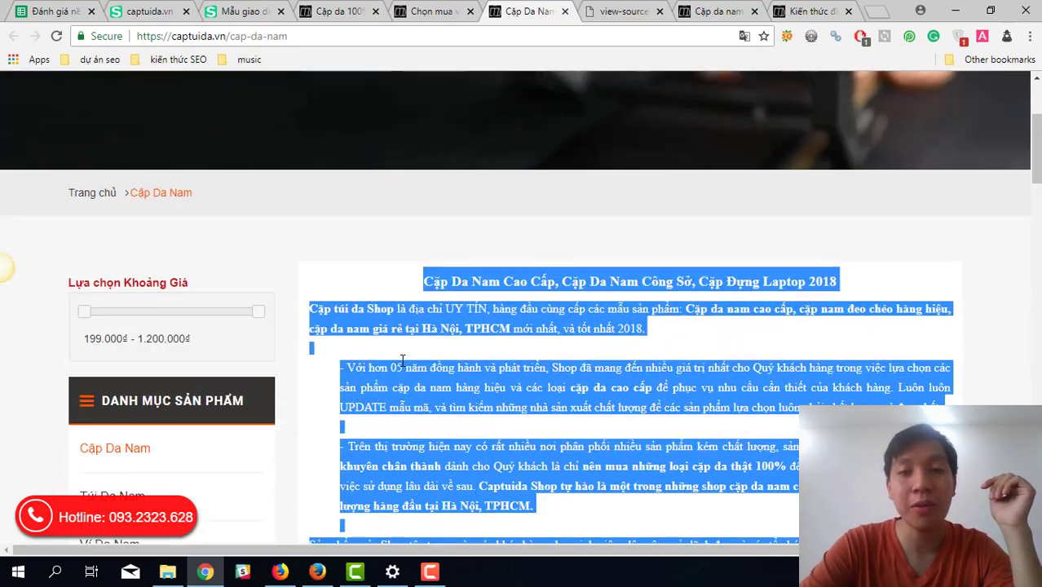
{"action": "scroll", "coordinate": [401, 367], "scroll_direction": "down", "scroll_amount": 8}
{"action": "scroll", "coordinate": [401, 367], "scroll_direction": "up", "scroll_amount": 1}
- Switch to the Sapo admin and open the product category “Sản phẩm Vải chống nước”
{"action": "left_click", "coordinate": [131, 10]}
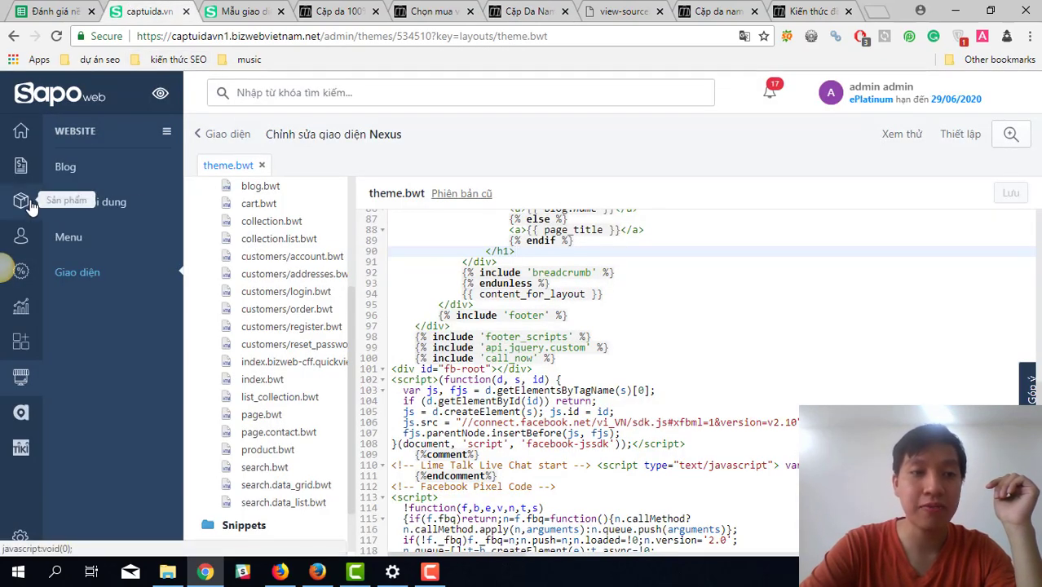
{"action": "left_click", "coordinate": [80, 204]}
{"action": "left_click", "coordinate": [110, 205]}
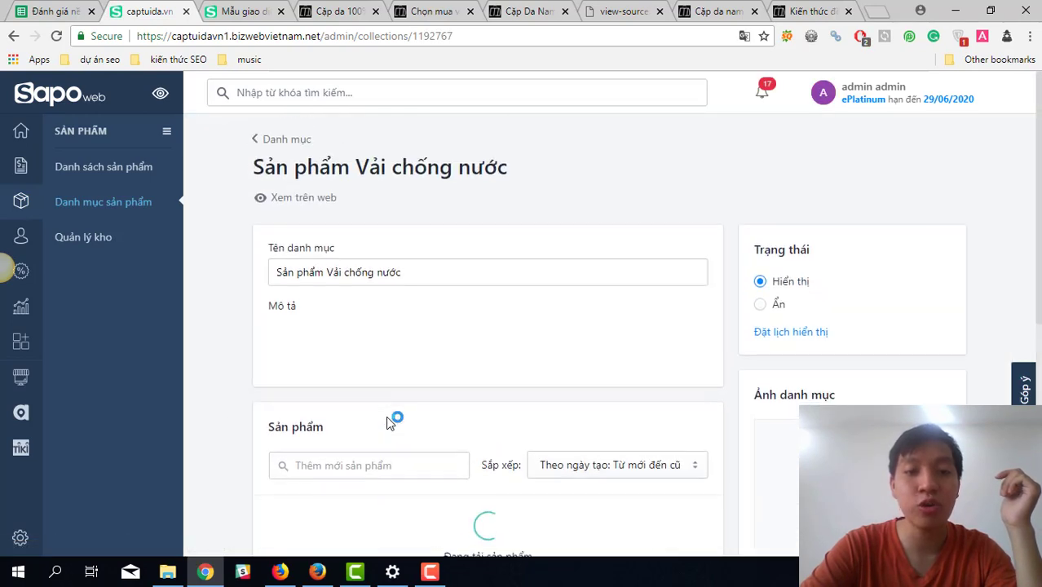
- Examine the formatting tools and the existing text in the description editor of “Sản phẩm Vải chống nước”
{"action": "scroll", "coordinate": [389, 422], "scroll_direction": "down", "scroll_amount": 3}
{"action": "scroll", "coordinate": [379, 302], "scroll_direction": "up", "scroll_amount": 3}
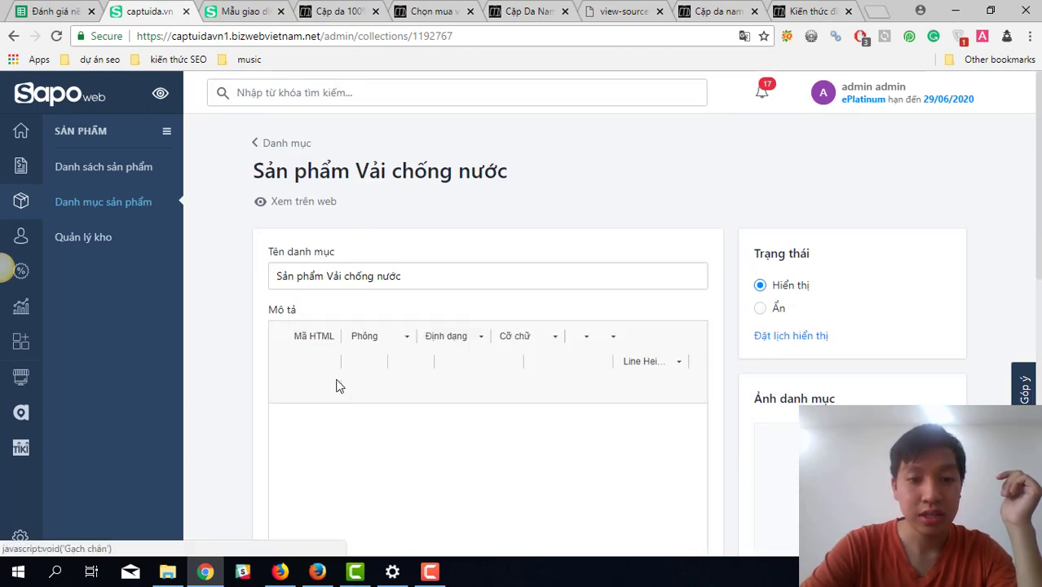
{"action": "left_click_drag", "start_coordinate": [331, 429], "coordinate": [441, 545]}
{"action": "scroll", "coordinate": [442, 384], "scroll_direction": "down", "scroll_amount": 3}
{"action": "left_click", "coordinate": [442, 384]}
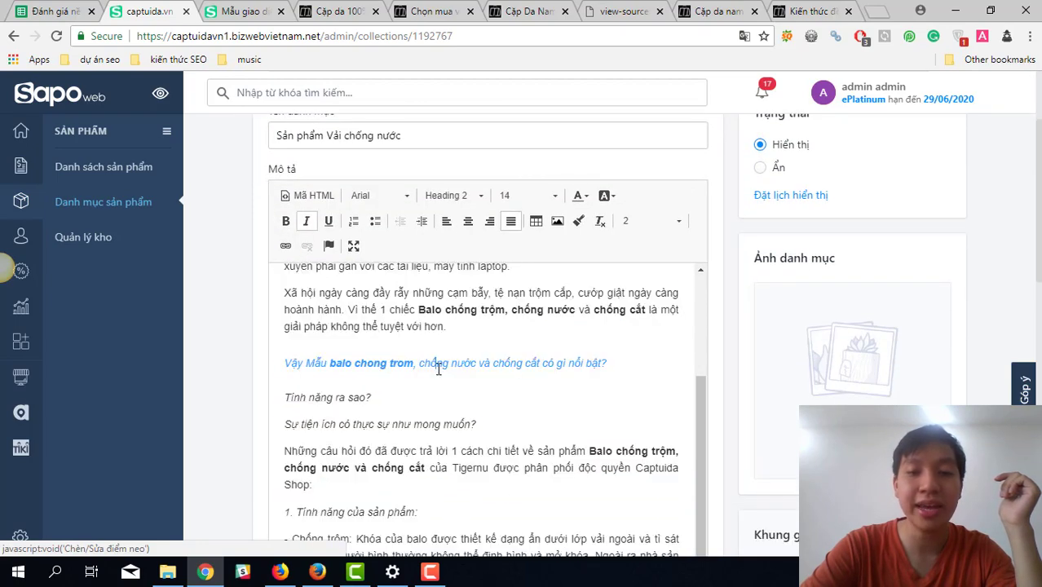
{"action": "scroll", "coordinate": [425, 366], "scroll_direction": "up", "scroll_amount": 3}
{"action": "left_click_drag", "start_coordinate": [295, 287], "coordinate": [586, 514]}
{"action": "scroll", "coordinate": [586, 510], "scroll_direction": "down", "scroll_amount": 15}
{"action": "scroll", "coordinate": [575, 167], "scroll_direction": "up", "scroll_amount": 15}
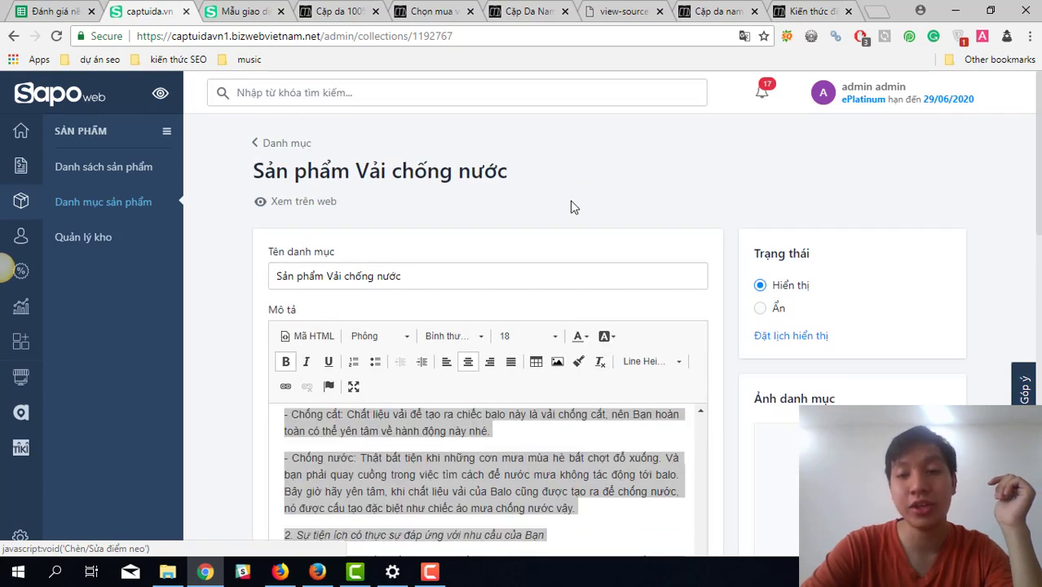
- Check the header and product category menu on the wallet gift article, and return to the Cặp Da Nam category
{"action": "left_click", "coordinate": [432, 12]}
{"action": "scroll", "coordinate": [432, 169], "scroll_direction": "up", "scroll_amount": 4}
{"action": "scroll", "coordinate": [432, 168], "scroll_direction": "up", "scroll_amount": 2}
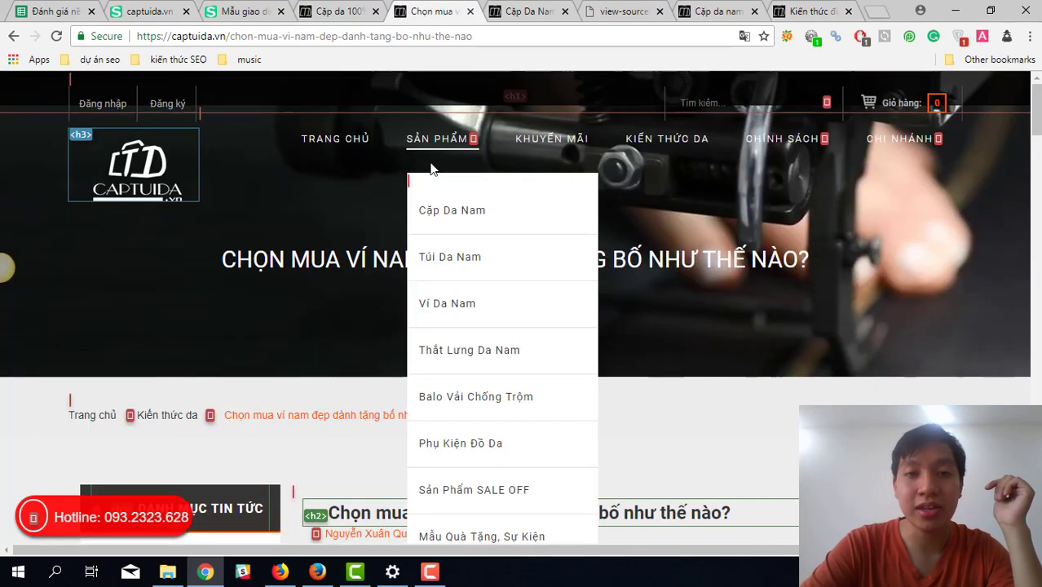
{"action": "scroll", "coordinate": [428, 167], "scroll_direction": "down", "scroll_amount": 2}
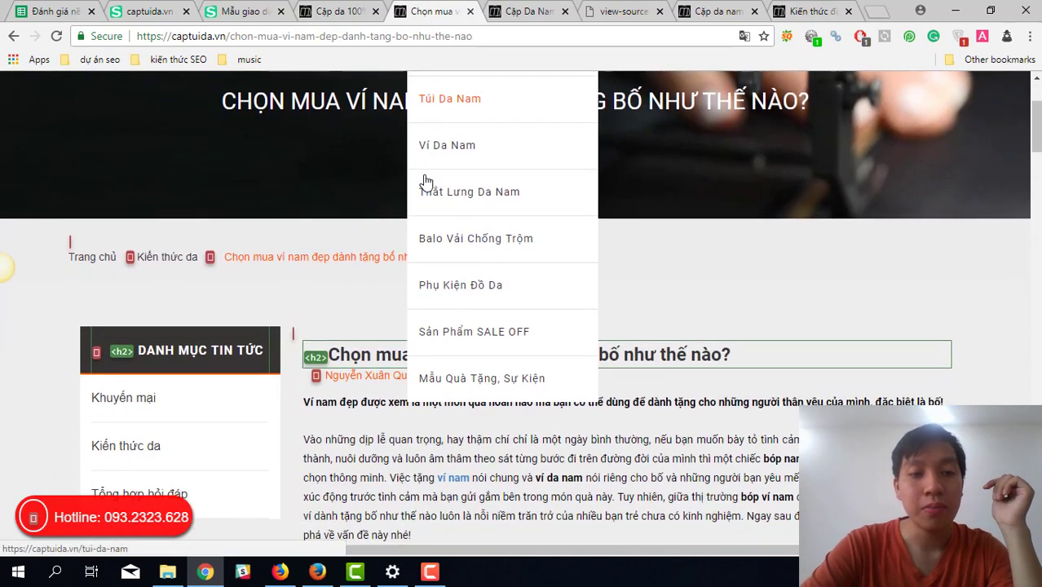
{"action": "scroll", "coordinate": [293, 449], "scroll_direction": "up", "scroll_amount": 2}
{"action": "key", "text": "ctrl+Tab"}
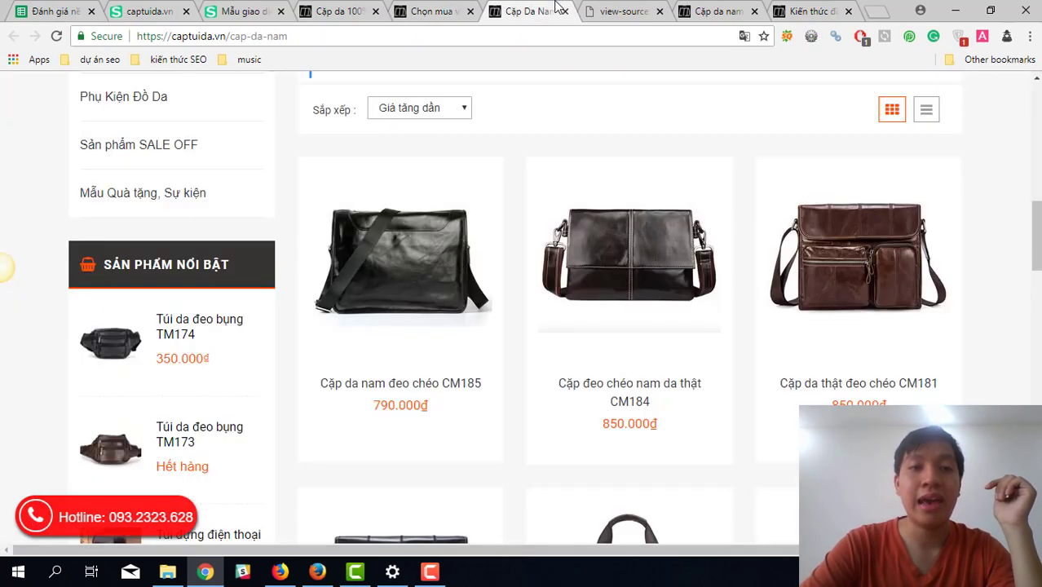
- Examine the “Lựa chọn Khoảng Giá” price range filter beside the Cặp Da Nam category description
{"action": "scroll", "coordinate": [448, 179], "scroll_direction": "up", "scroll_amount": 10}
{"action": "scroll", "coordinate": [195, 353], "scroll_direction": "down", "scroll_amount": 2}
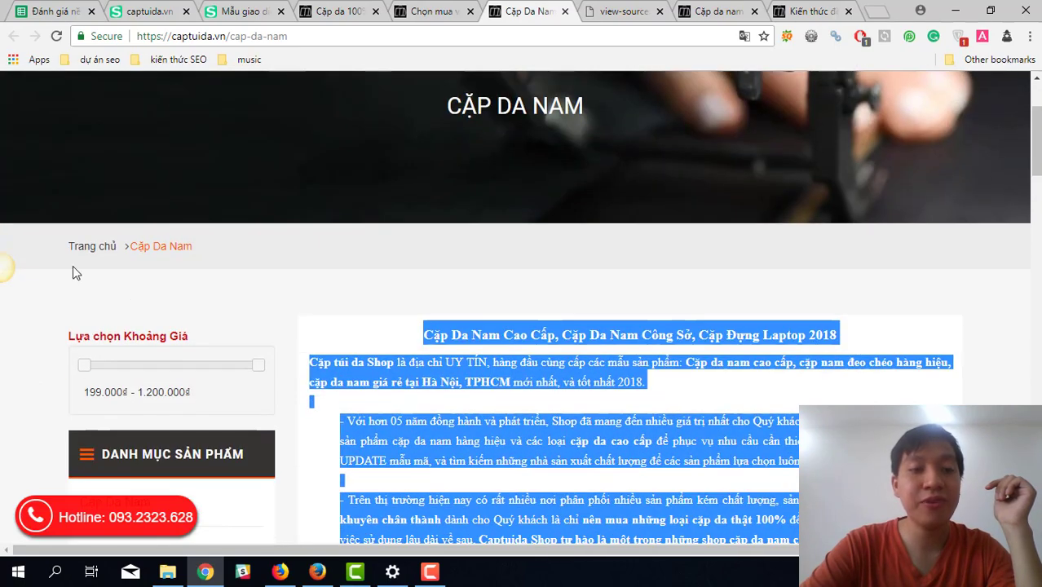
{"action": "left_click_drag", "start_coordinate": [171, 380], "coordinate": [70, 337]}
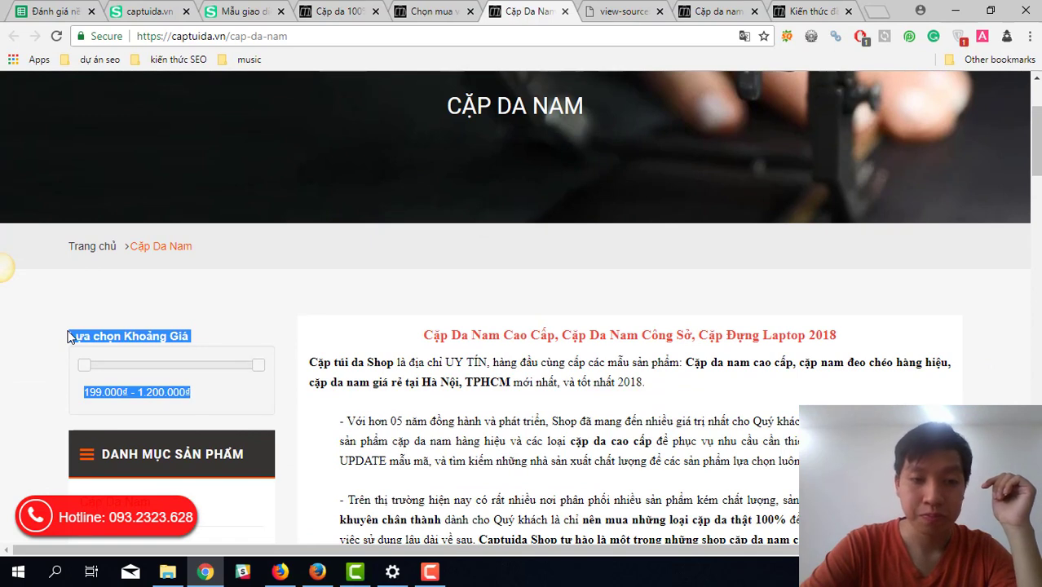
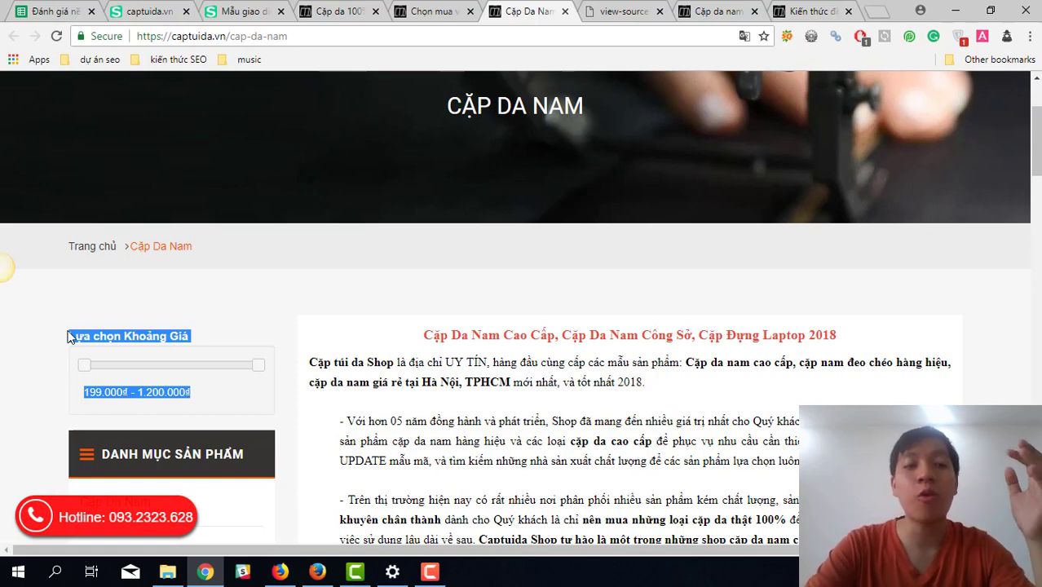
{"action": "left_click_drag", "start_coordinate": [69, 337], "coordinate": [82, 410]}
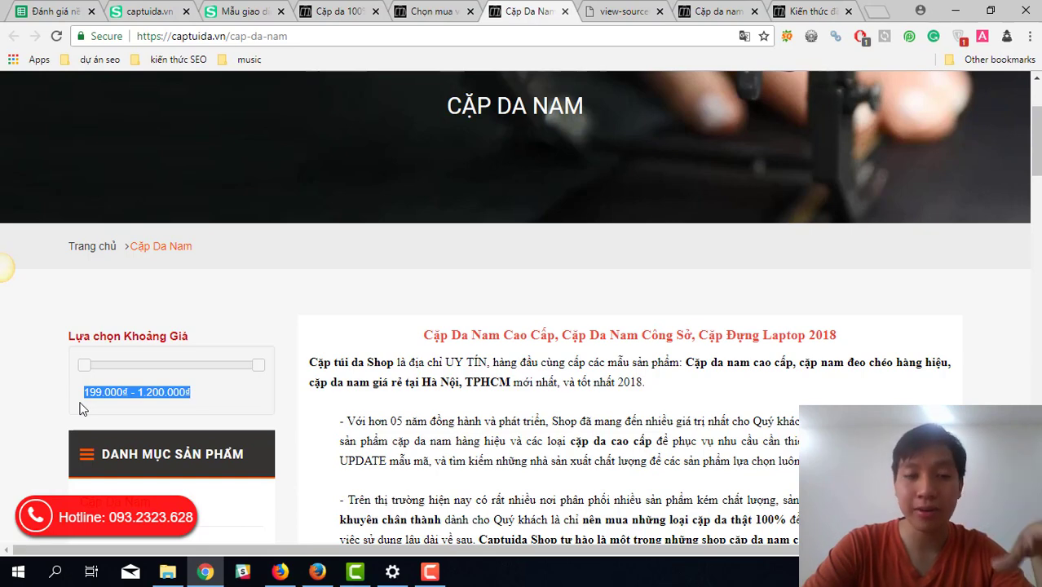
{"action": "scroll", "coordinate": [79, 408], "scroll_direction": "down", "scroll_amount": 3}
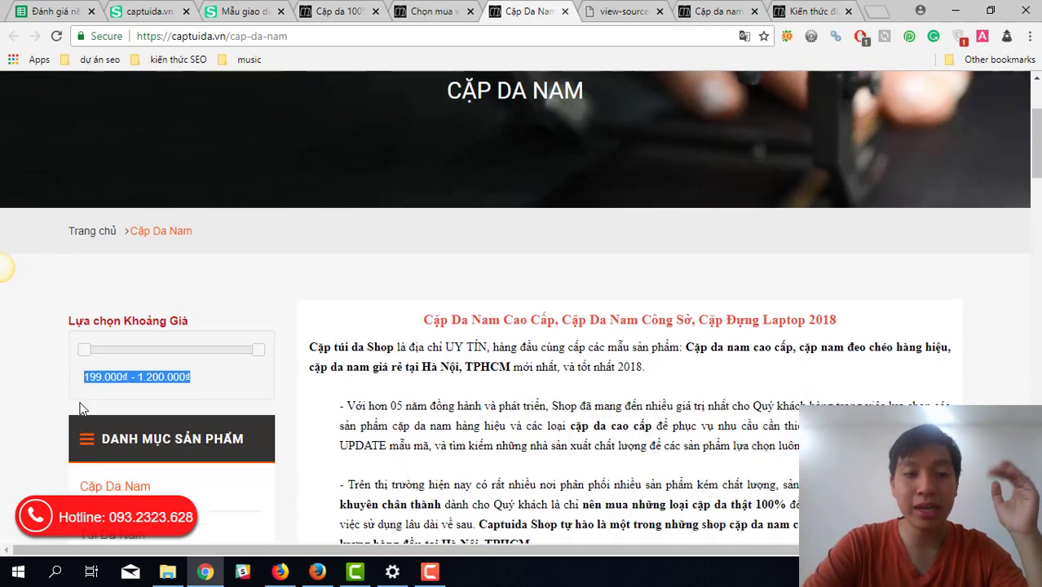
- Highlight the “Lựa chọn Khoảng Giá” price filter on the Cặp Da Nam category, and look through the Sapo theme gallery
{"action": "left_click_drag", "start_coordinate": [70, 223], "coordinate": [208, 295]}
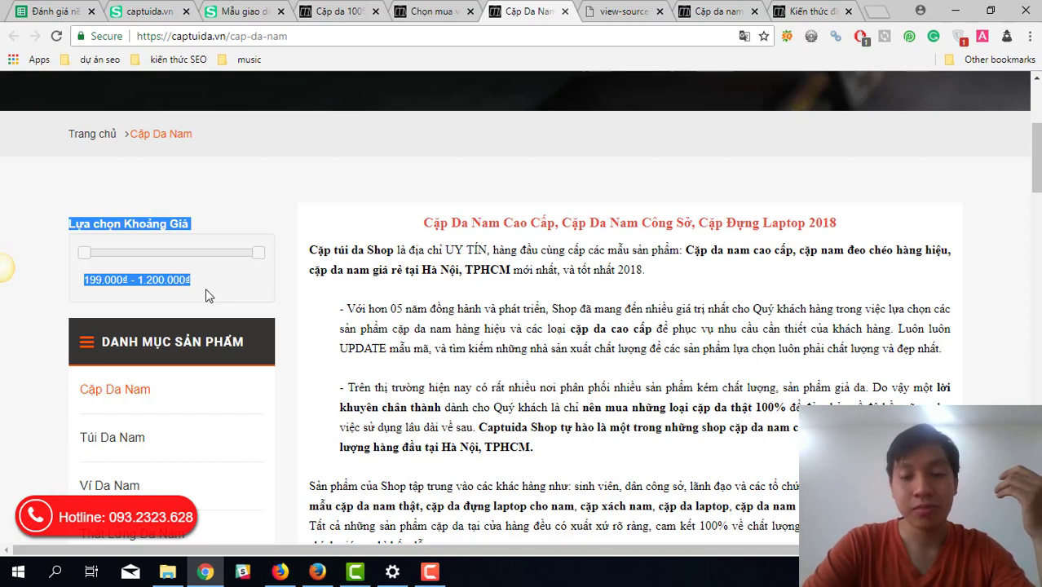
{"action": "left_click_drag", "start_coordinate": [59, 232], "coordinate": [204, 298]}
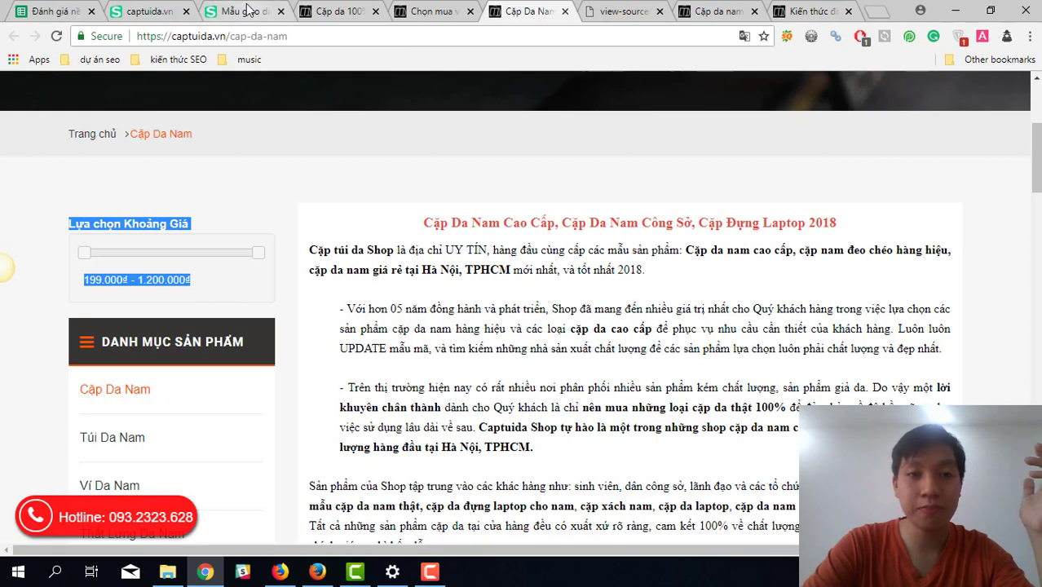
{"action": "left_click", "coordinate": [273, 15]}
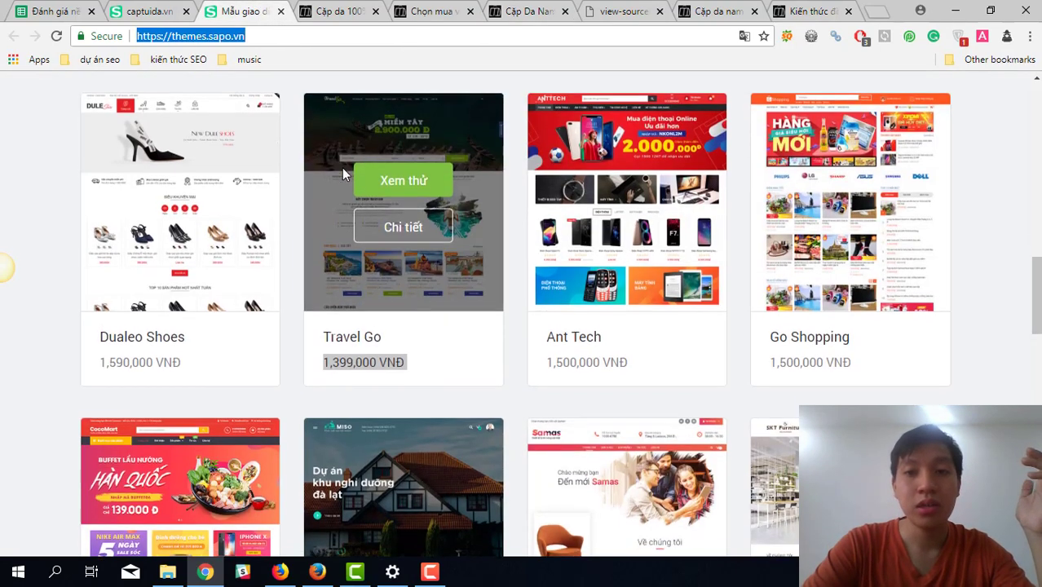
{"action": "scroll", "coordinate": [407, 187], "scroll_direction": "down", "scroll_amount": 1}
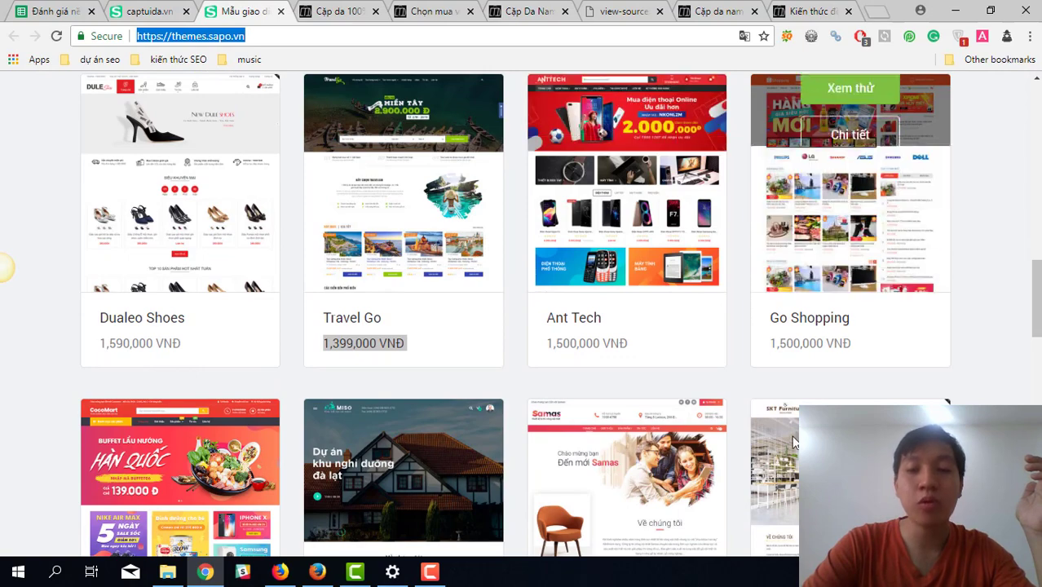
{"action": "scroll", "coordinate": [443, 403], "scroll_direction": "down", "scroll_amount": 2}
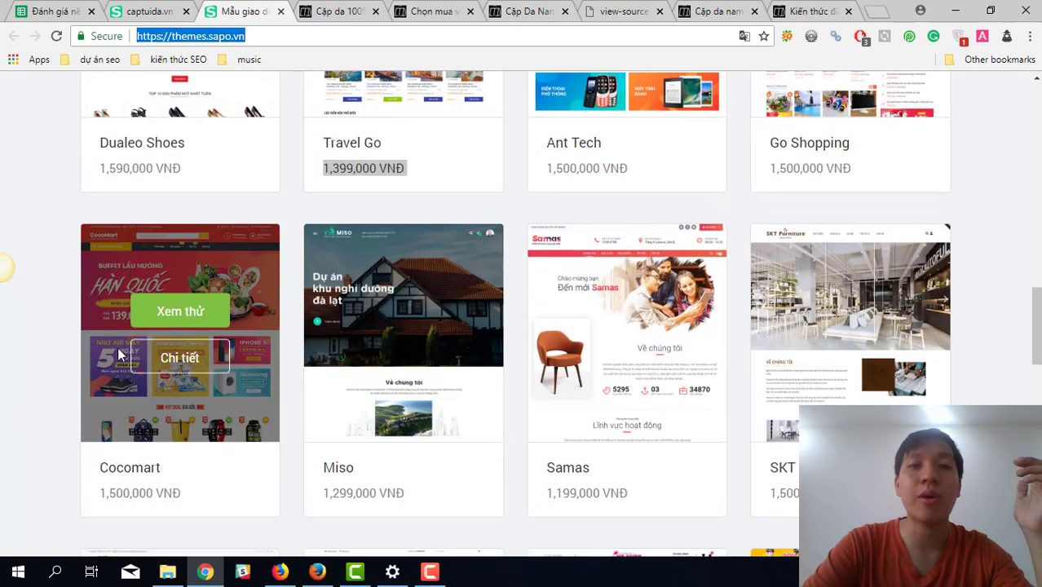
- Check the wallet gift article's layout, and return to the price range filter on the Cặp Da Nam category
{"action": "left_click", "coordinate": [451, 11]}
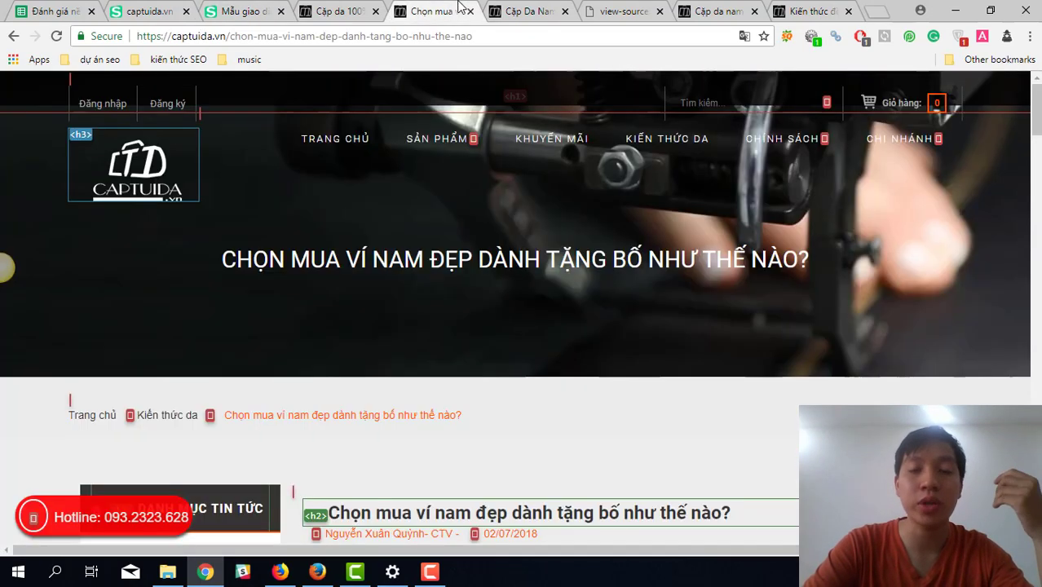
{"action": "scroll", "coordinate": [352, 381], "scroll_direction": "down", "scroll_amount": 4}
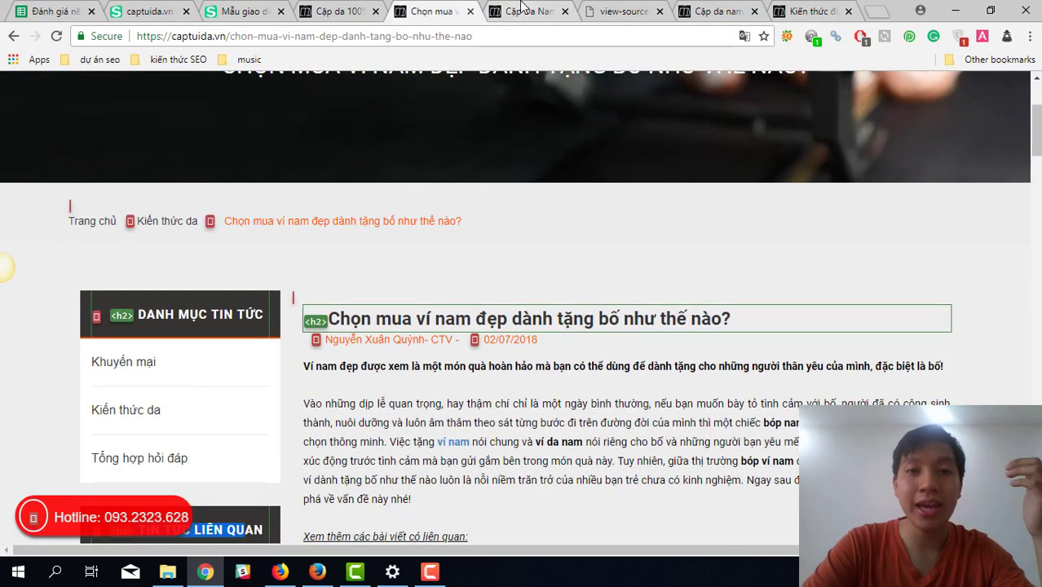
{"action": "left_click", "coordinate": [526, 11]}
{"action": "left_click_drag", "start_coordinate": [70, 223], "coordinate": [227, 294]}
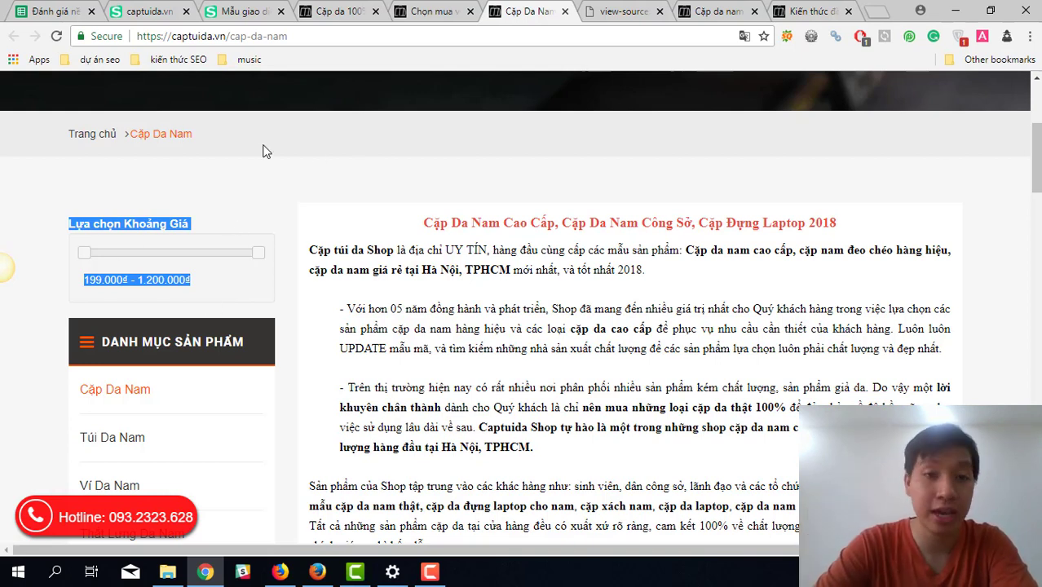
- Review the Filter, Canonical & noindex and Table of content rows in the “nhận xét” sheet of the Sapo evaluation spreadsheet
{"action": "left_click", "coordinate": [70, 10]}
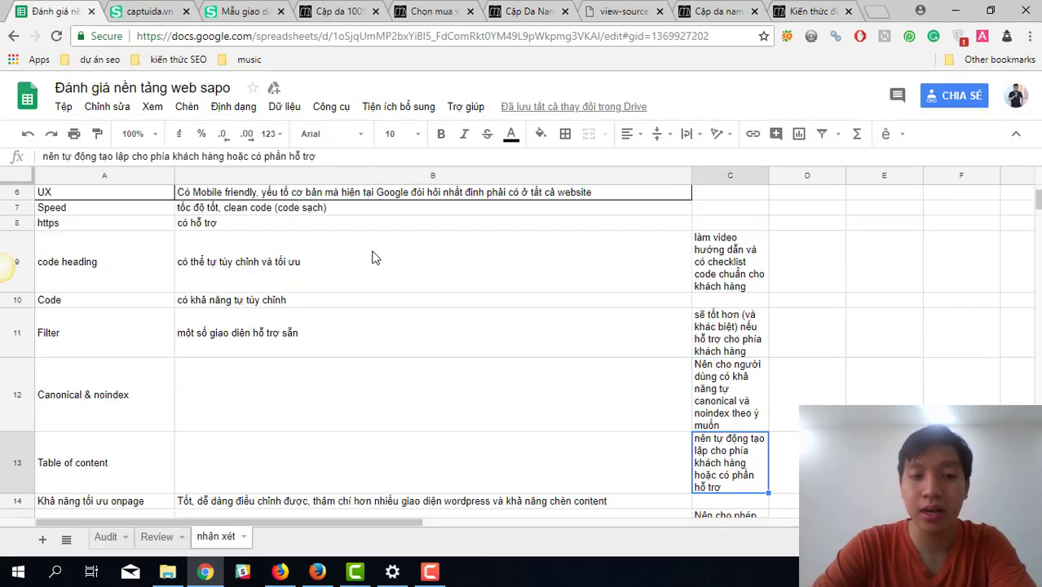
{"action": "left_click", "coordinate": [289, 340]}
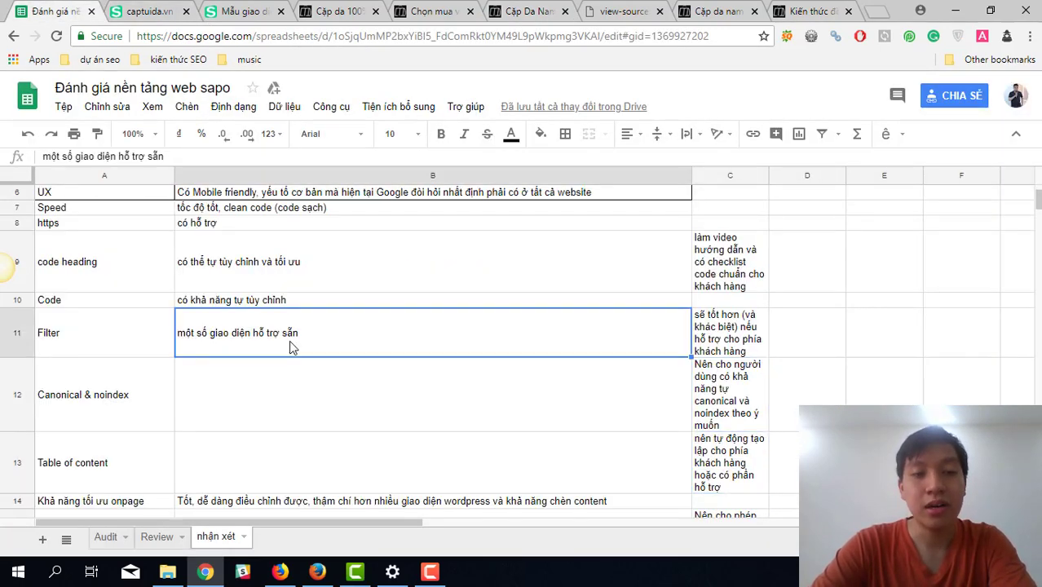
{"action": "key", "text": "Left"}
{"action": "key", "text": "Down"}
{"action": "key", "text": "Right"}
{"action": "key", "text": "Right"}
{"action": "key", "text": "Down"}
{"action": "key", "text": "Left"}
{"action": "key", "text": "Left"}
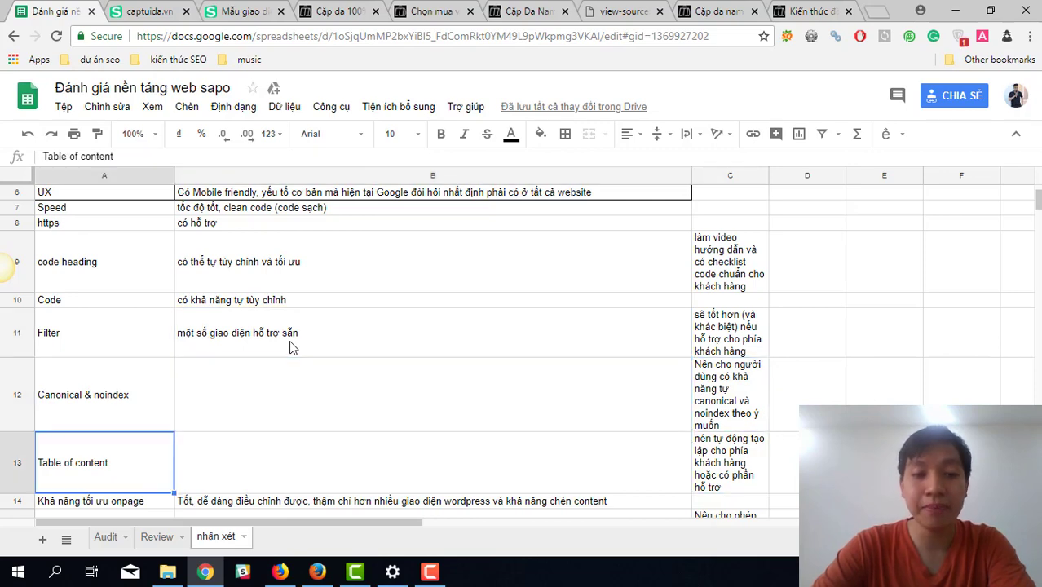
{"action": "key", "text": "Down"}
{"action": "key", "text": "Up"}
{"action": "key", "text": "Up"}
{"action": "key", "text": "Right"}
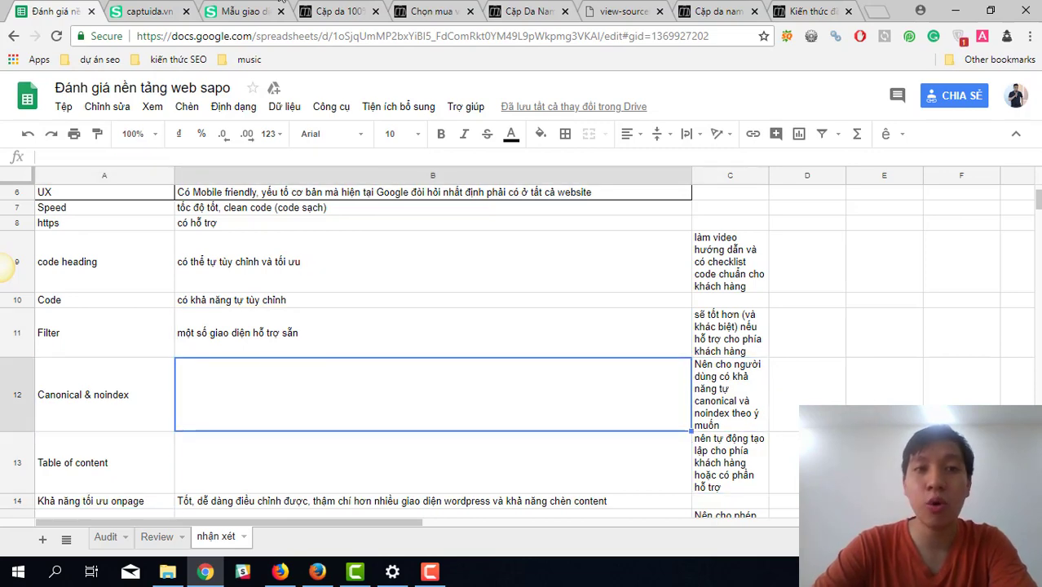
- Examine the “Sản phẩm Vải chống nước” category page in the Sapo admin, from its description down to the search result preview
{"action": "left_click", "coordinate": [280, 9]}
{"action": "left_click", "coordinate": [176, 9]}
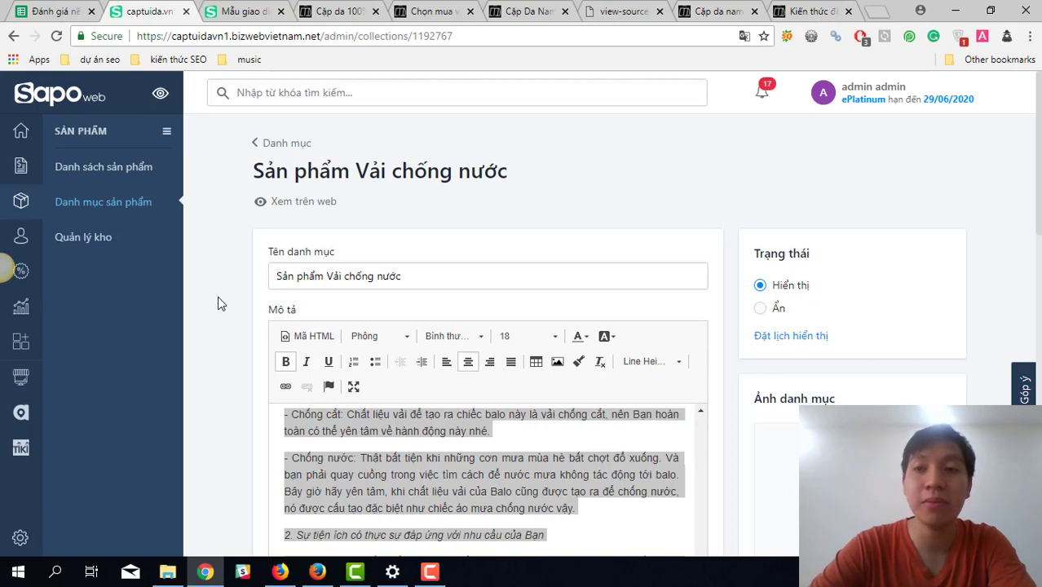
{"action": "scroll", "coordinate": [227, 344], "scroll_direction": "down", "scroll_amount": 2}
{"action": "scroll", "coordinate": [227, 352], "scroll_direction": "down", "scroll_amount": 6}
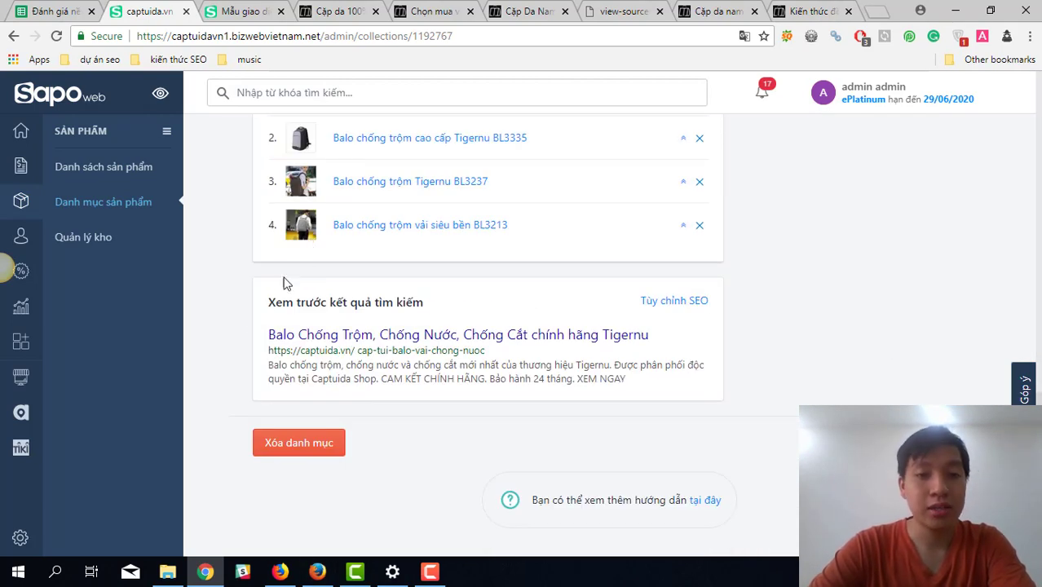
{"action": "scroll", "coordinate": [553, 325], "scroll_direction": "up", "scroll_amount": 15}
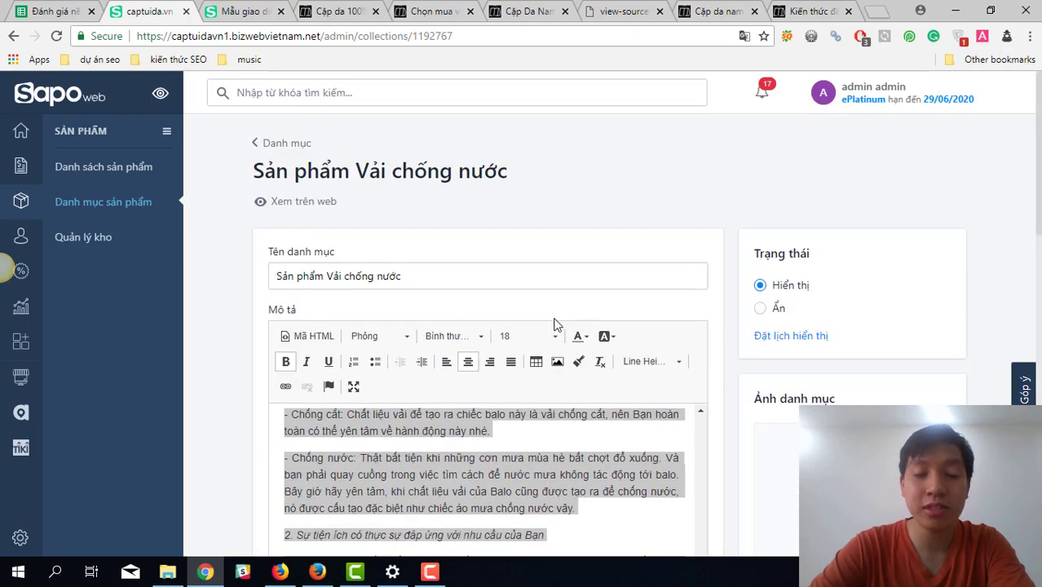
{"action": "scroll", "coordinate": [554, 325], "scroll_direction": "down", "scroll_amount": 11}
{"action": "scroll", "coordinate": [554, 325], "scroll_direction": "down", "scroll_amount": 4}
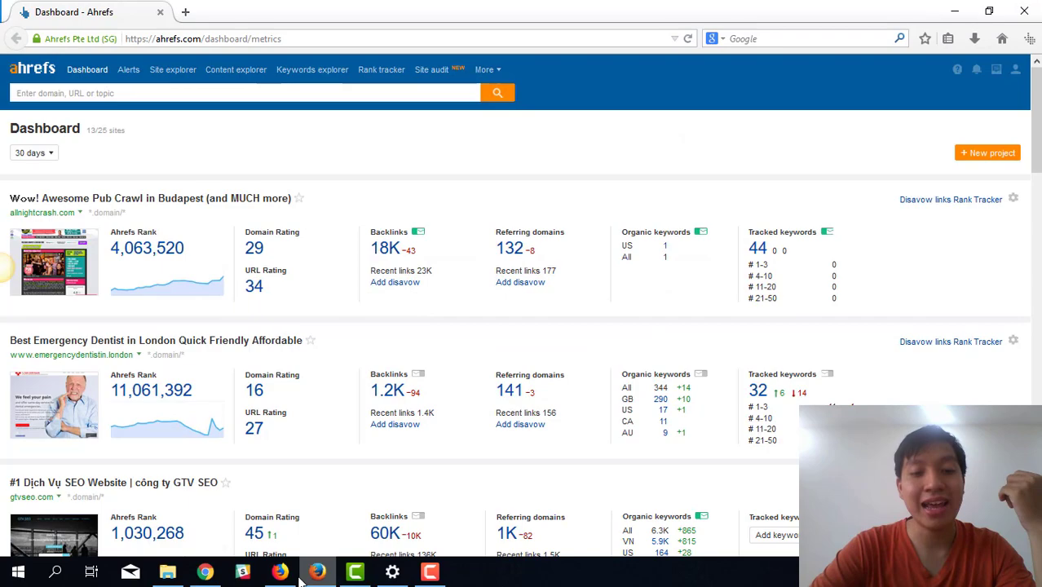
- Switch to Firefox and find the Yoast SEO section on the WordPress edit page of the GTV SEO homepage
{"action": "left_click", "coordinate": [280, 572]}
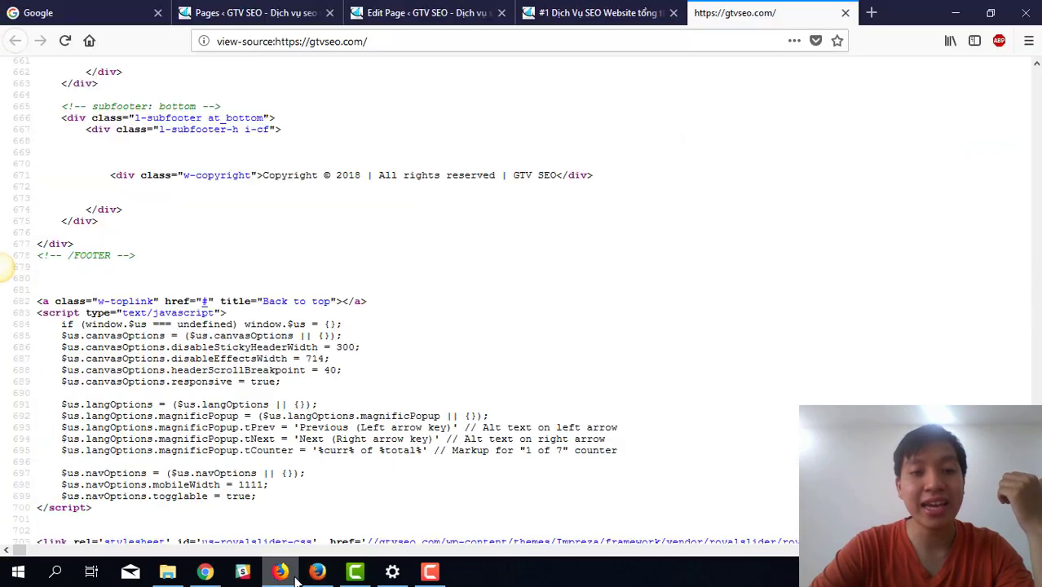
{"action": "left_click", "coordinate": [395, 10]}
{"action": "left_click", "coordinate": [266, 10]}
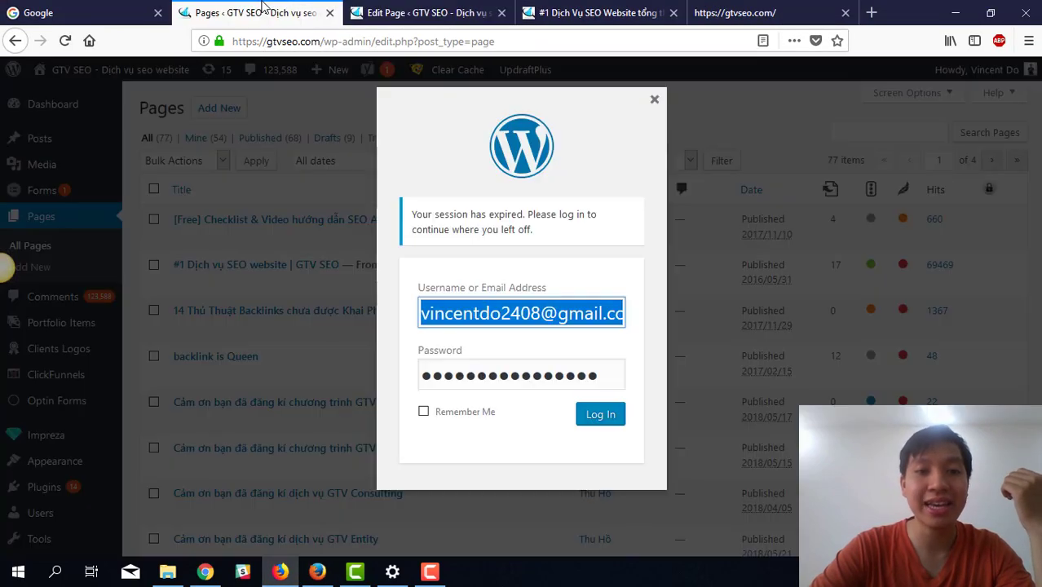
{"action": "left_click", "coordinate": [362, 8]}
{"action": "scroll", "coordinate": [338, 300], "scroll_direction": "down", "scroll_amount": 10}
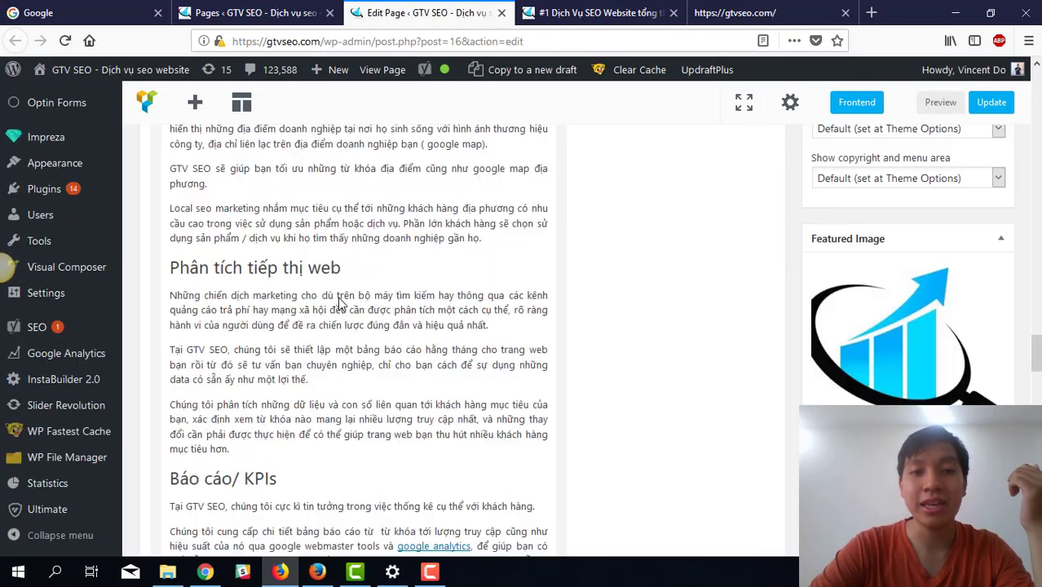
{"action": "scroll", "coordinate": [338, 304], "scroll_direction": "down", "scroll_amount": 5}
{"action": "scroll", "coordinate": [337, 302], "scroll_direction": "up", "scroll_amount": 5}
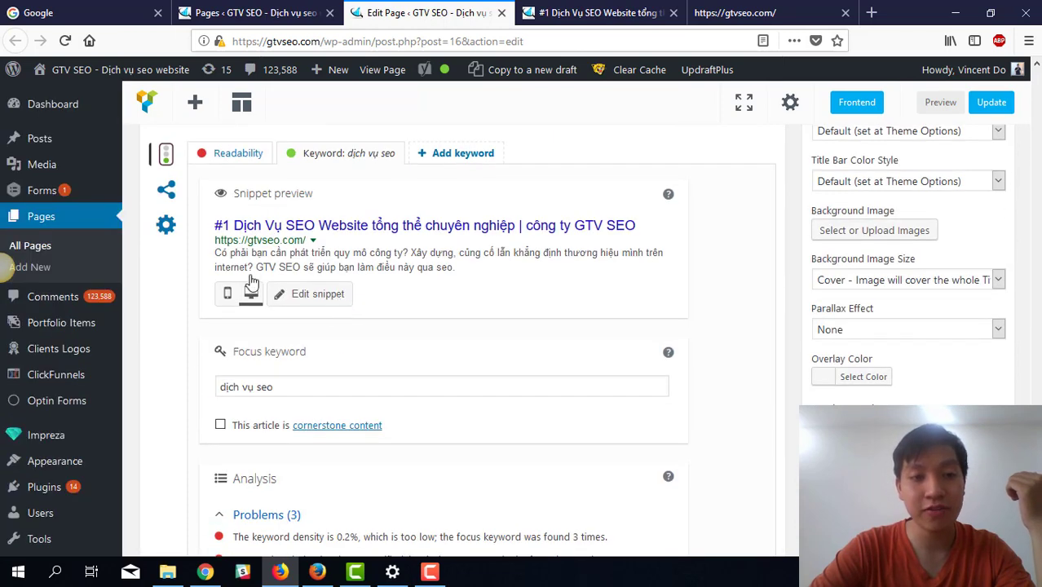
- Open the advanced Yoast SEO settings and examine the Canonical URL field and the search engine visibility options
{"action": "left_click", "coordinate": [166, 228]}
{"action": "scroll", "coordinate": [221, 343], "scroll_direction": "down", "scroll_amount": 3}
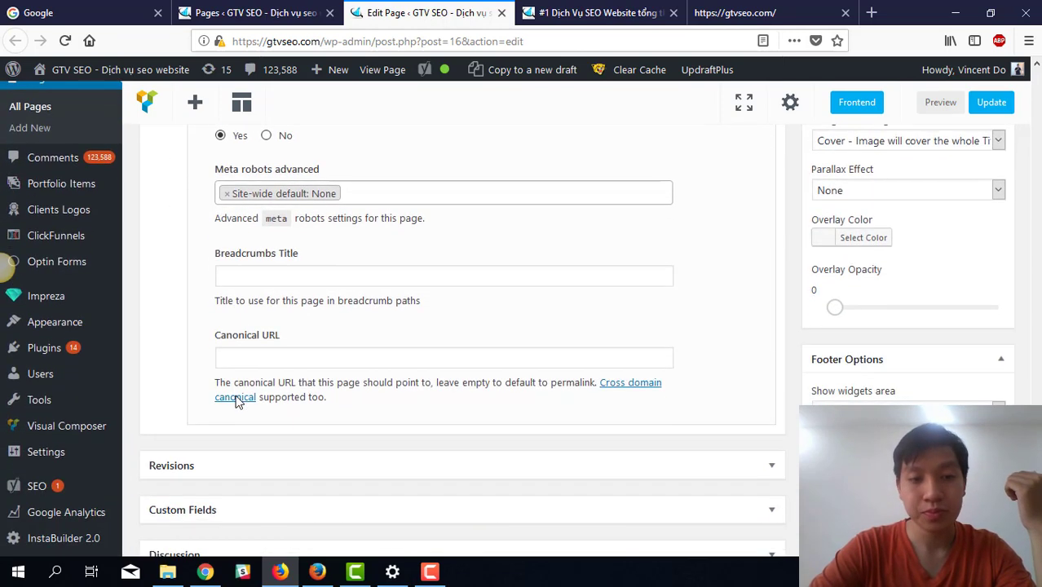
{"action": "triple_click", "coordinate": [272, 340]}
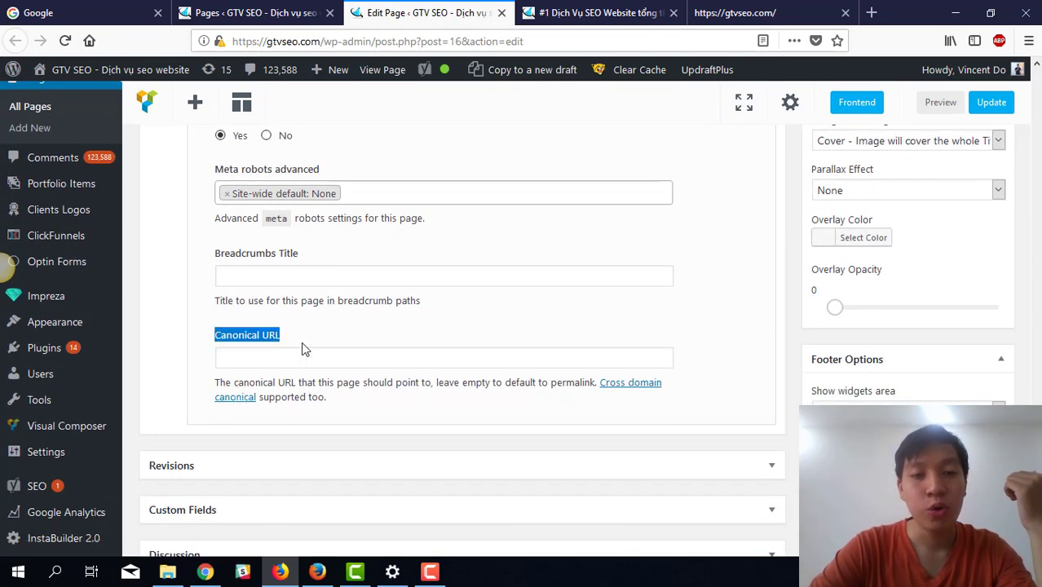
{"action": "scroll", "coordinate": [301, 349], "scroll_direction": "up", "scroll_amount": 2}
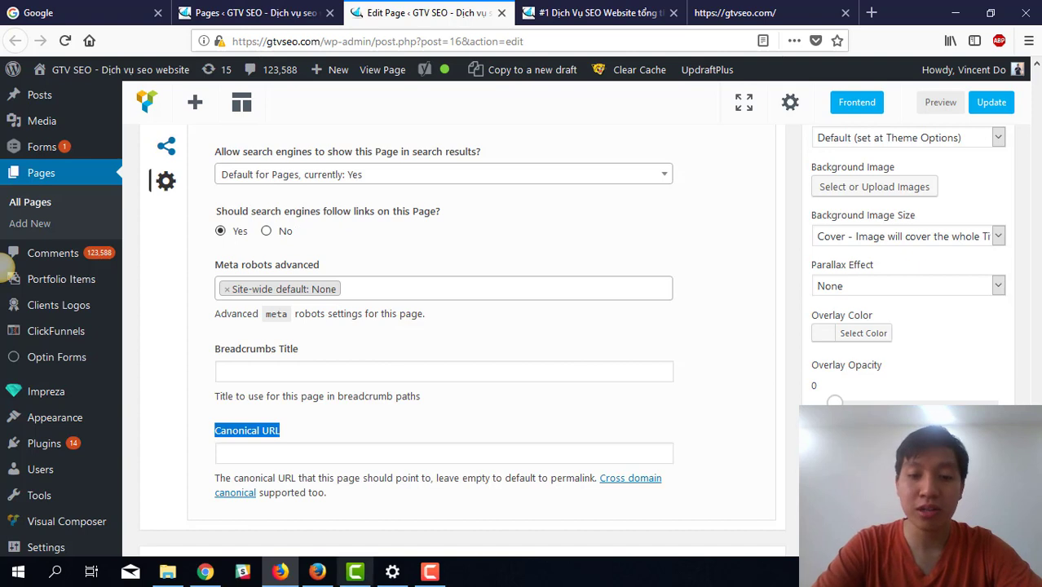
{"action": "left_click", "coordinate": [429, 572]}
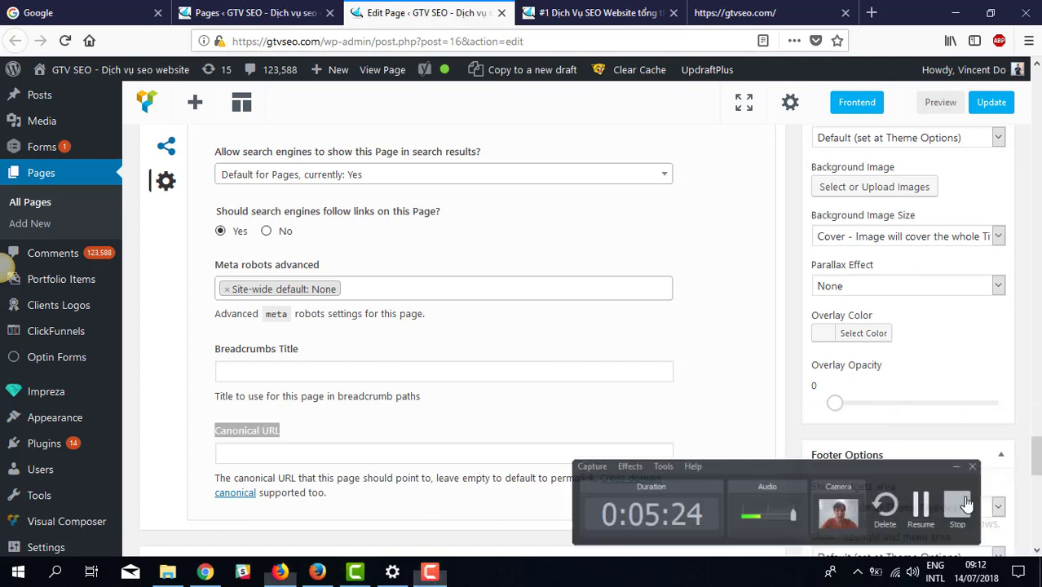
{"action": "left_click", "coordinate": [967, 503]}
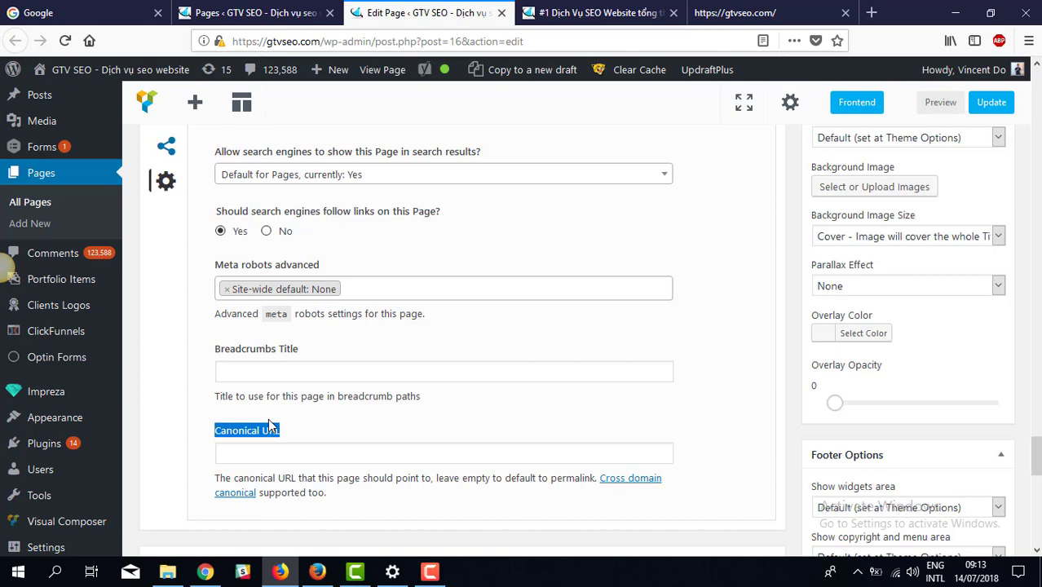
- Look through the published gtvseo.com homepage down to its footer and article lists
{"action": "left_click", "coordinate": [596, 12]}
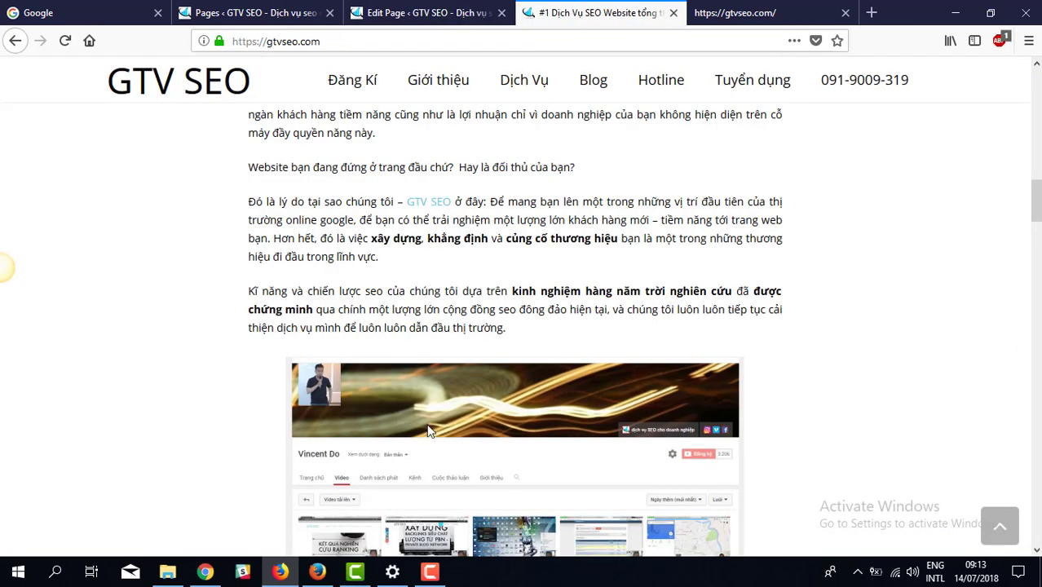
{"action": "scroll", "coordinate": [430, 431], "scroll_direction": "down", "scroll_amount": 20}
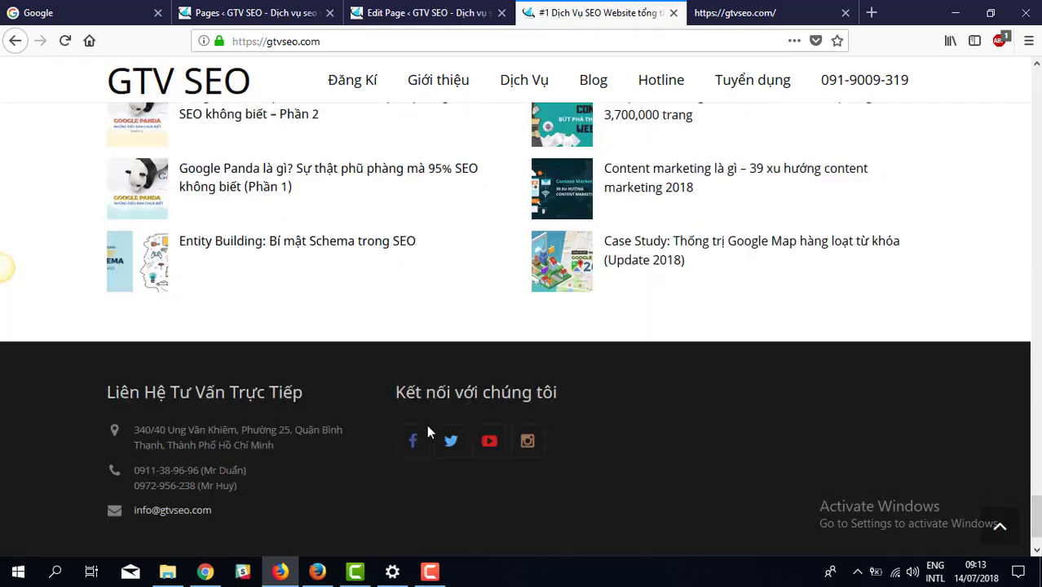
{"action": "scroll", "coordinate": [430, 432], "scroll_direction": "up", "scroll_amount": 10}
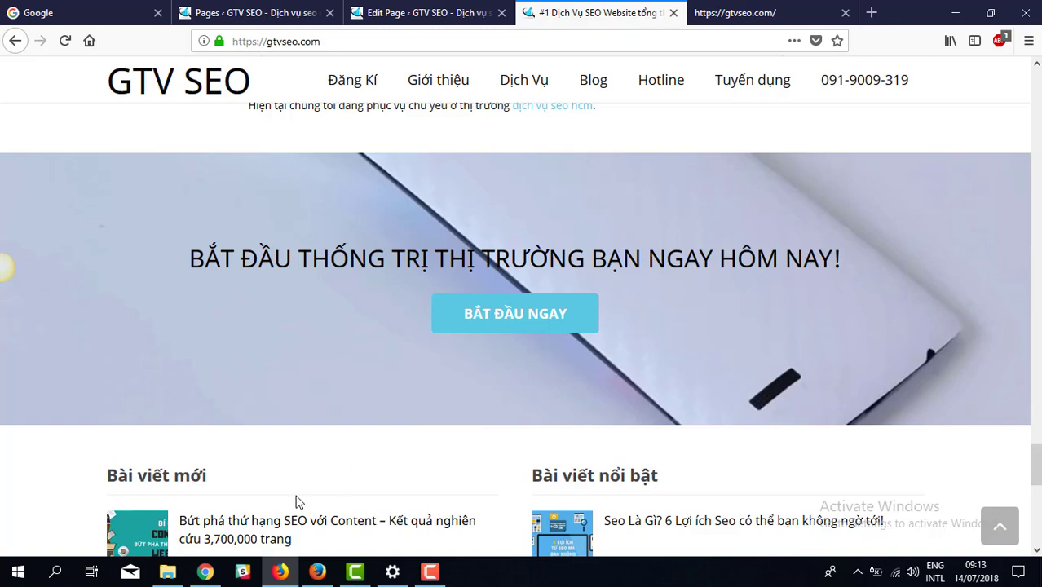
- Return to the homepage's WordPress edit page and review its Yoast SEO settings and page content
{"action": "left_click", "coordinate": [408, 12]}
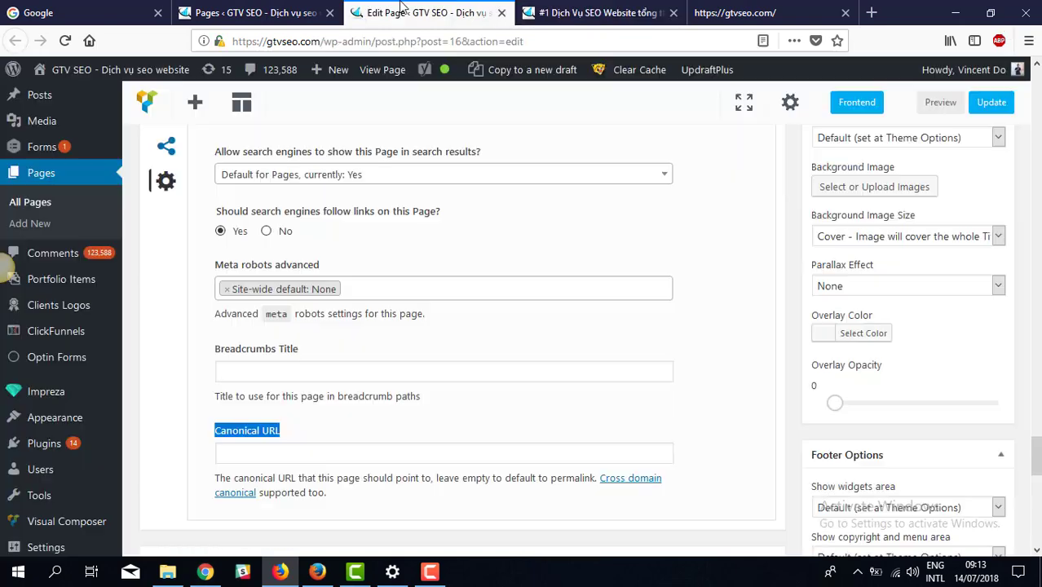
{"action": "scroll", "coordinate": [412, 166], "scroll_direction": "up", "scroll_amount": 3}
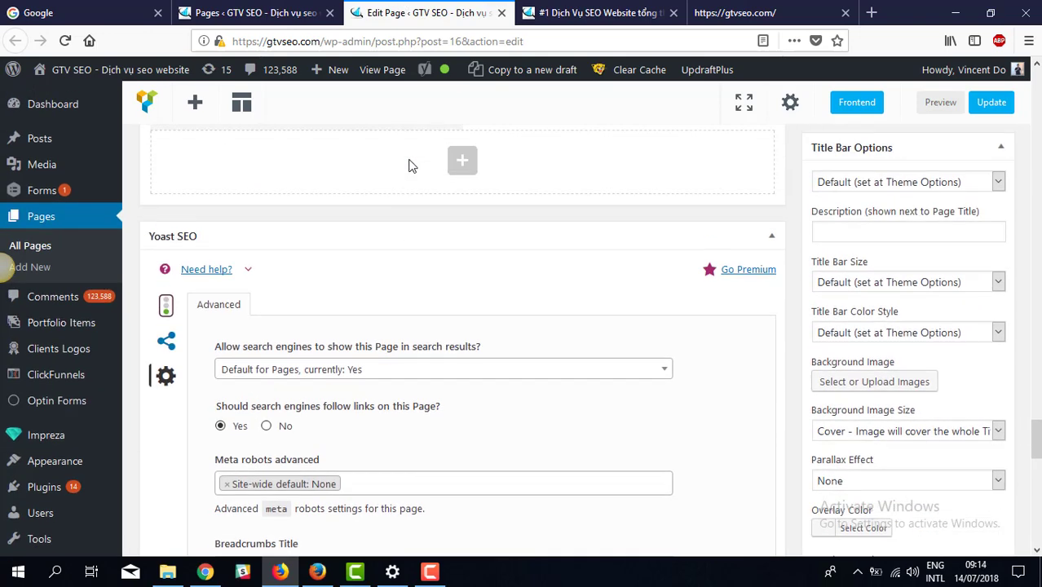
{"action": "scroll", "coordinate": [412, 165], "scroll_direction": "up", "scroll_amount": 5}
{"action": "scroll", "coordinate": [411, 165], "scroll_direction": "up", "scroll_amount": 4}
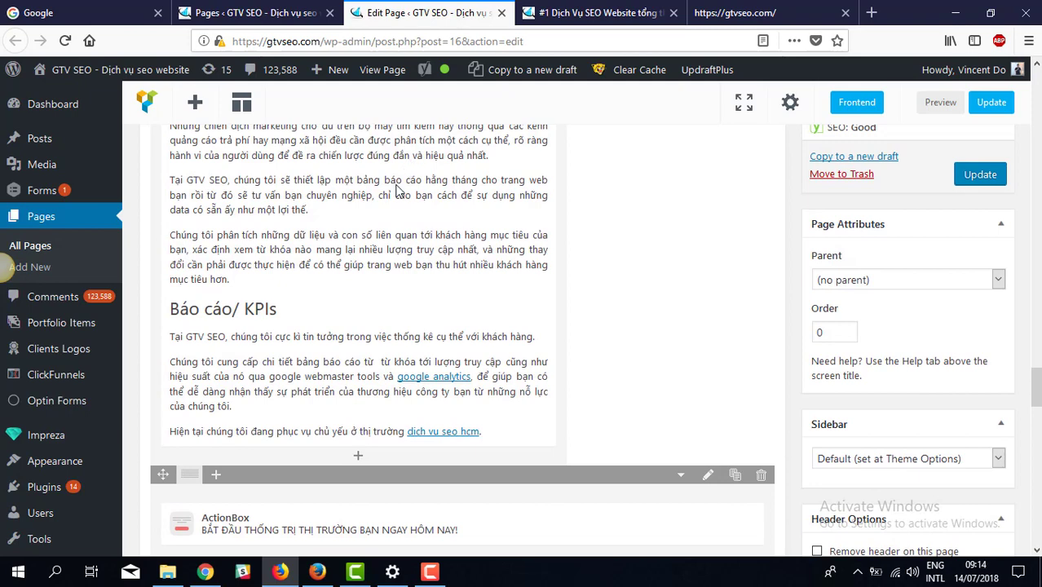
- Switch back to the Sapo admin in Chrome and examine the “Tùy chỉnh SEO” fields of the category “Sản phẩm Vải chống nước”
{"action": "mouse_move", "coordinate": [205, 571]}
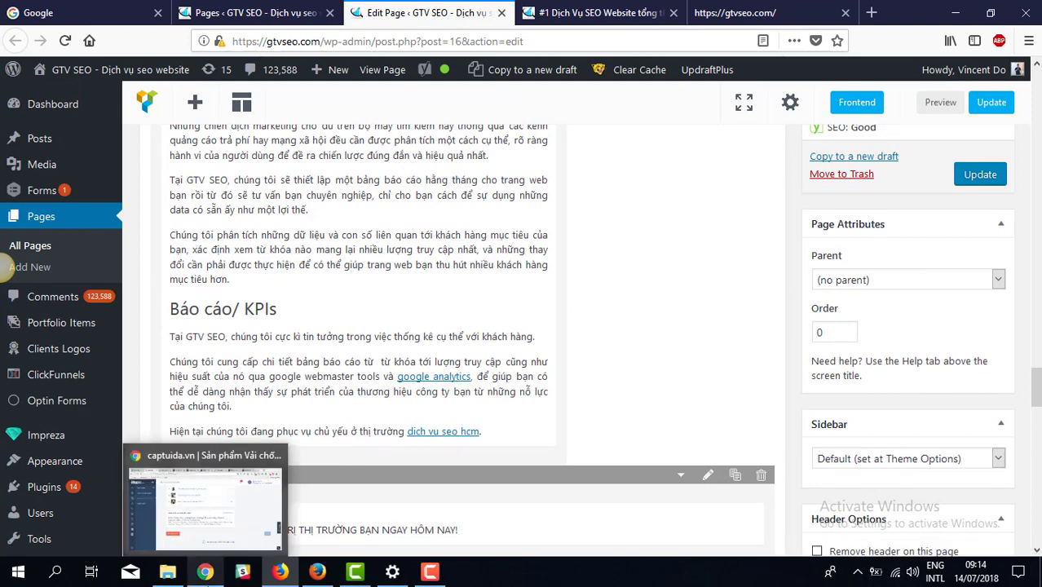
{"action": "left_click", "coordinate": [269, 506]}
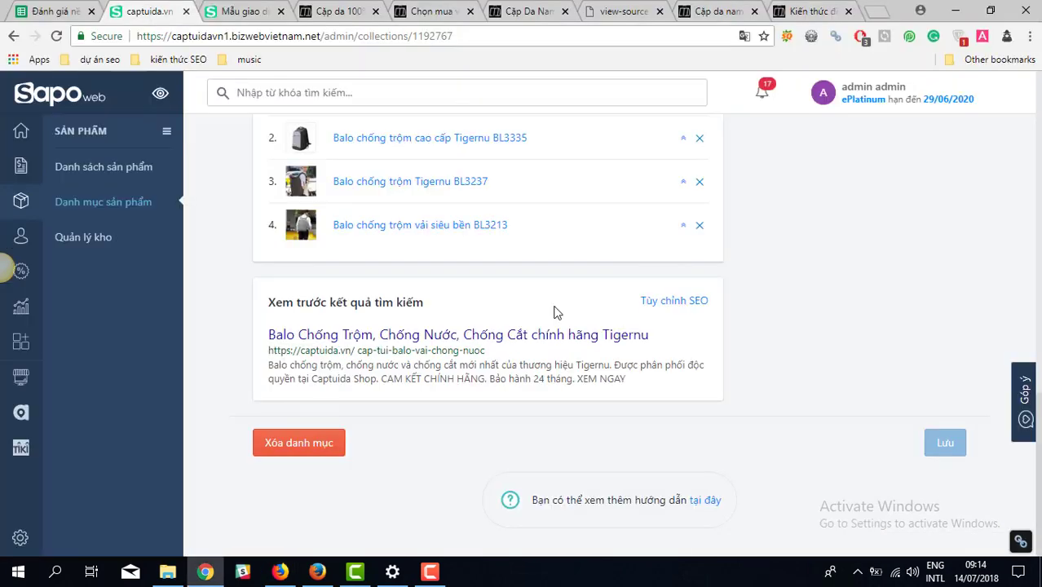
{"action": "left_click", "coordinate": [652, 301]}
{"action": "scroll", "coordinate": [368, 436], "scroll_direction": "down", "scroll_amount": 3}
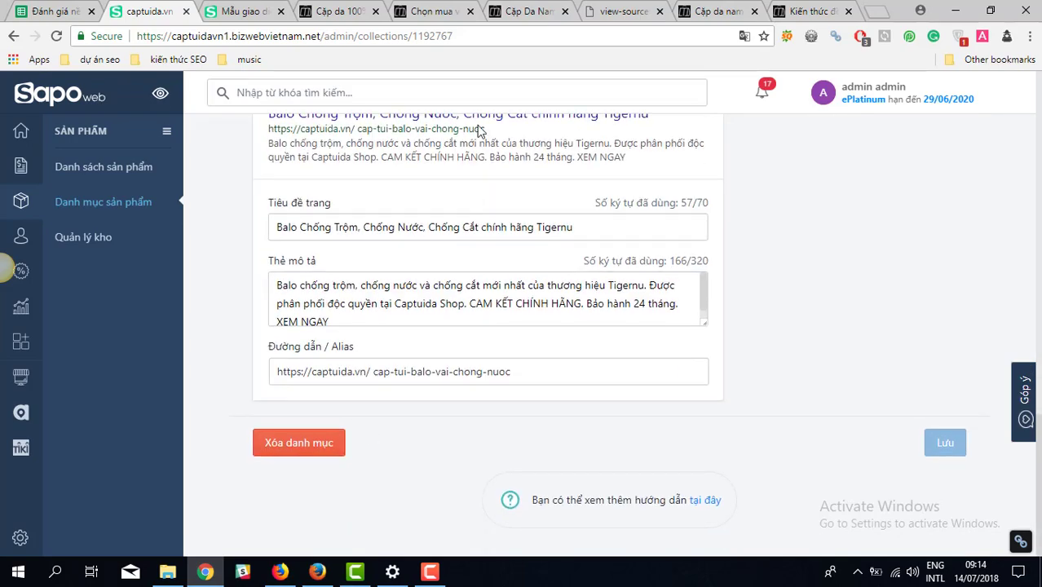
{"action": "scroll", "coordinate": [404, 325], "scroll_direction": "up", "scroll_amount": 10}
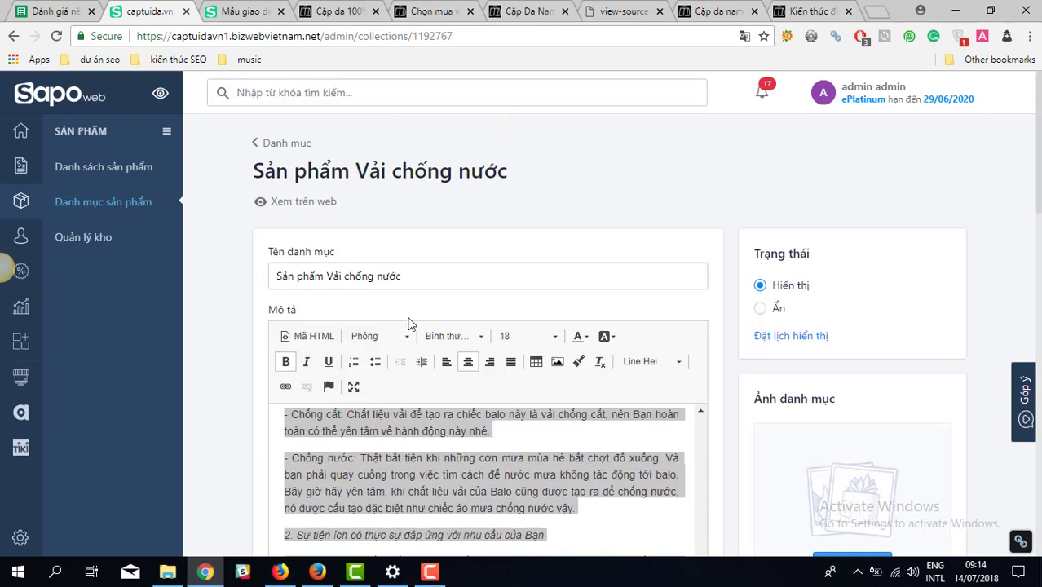
- Look through the description, product list and search preview of the category “Sản phẩm Vải chống nước”
{"action": "scroll", "coordinate": [216, 366], "scroll_direction": "down", "scroll_amount": 8}
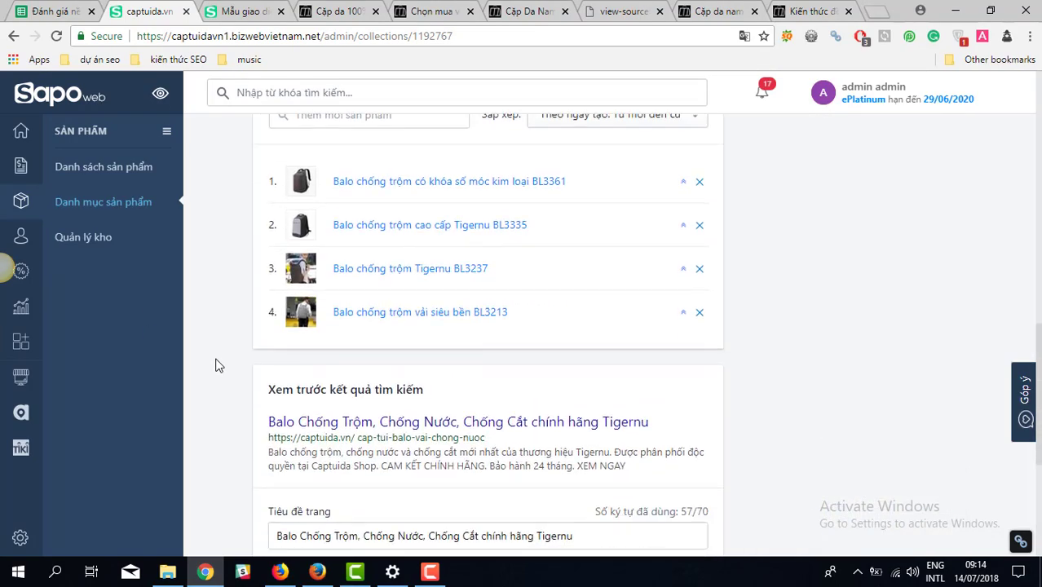
{"action": "scroll", "coordinate": [481, 327], "scroll_direction": "up", "scroll_amount": 4}
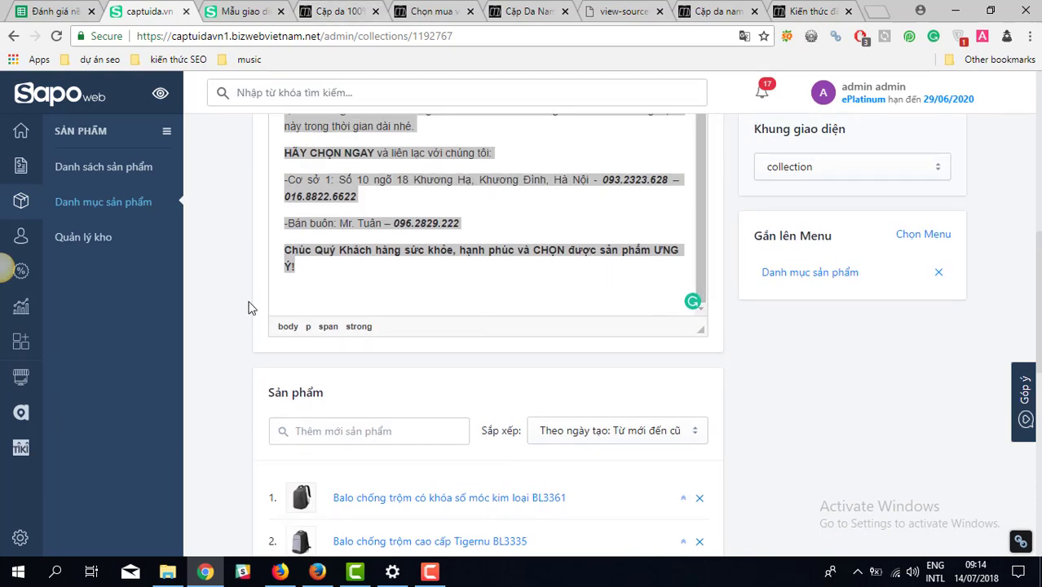
{"action": "left_click", "coordinate": [321, 261]}
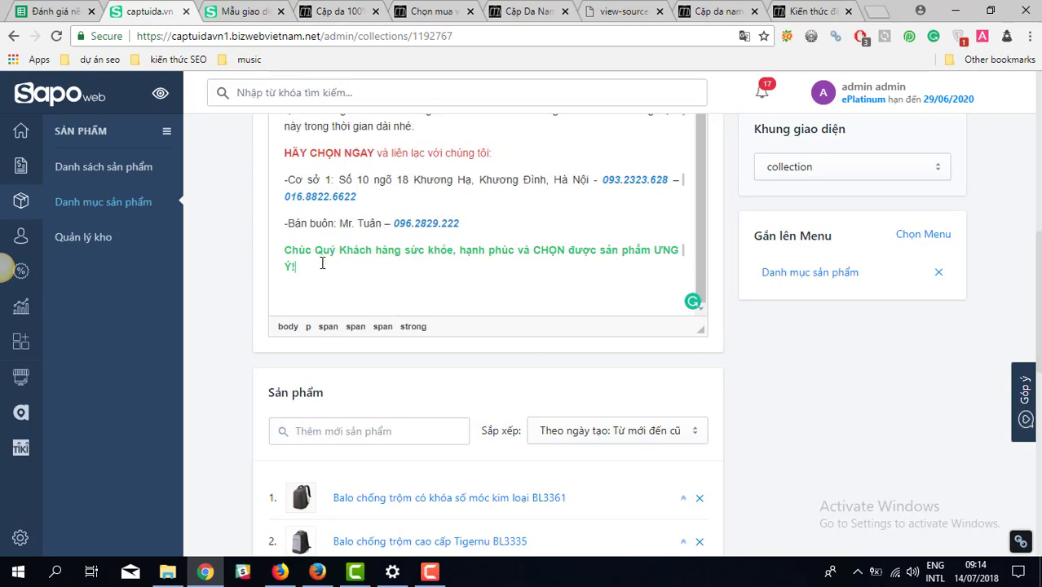
{"action": "scroll", "coordinate": [256, 346], "scroll_direction": "down", "scroll_amount": 10}
- Switch to the “Đánh giá nền tảng web sapo” sheet and read the “Table of content” row with its recommendation in column C
{"action": "left_click", "coordinate": [65, 10]}
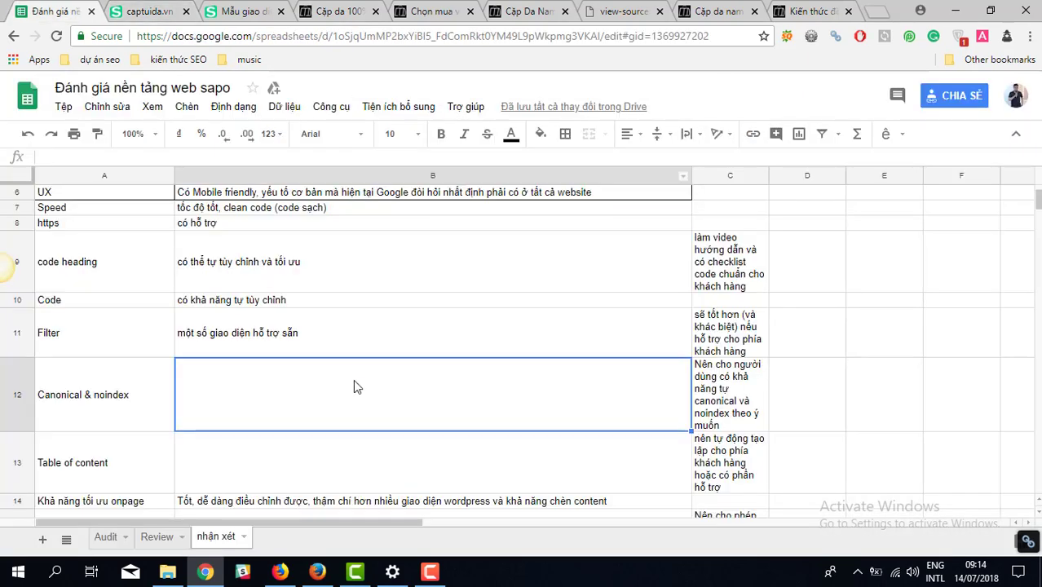
{"action": "key", "text": "Down"}
{"action": "key", "text": "Down"}
{"action": "key", "text": "Down"}
{"action": "key", "text": "Down"}
{"action": "key", "text": "Down"}
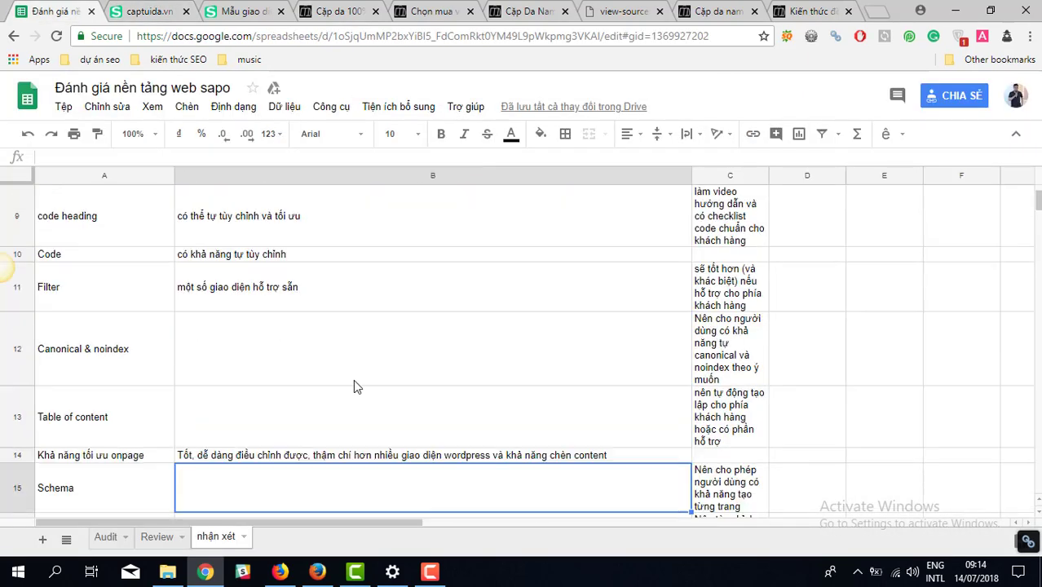
{"action": "key", "text": "Up"}
{"action": "key", "text": "Up"}
{"action": "key", "text": "Up"}
{"action": "key", "text": "Up"}
{"action": "key", "text": "Left"}
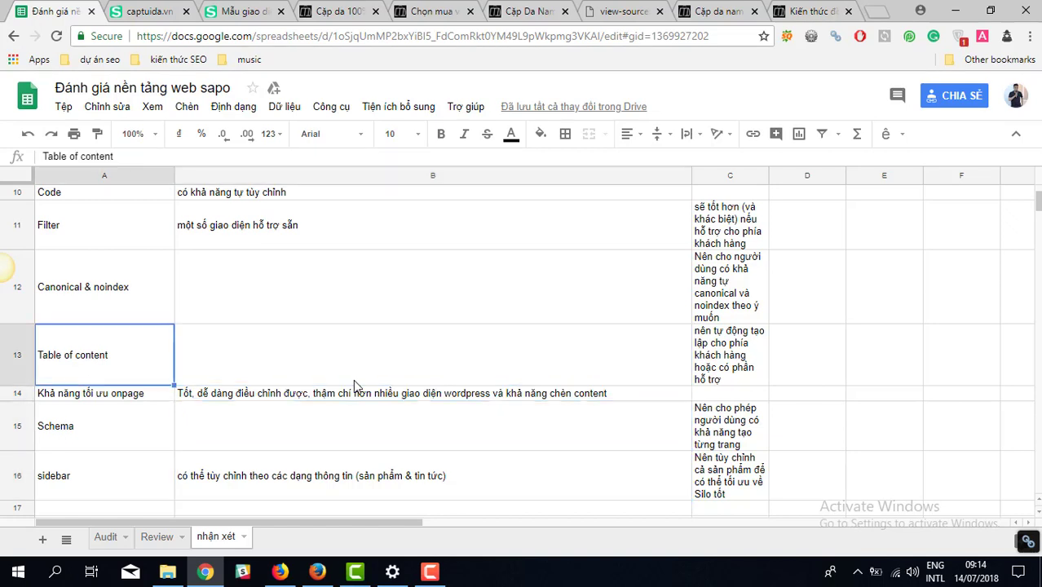
{"action": "key", "text": "Right"}
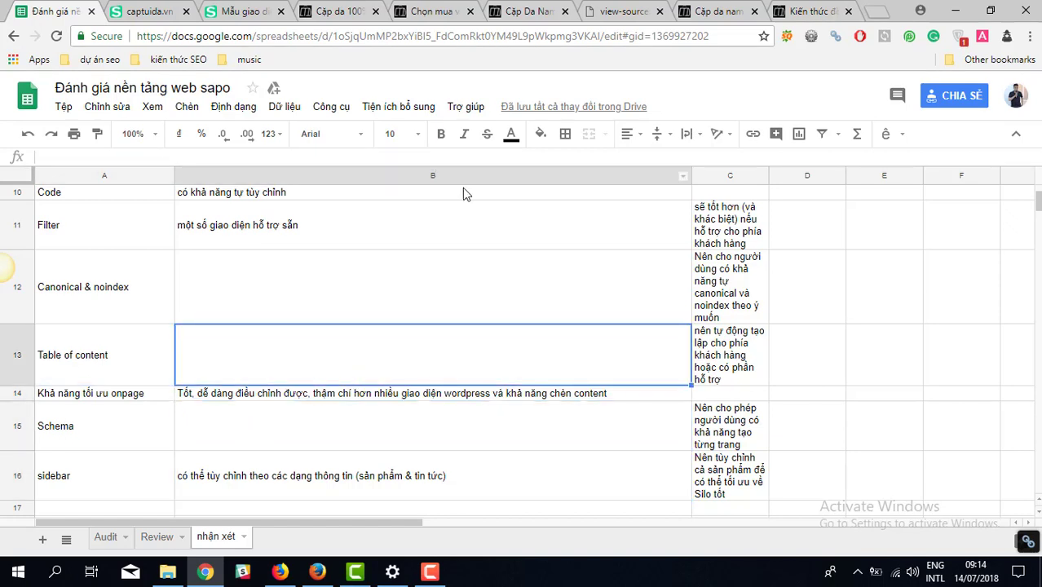
{"action": "key", "text": "Right"}
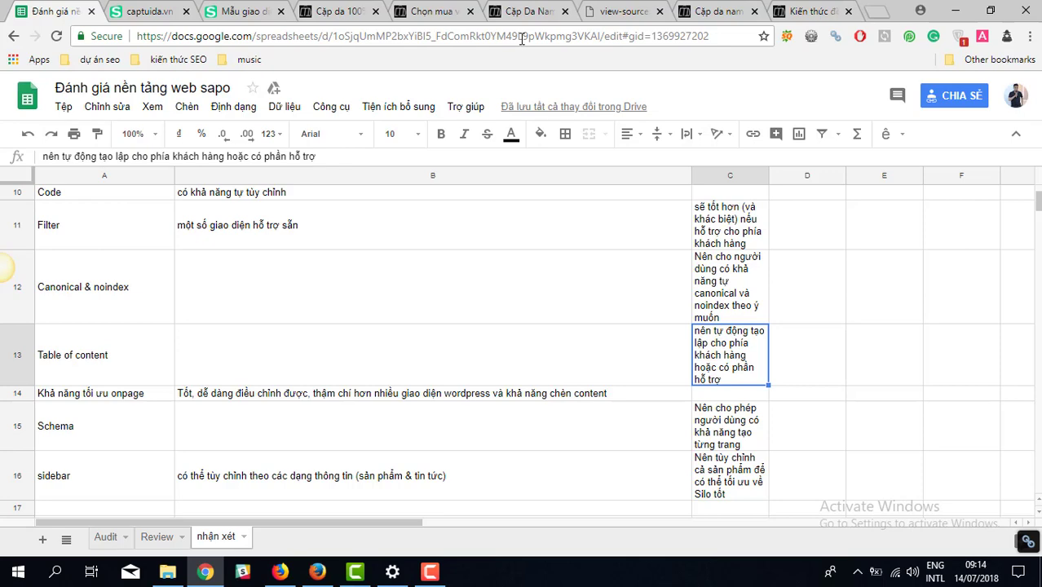
- Switch to the captuida.vn product page “Cặp da nam đeo chéo CM185” and look over its product details
{"action": "left_click", "coordinate": [524, 12]}
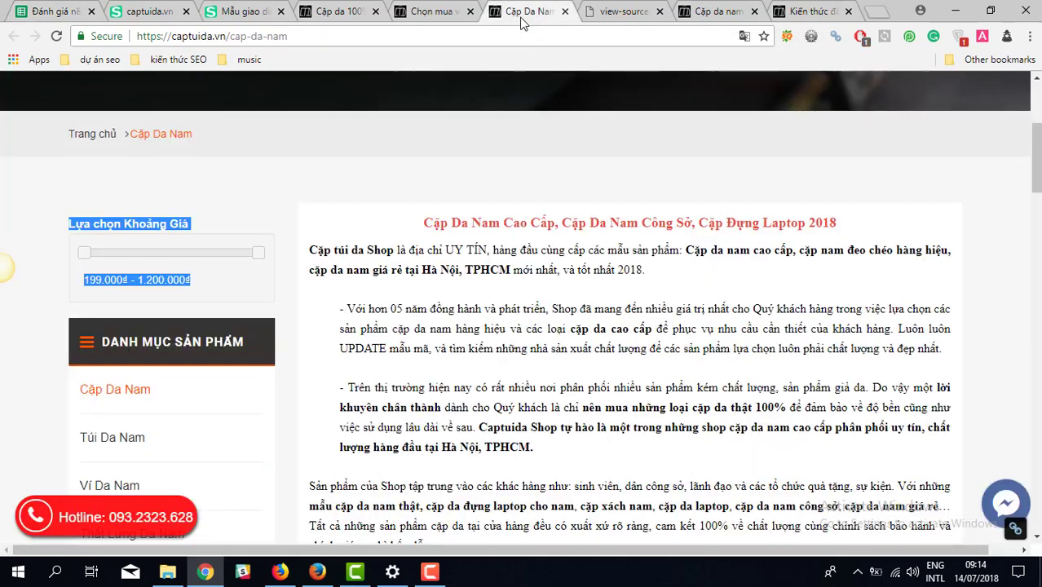
{"action": "left_click", "coordinate": [717, 10]}
{"action": "scroll", "coordinate": [611, 398], "scroll_direction": "down", "scroll_amount": 5}
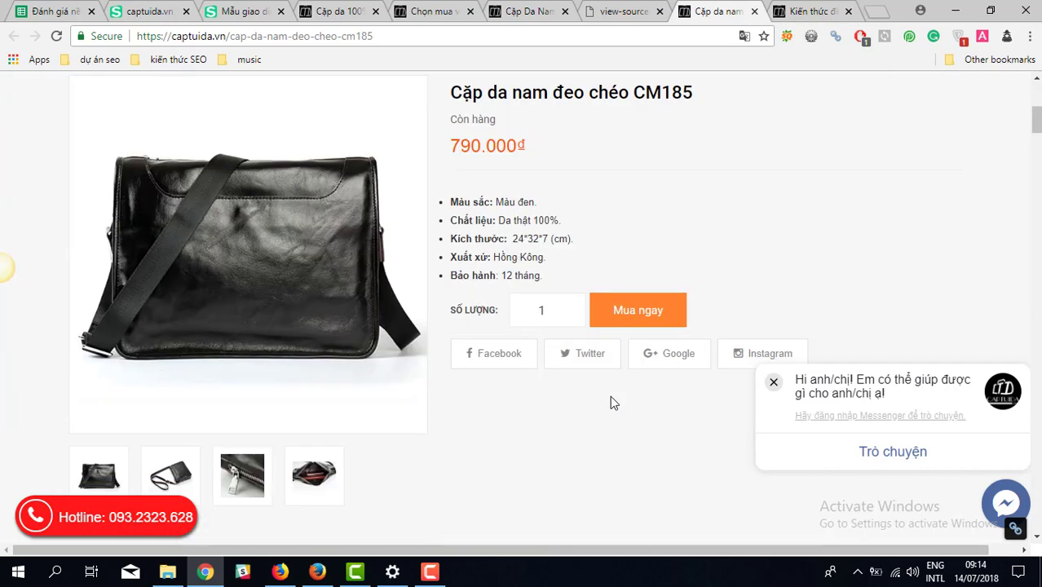
{"action": "scroll", "coordinate": [620, 384], "scroll_direction": "up", "scroll_amount": 5}
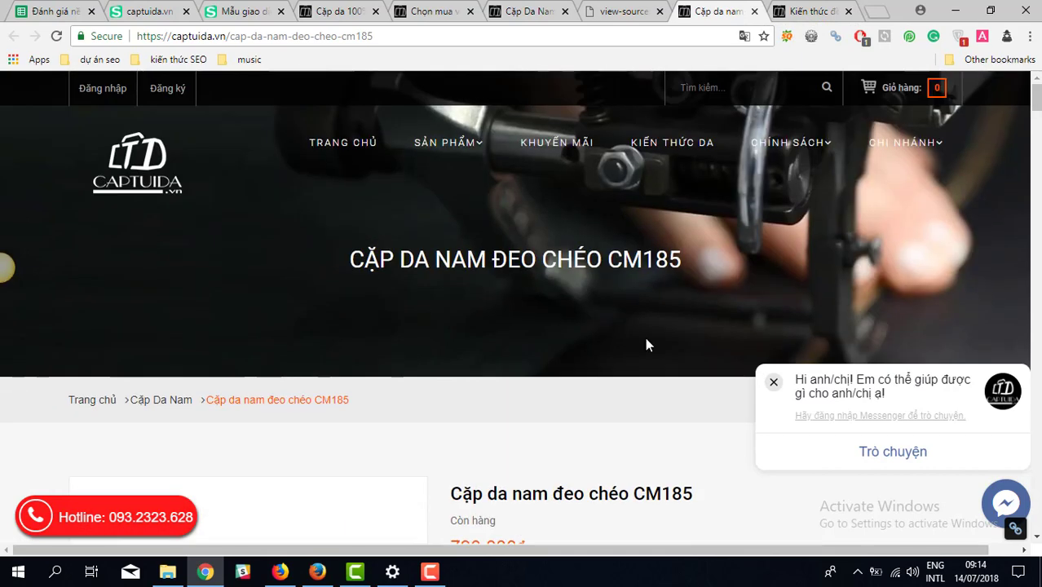
- Open the “Kiến thức da” section and view its article list and the article “Chọn mua ví nam đẹp dành tặng bố như thế nào?”
{"action": "left_click", "coordinate": [660, 155]}
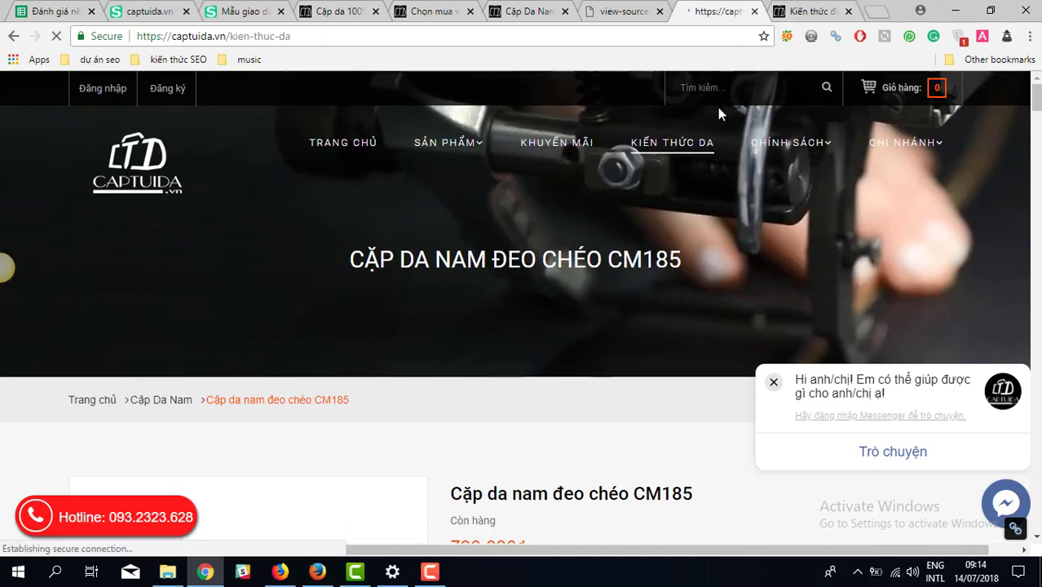
{"action": "scroll", "coordinate": [410, 534], "scroll_direction": "down", "scroll_amount": 3}
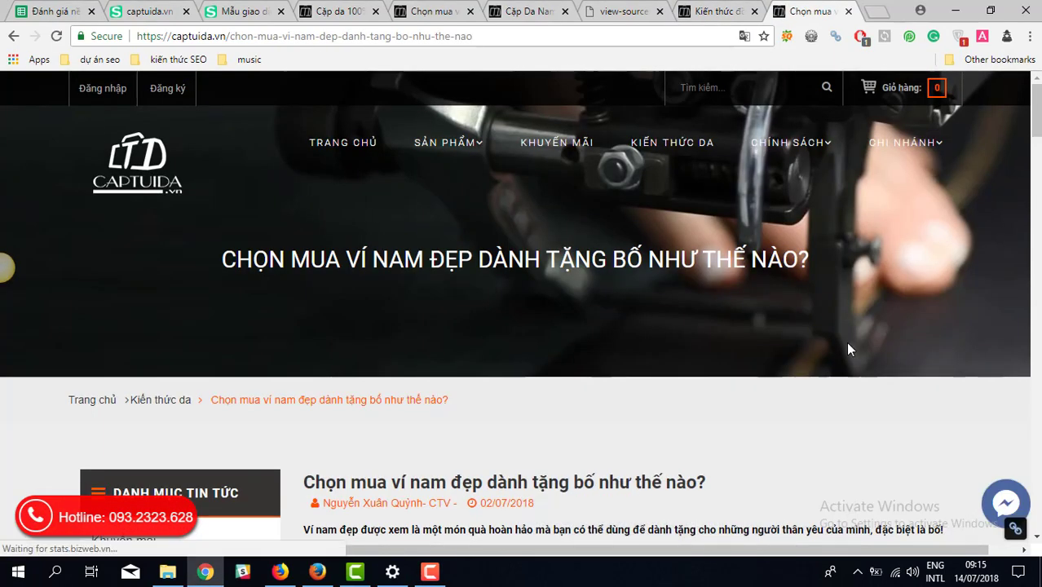
{"action": "left_click", "coordinate": [721, 12]}
{"action": "scroll", "coordinate": [408, 293], "scroll_direction": "down", "scroll_amount": 3}
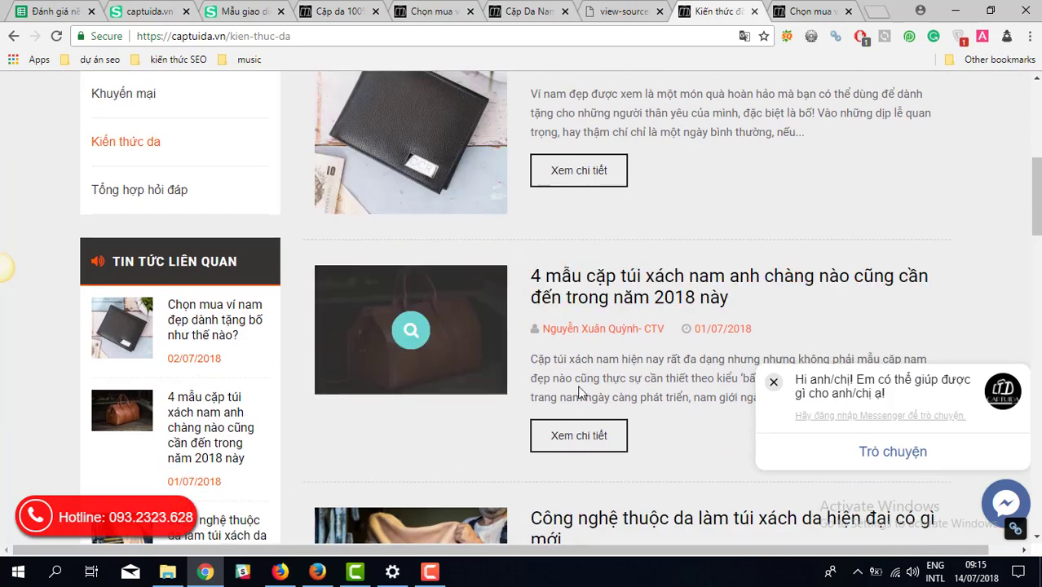
{"action": "left_click", "coordinate": [809, 11]}
{"action": "scroll", "coordinate": [555, 440], "scroll_direction": "down", "scroll_amount": 3}
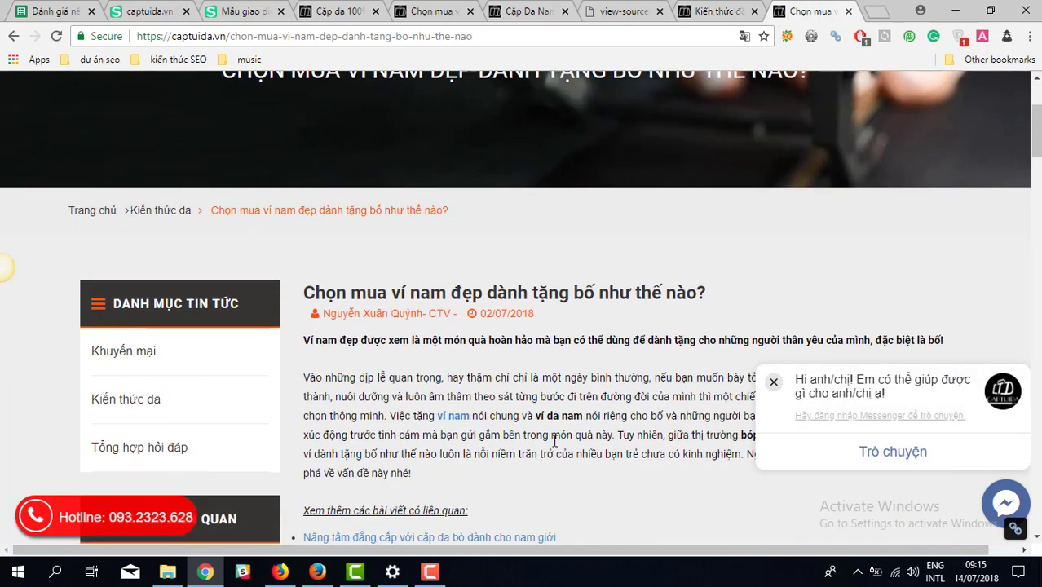
- Switch to Firefox and open the gtvseo.com/seo-la-gi article in the published site's tab
{"action": "left_click", "coordinate": [317, 571]}
{"action": "left_click", "coordinate": [280, 572]}
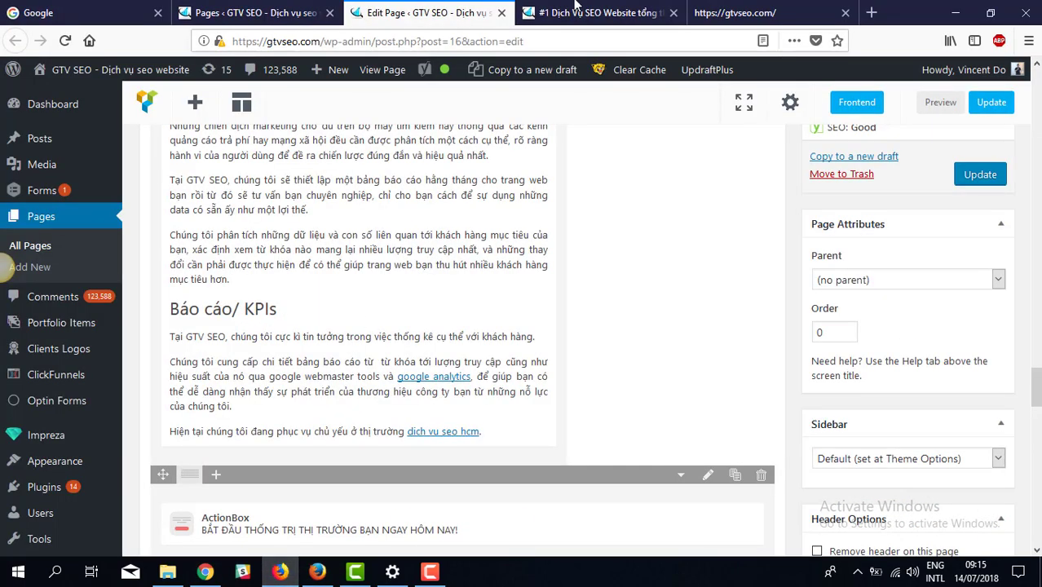
{"action": "left_click", "coordinate": [575, 10]}
{"action": "left_click", "coordinate": [492, 41]}
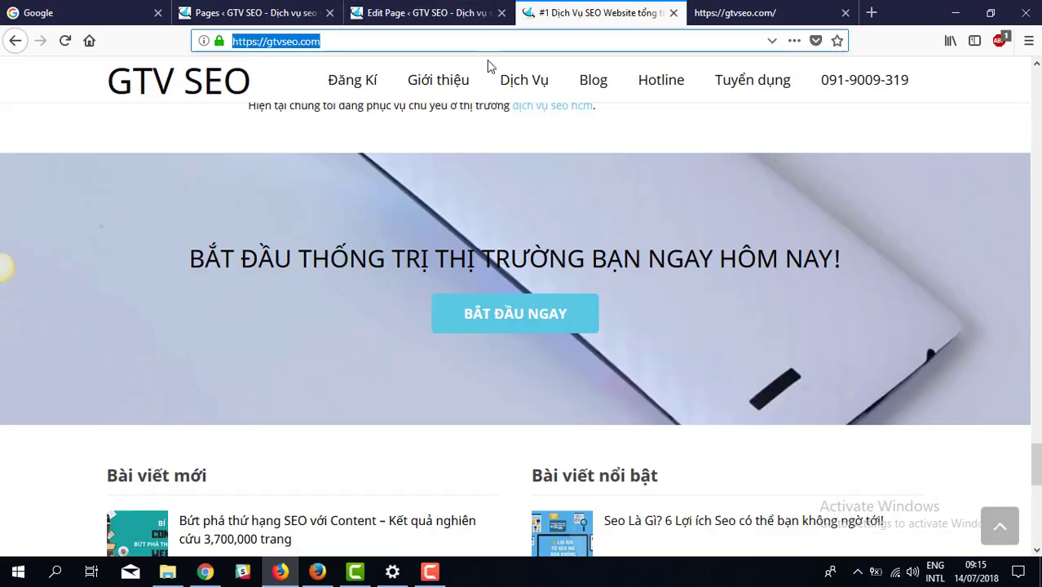
{"action": "mouse_move", "coordinate": [595, 86]}
{"action": "left_click", "coordinate": [598, 121]}
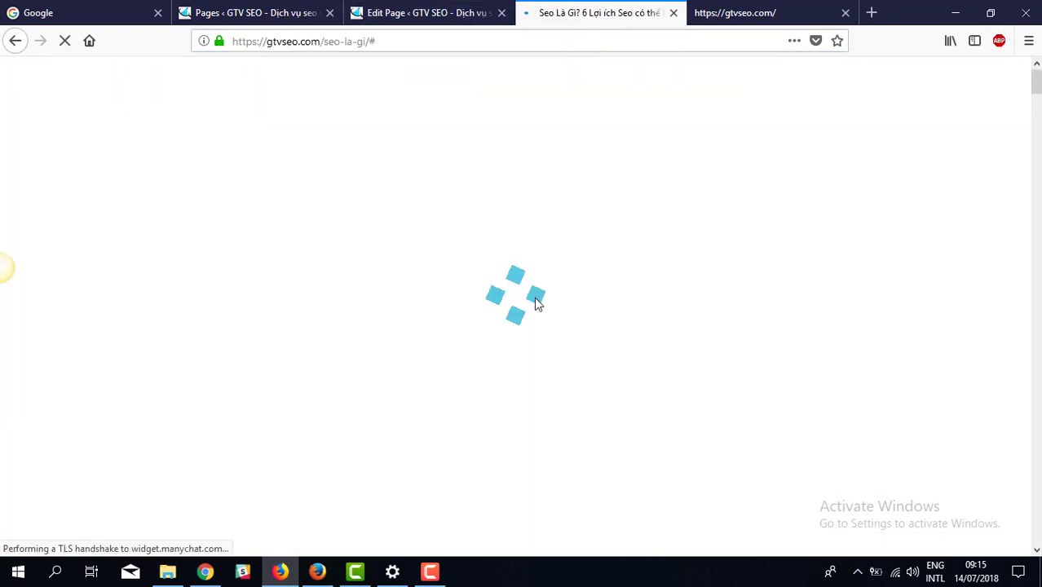
- Expand the article's “Mục lục” table of contents and highlight its entries to examine their structure
{"action": "scroll", "coordinate": [535, 298], "scroll_direction": "down", "scroll_amount": 5}
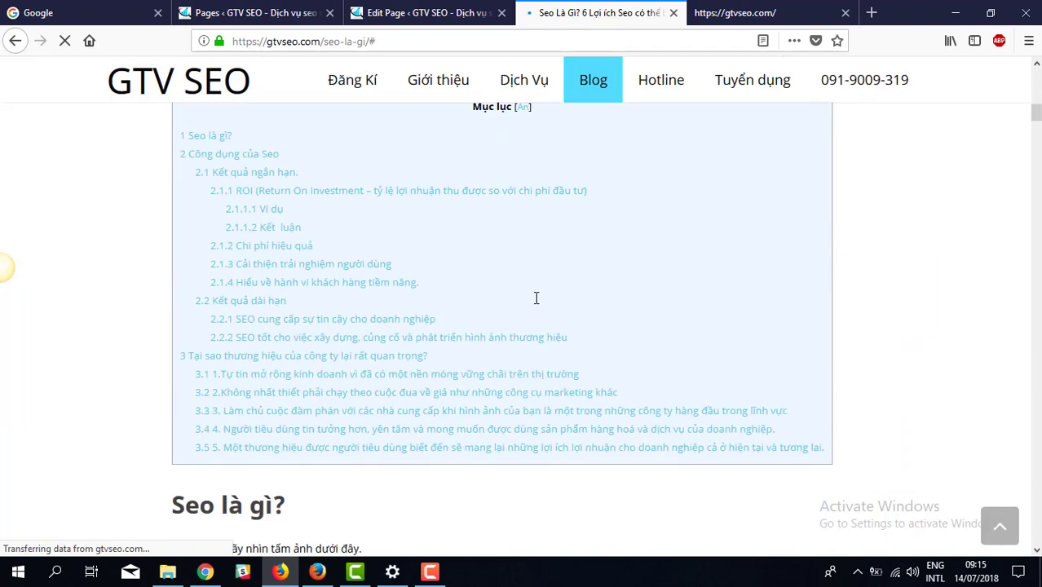
{"action": "scroll", "coordinate": [522, 285], "scroll_direction": "down", "scroll_amount": 1}
{"action": "scroll", "coordinate": [408, 229], "scroll_direction": "up", "scroll_amount": 2}
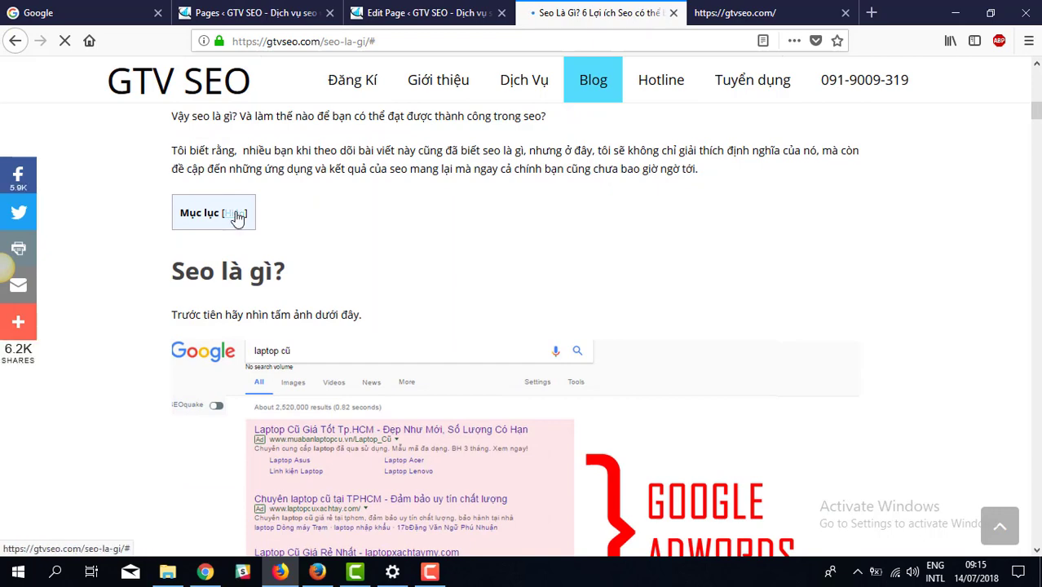
{"action": "left_click", "coordinate": [237, 216]}
{"action": "left_click_drag", "start_coordinate": [199, 224], "coordinate": [825, 367]}
{"action": "scroll", "coordinate": [665, 331], "scroll_direction": "down", "scroll_amount": 2}
{"action": "scroll", "coordinate": [881, 176], "scroll_direction": "up", "scroll_amount": 2}
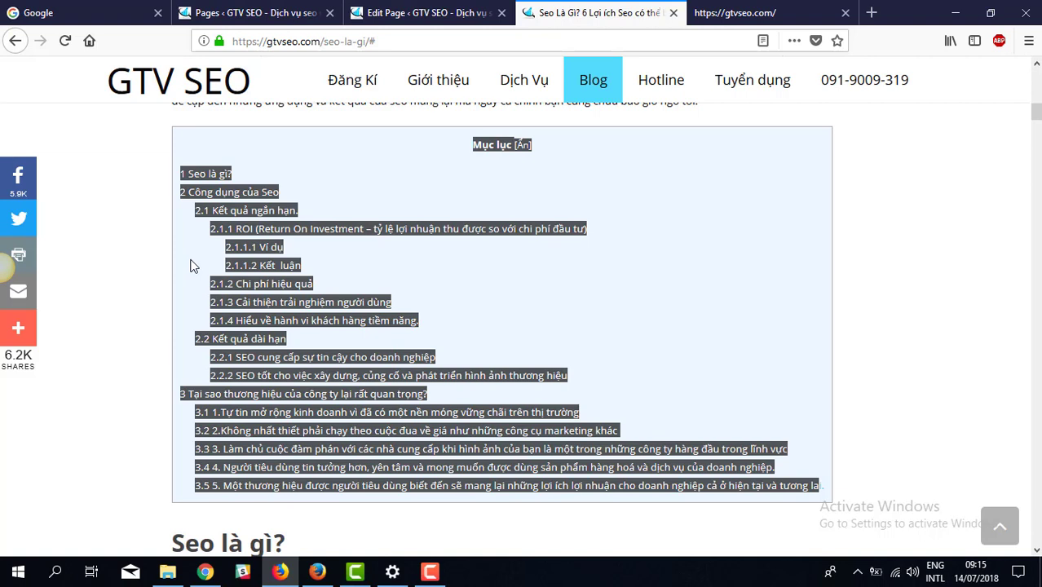
- Switch back to Chrome and examine the introduction and headings of the captuida.vn wallet article for a table of contents
{"action": "left_click", "coordinate": [205, 571]}
{"action": "scroll", "coordinate": [402, 300], "scroll_direction": "down", "scroll_amount": 4}
{"action": "scroll", "coordinate": [402, 300], "scroll_direction": "down", "scroll_amount": 8}
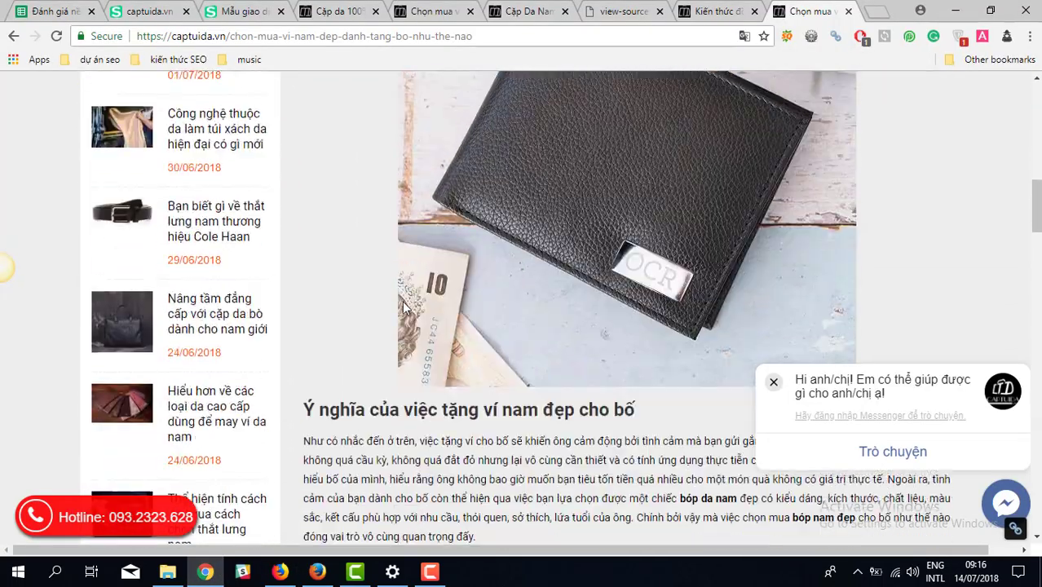
{"action": "scroll", "coordinate": [402, 300], "scroll_direction": "up", "scroll_amount": 11}
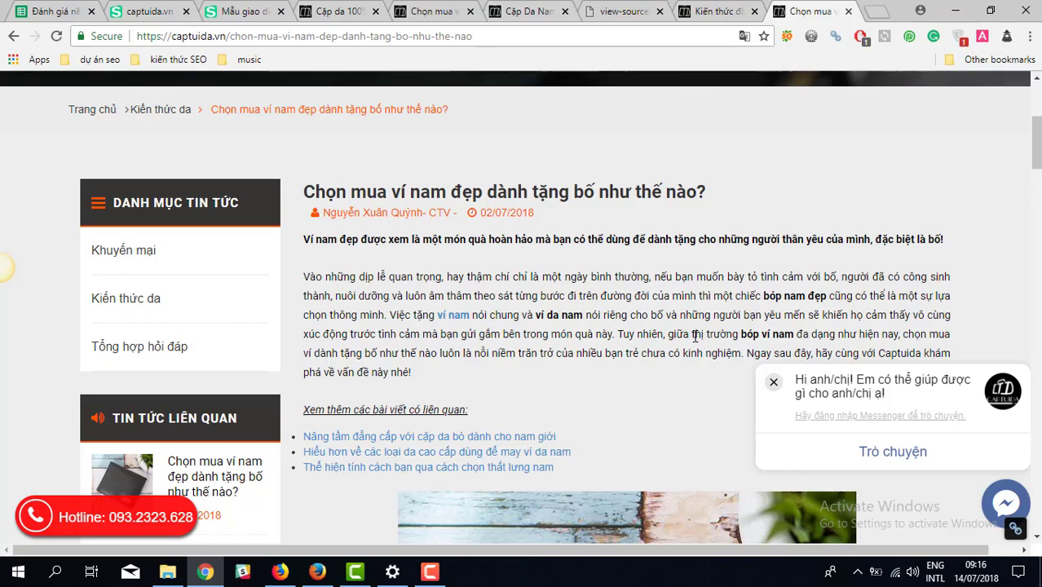
{"action": "scroll", "coordinate": [695, 336], "scroll_direction": "down", "scroll_amount": 10}
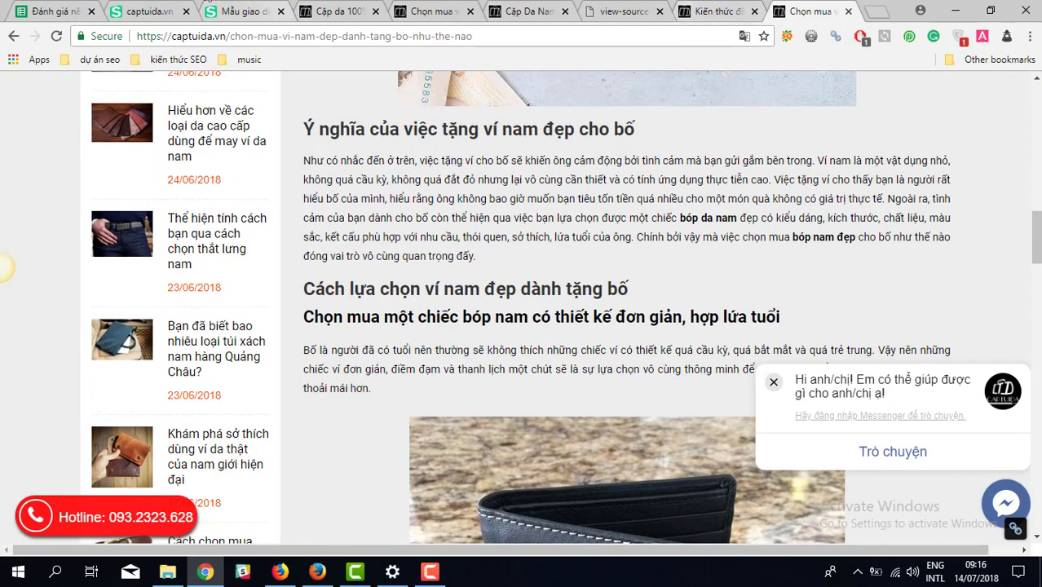
{"action": "scroll", "coordinate": [192, 309], "scroll_direction": "up", "scroll_amount": 5}
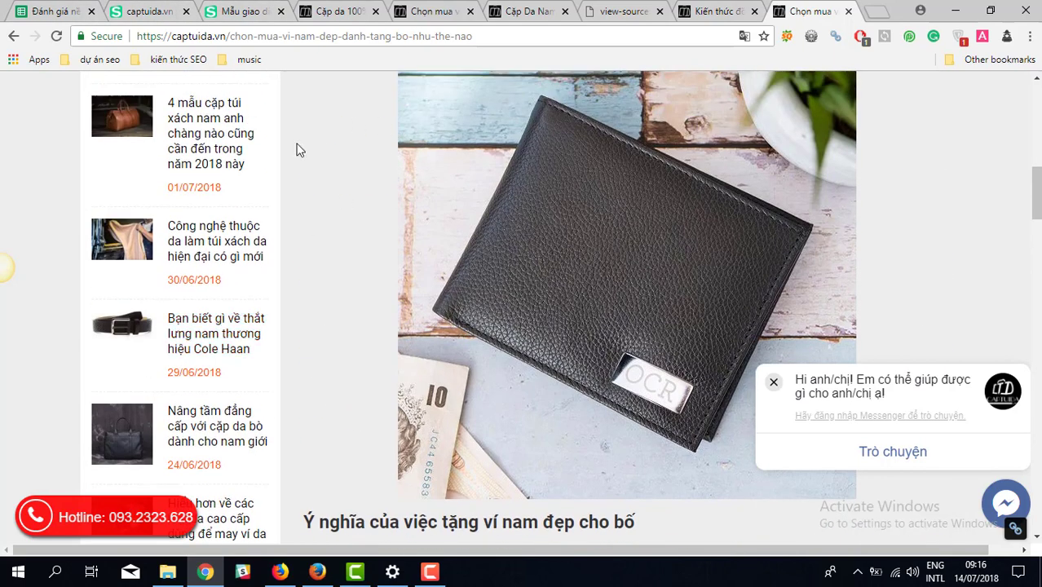
- Return to the evaluation sheet and read the “Khả năng tối ưu onpage” row
{"action": "left_click", "coordinate": [57, 9]}
{"action": "key", "text": "Down"}
{"action": "key", "text": "Left"}
{"action": "key", "text": "Left"}
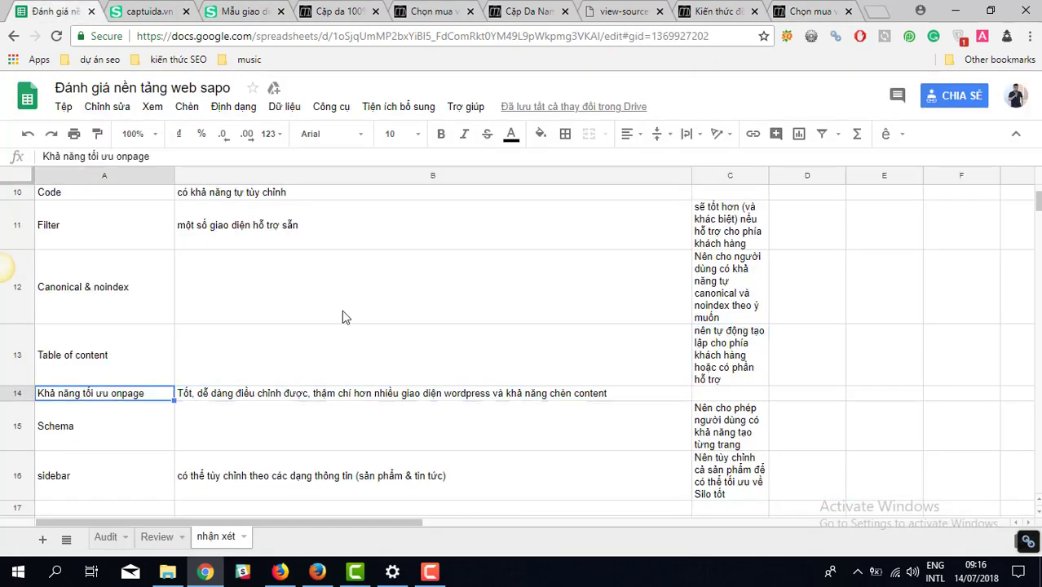
{"action": "key", "text": "Right"}
{"action": "key", "text": "Left"}
- Return to the Sapo category editor and review the “Mô tả” content, highlighting part of the “balo chong trom” subheading
{"action": "key", "text": "ctrl+Tab"}
{"action": "key", "text": "ctrl+Tab"}
{"action": "key", "text": "ctrl+shift+Tab"}
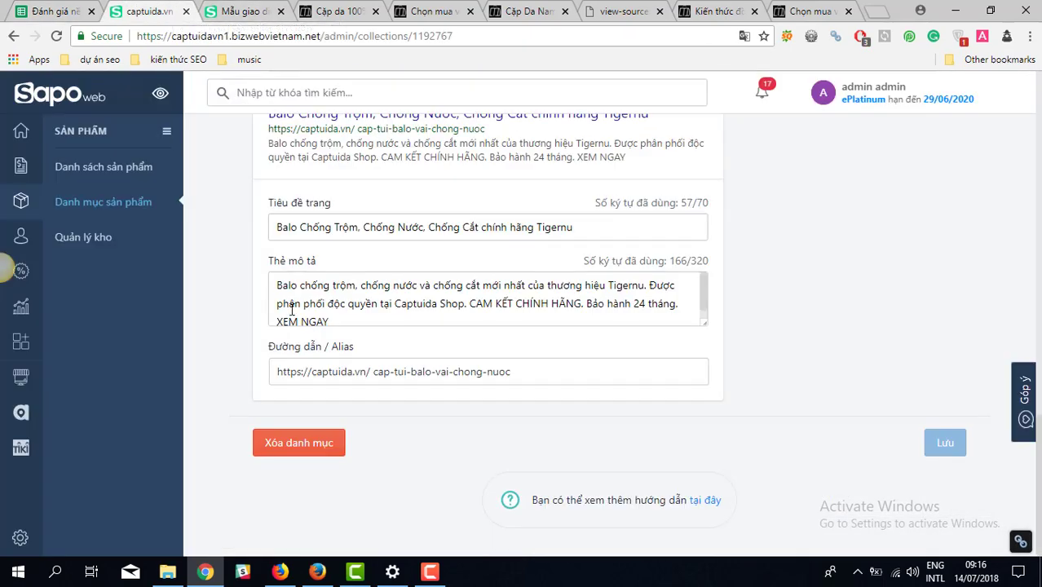
{"action": "scroll", "coordinate": [292, 310], "scroll_direction": "up", "scroll_amount": 15}
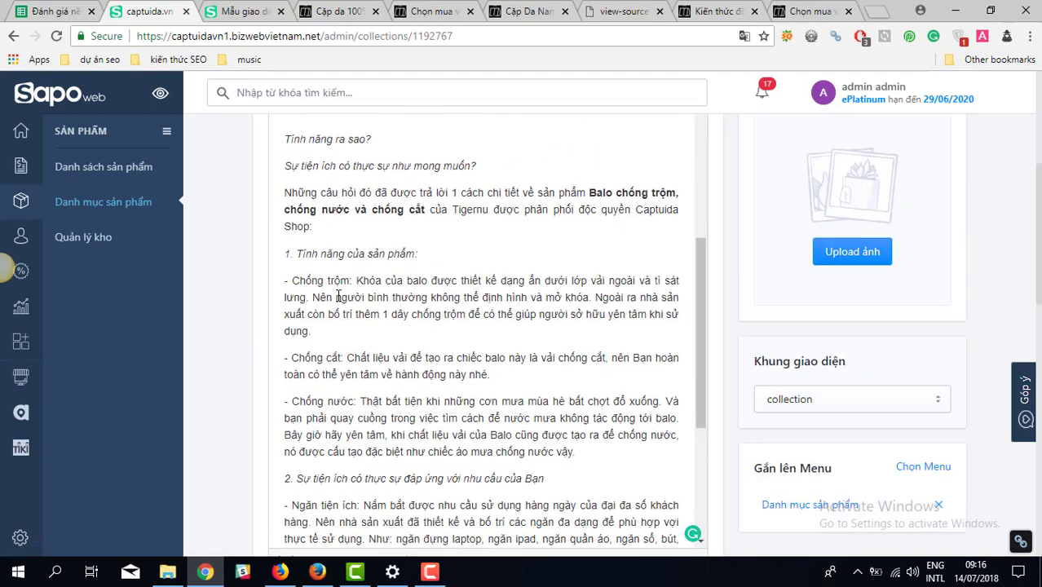
{"action": "scroll", "coordinate": [337, 297], "scroll_direction": "up", "scroll_amount": 3}
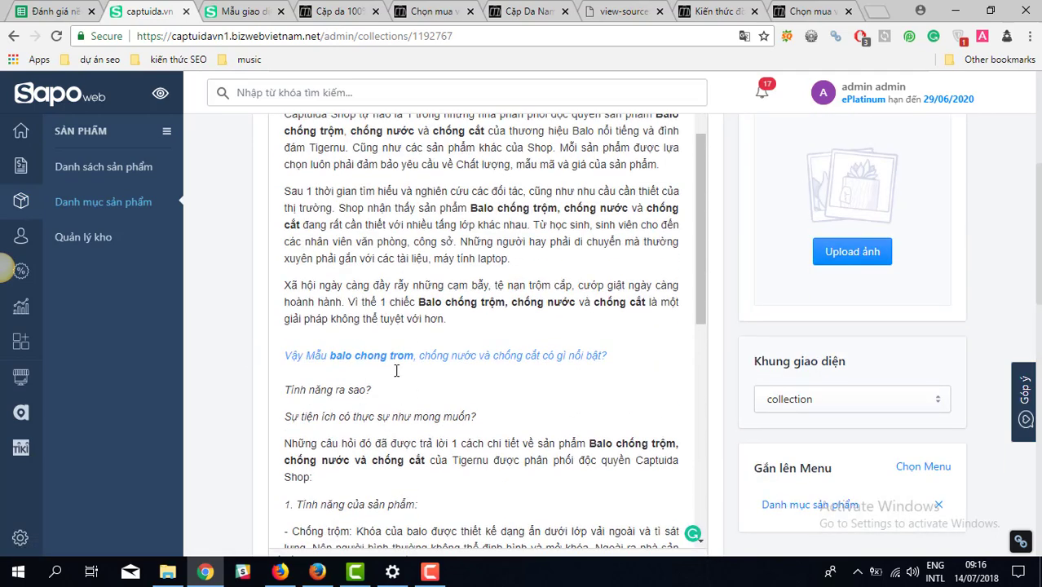
{"action": "left_click_drag", "start_coordinate": [391, 355], "coordinate": [291, 355]}
{"action": "scroll", "coordinate": [321, 373], "scroll_direction": "up", "scroll_amount": 1}
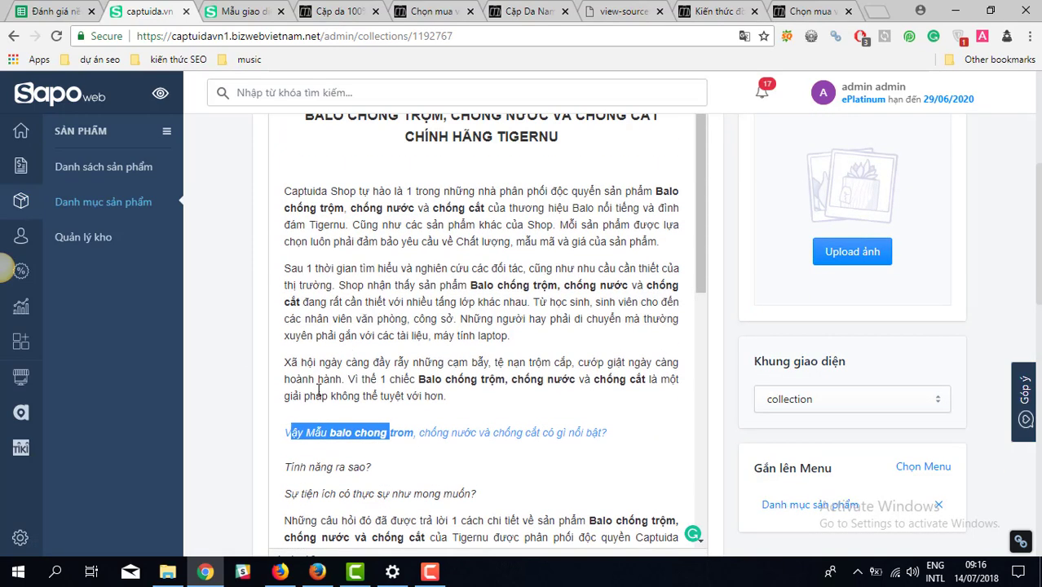
{"action": "scroll", "coordinate": [318, 390], "scroll_direction": "up", "scroll_amount": 2}
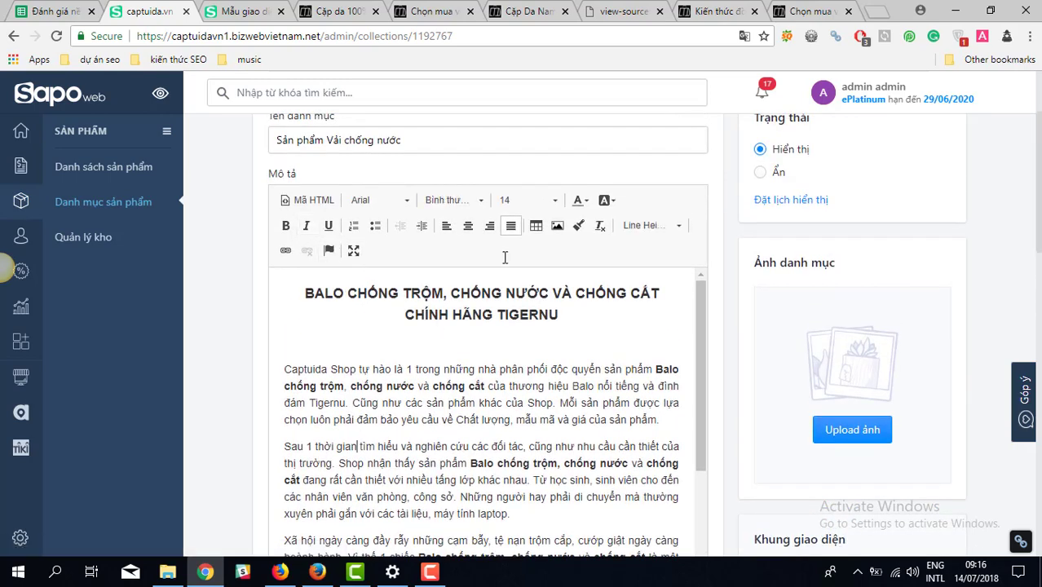
- Examine the description editor's line height options and its paragraph formats from Heading 1 to Heading 6
{"action": "left_click", "coordinate": [651, 225]}
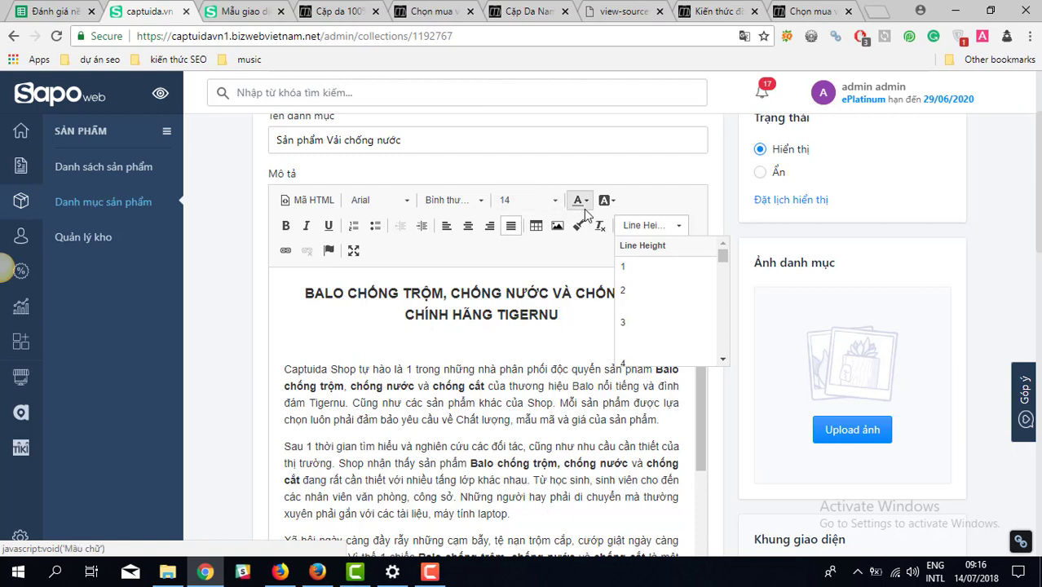
{"action": "left_click", "coordinate": [467, 204]}
{"action": "scroll", "coordinate": [469, 261], "scroll_direction": "down", "scroll_amount": 3}
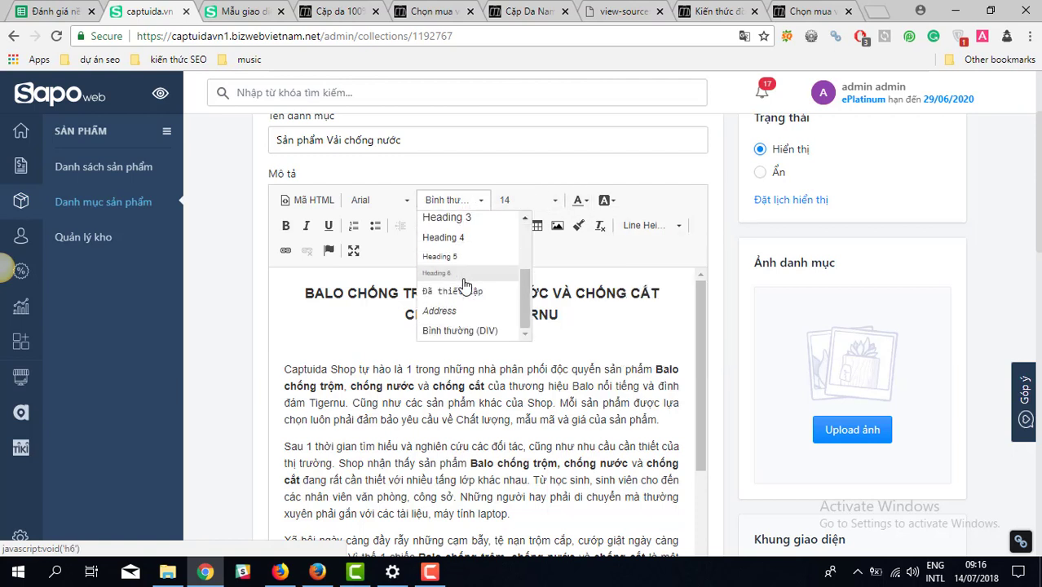
{"action": "scroll", "coordinate": [464, 283], "scroll_direction": "up", "scroll_amount": 3}
{"action": "scroll", "coordinate": [465, 283], "scroll_direction": "down", "scroll_amount": 3}
{"action": "scroll", "coordinate": [465, 282], "scroll_direction": "up", "scroll_amount": 3}
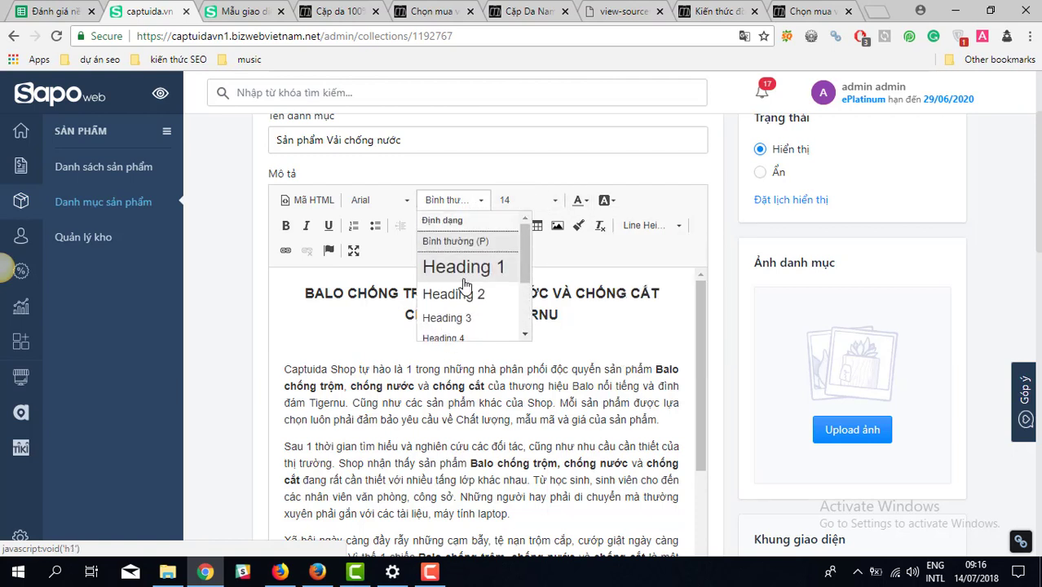
{"action": "scroll", "coordinate": [347, 494], "scroll_direction": "up", "scroll_amount": 2}
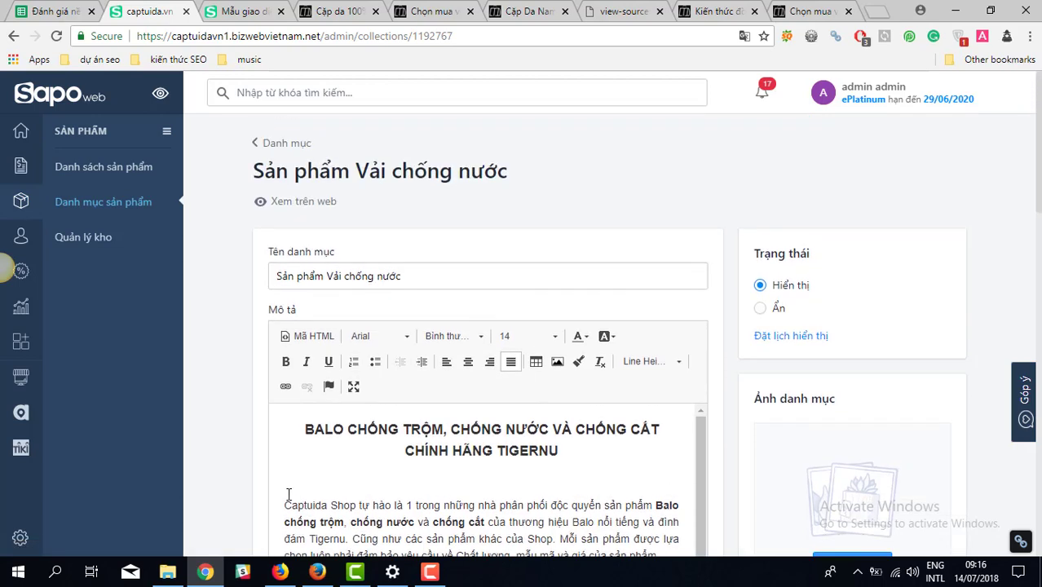
- Review the category editor from the description content down to the page title, “Thẻ mô tả” and “Đường dẫn / Alias” fields
{"action": "scroll", "coordinate": [272, 468], "scroll_direction": "down", "scroll_amount": 10}
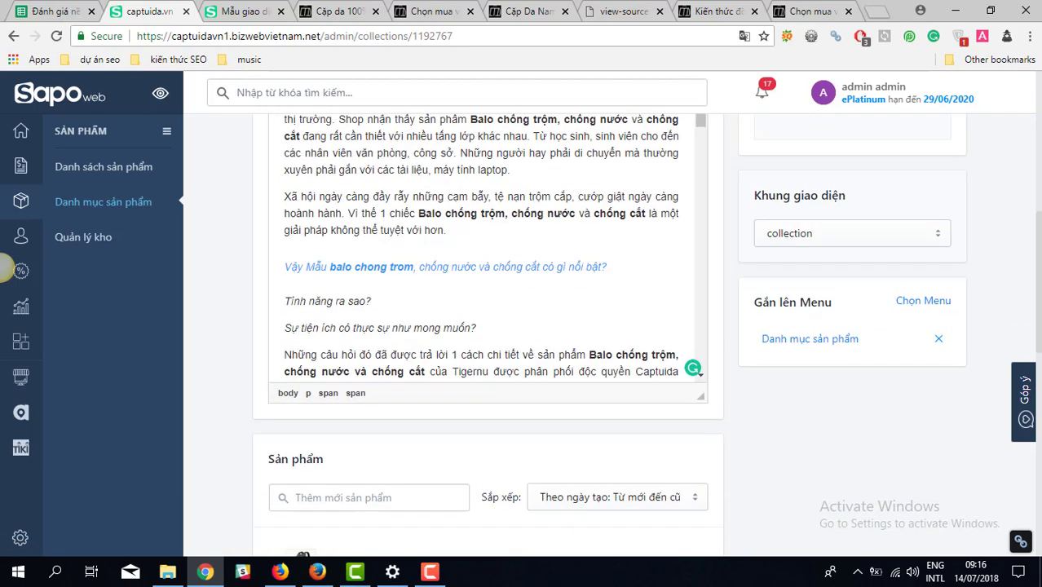
{"action": "scroll", "coordinate": [706, 432], "scroll_direction": "down", "scroll_amount": 3}
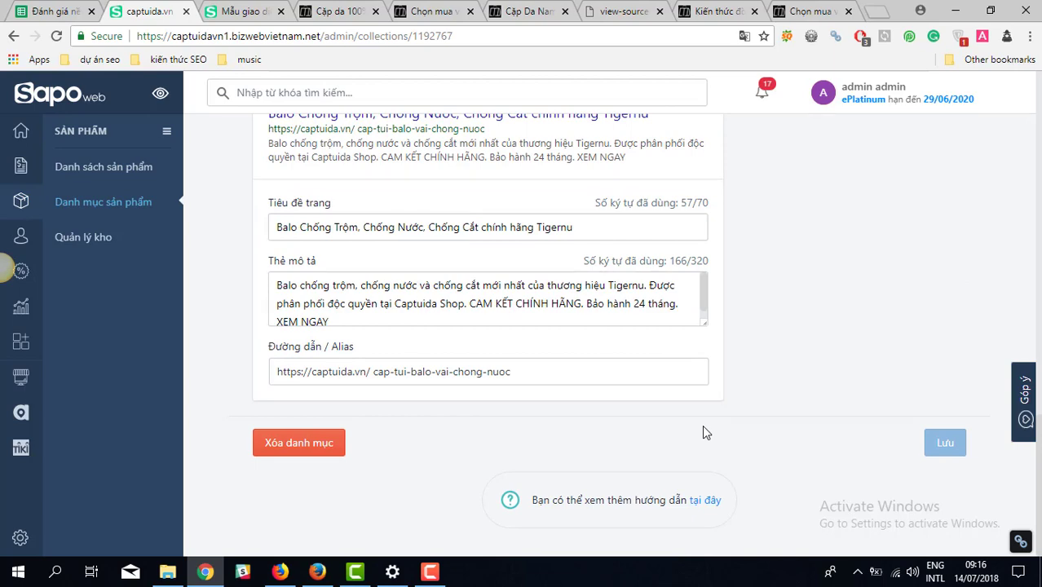
{"action": "scroll", "coordinate": [703, 427], "scroll_direction": "up", "scroll_amount": 12}
{"action": "scroll", "coordinate": [702, 425], "scroll_direction": "down", "scroll_amount": 12}
- Replace the category's alias with “dsofassdflakdjlgj-fsafjaljk” to try the 301 redirect option
{"action": "left_click_drag", "start_coordinate": [372, 373], "coordinate": [624, 435]}
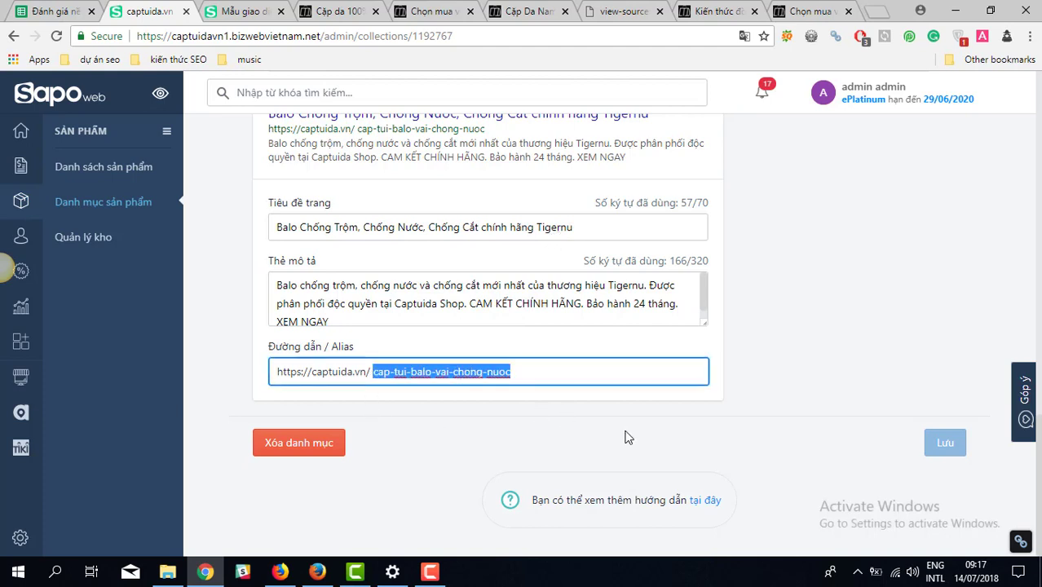
{"action": "type", "text": "dsofas"}
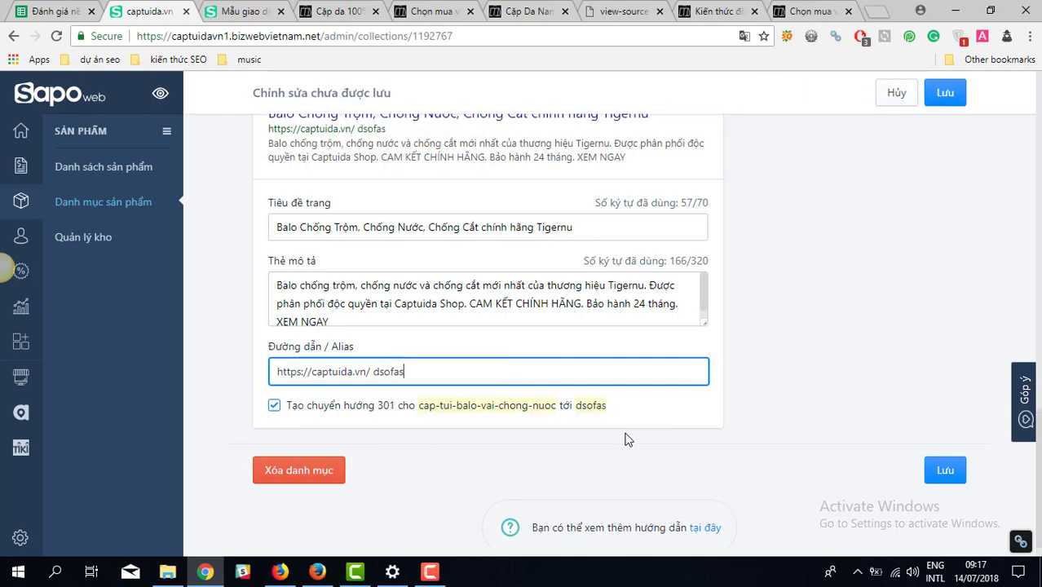
{"action": "type", "text": "sdflakdjlgj-fsafjaljk"}
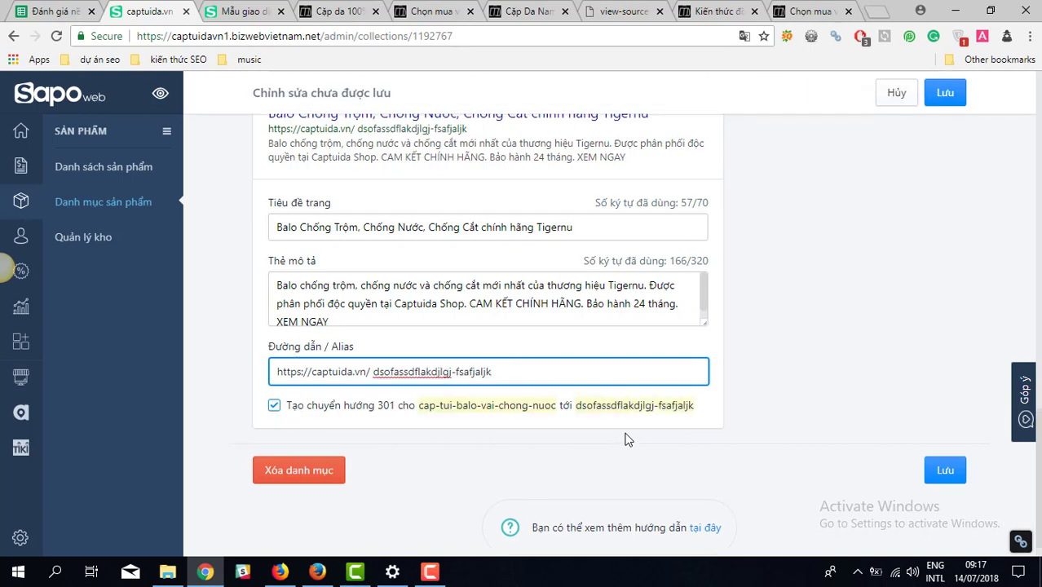
- Erase most of the test alias and undo the alias edit
{"action": "key", "text": "BackSpace"}
{"action": "key", "text": "BackSpace"}
{"action": "key", "text": "BackSpace"}
{"action": "key", "text": "BackSpace"}
{"action": "key", "text": "BackSpace"}
{"action": "key", "text": "BackSpace"}
{"action": "key", "text": "BackSpace"}
{"action": "key", "text": "BackSpace"}
{"action": "key", "text": "BackSpace"}
{"action": "key", "text": "BackSpace"}
{"action": "key", "text": "BackSpace"}
{"action": "key", "text": "BackSpace"}
{"action": "key", "text": "BackSpace"}
{"action": "key", "text": "BackSpace"}
{"action": "key", "text": "BackSpace"}
{"action": "key", "text": "BackSpace"}
{"action": "key", "text": "BackSpace"}
{"action": "key", "text": "BackSpace"}
{"action": "key", "text": "BackSpace"}
{"action": "key", "text": "BackSpace"}
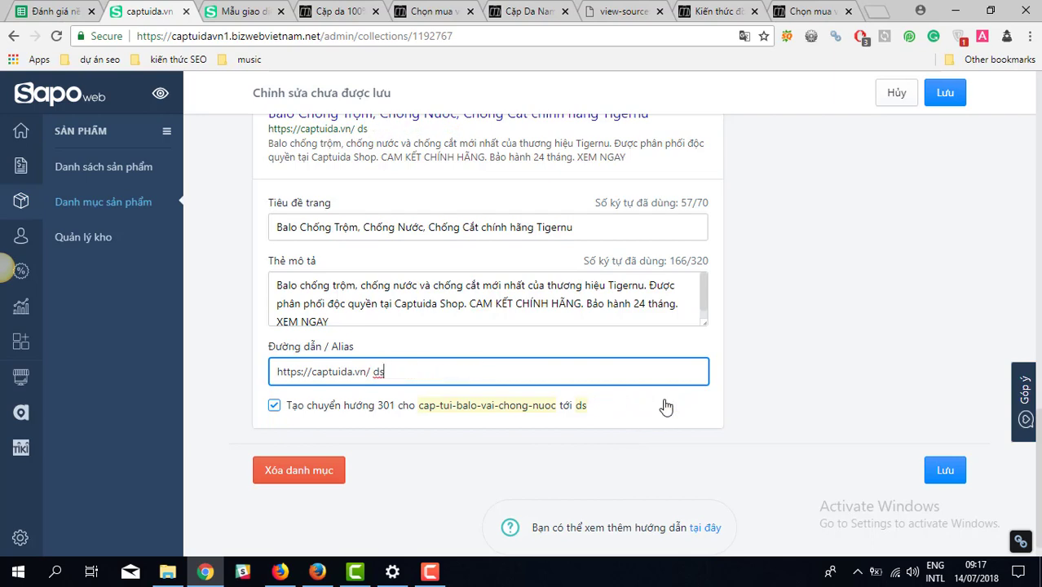
{"action": "key", "text": "ctrl+z"}
- Highlight the “Tiêu đề trang” text and the “Tên danh mục” text to compare them, and return to the SEO fields
{"action": "left_click_drag", "start_coordinate": [567, 221], "coordinate": [355, 220]}
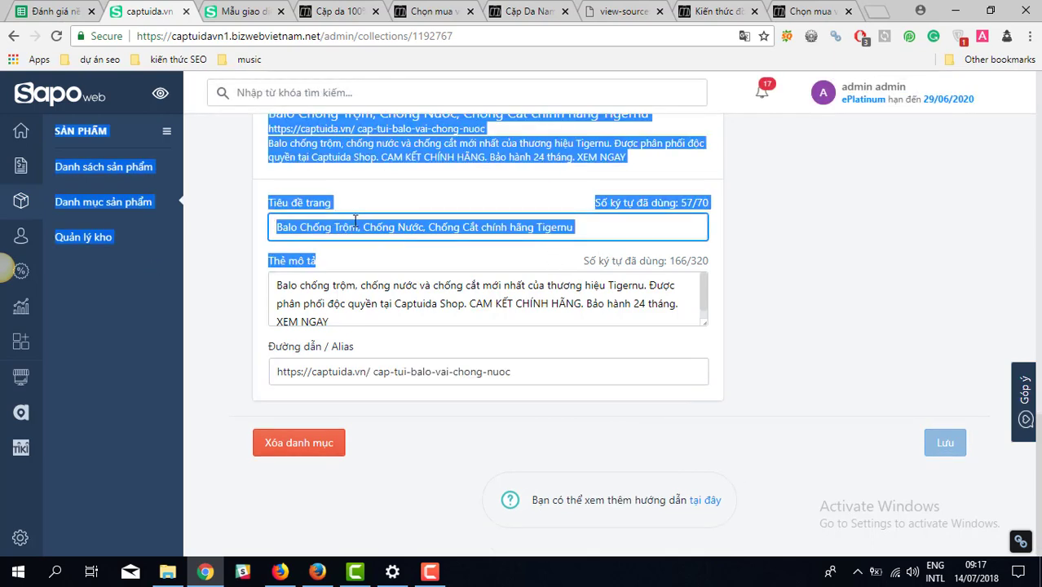
{"action": "scroll", "coordinate": [1011, 102], "scroll_direction": "up", "scroll_amount": 10}
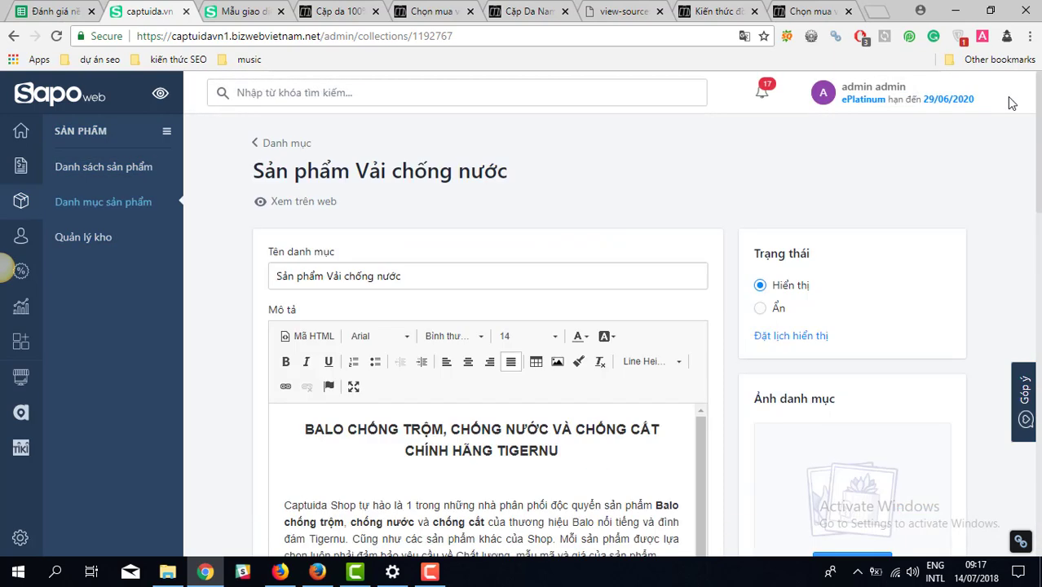
{"action": "left_click_drag", "start_coordinate": [458, 269], "coordinate": [163, 258]}
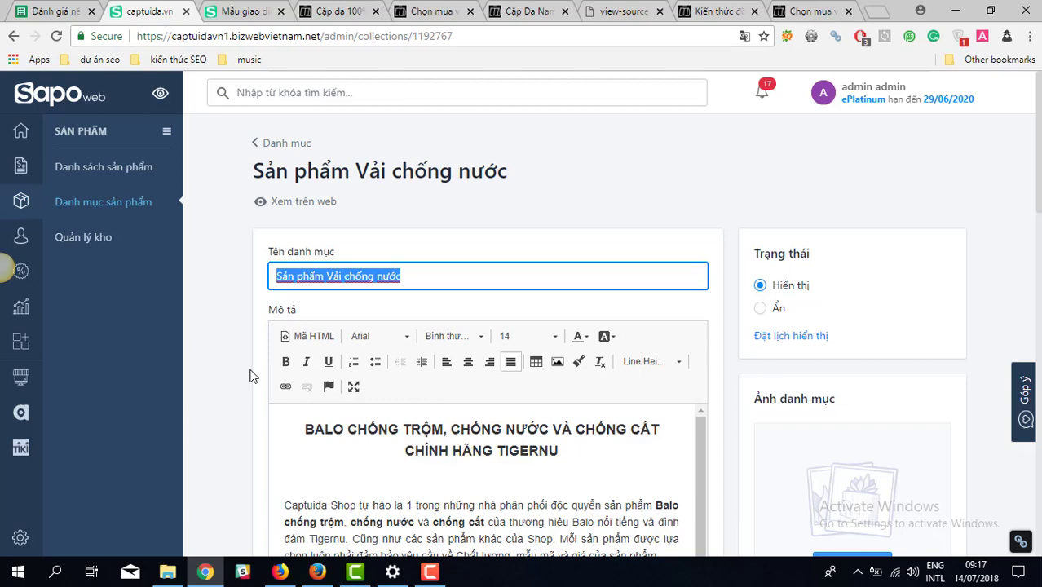
{"action": "scroll", "coordinate": [250, 375], "scroll_direction": "down", "scroll_amount": 15}
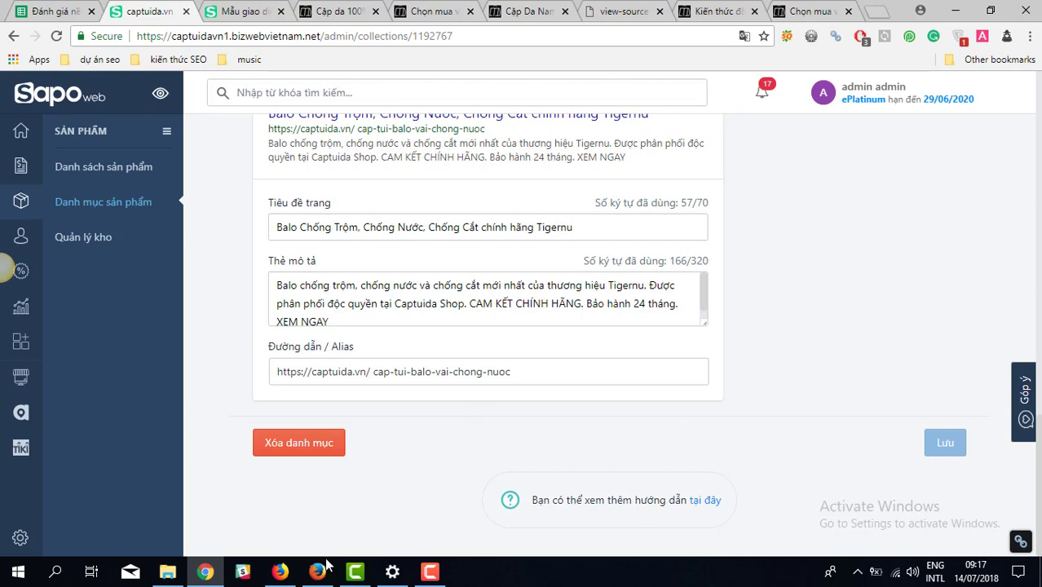
- Switch to Firefox and examine the WordPress Edit Page content and its Canonical URL setting for comparison
{"action": "left_click", "coordinate": [429, 571]}
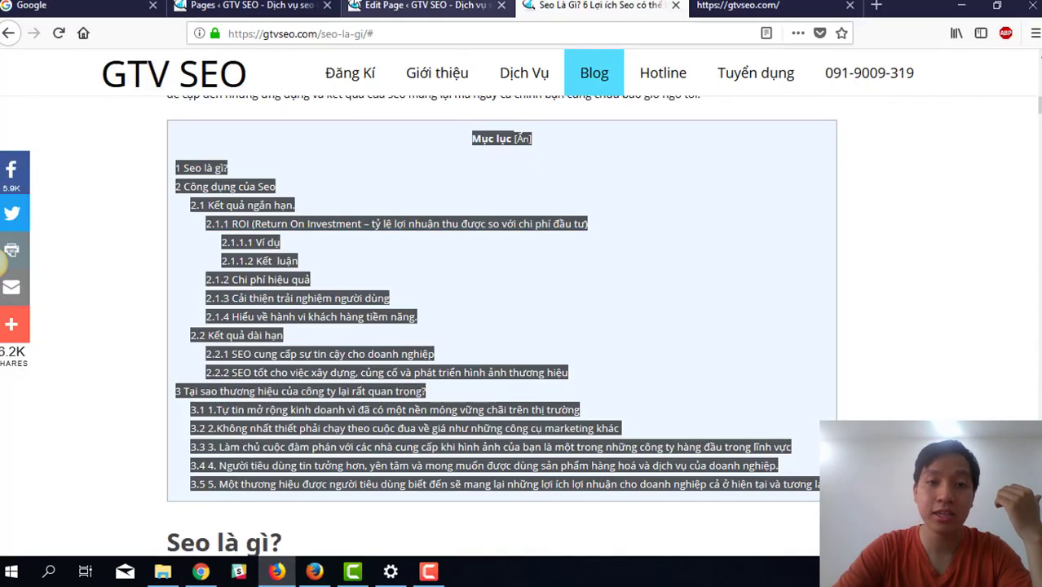
{"action": "left_click", "coordinate": [381, 6]}
{"action": "left_click", "coordinate": [253, 5]}
{"action": "left_click", "coordinate": [381, 7]}
{"action": "scroll", "coordinate": [486, 228], "scroll_direction": "down", "scroll_amount": 15}
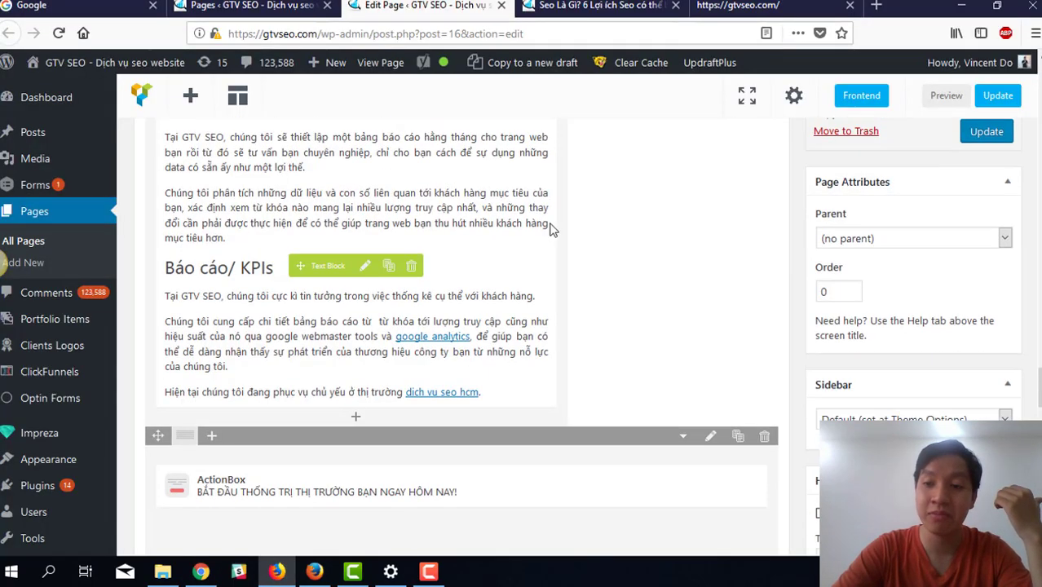
{"action": "scroll", "coordinate": [551, 228], "scroll_direction": "up", "scroll_amount": 8}
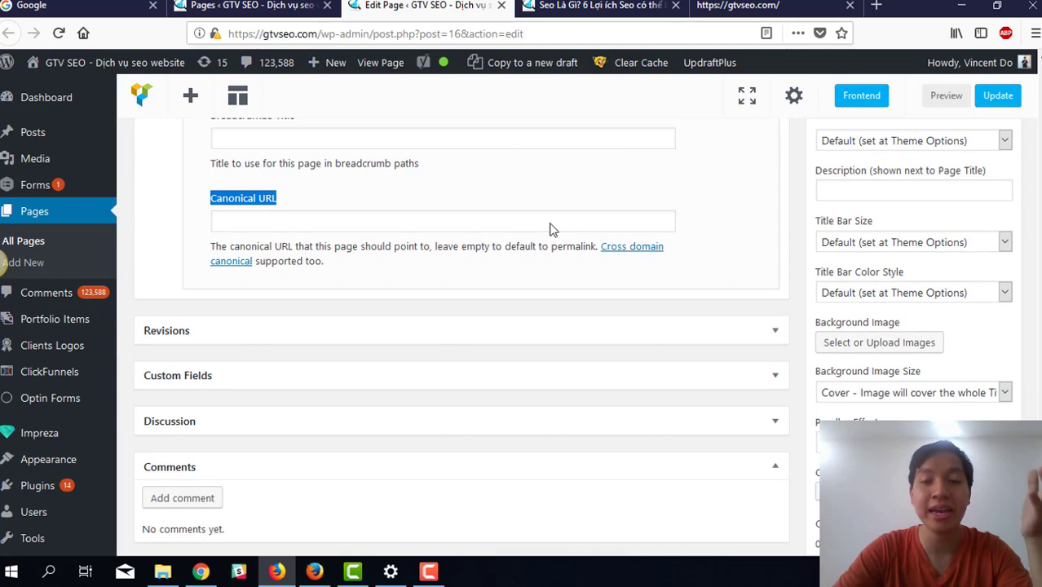
- Return to the evaluation sheet in Chrome, read the “Schema” row and select its empty comment cell in column B
{"action": "left_click", "coordinate": [202, 573]}
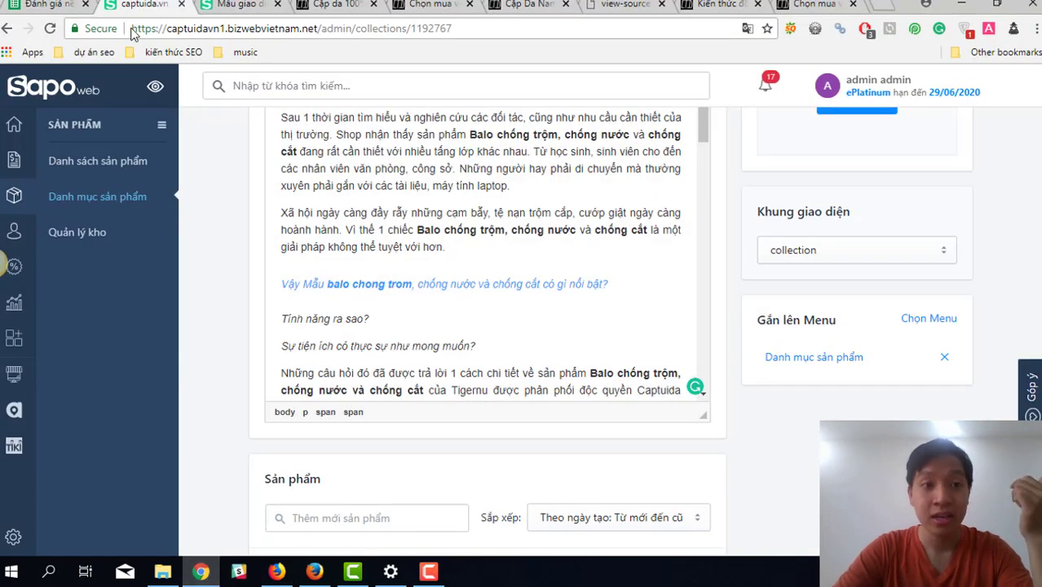
{"action": "left_click", "coordinate": [44, 5]}
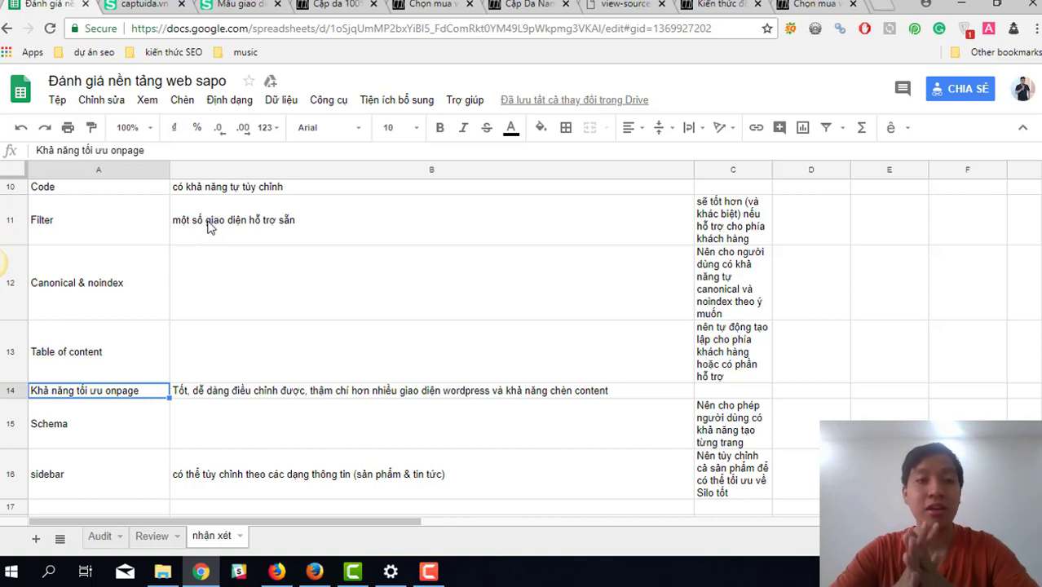
{"action": "key", "text": "Down"}
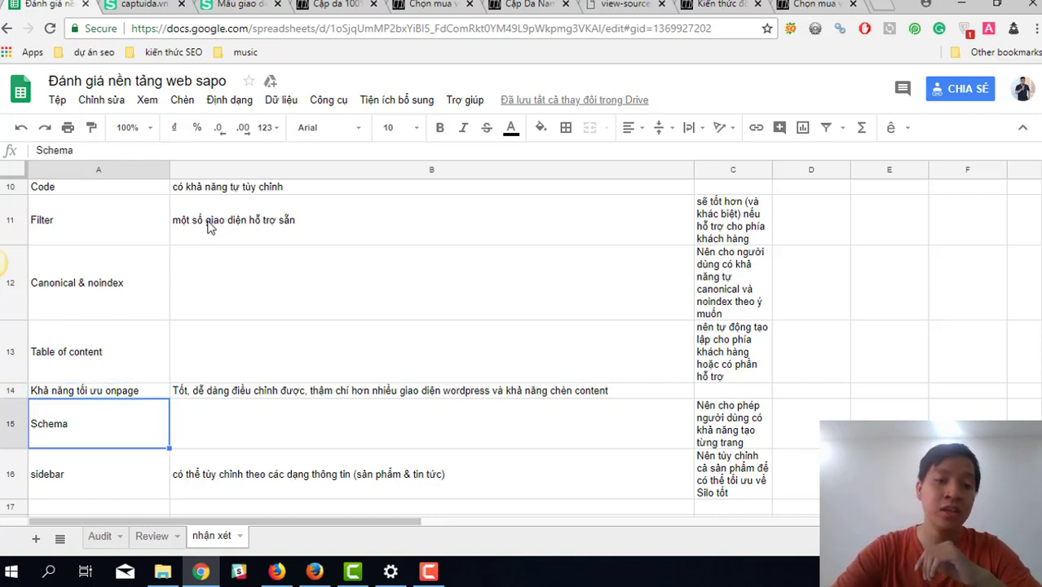
{"action": "key", "text": "Down"}
{"action": "key", "text": "Down"}
{"action": "key", "text": "Up"}
{"action": "key", "text": "Up"}
{"action": "key", "text": "Right"}
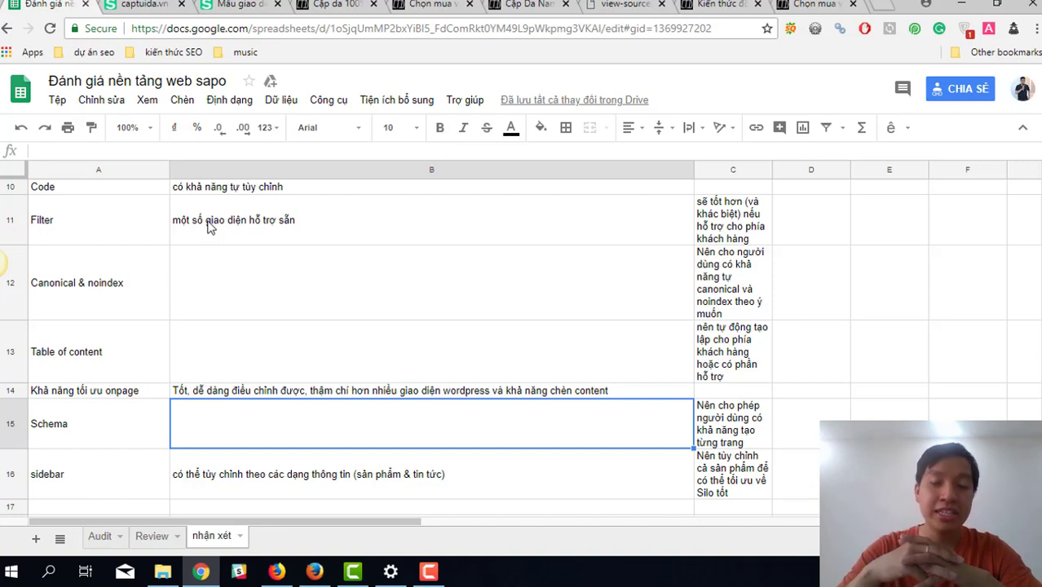
- Switch to Firefox and examine the schema code in the “Insert Script to <head>” box of the WordPress Edit Page
{"action": "left_click", "coordinate": [300, 576]}
{"action": "left_click", "coordinate": [278, 572]}
{"action": "left_click", "coordinate": [603, 5]}
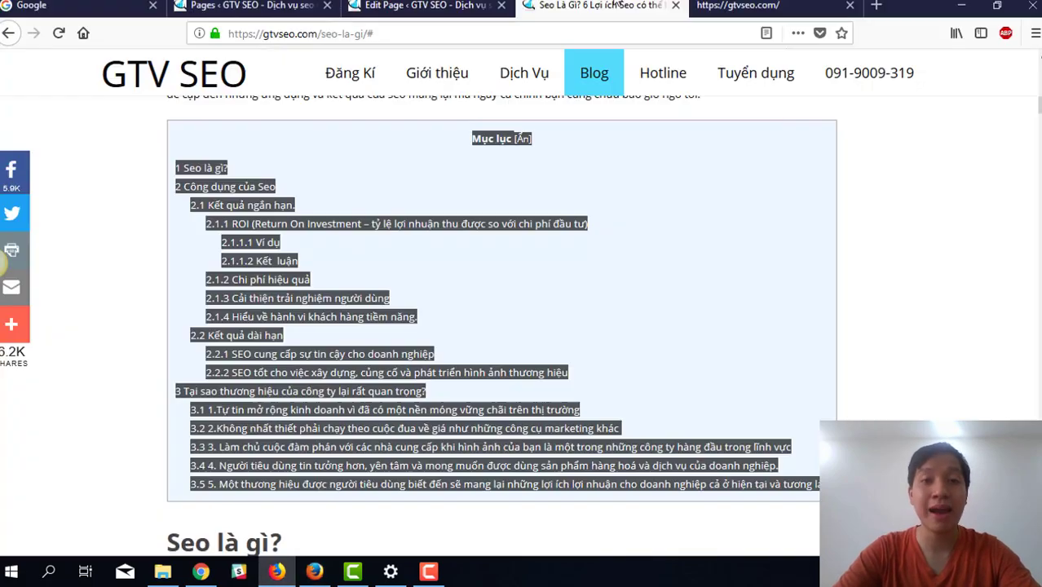
{"action": "left_click", "coordinate": [411, 5]}
{"action": "left_click", "coordinate": [591, 5]}
{"action": "left_click", "coordinate": [412, 5]}
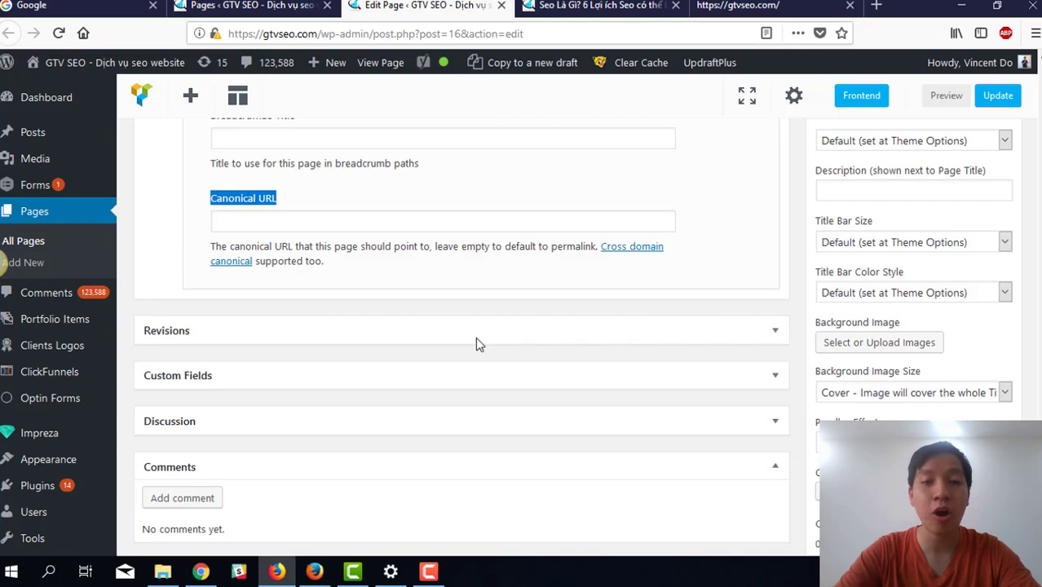
{"action": "scroll", "coordinate": [475, 337], "scroll_direction": "up", "scroll_amount": 10}
{"action": "scroll", "coordinate": [477, 338], "scroll_direction": "up", "scroll_amount": 15}
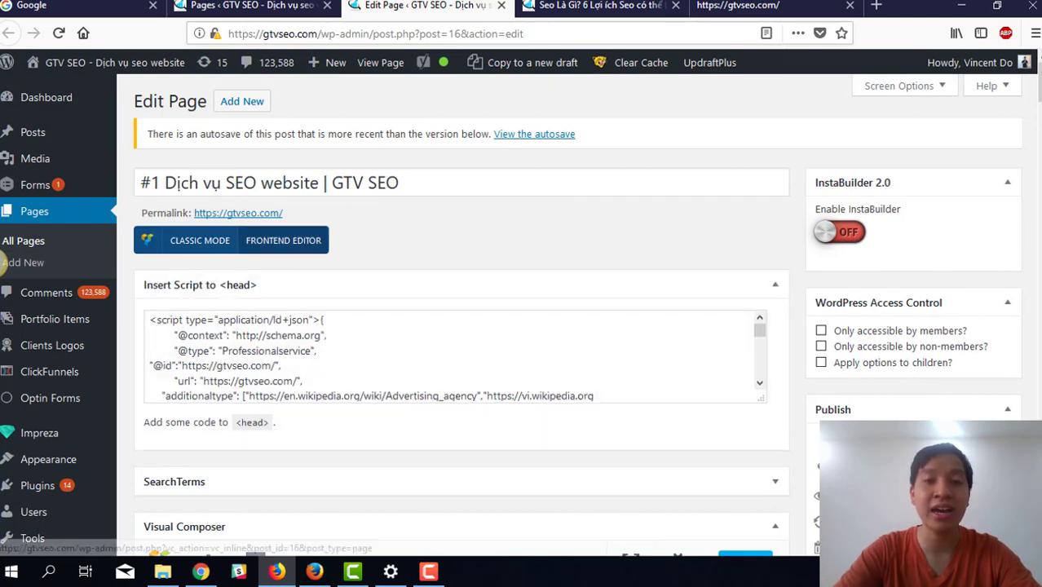
{"action": "left_click", "coordinate": [591, 6]}
{"action": "left_click", "coordinate": [298, 6]}
{"action": "left_click", "coordinate": [367, 7]}
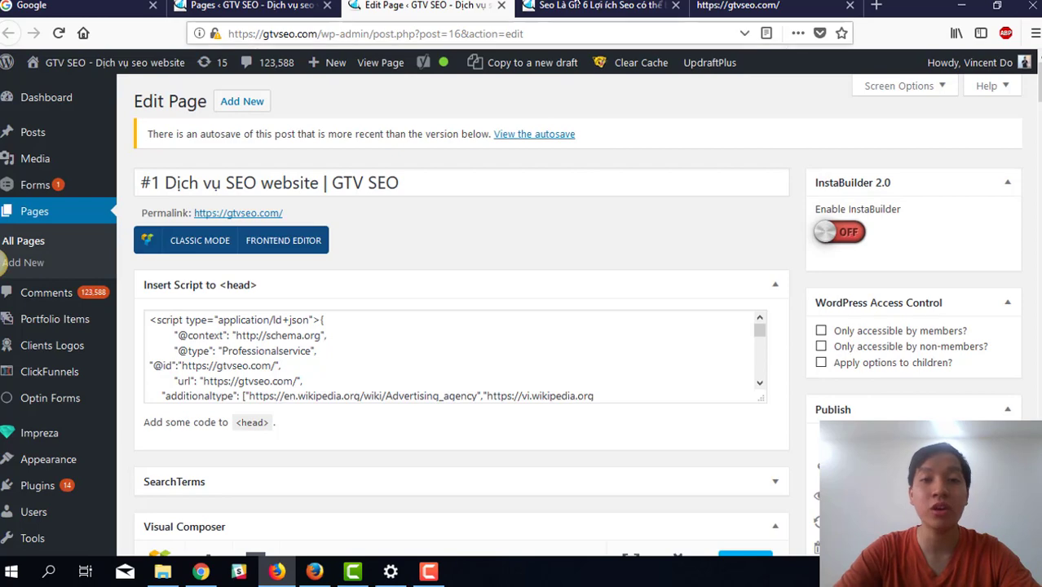
- Open the page source of the gtvseo.com “Seo Là Gì?” article and highlight the opening <head> tag
{"action": "key", "text": "ctrl+Tab"}
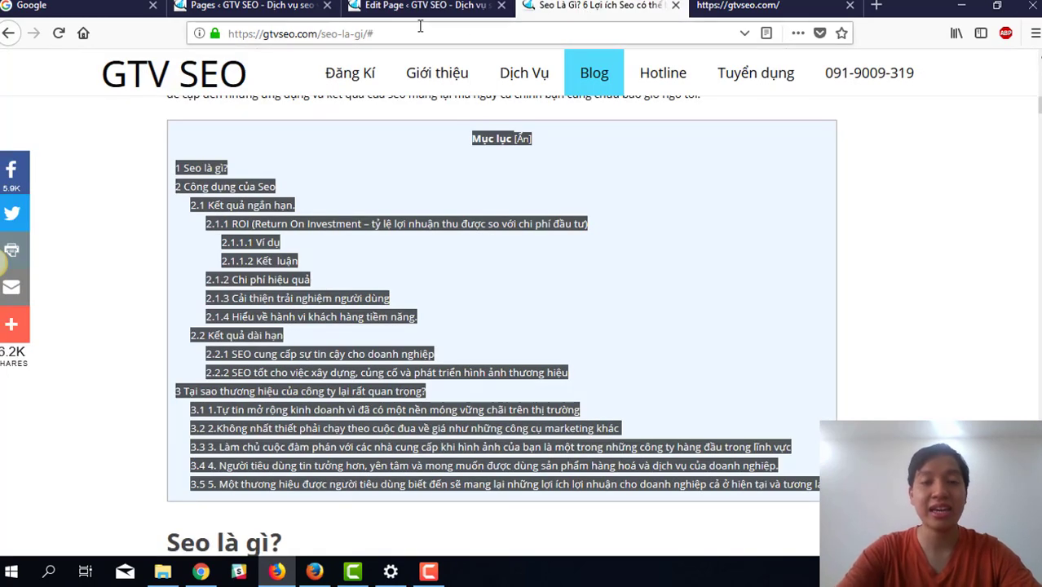
{"action": "key", "text": "ctrl+u"}
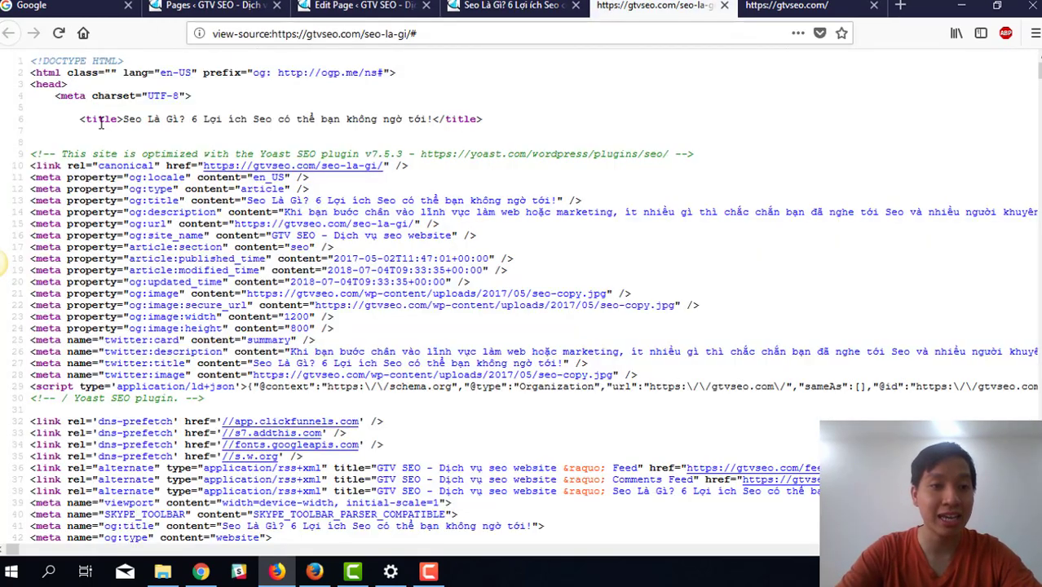
{"action": "mouse_move", "coordinate": [36, 85]}
{"action": "left_mouse_down"}
{"action": "mouse_move", "coordinate": [79, 86]}
{"action": "mouse_move", "coordinate": [31, 85]}
{"action": "left_mouse_up"}
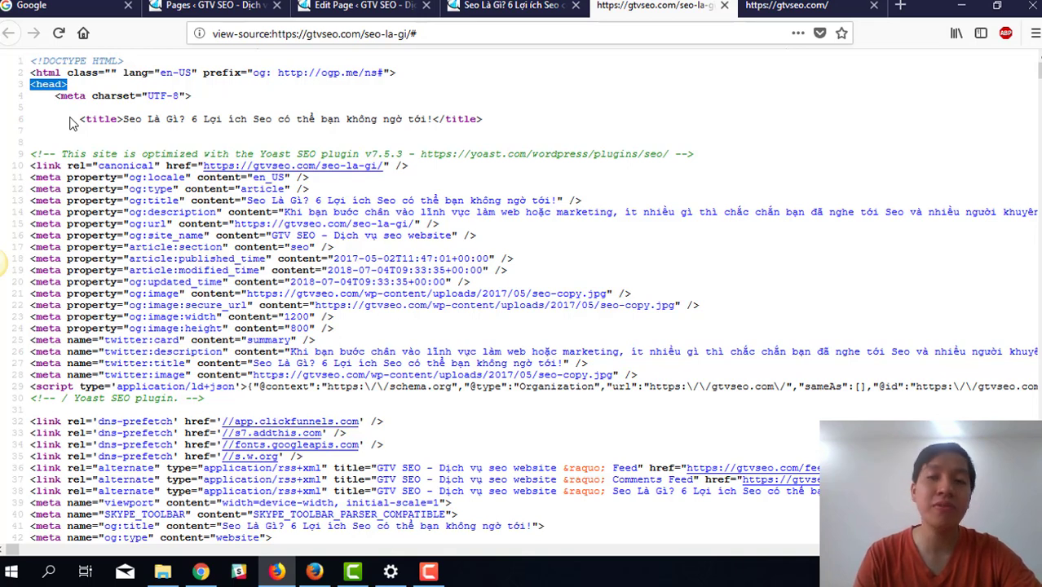
- Switch back to the Sapo category editor in Chrome and show the “Mô tả” content as HTML code
{"action": "key", "text": "alt+Tab"}
{"action": "key", "text": "alt+Tab"}
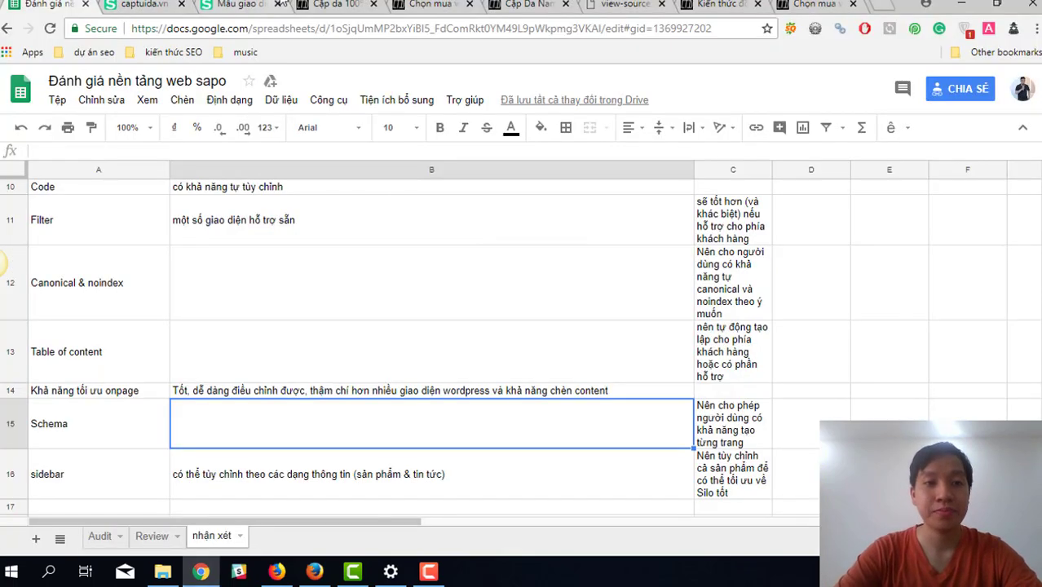
{"action": "left_click", "coordinate": [236, 5]}
{"action": "left_click", "coordinate": [143, 4]}
{"action": "scroll", "coordinate": [299, 251], "scroll_direction": "up", "scroll_amount": 2}
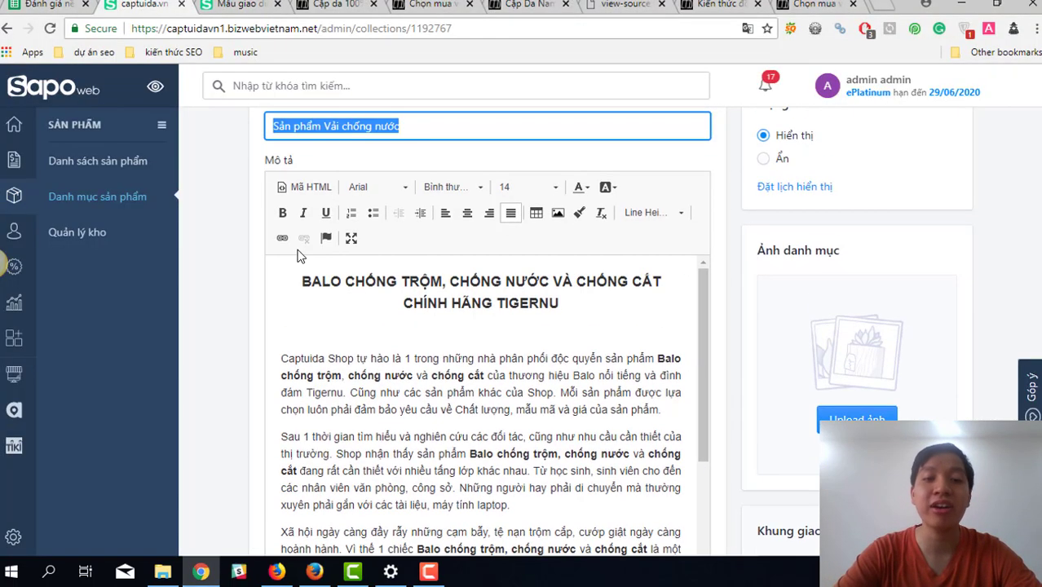
{"action": "left_click", "coordinate": [683, 457]}
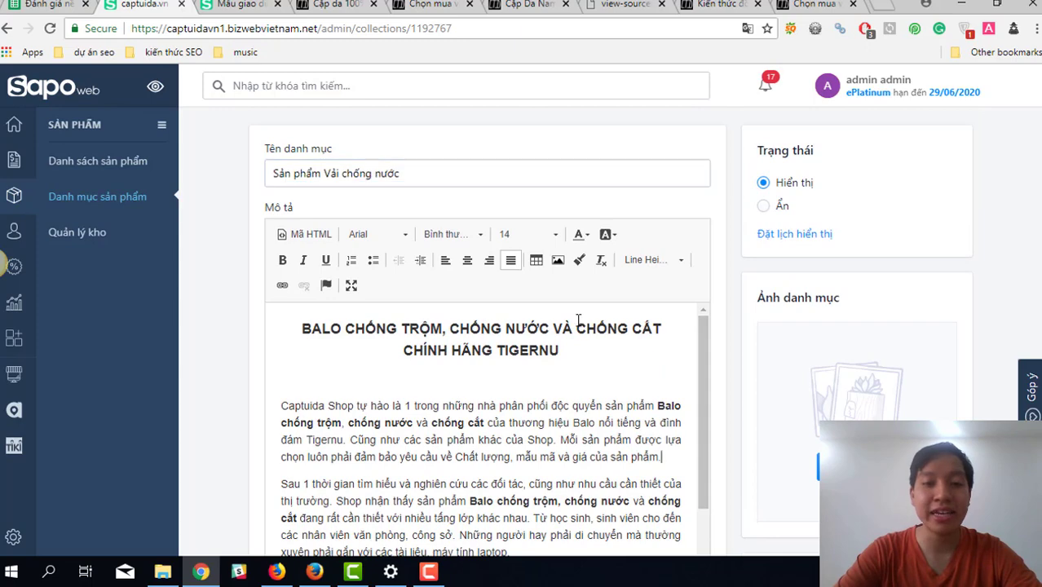
{"action": "left_click", "coordinate": [303, 234]}
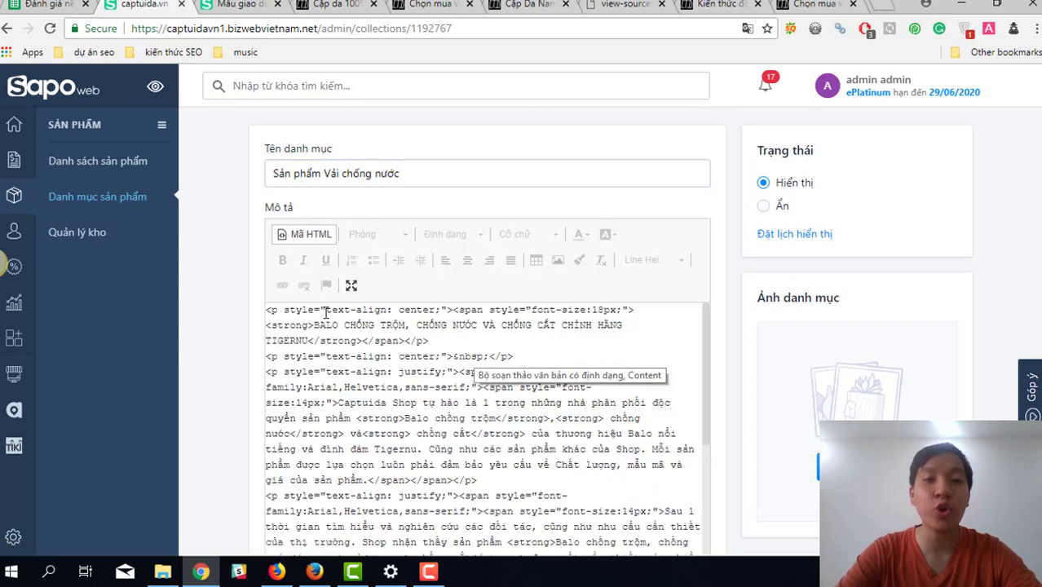
- Open the captuida.vn wallet article and highlight part of its body text, and return to its header
{"action": "left_click", "coordinate": [350, 4]}
{"action": "left_click", "coordinate": [433, 5]}
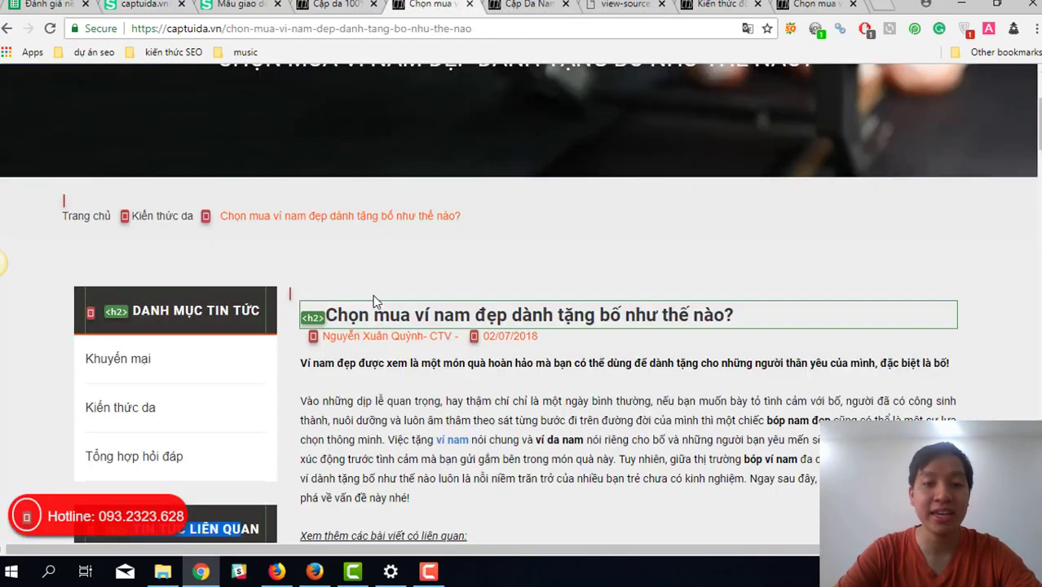
{"action": "scroll", "coordinate": [522, 310], "scroll_direction": "down", "scroll_amount": 2}
{"action": "left_click_drag", "start_coordinate": [301, 203], "coordinate": [644, 279]}
{"action": "scroll", "coordinate": [641, 268], "scroll_direction": "up", "scroll_amount": 5}
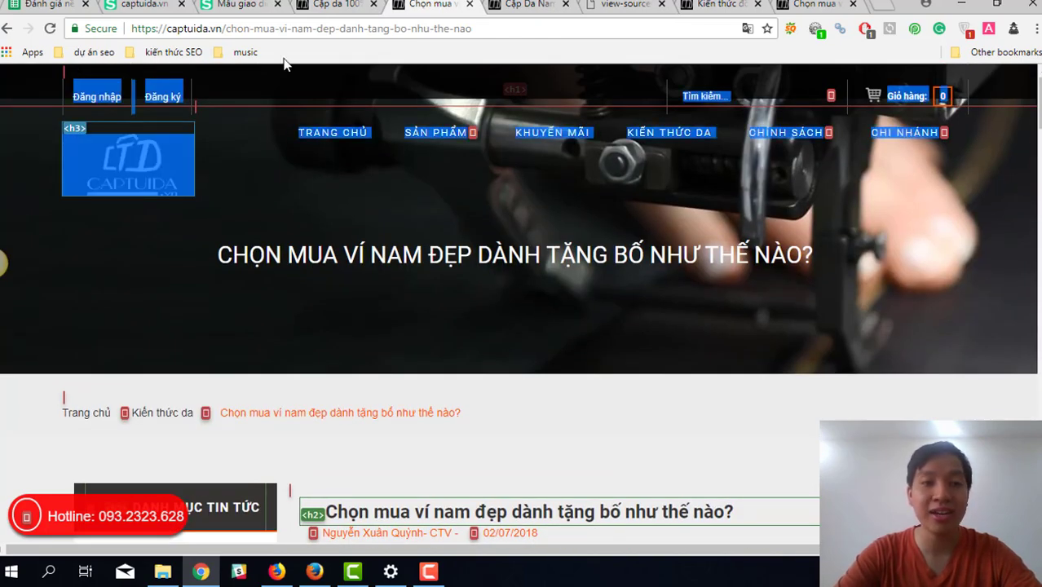
- Open the “Cặp Da Nam” category page, highlight its description paragraphs above the product list and return to its header
{"action": "left_click", "coordinate": [526, 4]}
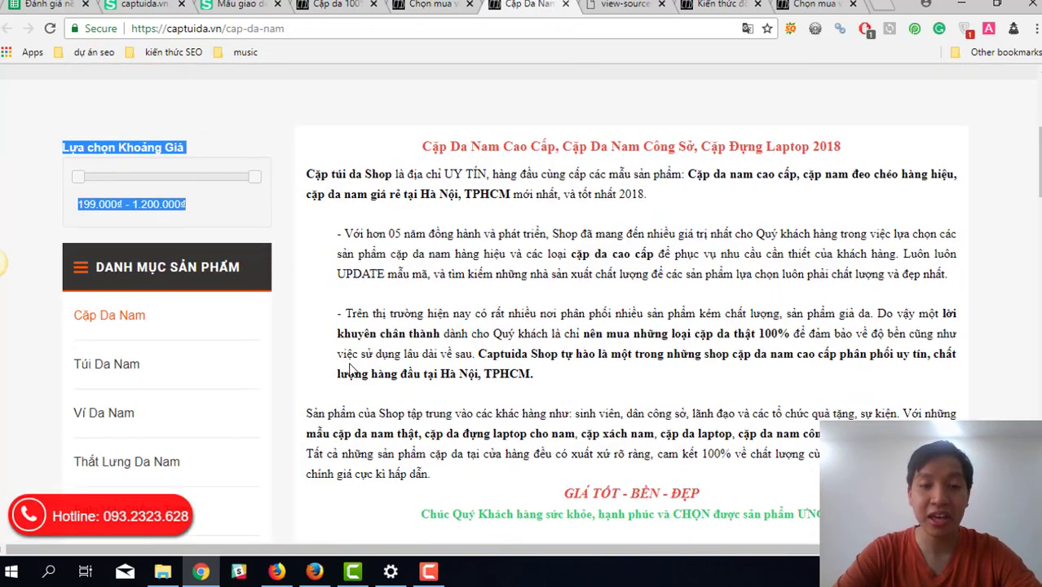
{"action": "scroll", "coordinate": [380, 329], "scroll_direction": "down", "scroll_amount": 3}
{"action": "left_click_drag", "start_coordinate": [325, 134], "coordinate": [544, 334]}
{"action": "left_click_drag", "start_coordinate": [626, 371], "coordinate": [860, 405]}
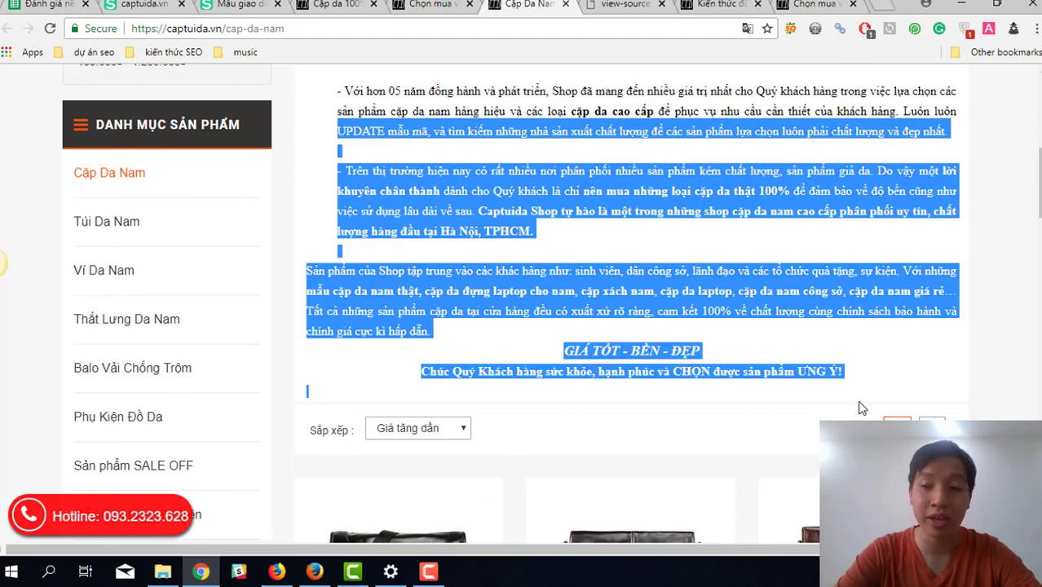
{"action": "scroll", "coordinate": [728, 156], "scroll_direction": "up", "scroll_amount": 8}
{"action": "left_click_drag", "start_coordinate": [650, 285], "coordinate": [46, 40]}
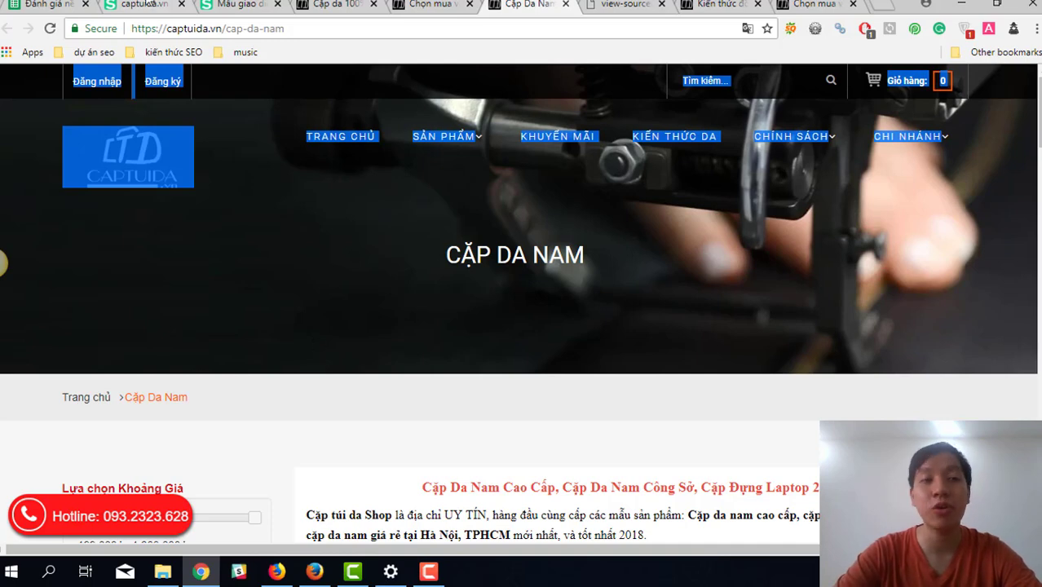
- Move the evaluation sheet's tab to third place, select the “sidebar” cell and return to the “Cặp Da Nam” page
{"action": "left_click_drag", "start_coordinate": [45, 4], "coordinate": [258, 4]}
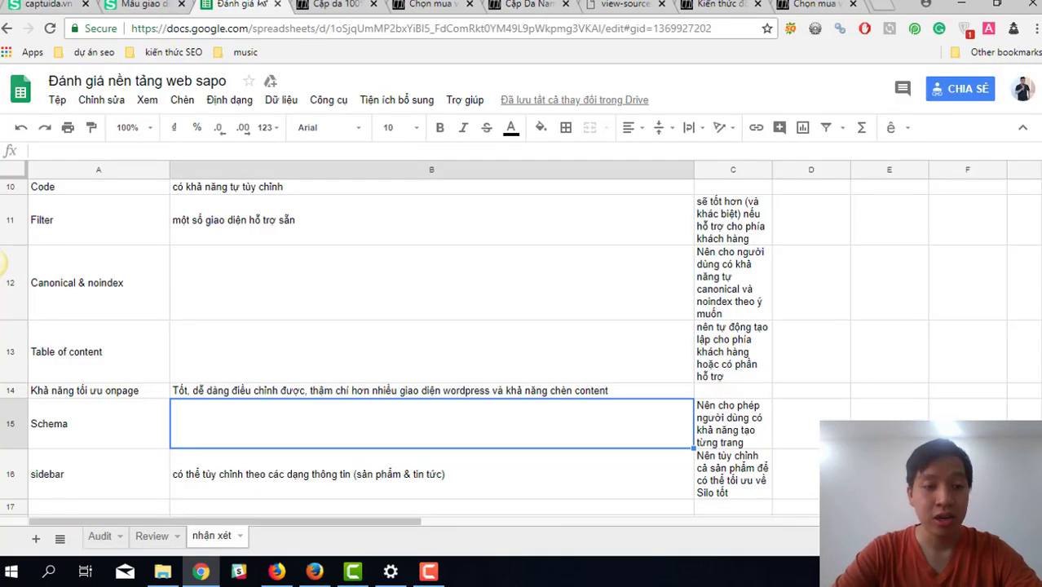
{"action": "left_click", "coordinate": [122, 469]}
{"action": "left_click", "coordinate": [554, 4]}
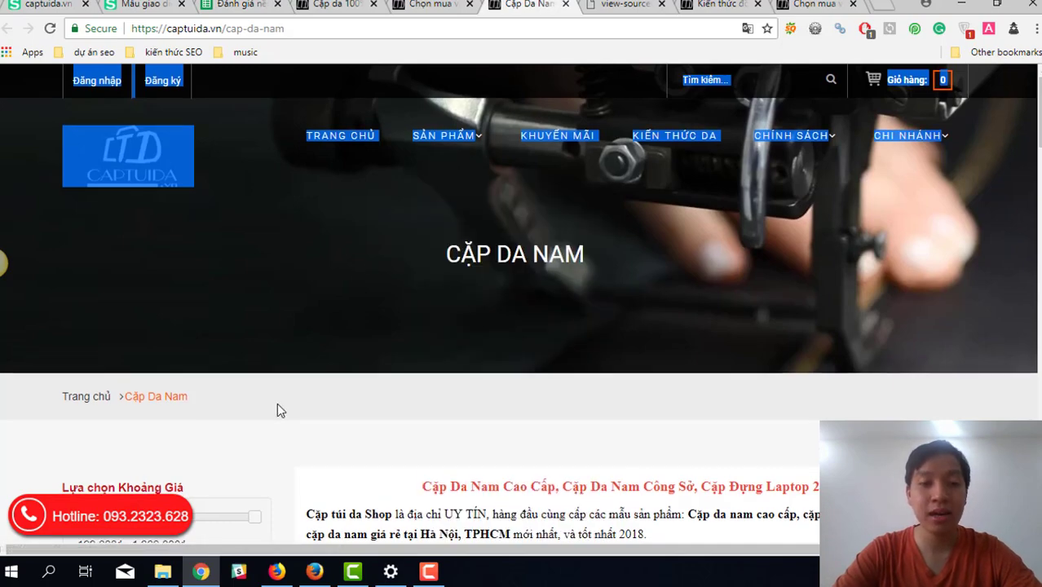
- Examine the “Cặp Da Nam” page's sidebar down alongside the product list, highlighting parts of it, and return to the page header
{"action": "scroll", "coordinate": [277, 407], "scroll_direction": "down", "scroll_amount": 10}
{"action": "left_click_drag", "start_coordinate": [26, 368], "coordinate": [221, 387]}
{"action": "left_click_drag", "start_coordinate": [93, 334], "coordinate": [249, 403]}
{"action": "scroll", "coordinate": [245, 424], "scroll_direction": "down", "scroll_amount": 5}
{"action": "left_click", "coordinate": [249, 403]}
{"action": "scroll", "coordinate": [257, 295], "scroll_direction": "down", "scroll_amount": 2}
{"action": "left_click_drag", "start_coordinate": [257, 295], "coordinate": [263, 182]}
{"action": "scroll", "coordinate": [263, 183], "scroll_direction": "up", "scroll_amount": 5}
{"action": "scroll", "coordinate": [262, 182], "scroll_direction": "up", "scroll_amount": 8}
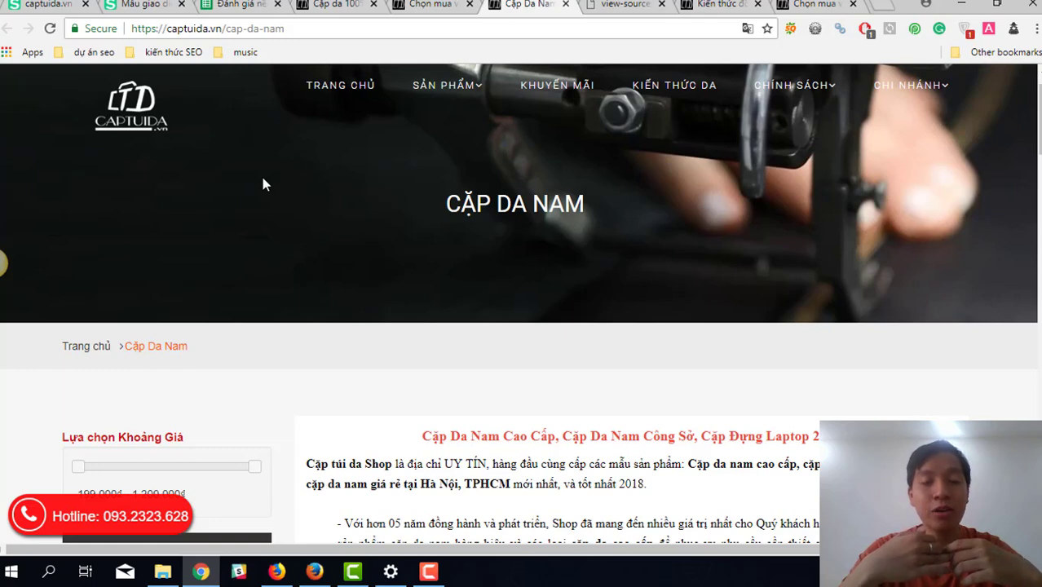
- Highlight the “Cặp Da Nam” description text and the first products in the sidebar's featured list
{"action": "scroll", "coordinate": [262, 184], "scroll_direction": "down", "scroll_amount": 4}
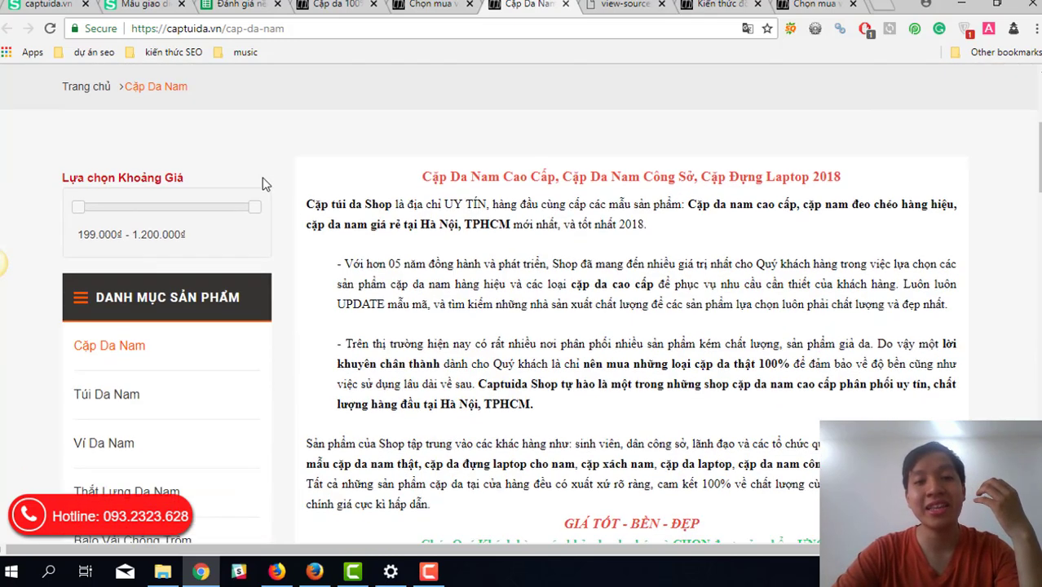
{"action": "left_click_drag", "start_coordinate": [331, 91], "coordinate": [577, 376]}
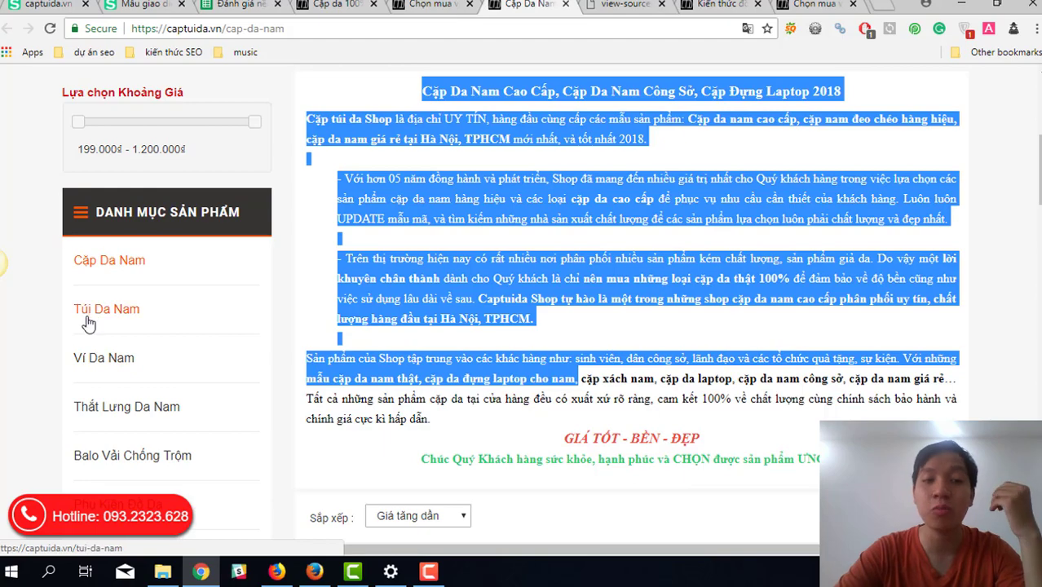
{"action": "scroll", "coordinate": [0, 355], "scroll_direction": "down", "scroll_amount": 4}
{"action": "scroll", "coordinate": [12, 321], "scroll_direction": "down", "scroll_amount": 3}
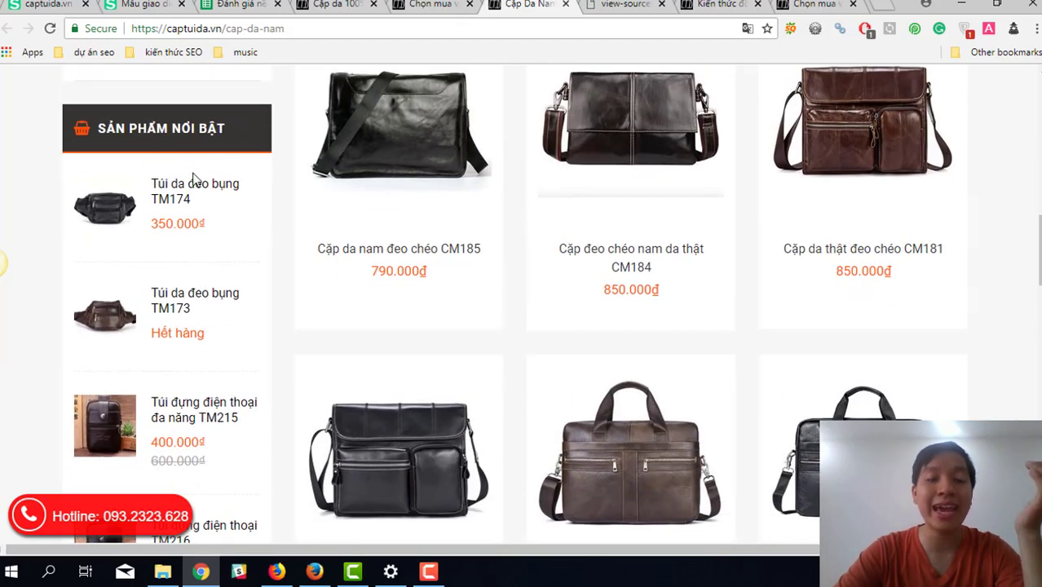
{"action": "left_click_drag", "start_coordinate": [246, 240], "coordinate": [149, 181]}
{"action": "left_click_drag", "start_coordinate": [253, 345], "coordinate": [59, 400]}
{"action": "scroll", "coordinate": [255, 466], "scroll_direction": "down", "scroll_amount": 3}
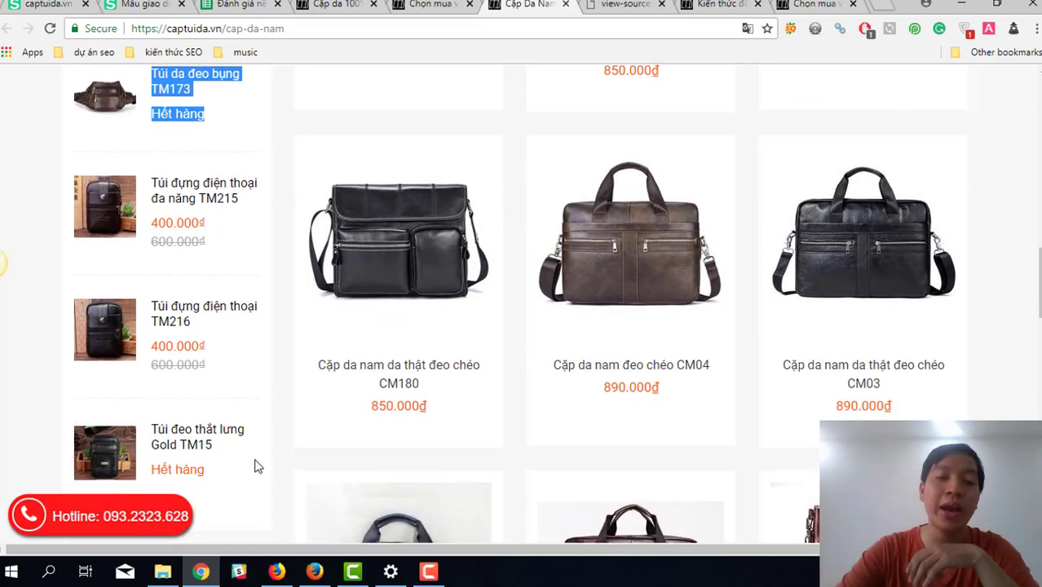
- Highlight the sidebar heading “SẢN PHẨM NỔI BẬT” and compare the featured products below it with the category's product list
{"action": "scroll", "coordinate": [254, 467], "scroll_direction": "up", "scroll_amount": 6}
{"action": "scroll", "coordinate": [255, 466], "scroll_direction": "down", "scroll_amount": 3}
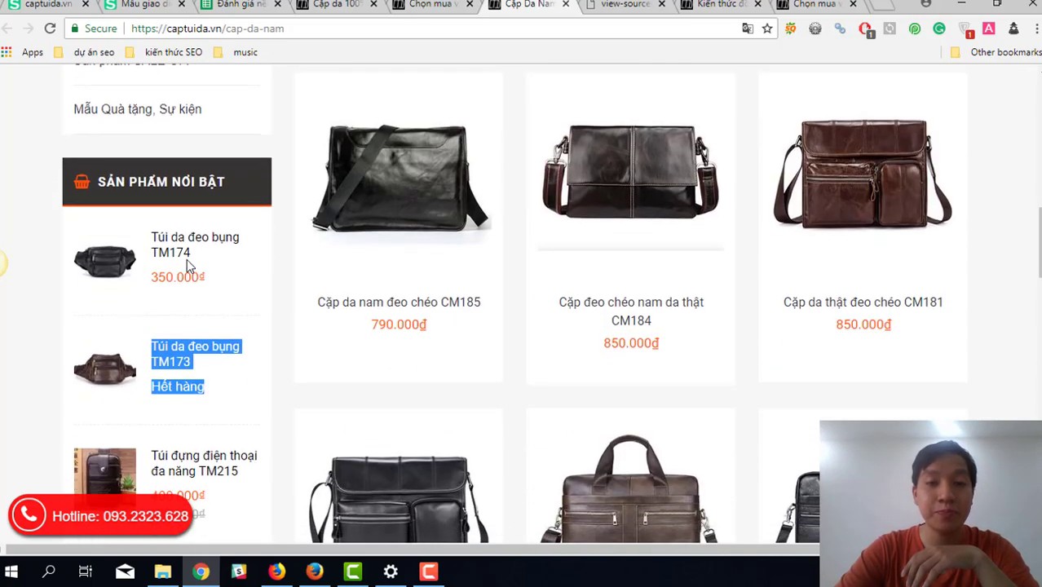
{"action": "left_click_drag", "start_coordinate": [216, 180], "coordinate": [91, 172]}
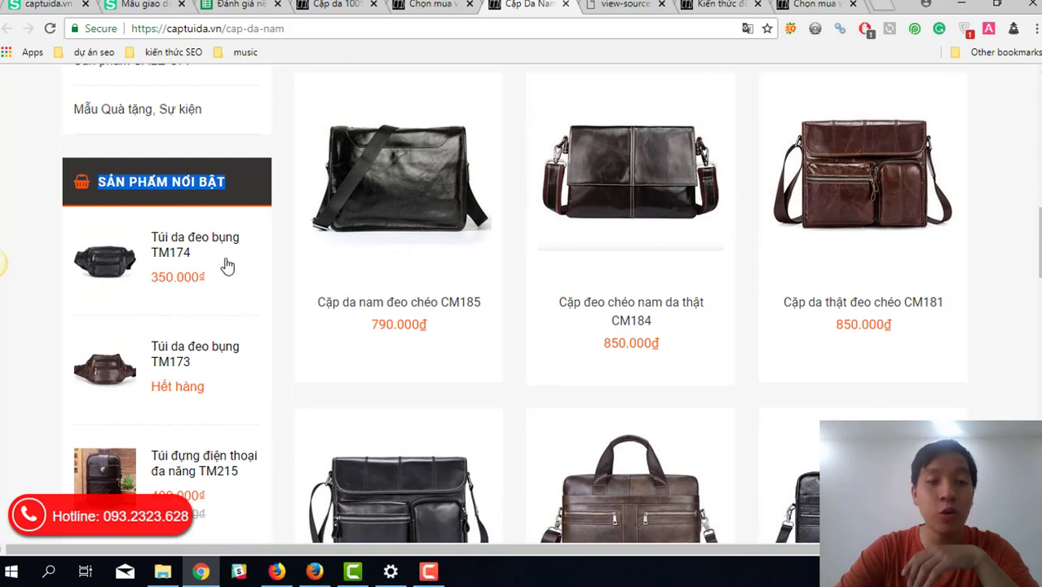
{"action": "mouse_move", "coordinate": [344, 221]}
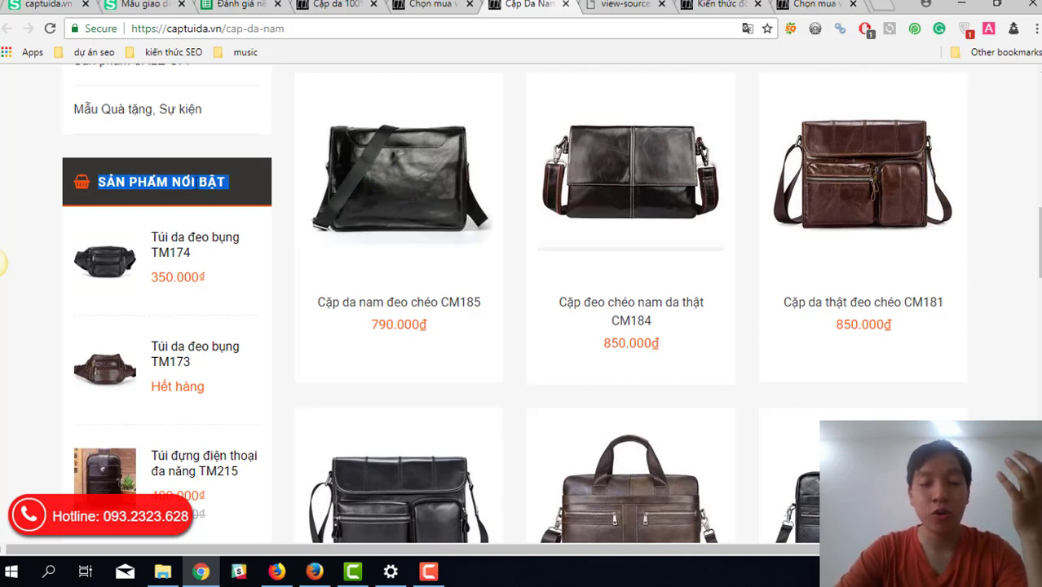
{"action": "scroll", "coordinate": [196, 186], "scroll_direction": "down", "scroll_amount": 4}
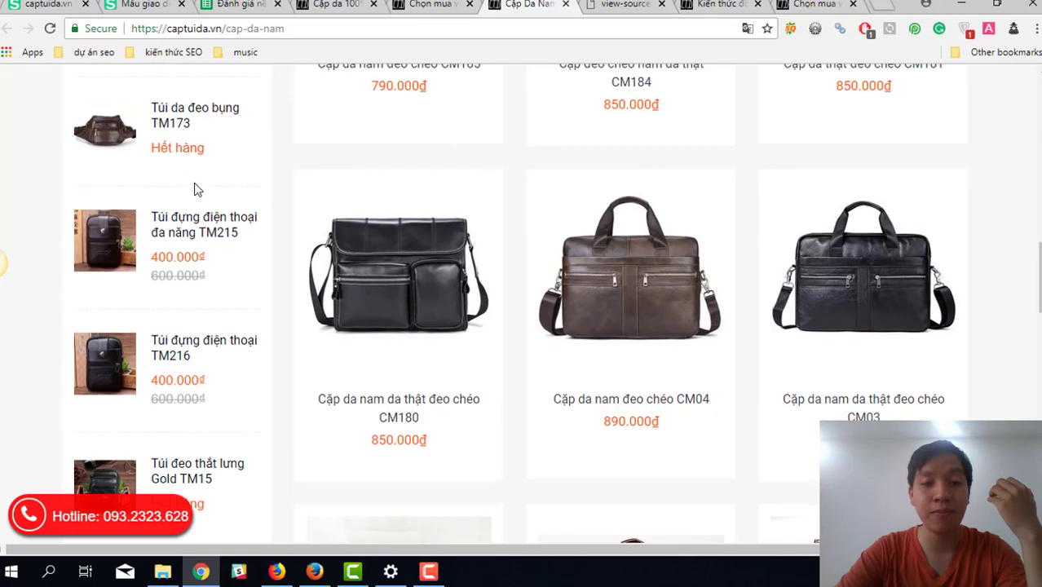
{"action": "scroll", "coordinate": [242, 191], "scroll_direction": "up", "scroll_amount": 2}
{"action": "scroll", "coordinate": [355, 297], "scroll_direction": "up", "scroll_amount": 8}
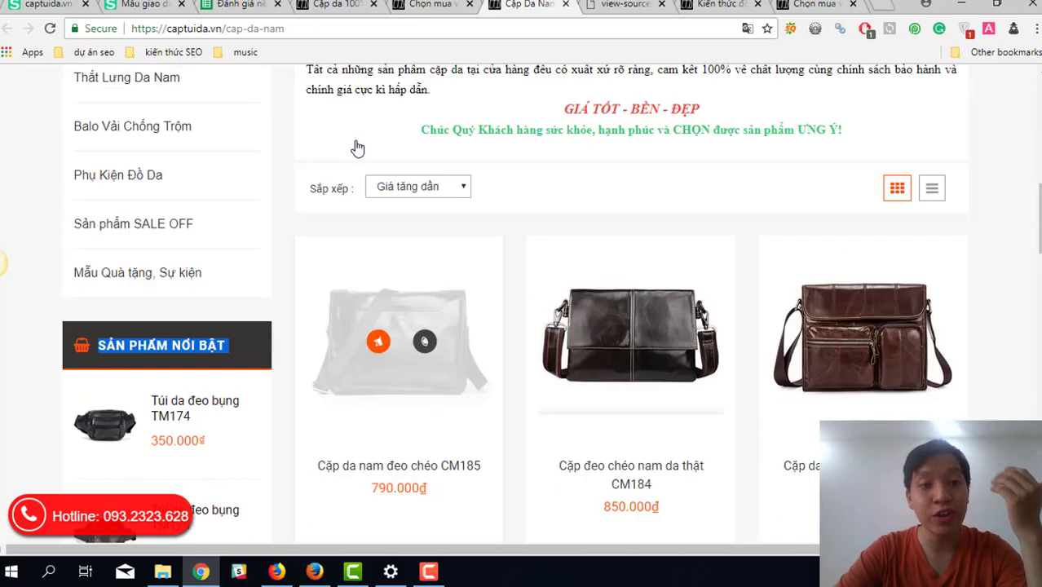
- Open the “Túi Da Nam” category and compare its sidebar's featured products with the product list down to the page numbers
{"action": "left_click", "coordinate": [167, 420]}
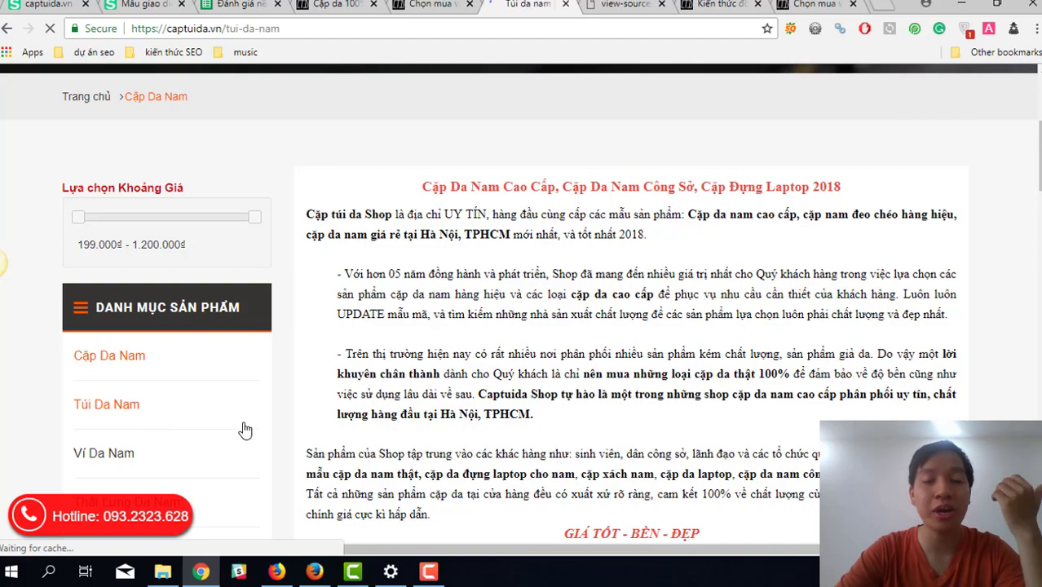
{"action": "scroll", "coordinate": [347, 430], "scroll_direction": "down", "scroll_amount": 9}
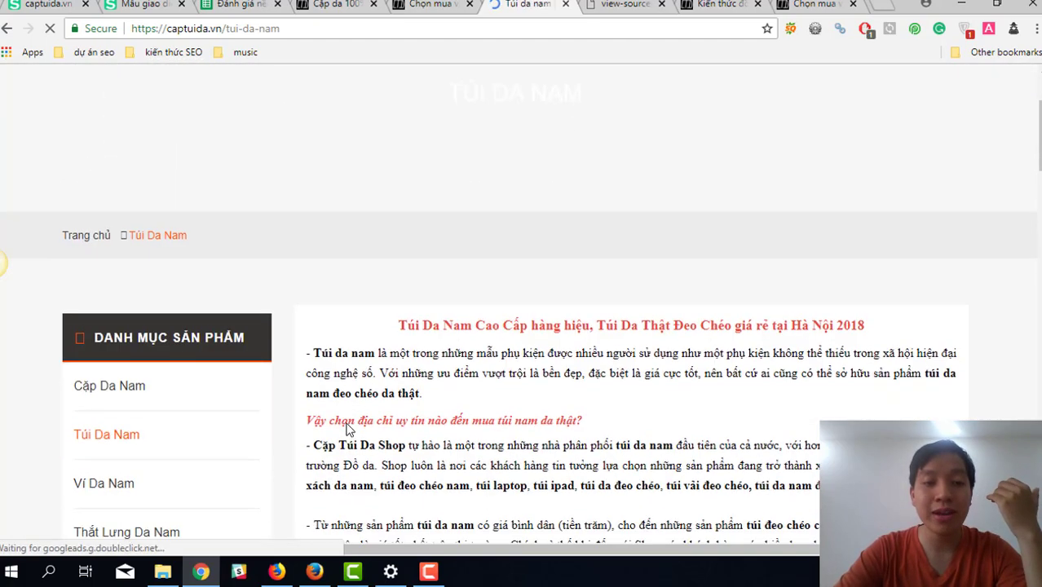
{"action": "scroll", "coordinate": [347, 429], "scroll_direction": "down", "scroll_amount": 4}
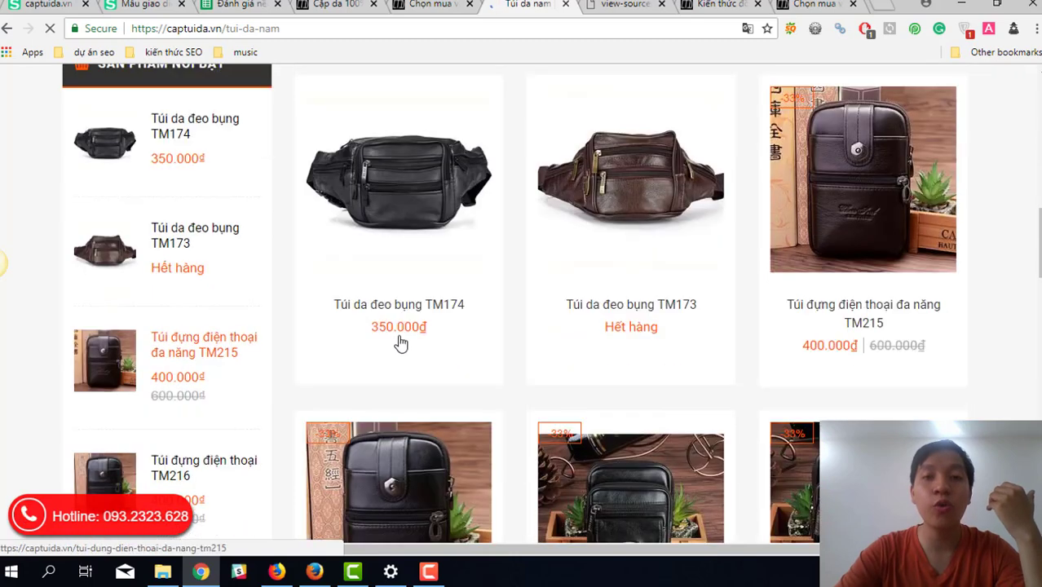
{"action": "mouse_move", "coordinate": [416, 328]}
{"action": "scroll", "coordinate": [415, 328], "scroll_direction": "down", "scroll_amount": 2}
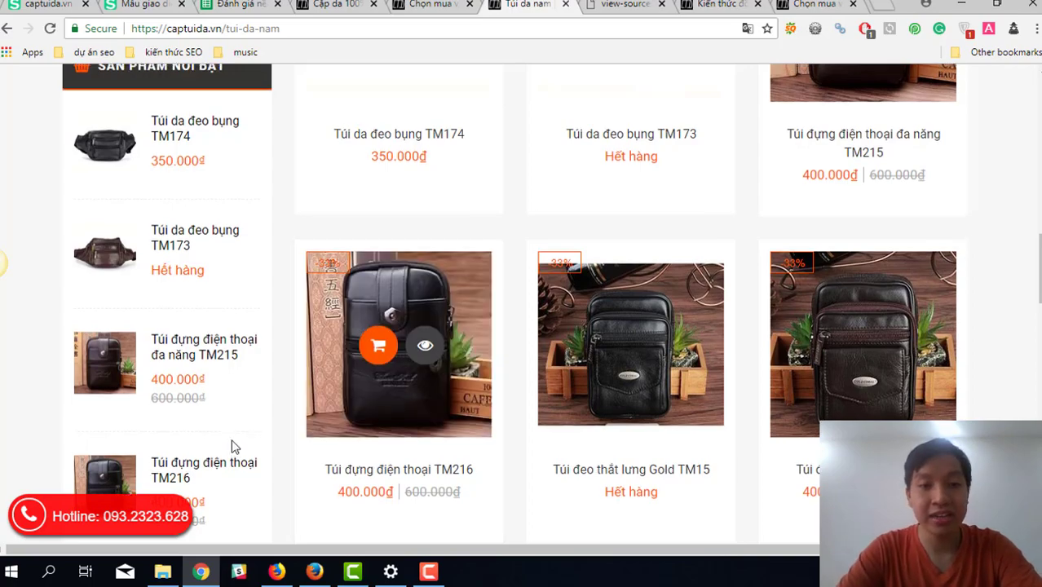
{"action": "scroll", "coordinate": [233, 442], "scroll_direction": "up", "scroll_amount": 7}
{"action": "scroll", "coordinate": [232, 442], "scroll_direction": "down", "scroll_amount": 7}
{"action": "scroll", "coordinate": [328, 339], "scroll_direction": "down", "scroll_amount": 8}
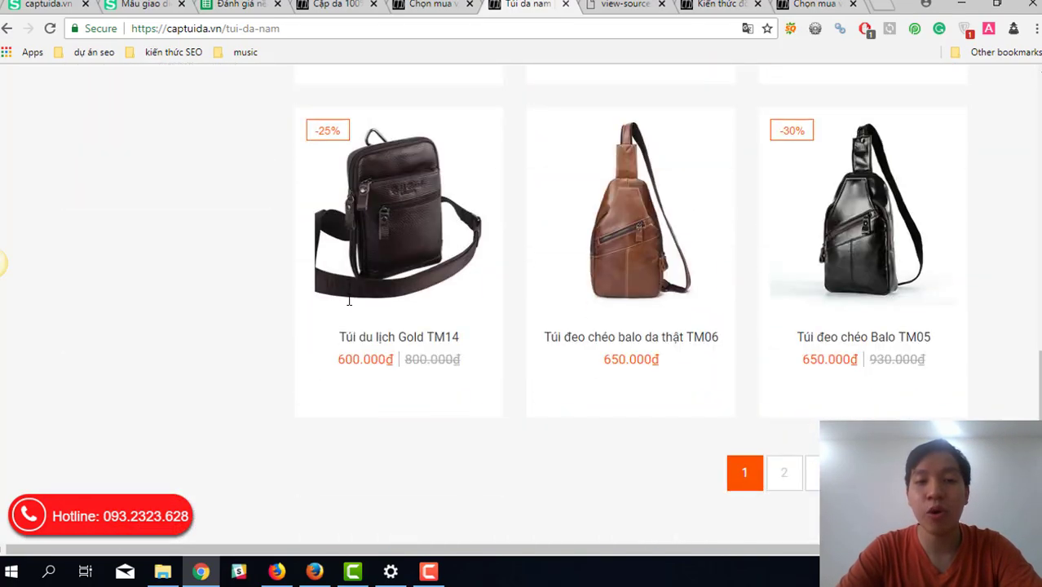
{"action": "scroll", "coordinate": [337, 277], "scroll_direction": "up", "scroll_amount": 3}
{"action": "scroll", "coordinate": [339, 278], "scroll_direction": "up", "scroll_amount": 10}
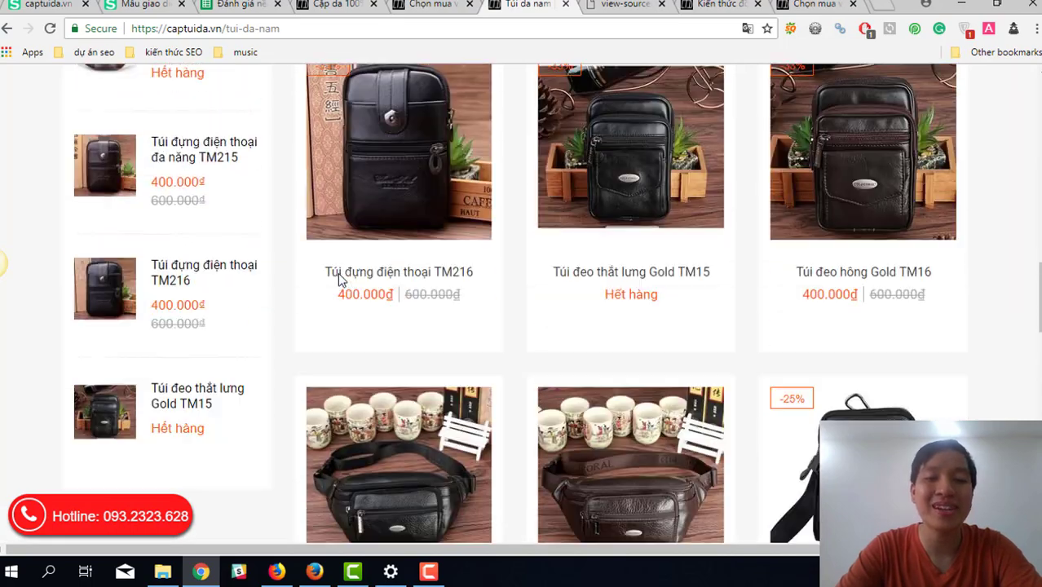
{"action": "scroll", "coordinate": [339, 278], "scroll_direction": "down", "scroll_amount": 2}
{"action": "scroll", "coordinate": [339, 278], "scroll_direction": "down", "scroll_amount": 2}
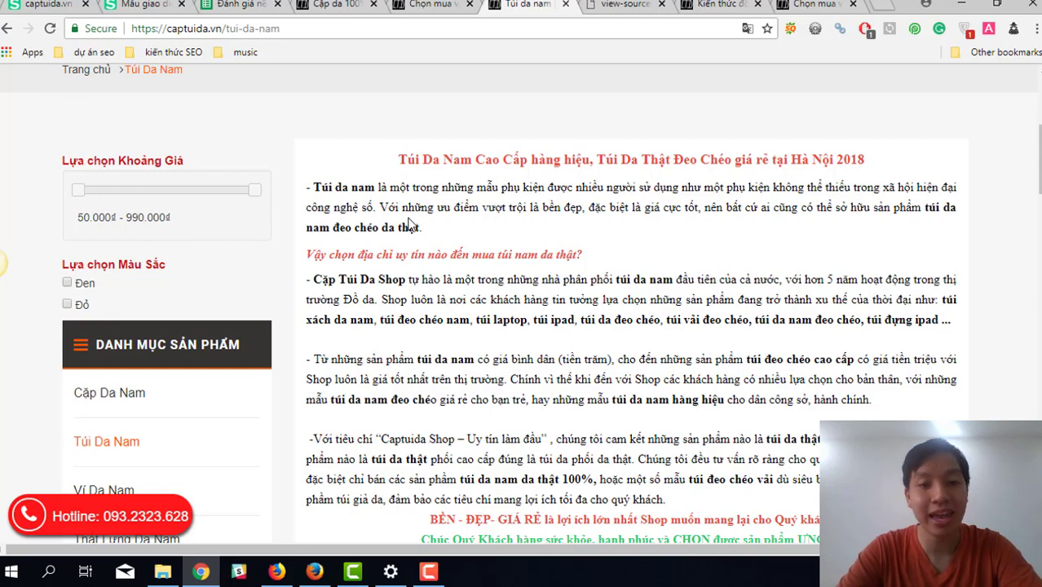
- Highlight the whole “Túi Da Nam” description, view the page down to its footer and return to the header
{"action": "scroll", "coordinate": [410, 225], "scroll_direction": "down", "scroll_amount": 3}
{"action": "scroll", "coordinate": [412, 154], "scroll_direction": "up", "scroll_amount": 3}
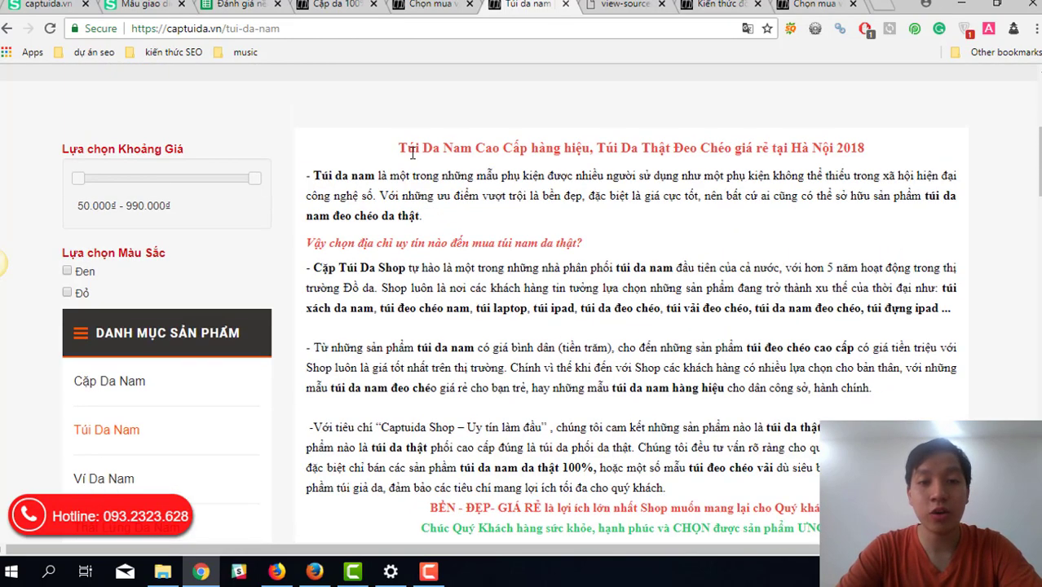
{"action": "left_click_drag", "start_coordinate": [400, 148], "coordinate": [636, 530]}
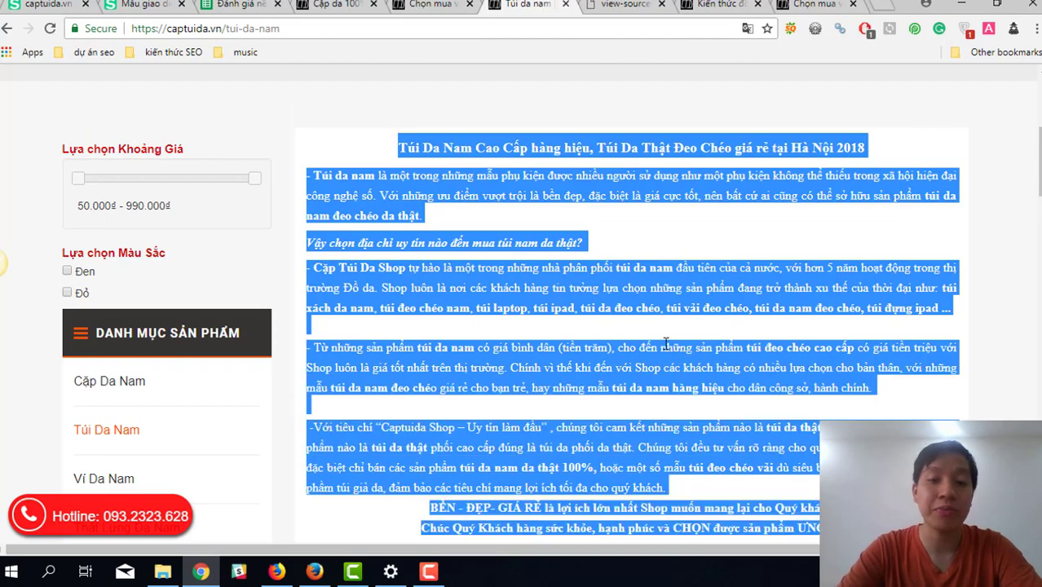
{"action": "scroll", "coordinate": [666, 343], "scroll_direction": "down", "scroll_amount": 3}
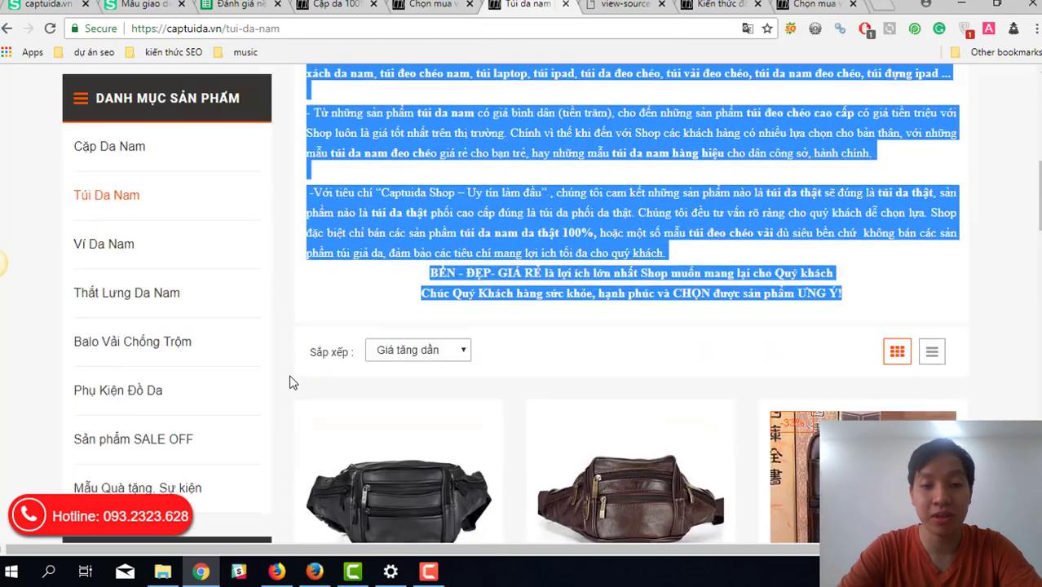
{"action": "scroll", "coordinate": [292, 384], "scroll_direction": "down", "scroll_amount": 20}
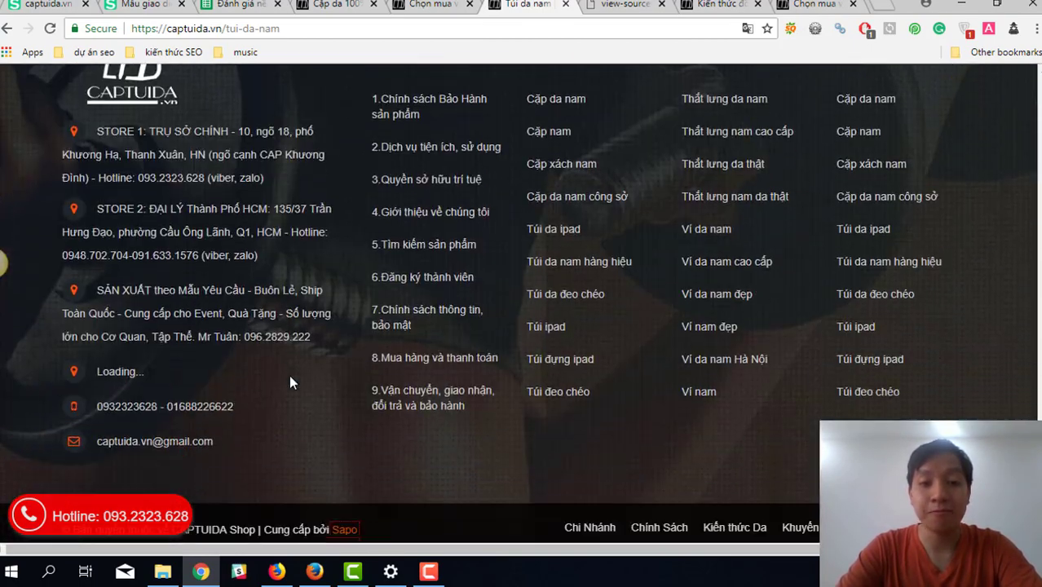
{"action": "scroll", "coordinate": [291, 381], "scroll_direction": "up", "scroll_amount": 20}
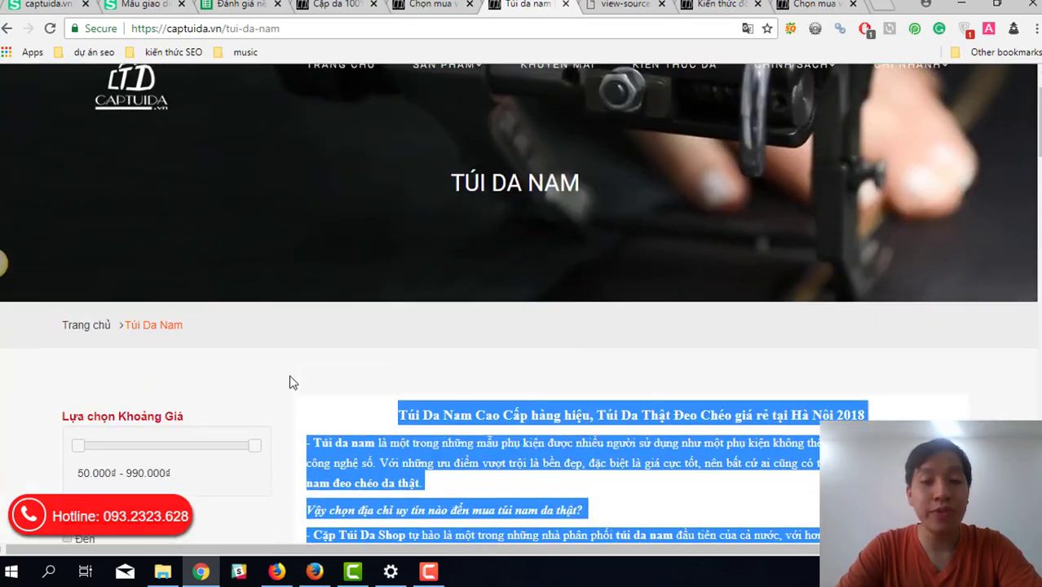
{"action": "scroll", "coordinate": [292, 383], "scroll_direction": "up", "scroll_amount": 1}
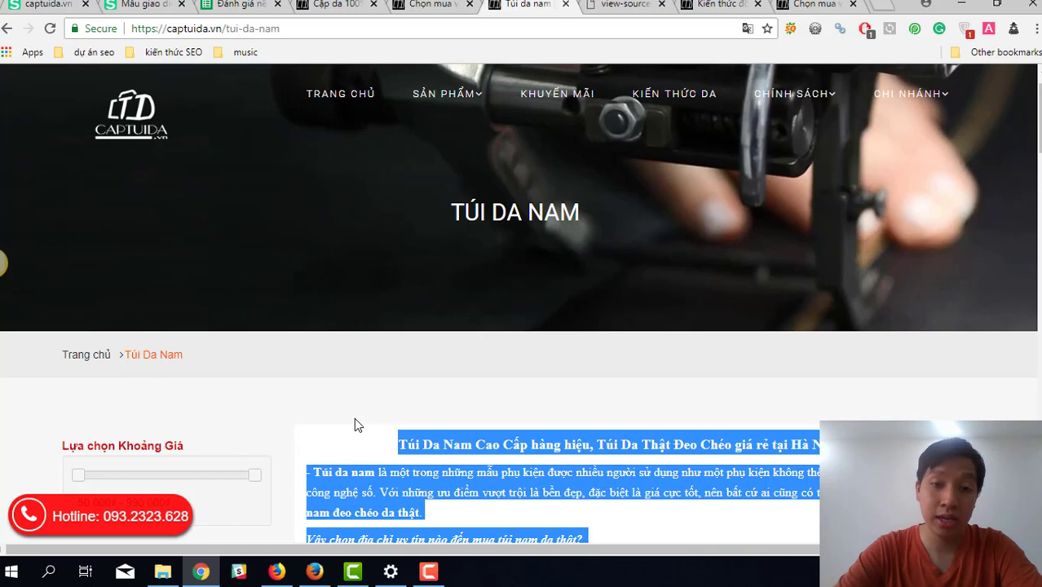
{"action": "scroll", "coordinate": [355, 420], "scroll_direction": "up", "scroll_amount": 1}
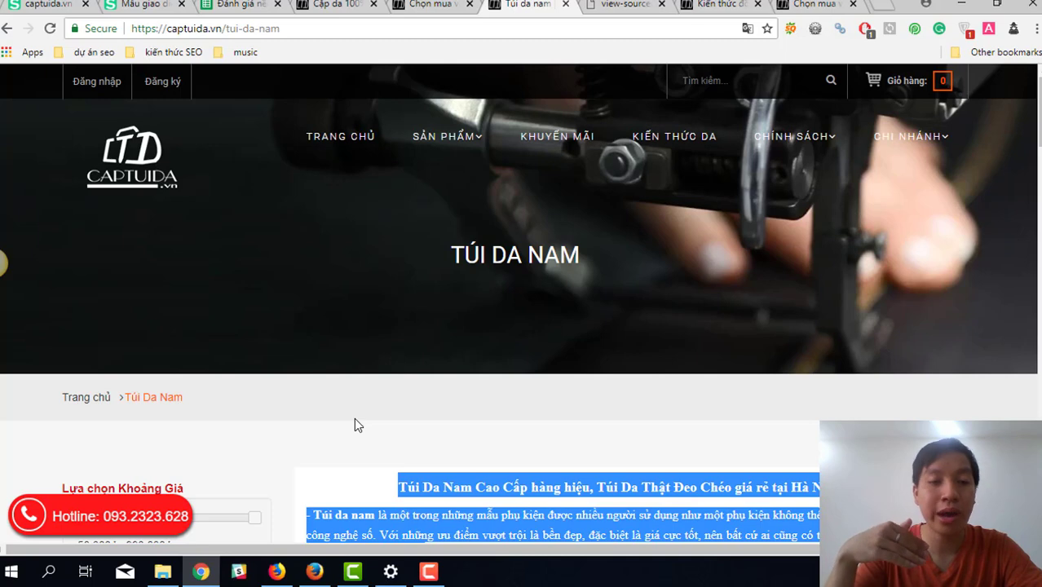
- Look at the Sapo theme gallery, and highlight the banner title of the “Chọn mua ví nam đẹp dành tặng bố như thế nào?” article
{"action": "left_click", "coordinate": [143, 5]}
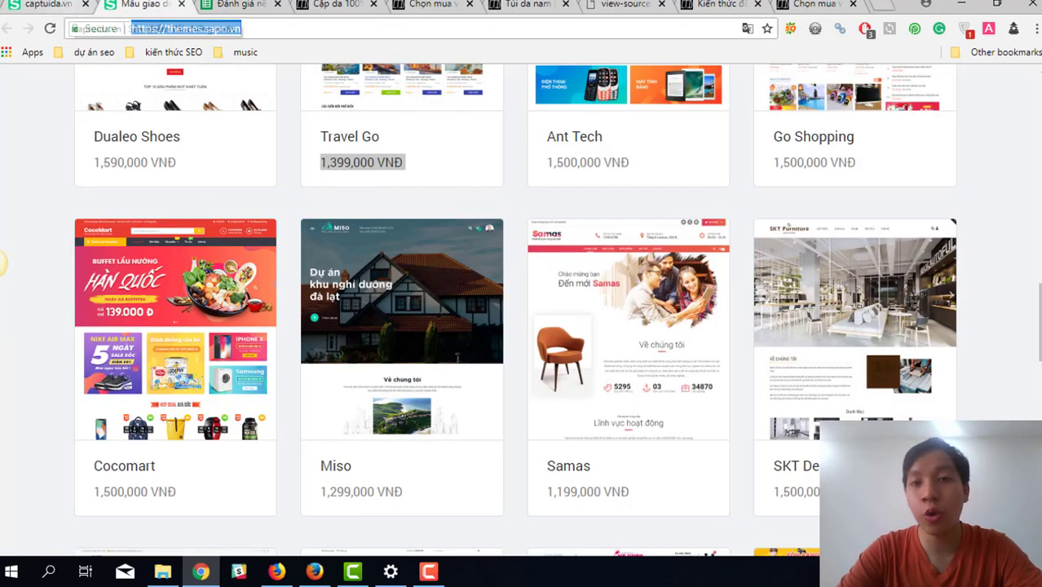
{"action": "left_click", "coordinate": [433, 5]}
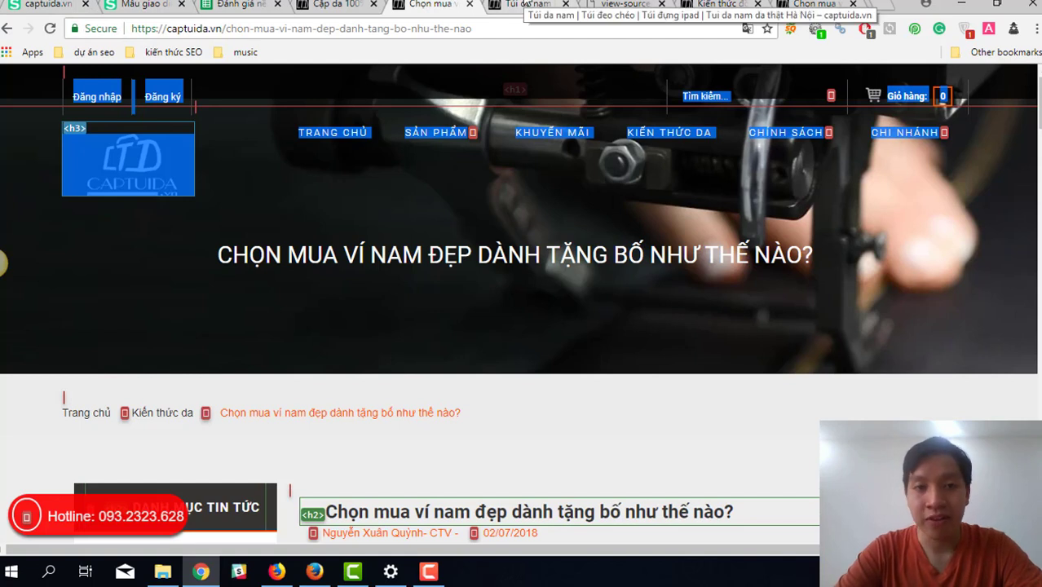
{"action": "double_click", "coordinate": [346, 243]}
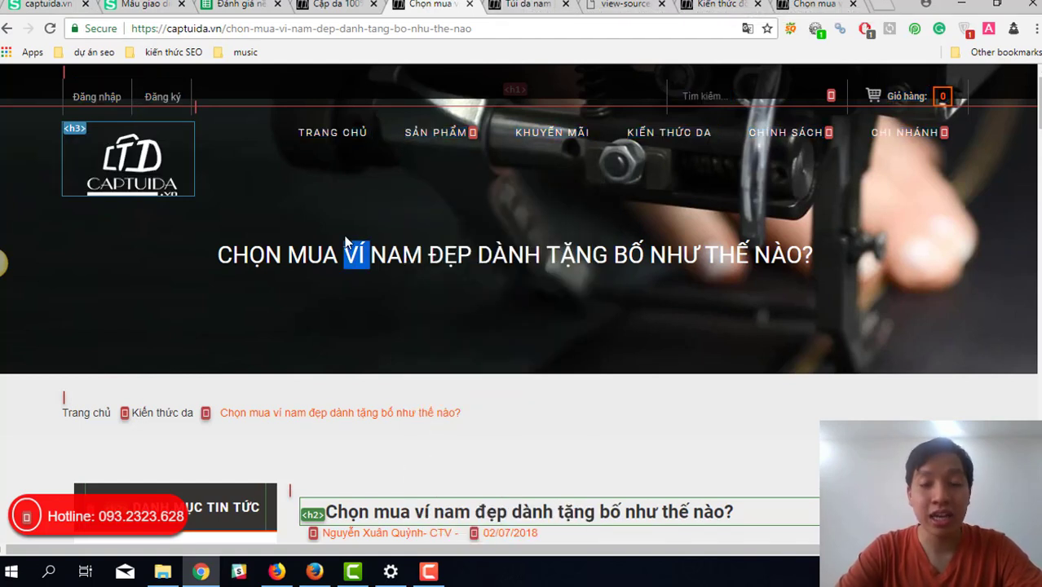
{"action": "left_click", "coordinate": [677, 296]}
{"action": "triple_click", "coordinate": [848, 253]}
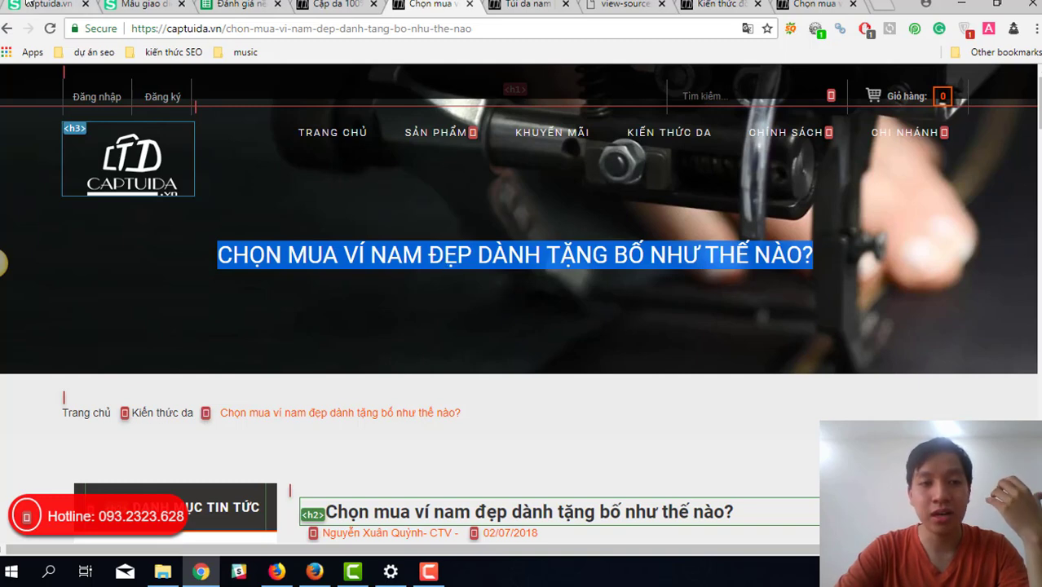
- Return to the Sapo editor for the “Sản phẩm Vải chống nước” category and bring up the screen recorder window
{"action": "left_click", "coordinate": [42, 7]}
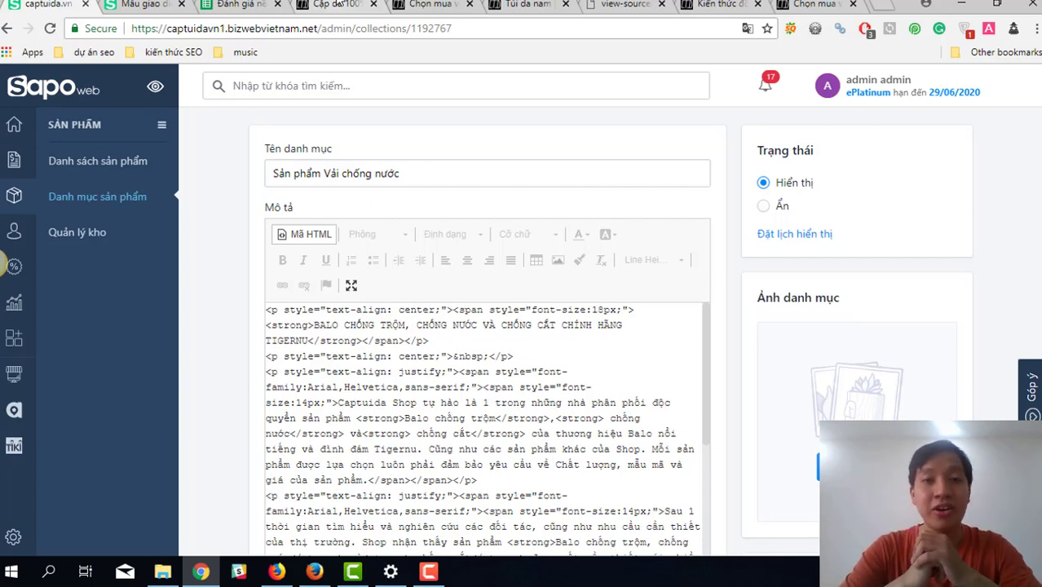
{"action": "left_click", "coordinate": [429, 571]}
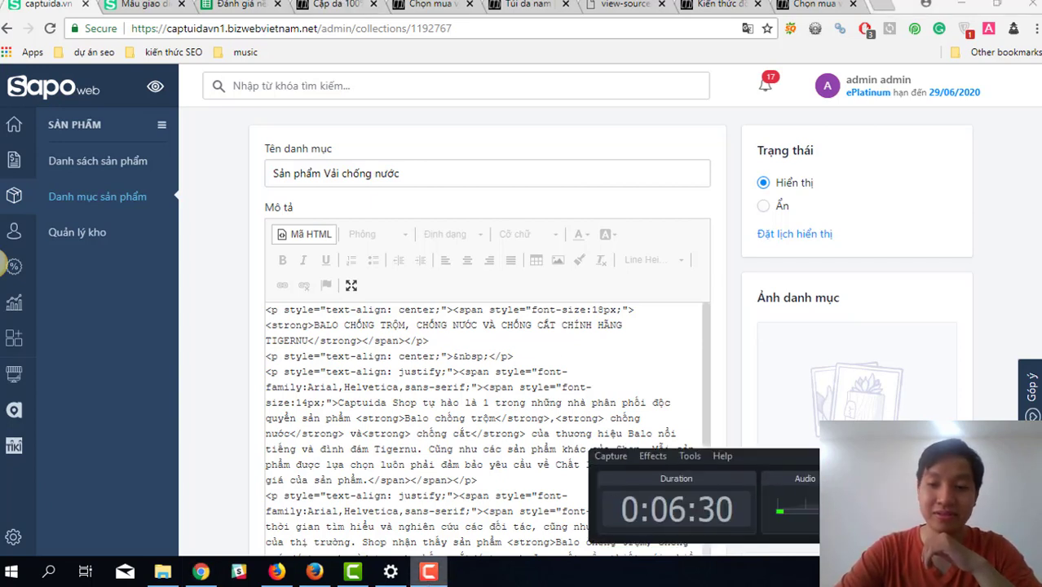